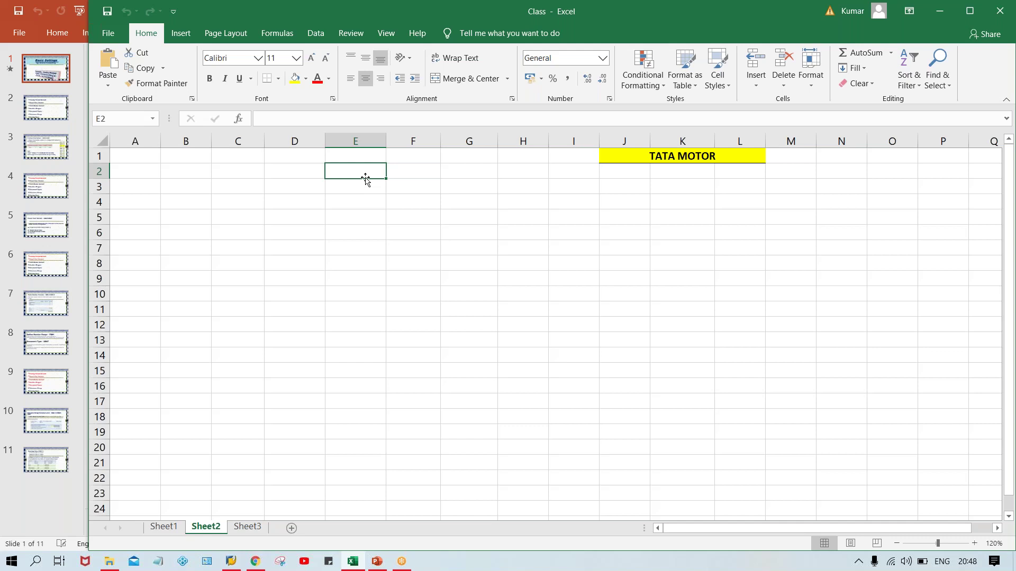
type("jan")
key("BackSpace")
key("BackSpace")
key("BackSpace")
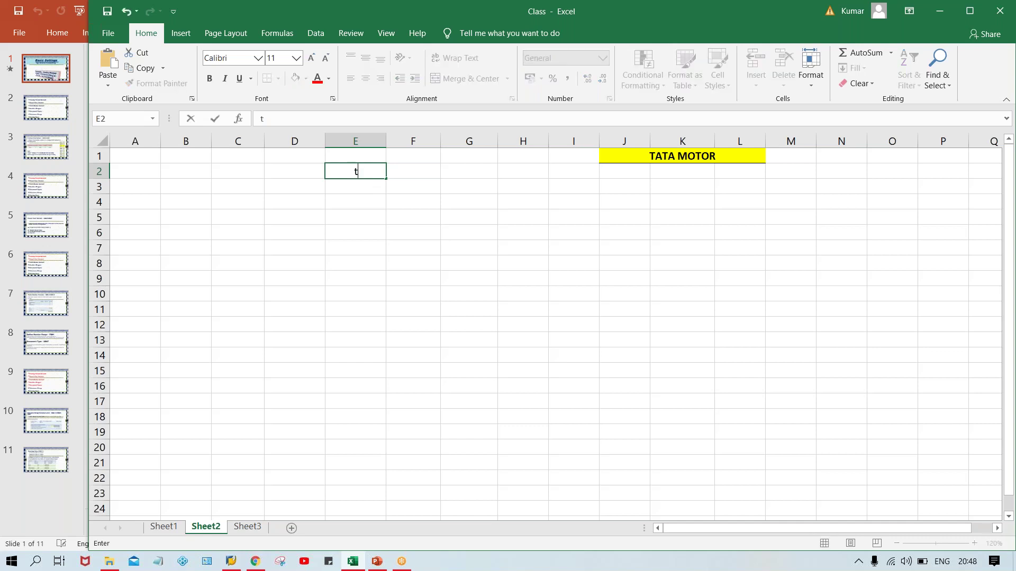
Enter the code TM00 in cell E2.
type("TM00")
key("Return")
left_click(356, 168)
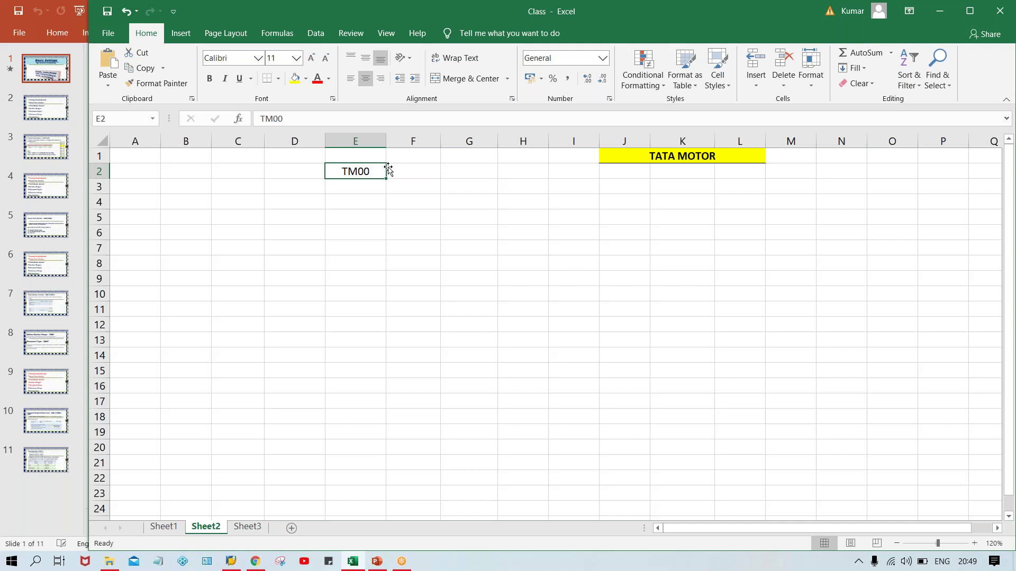
Enter the year 2020 in cell E4.
left_click(353, 211)
left_click(356, 199)
type("200")
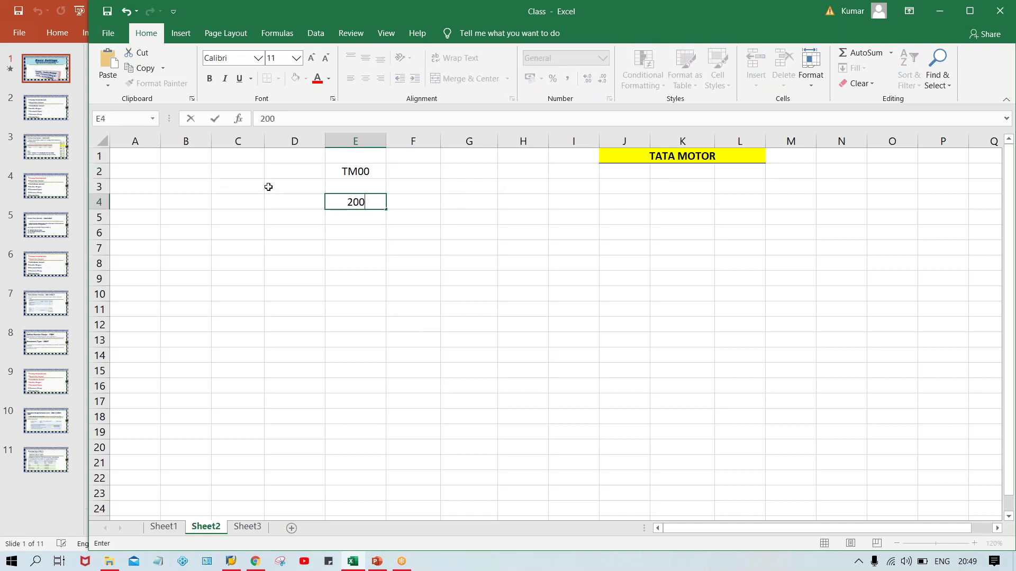
key("BackSpace")
type("20")
key("Return")
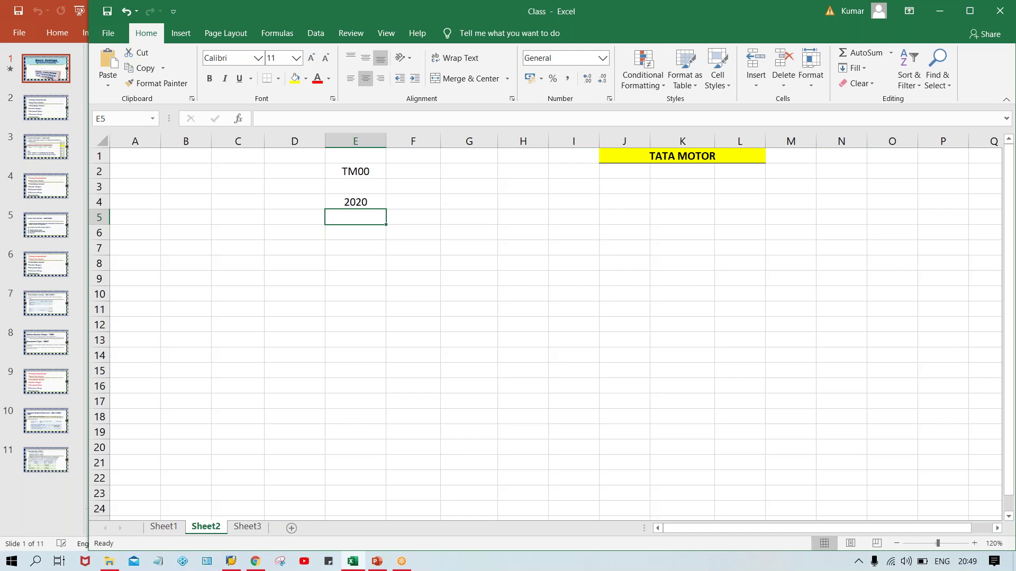
left_click(356, 201)
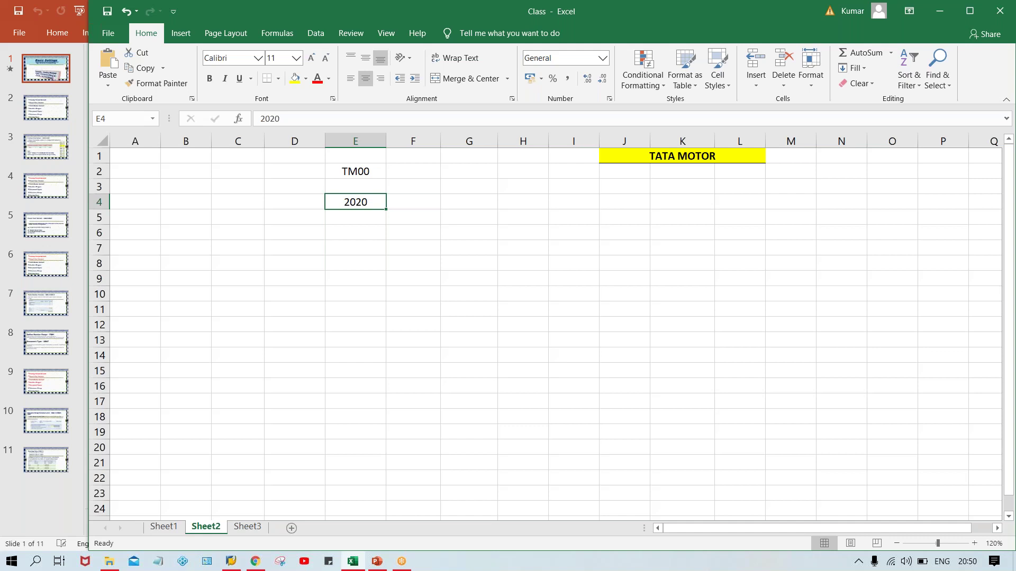
Replace the content of cell E4 with JUNE and enter 6 beside it in F4.
key("Delete")
type("JUNE")
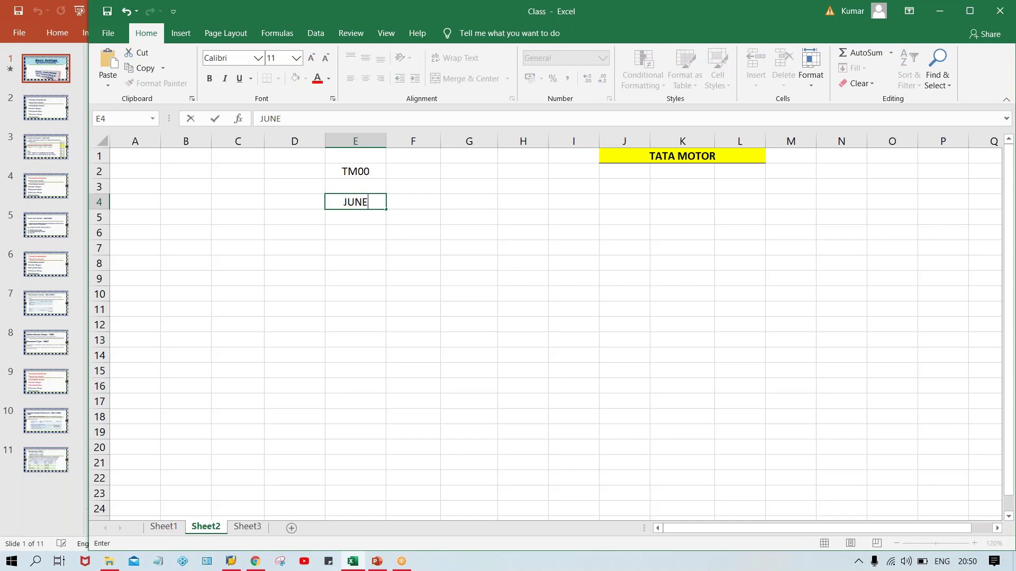
key("Tab")
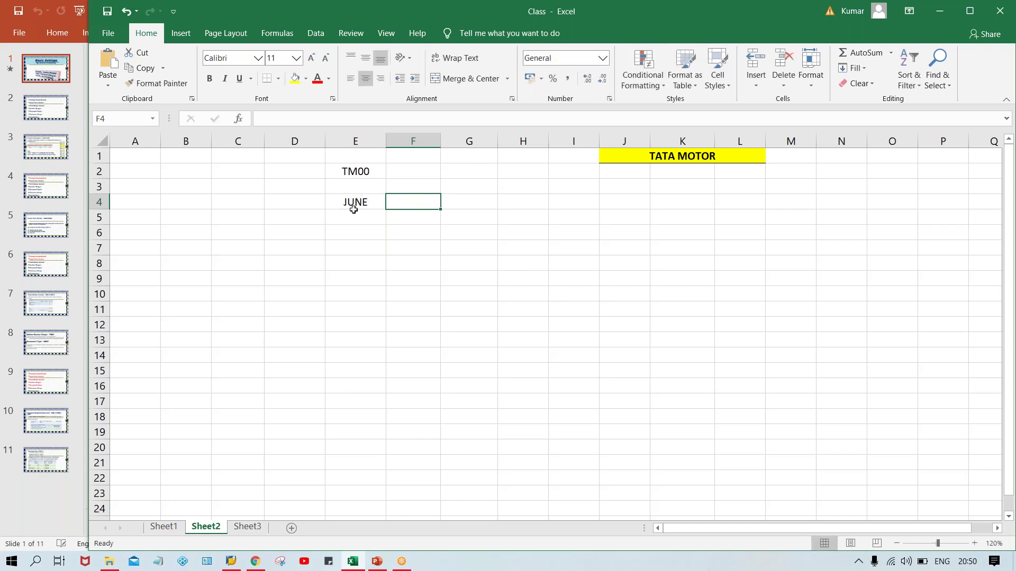
left_click(352, 208)
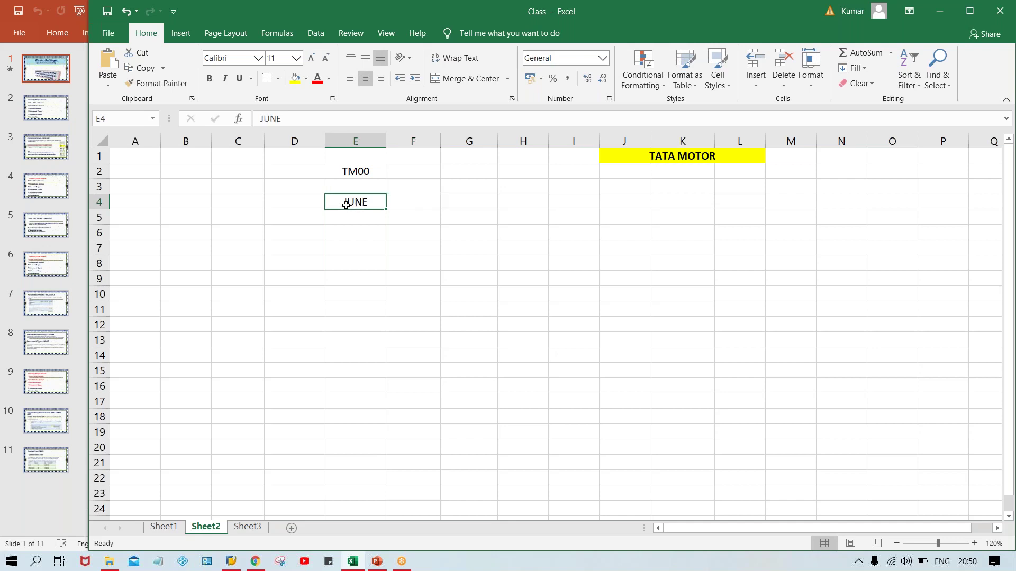
left_click(406, 204)
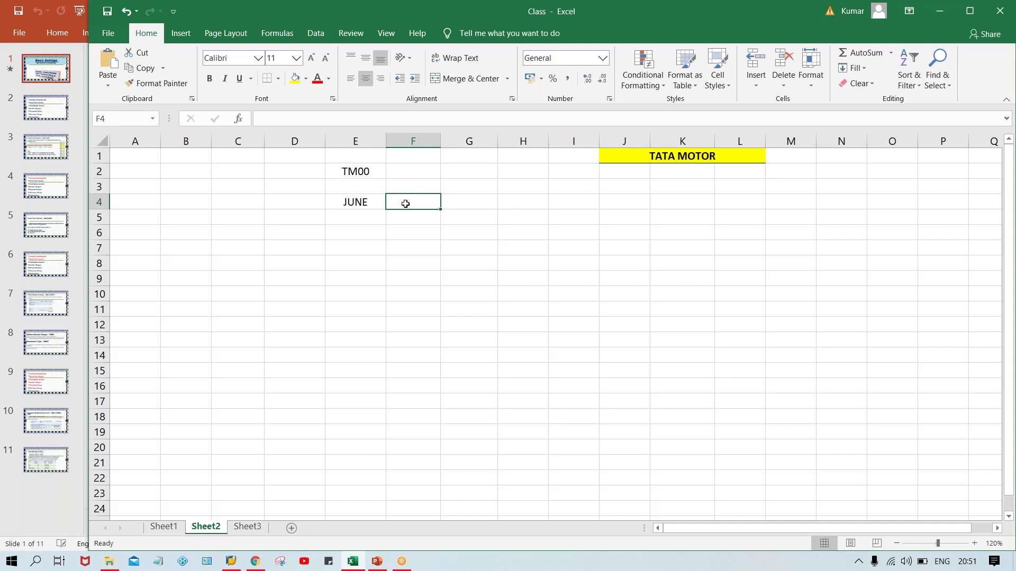
type("6")
key("Tab")
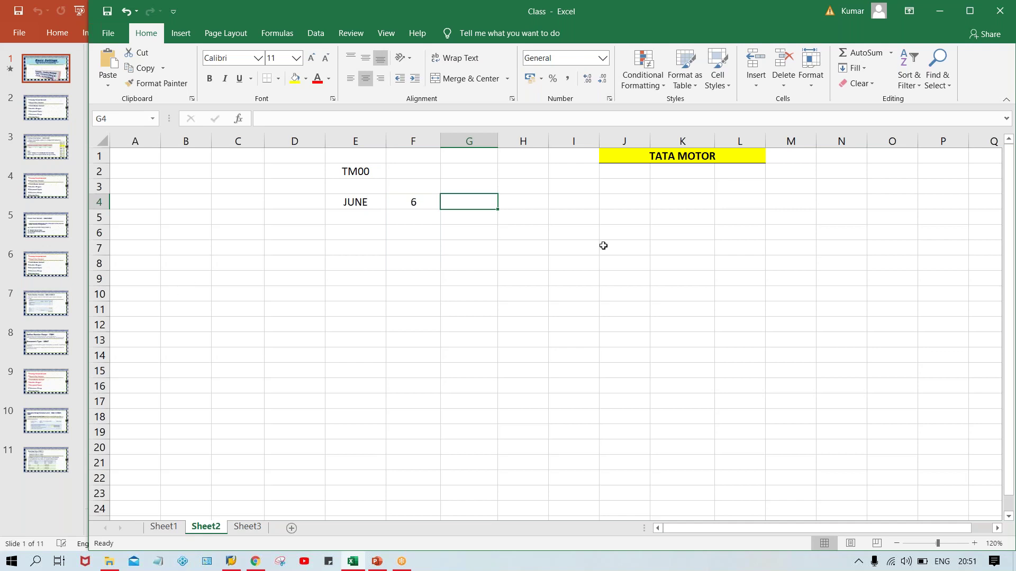
Continue row 4 by entering 3 in cell G4 and 12 in cell H4.
left_click(874, 189)
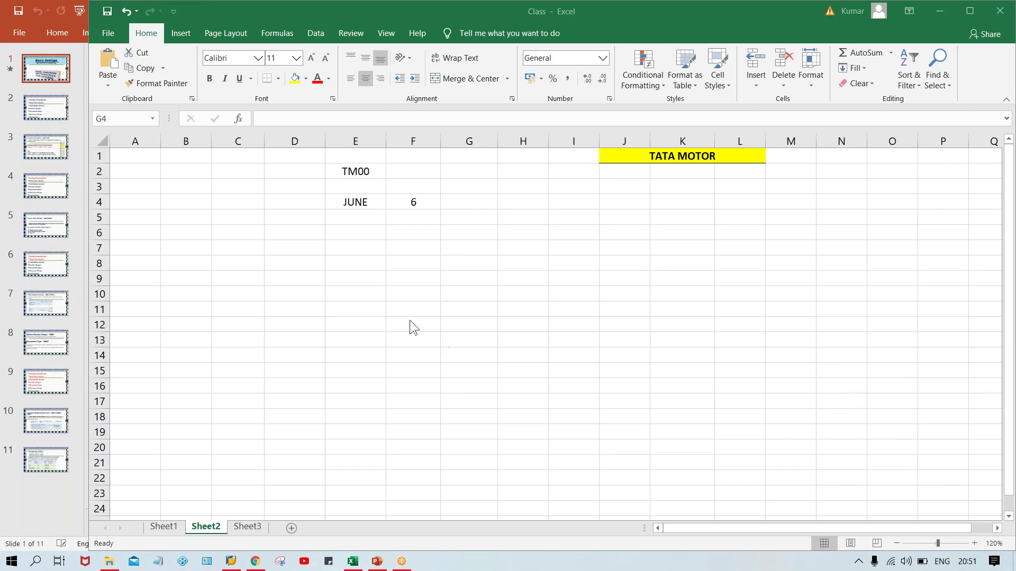
left_click(459, 197)
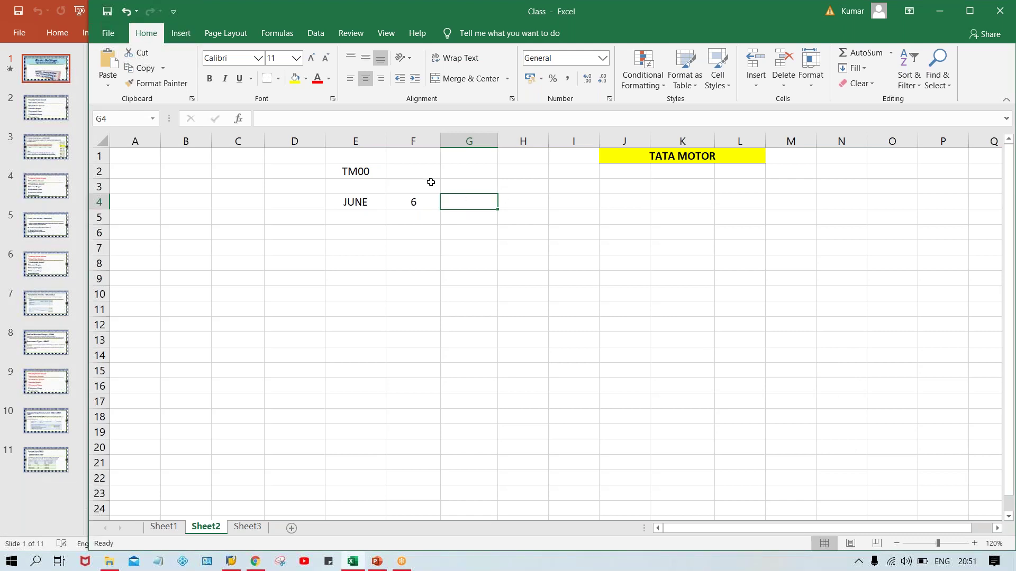
type("3")
key("Tab")
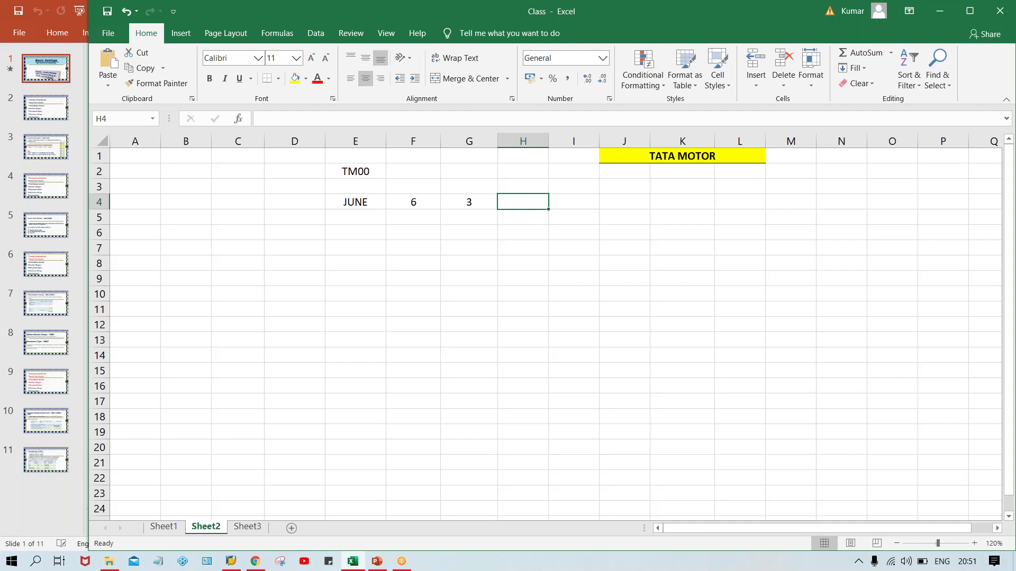
type("12")
key("Return")
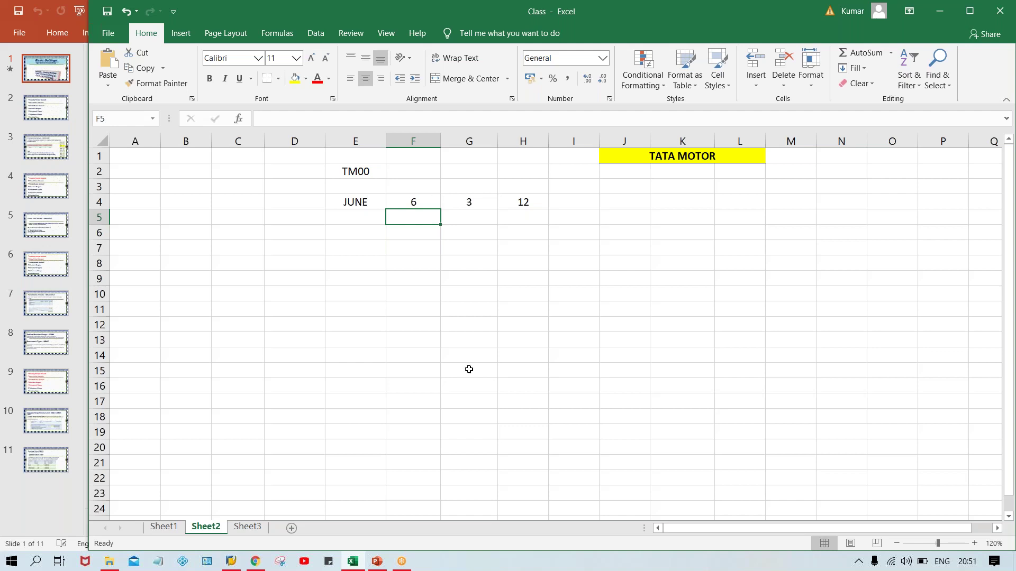
Switch to the Basic Settings presentation in PowerPoint and look through its slides.
mouse_move(373, 564)
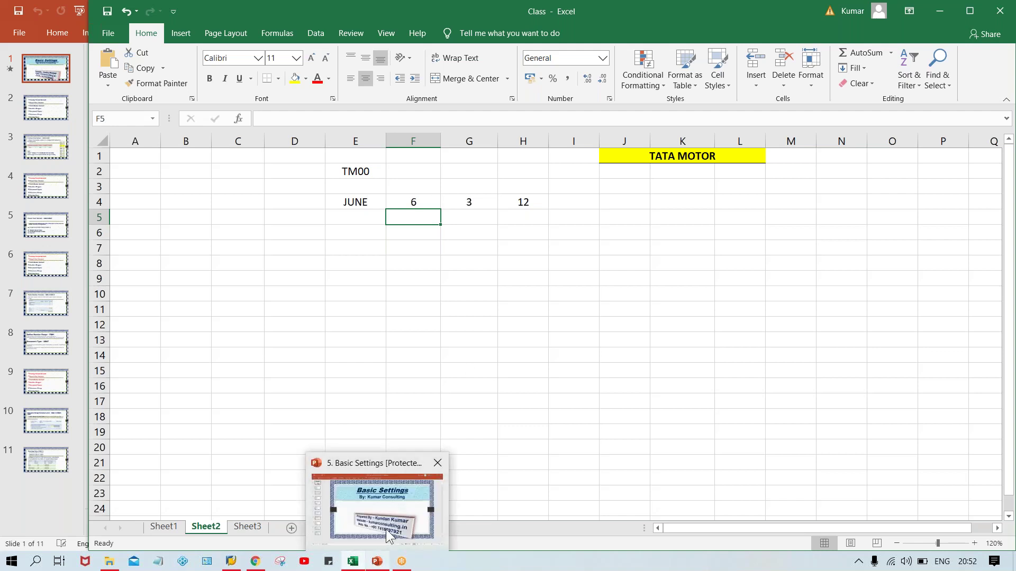
left_click(391, 484)
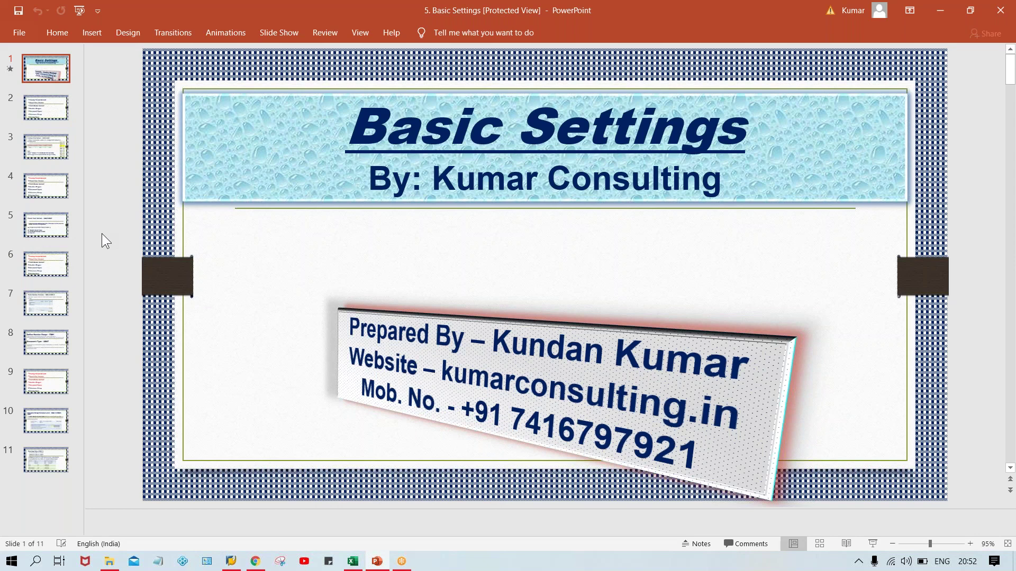
scroll(102, 233, "down", 1)
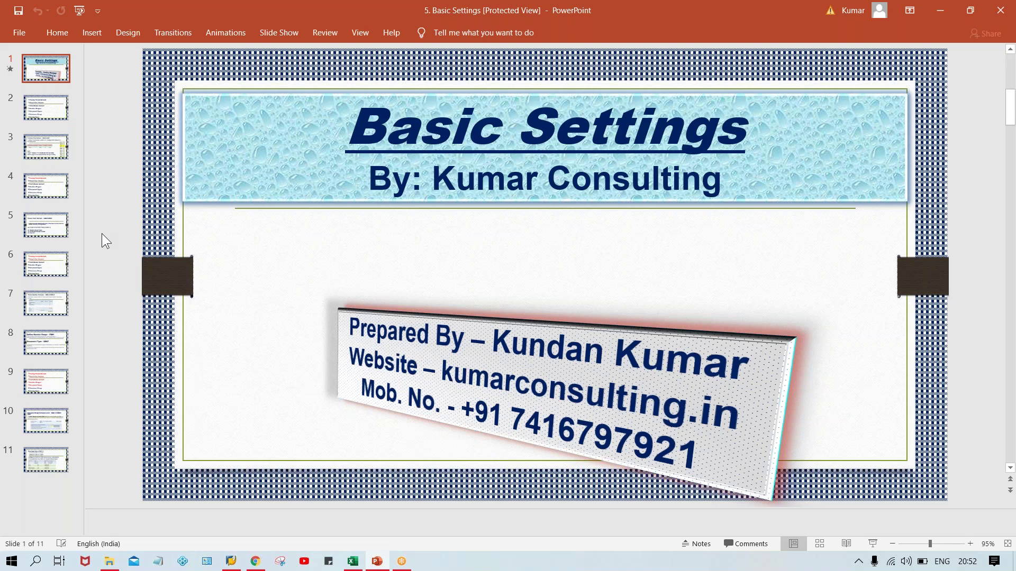
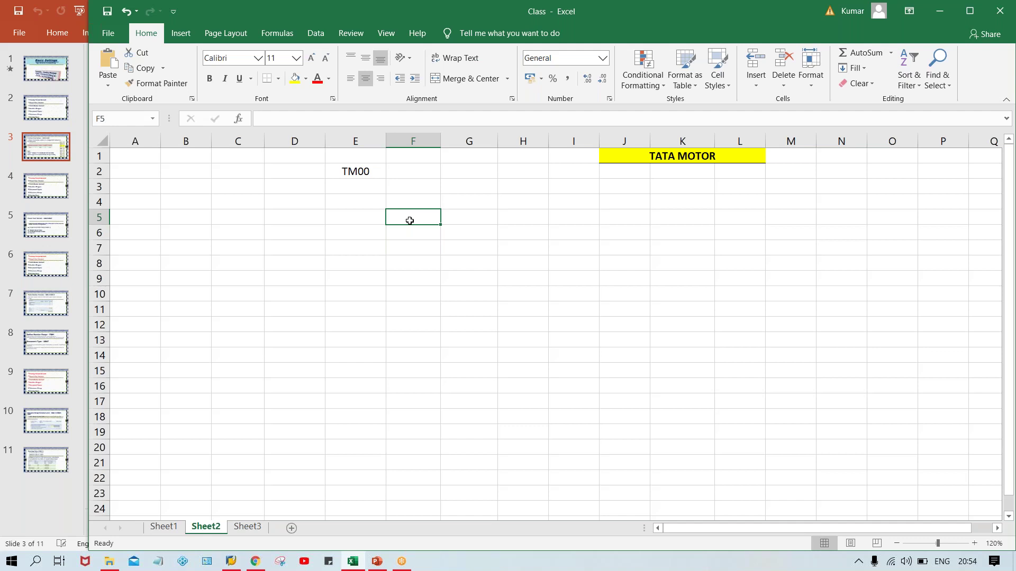
Clear the TM00 entry from cell E2 on Sheet2.
left_click(400, 201)
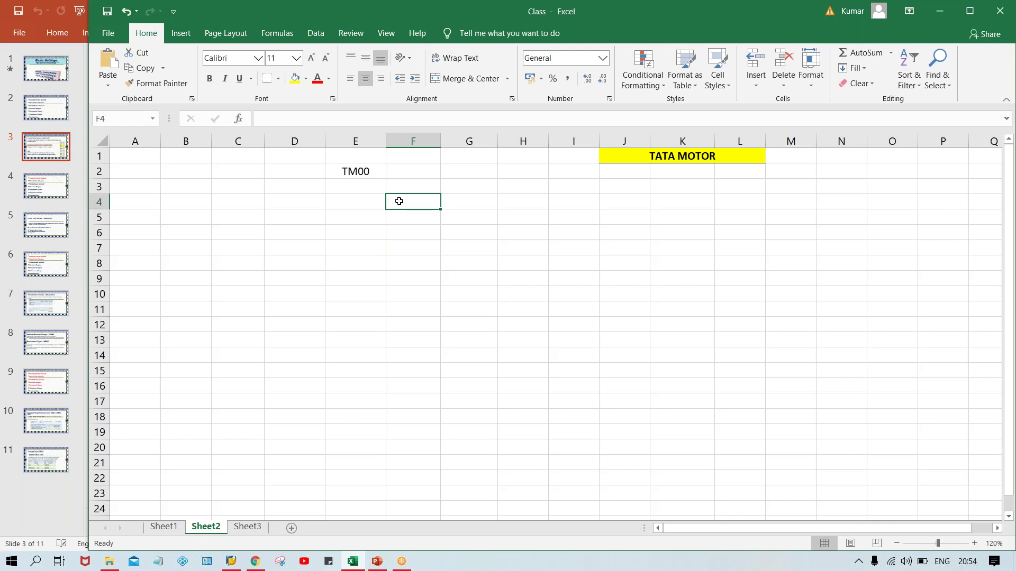
left_click(354, 169)
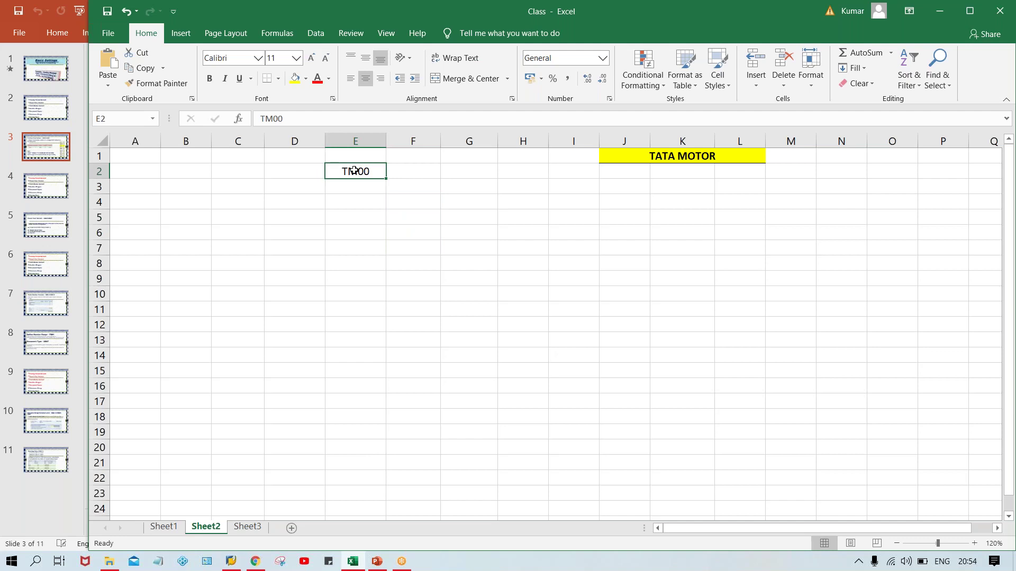
key("Delete")
Enter the date 15.06.2019 in cell E3.
left_click(397, 187)
left_click(372, 187)
left_click(405, 190)
left_click(370, 191)
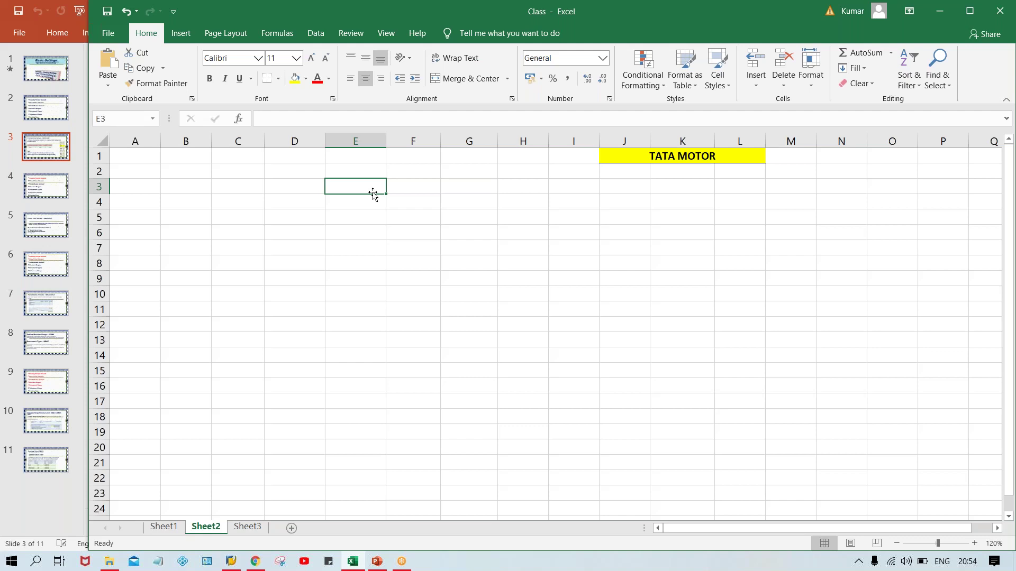
type("15.0")
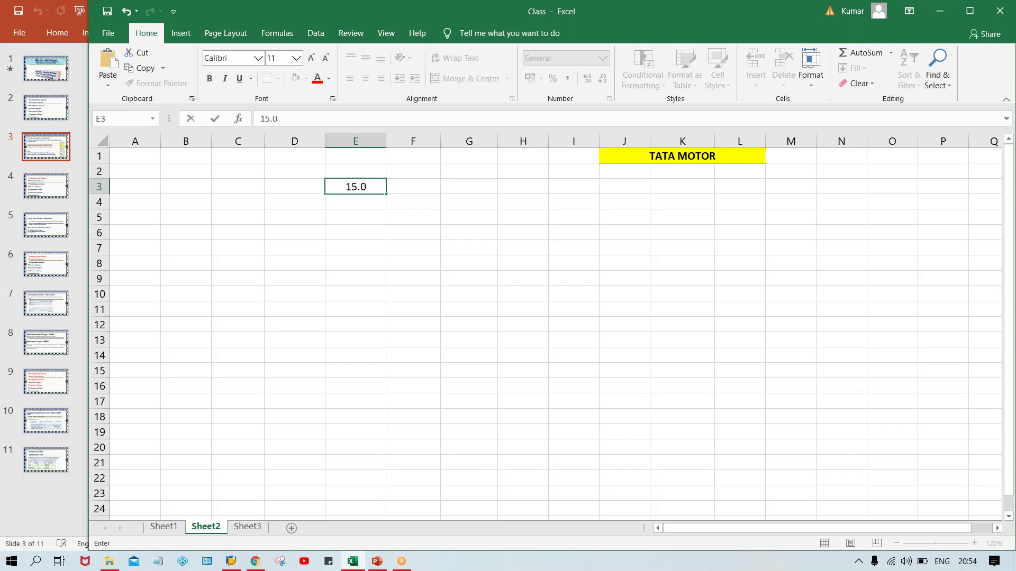
type("6.2019")
left_click(413, 186)
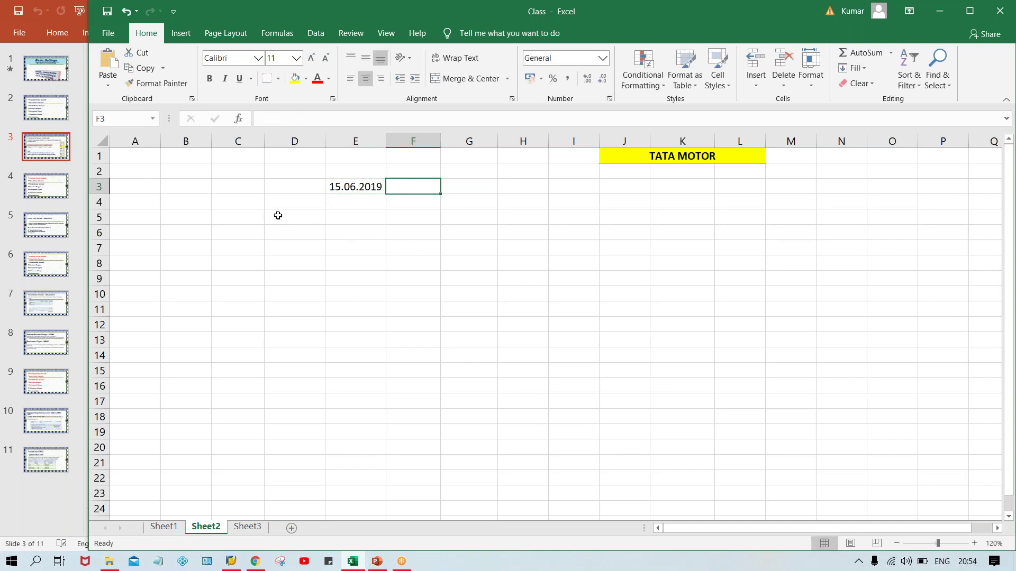
Enter the label A in cell D3, in front of the date.
left_click(288, 187)
type("A")
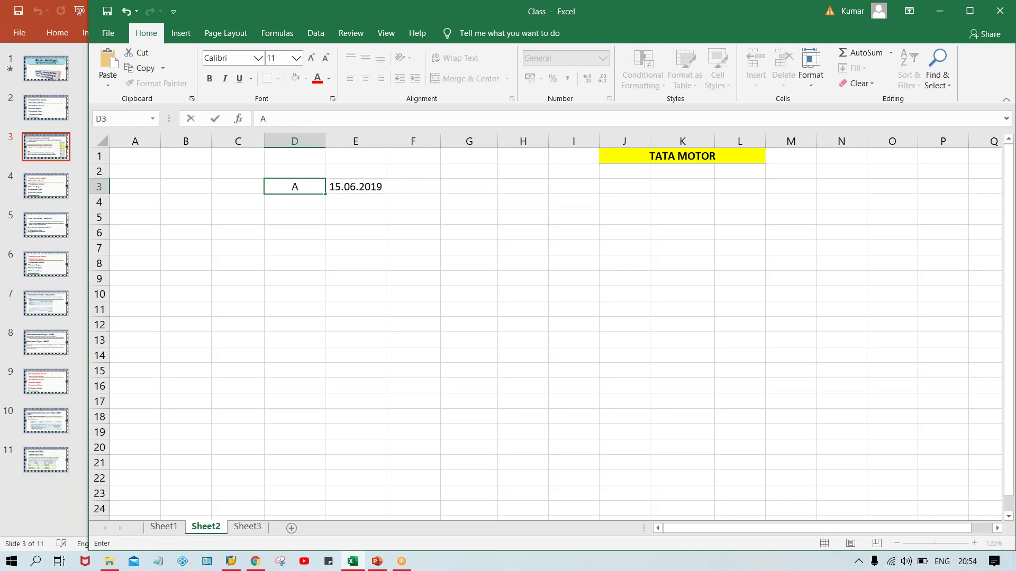
key("Return")
key("Up")
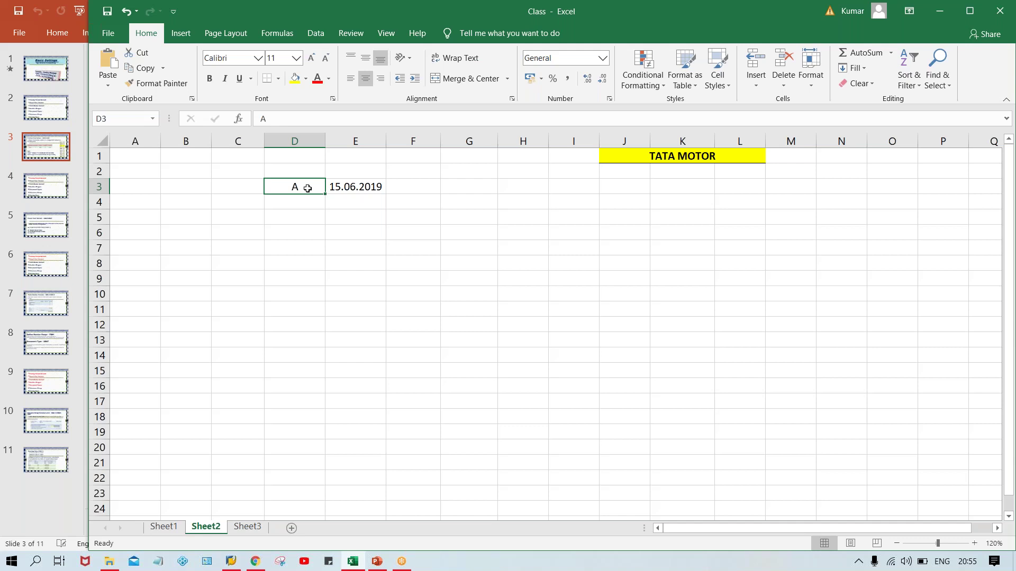
Enter the second date 05.07.2020 in cell F3.
key("Right")
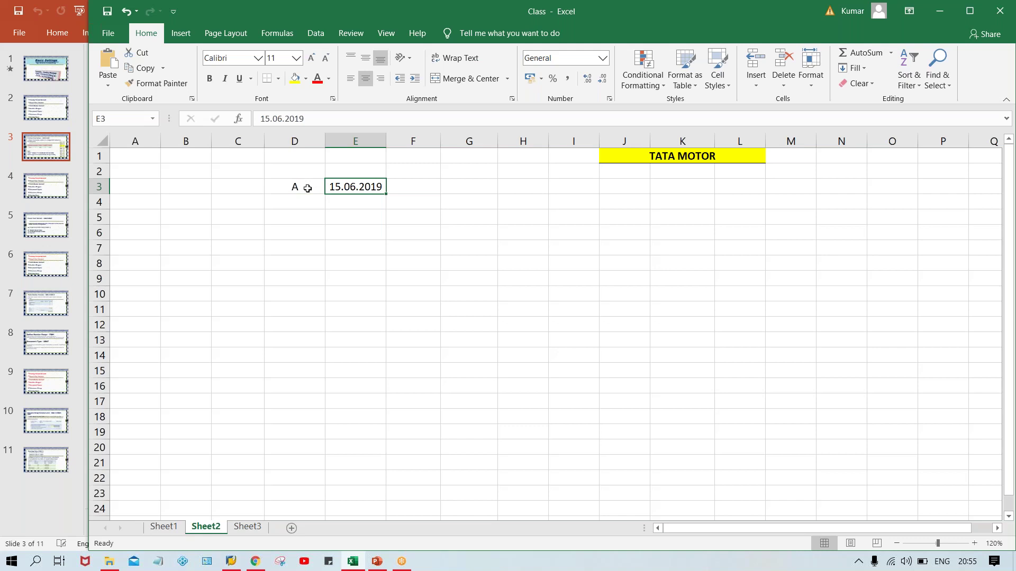
key("Right")
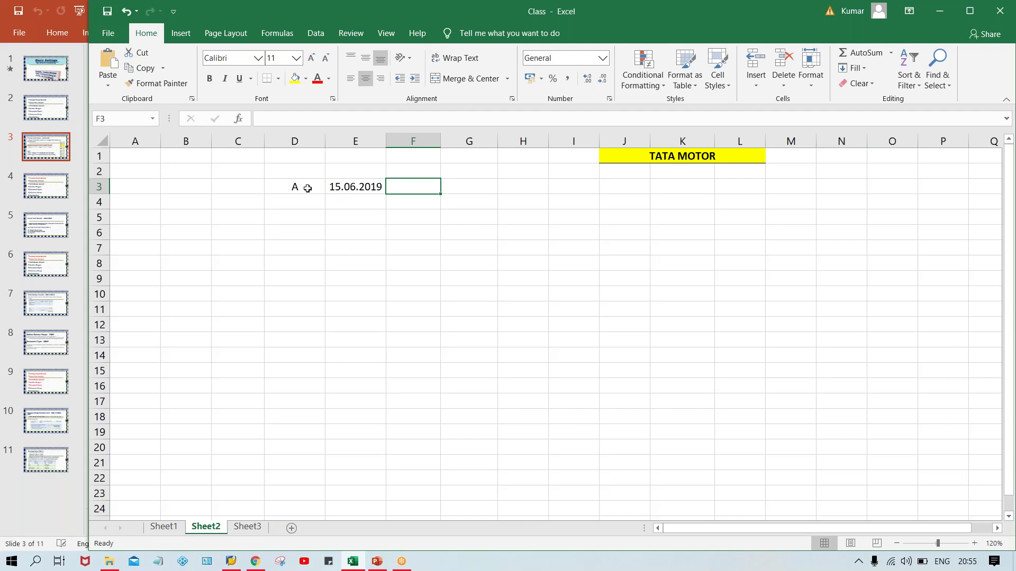
type("05.047")
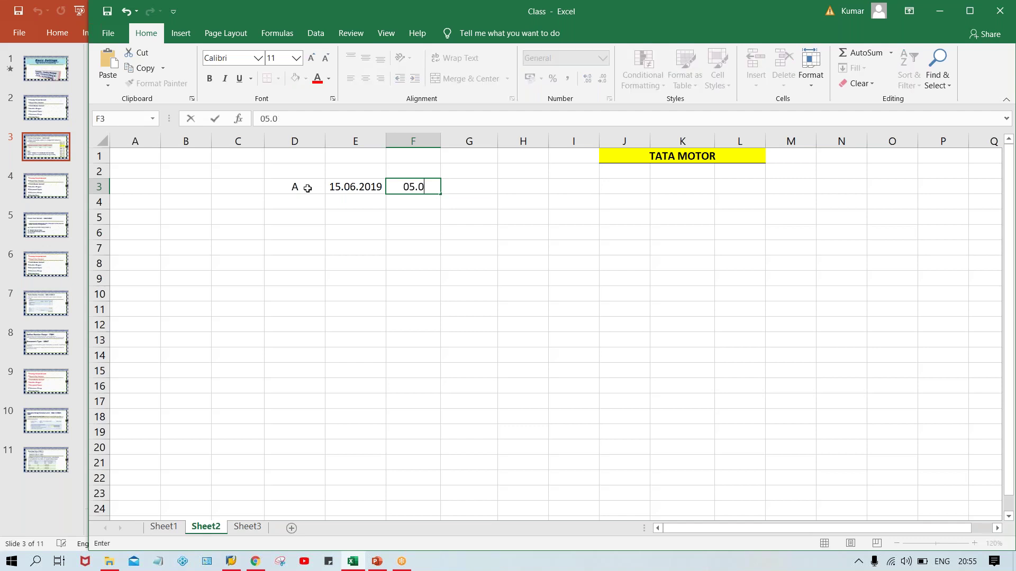
key("BackSpace")
key("BackSpace")
type("7.2020")
key("Return")
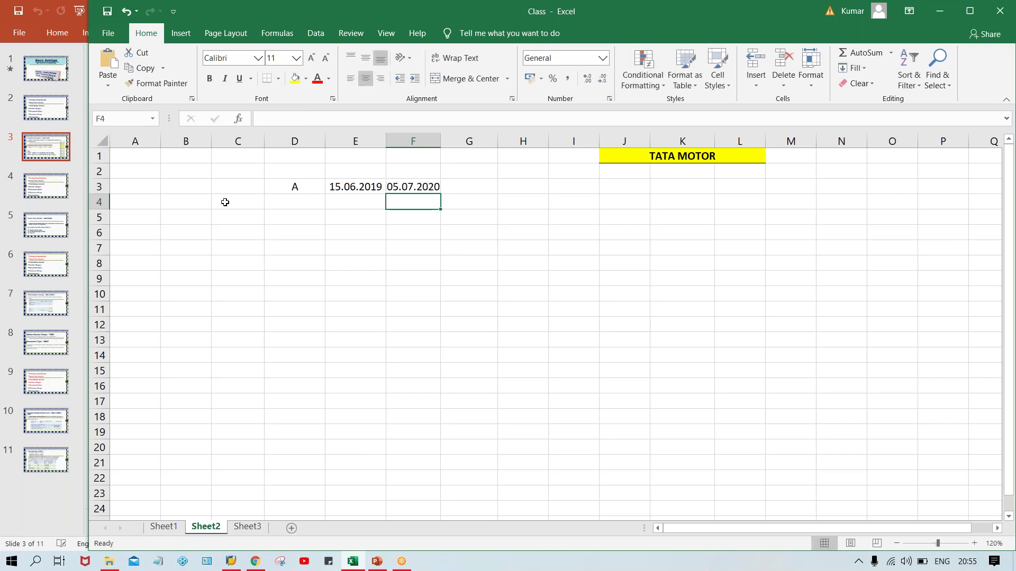
Autofit the width of column F to its date.
left_click(434, 184)
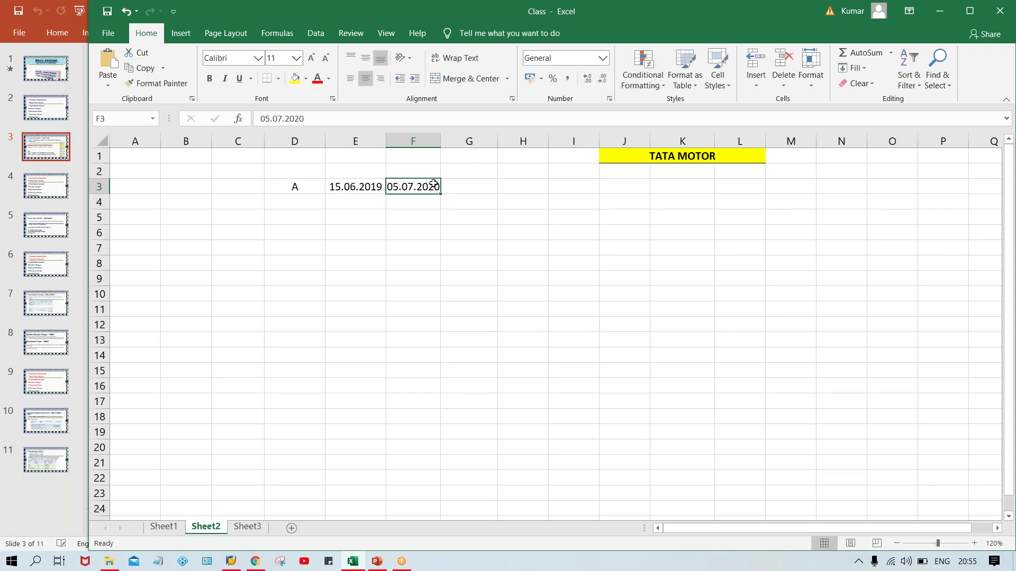
double_click(440, 139)
left_click(431, 262)
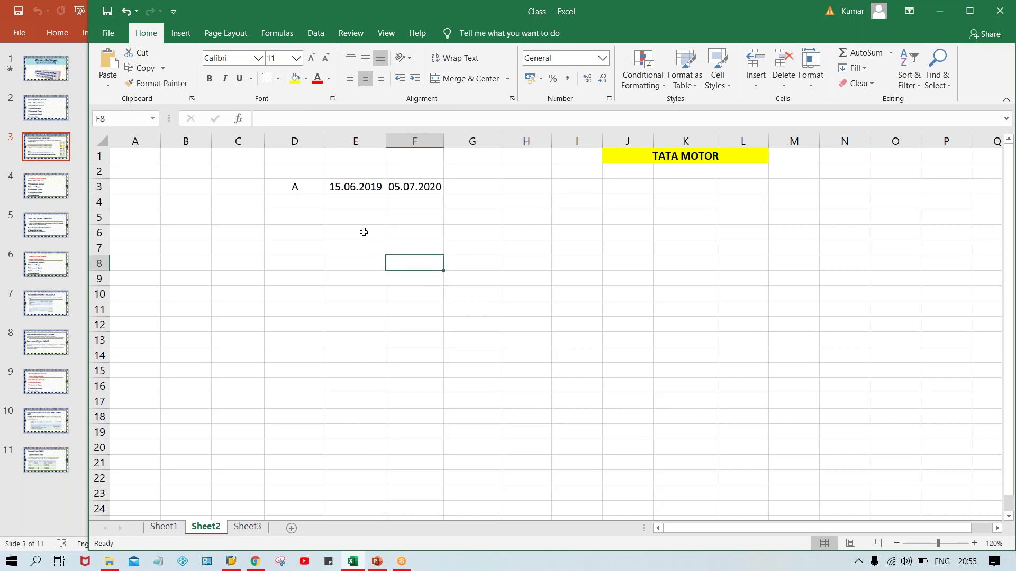
Change the year of the date in cell F3 so that it reads 05.07.2019.
left_click(341, 186)
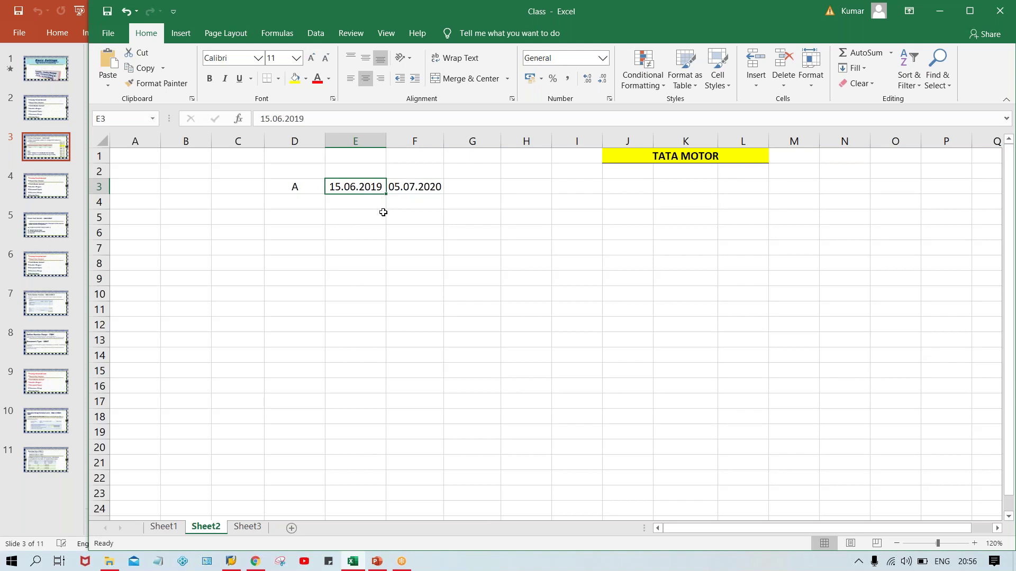
left_click(426, 191)
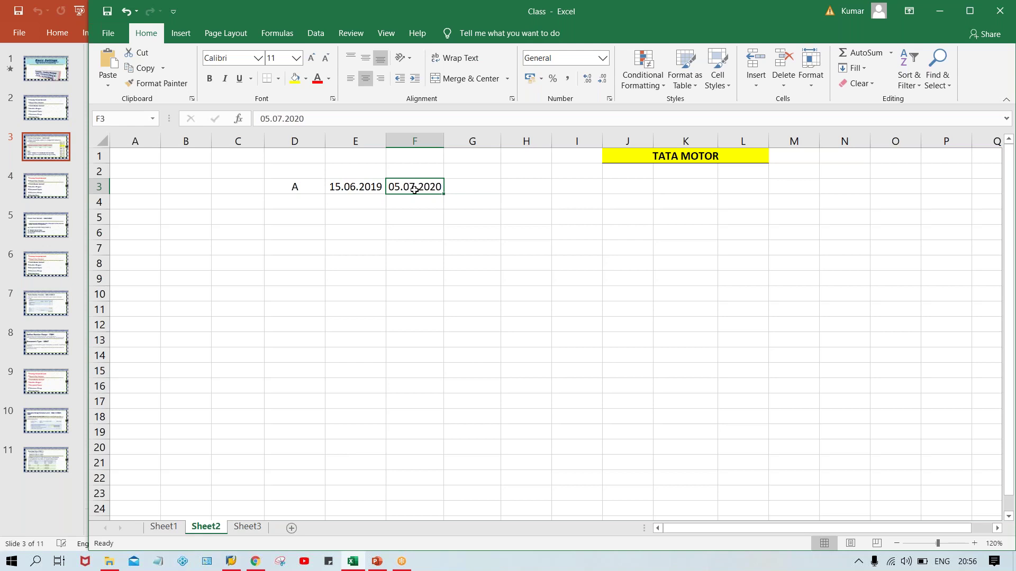
left_click(337, 121)
key("BackSpace")
key("BackSpace")
type("19")
key("Return")
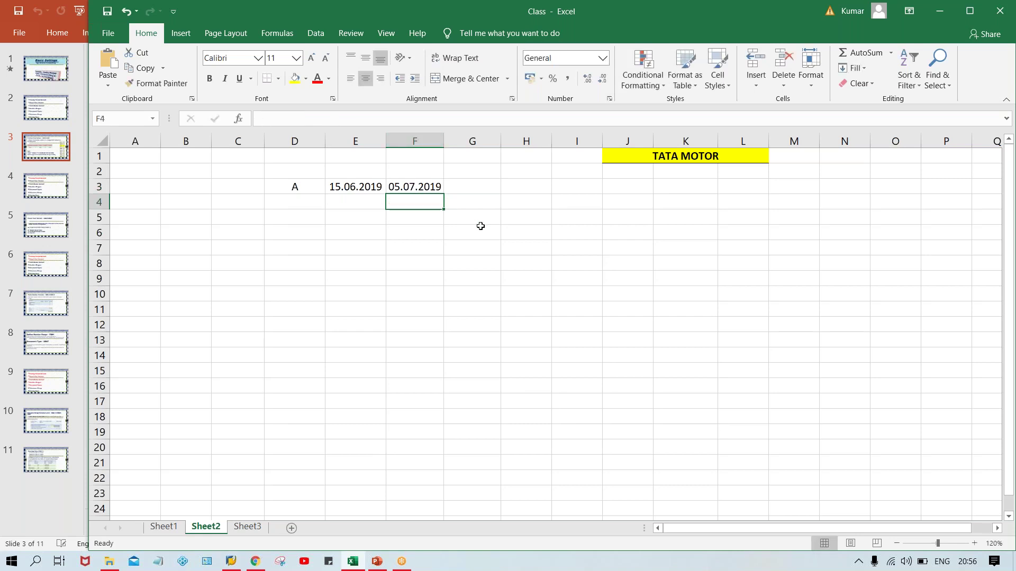
left_click_drag(343, 169, 408, 165)
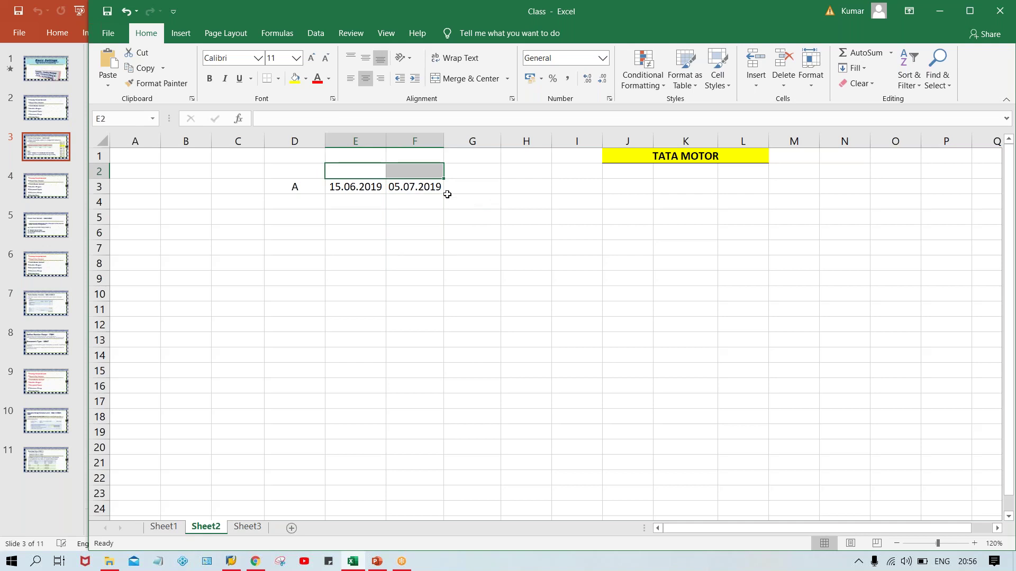
left_click(364, 186)
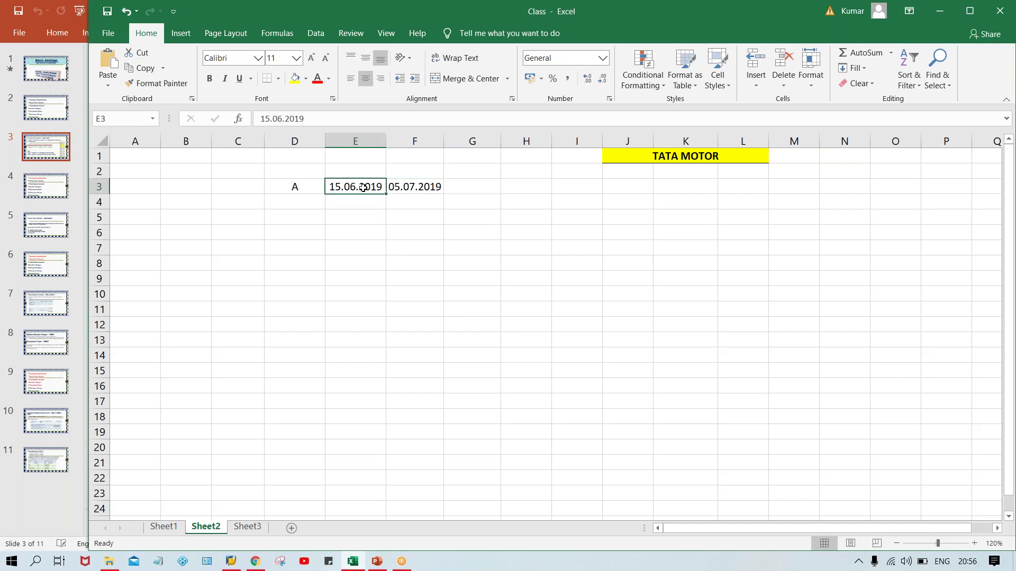
left_click(412, 184)
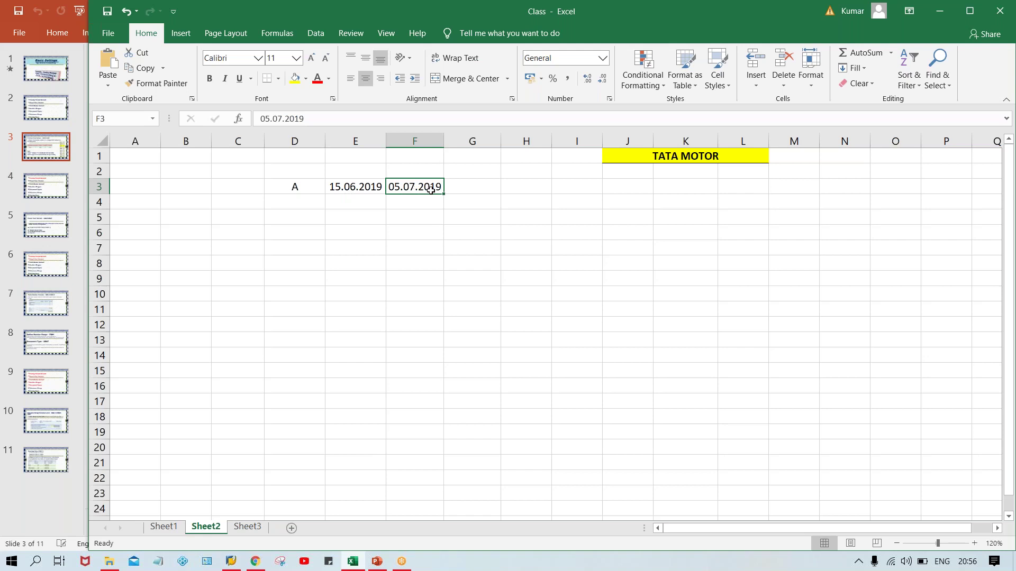
left_click(344, 193)
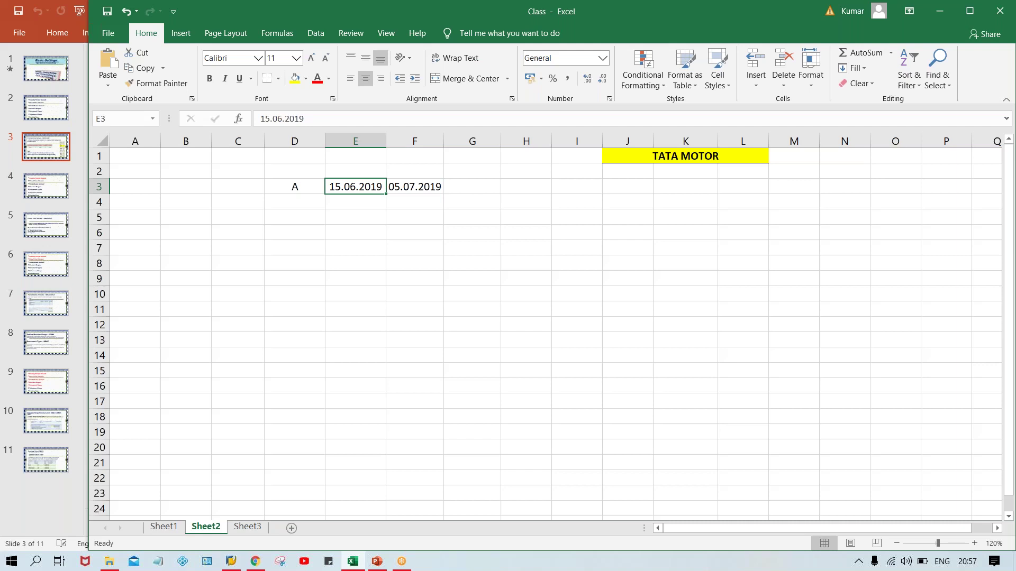
left_click(402, 188)
left_click(347, 186)
Enter the heading JUNE in cell E5, with the amounts 10000 in E6 and 1000 in E7 below it.
left_click(346, 214)
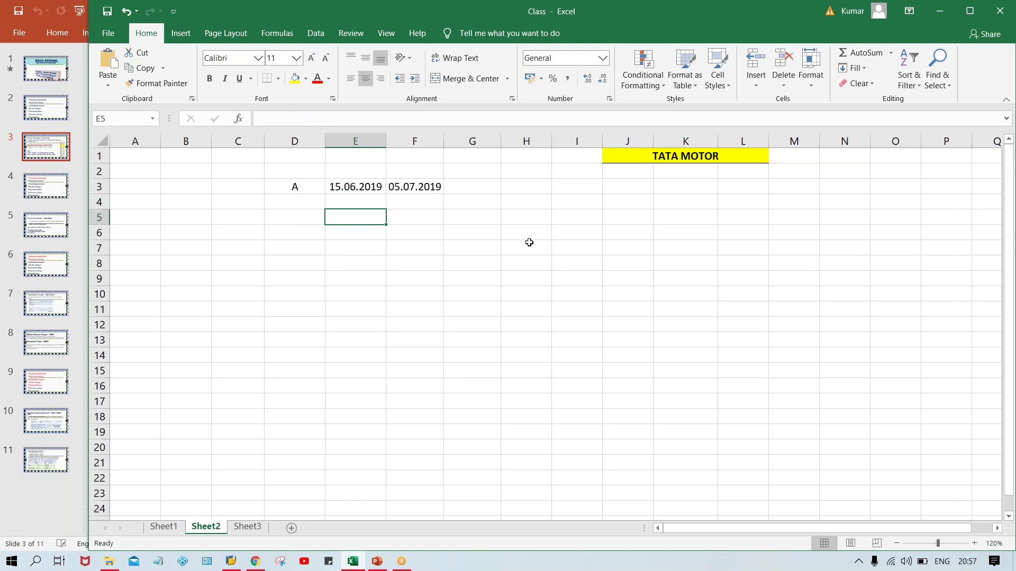
type("JUNE")
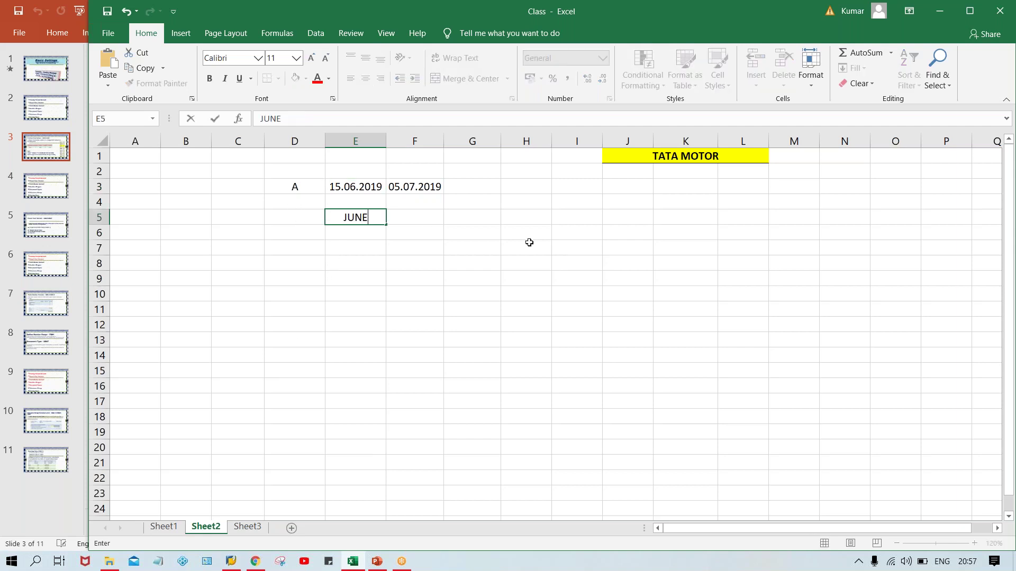
key("Return")
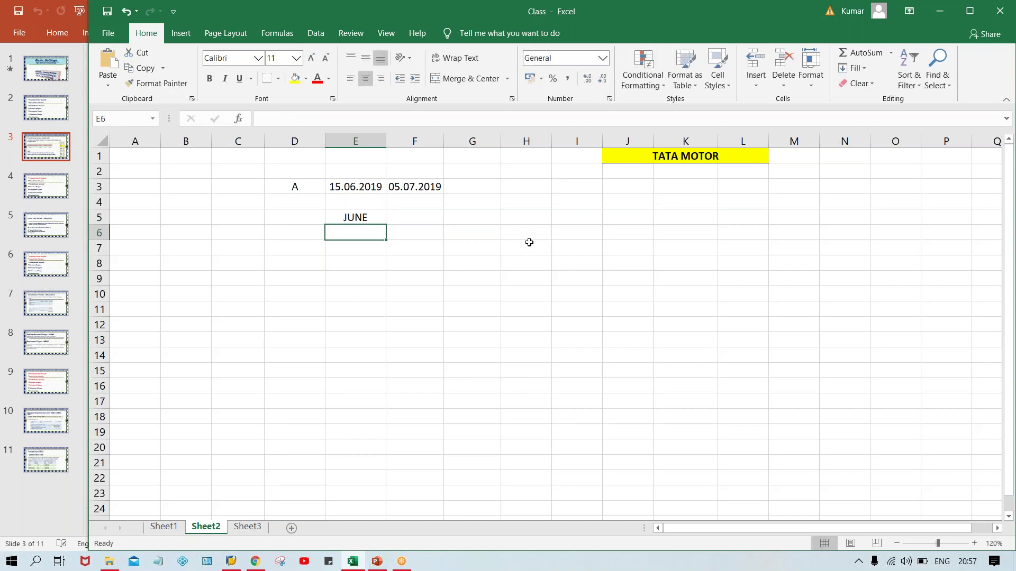
type("100000")
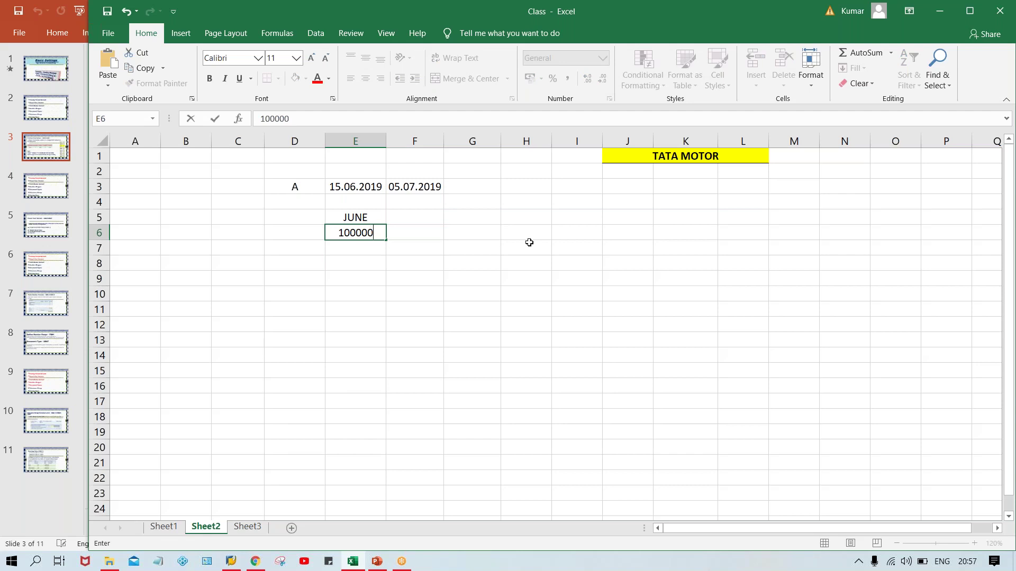
key("BackSpace")
key("Return")
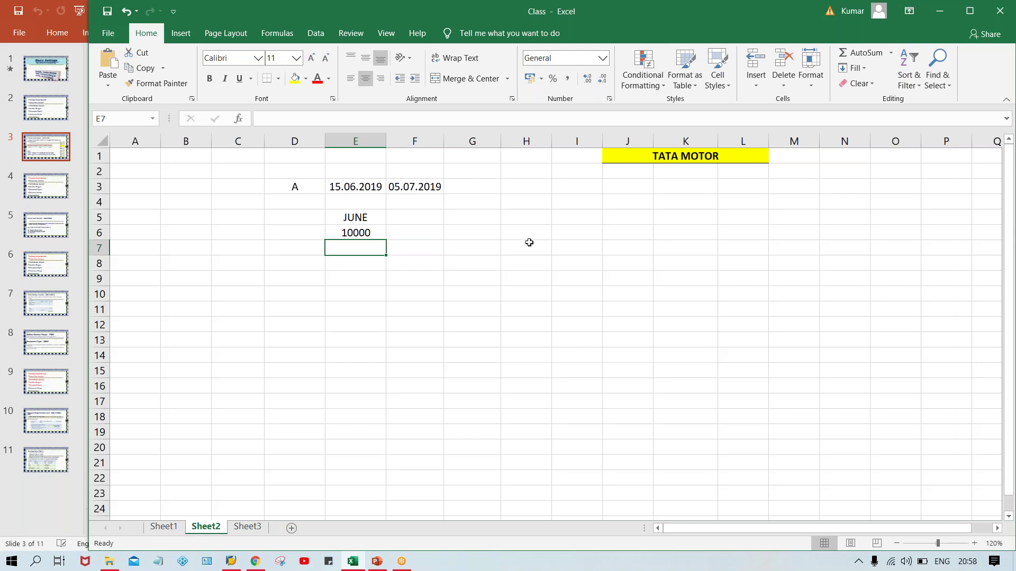
type("1000")
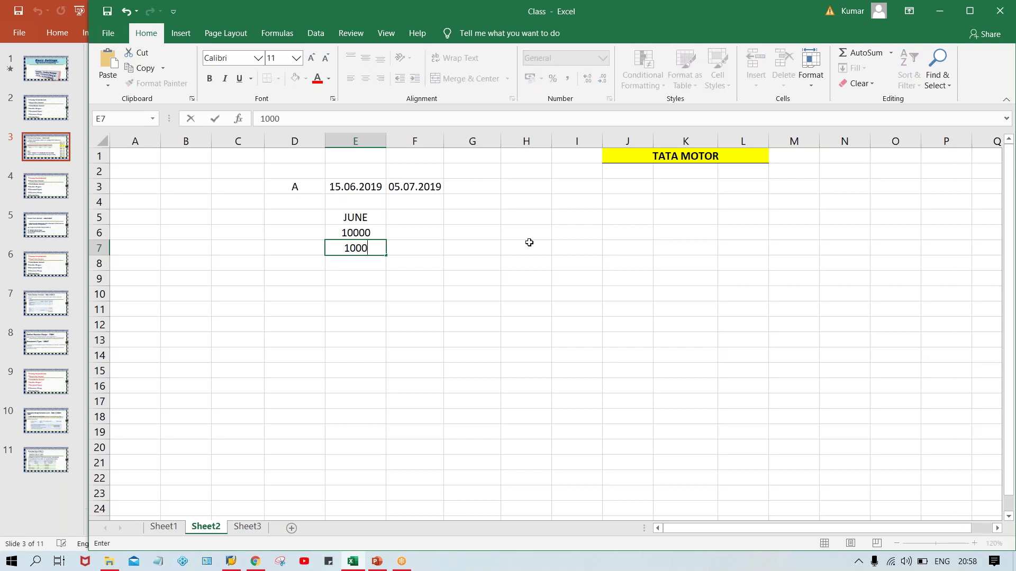
key("Return")
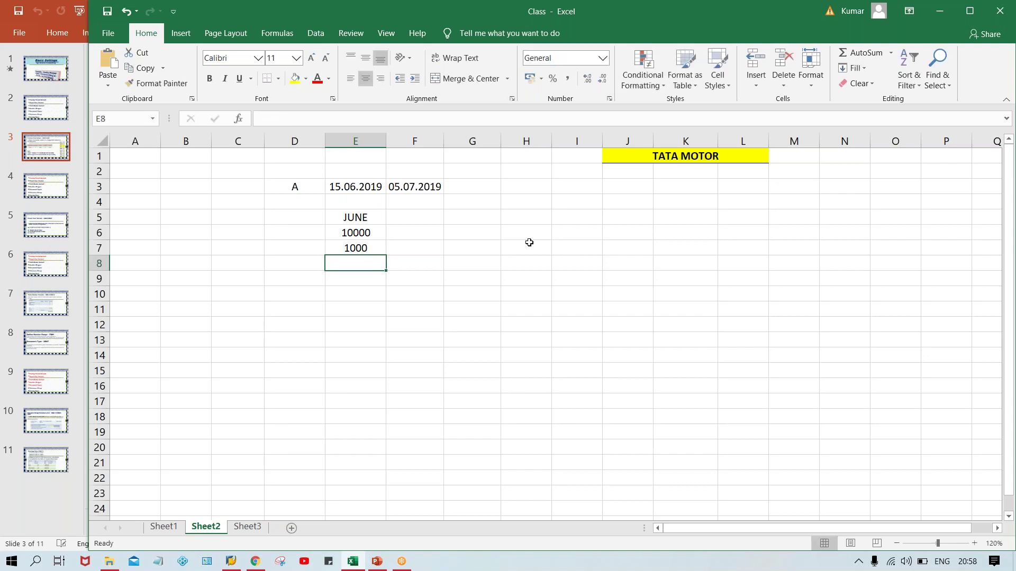
Add a bottom border under the JUNE heading in cell E5.
left_click(360, 218)
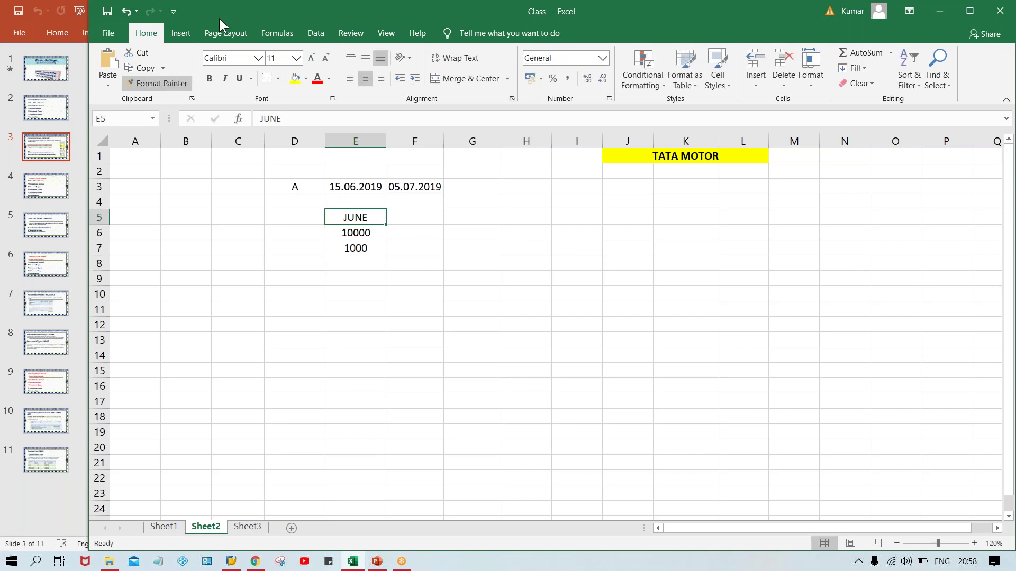
left_click(269, 74)
left_click(498, 305)
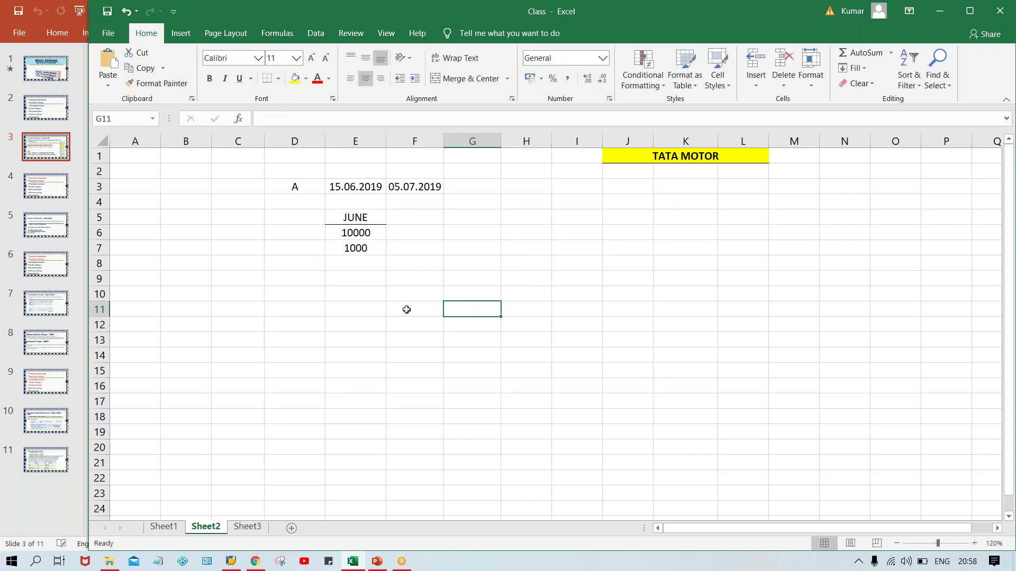
Label the two June amounts by entering INV. in cell D6 and TDS in cell D7.
left_click(356, 252)
left_click(358, 233)
left_click(350, 248)
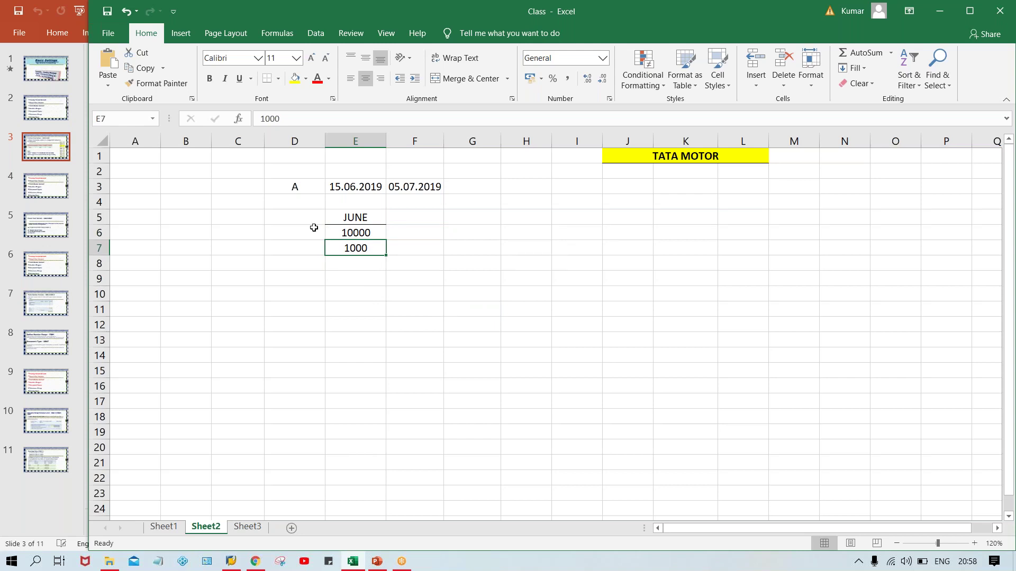
left_click(288, 230)
type("INV.")
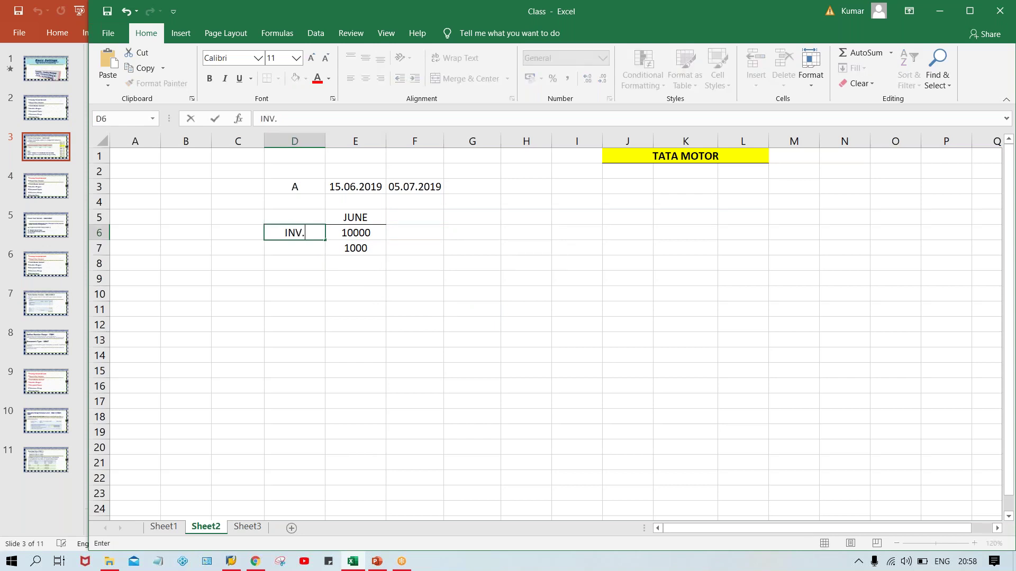
key("Return")
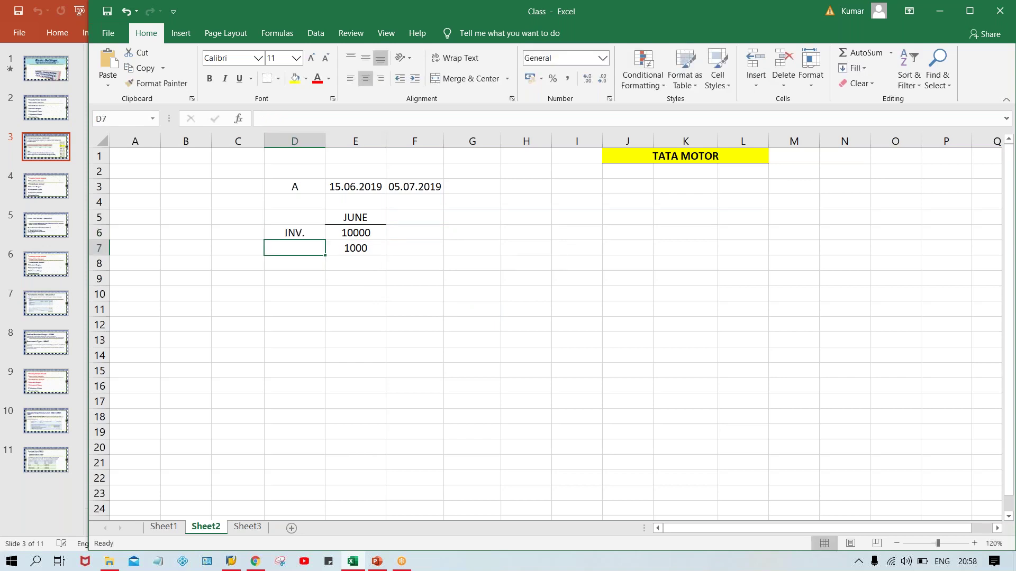
left_click(368, 237)
left_click(298, 249)
type("TDS")
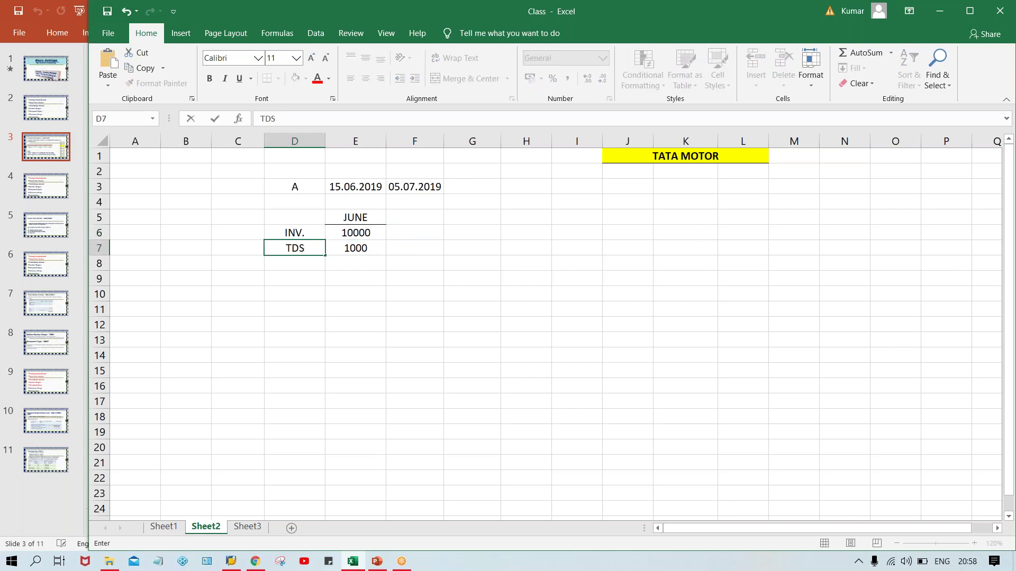
key("Return")
left_click(353, 252)
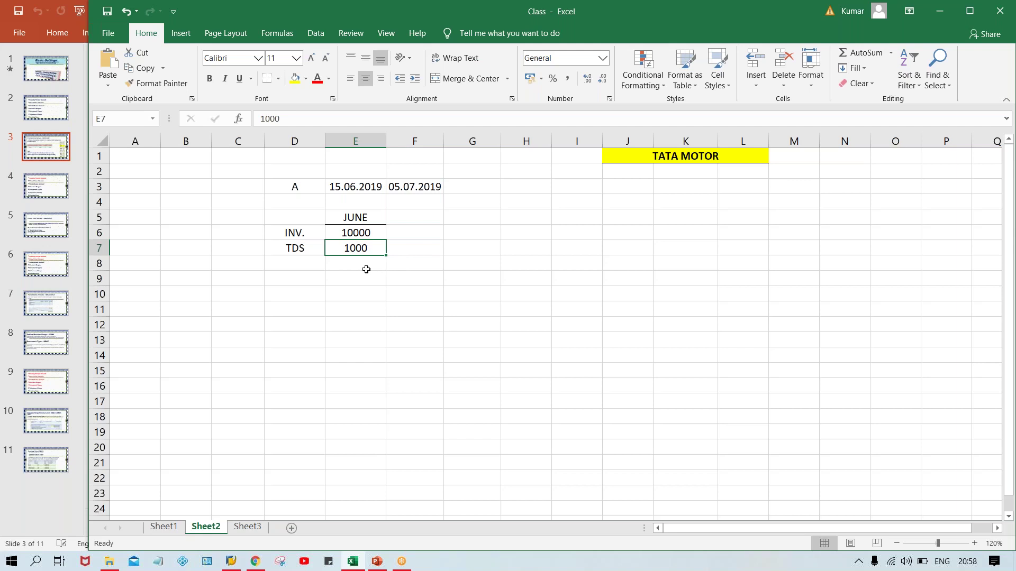
left_click(345, 190)
left_click(290, 190)
left_click(341, 189)
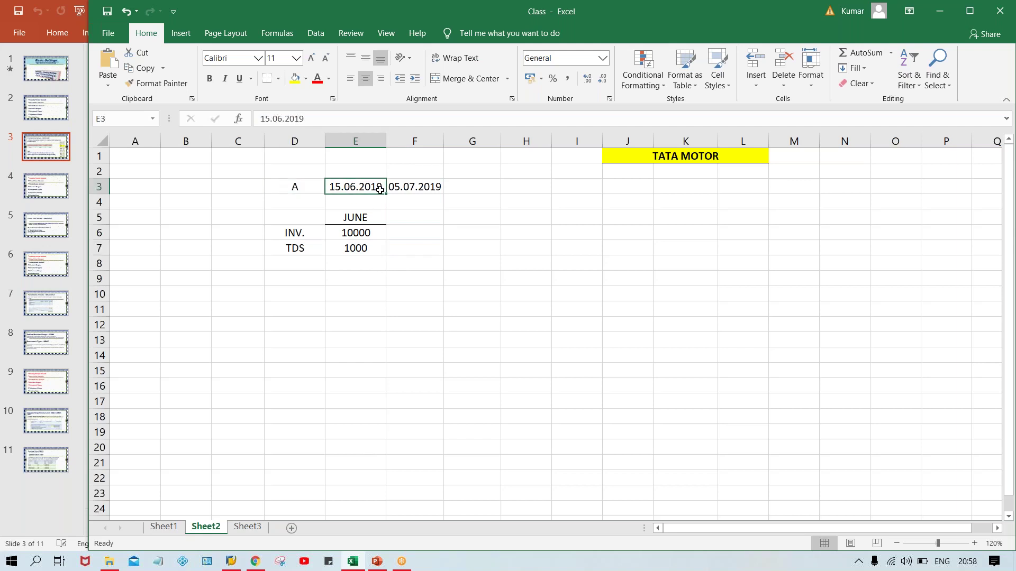
Enter +1000 as text in cell F6, beside the invoice amount.
left_click(423, 237)
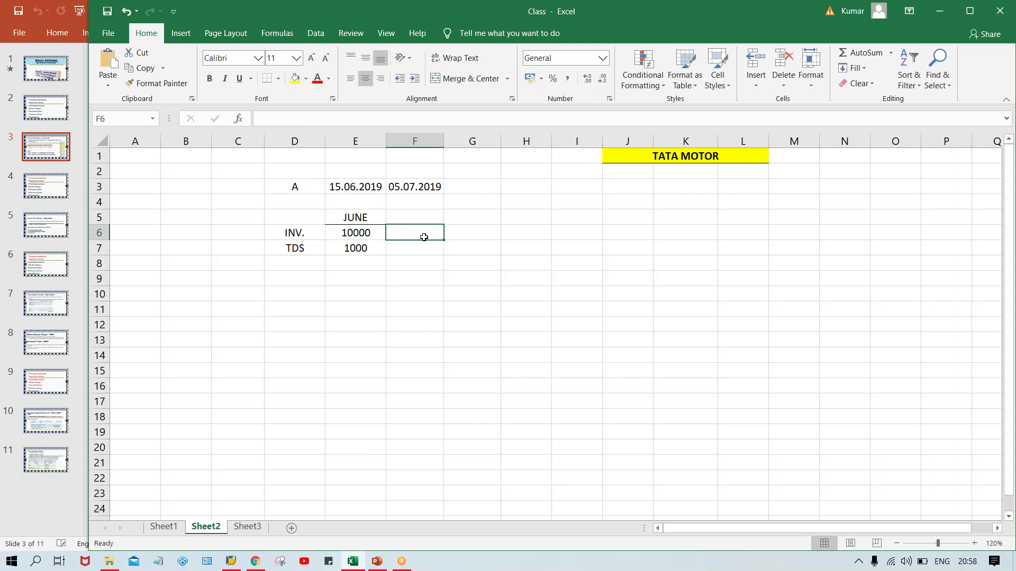
type("'+1000")
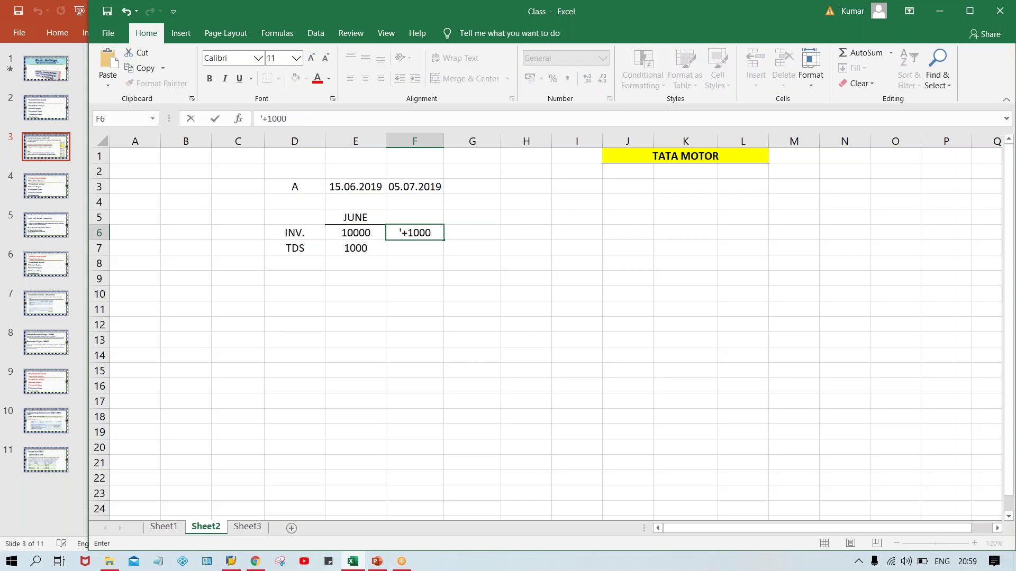
key("Return")
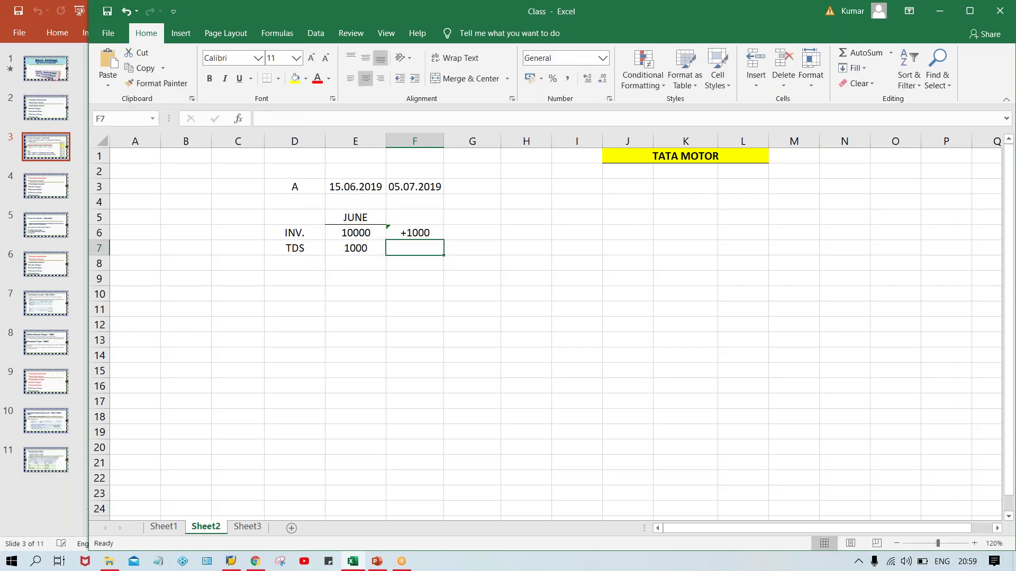
left_click(370, 199)
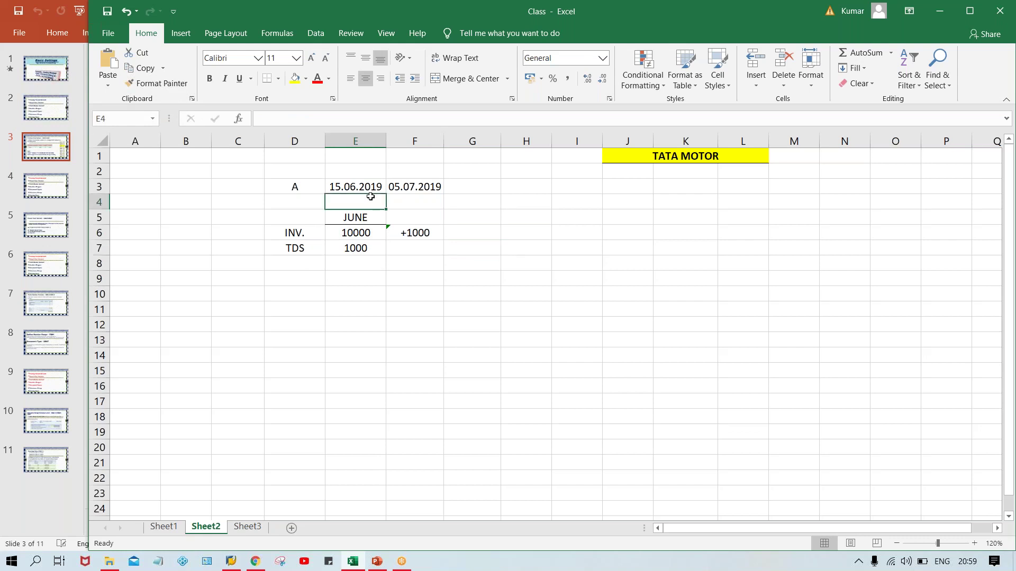
left_click(414, 236)
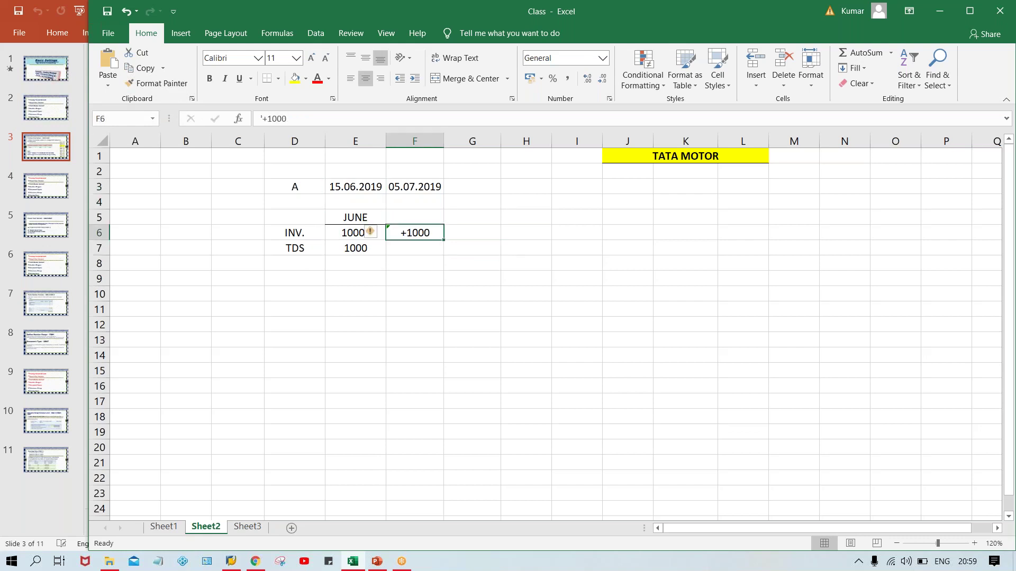
left_click(336, 237)
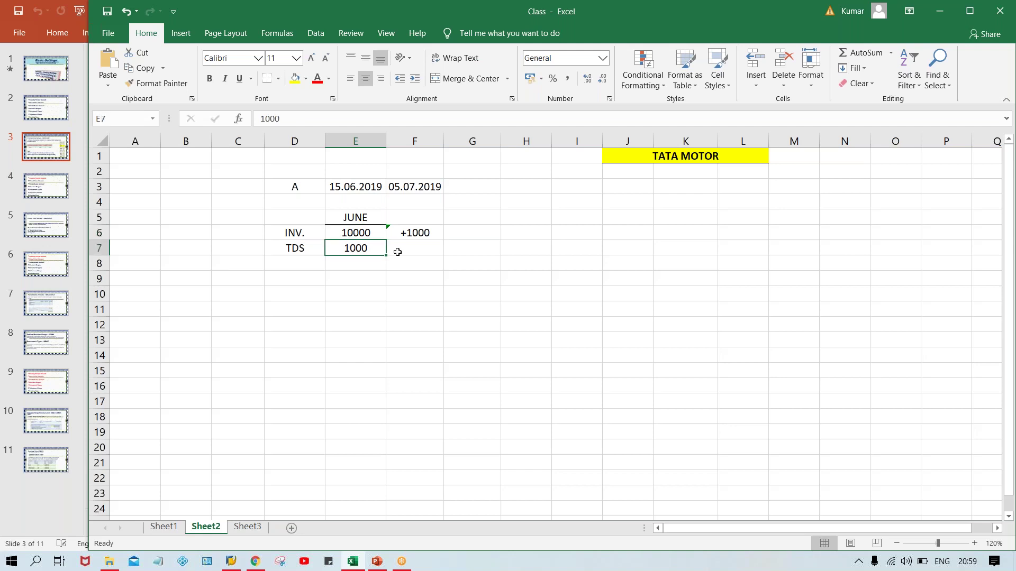
left_click(418, 233)
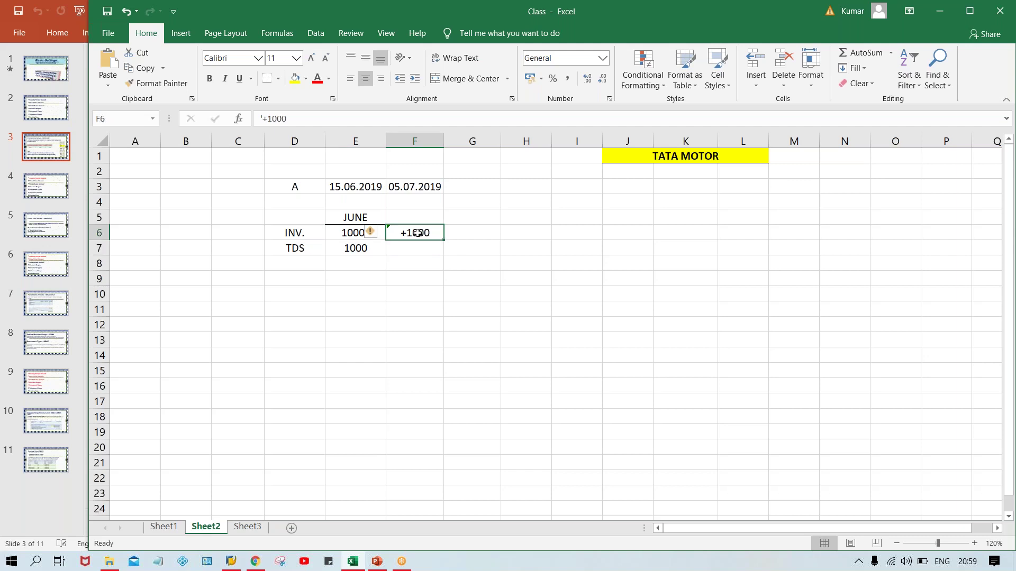
left_click(410, 187)
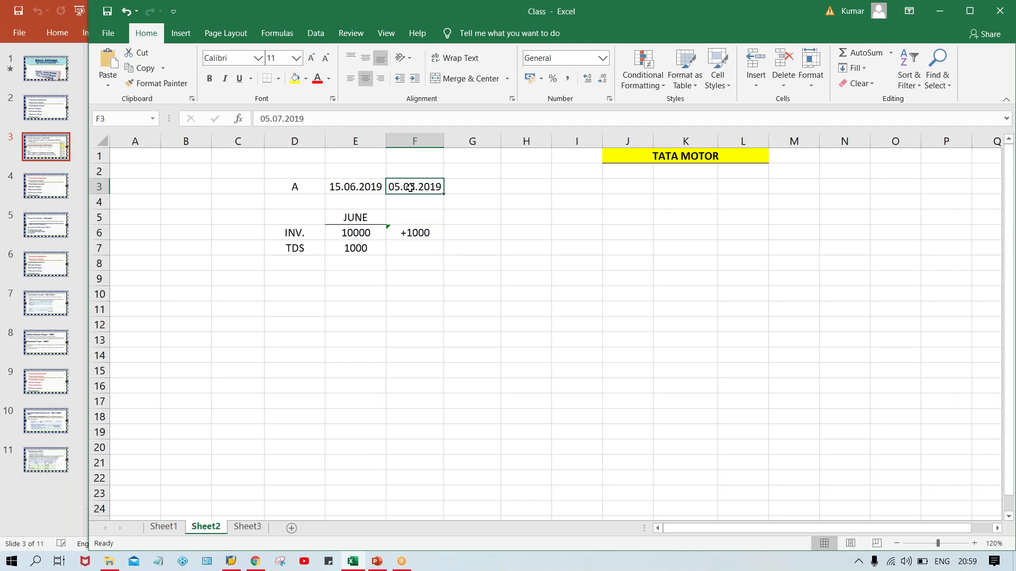
left_click(414, 234)
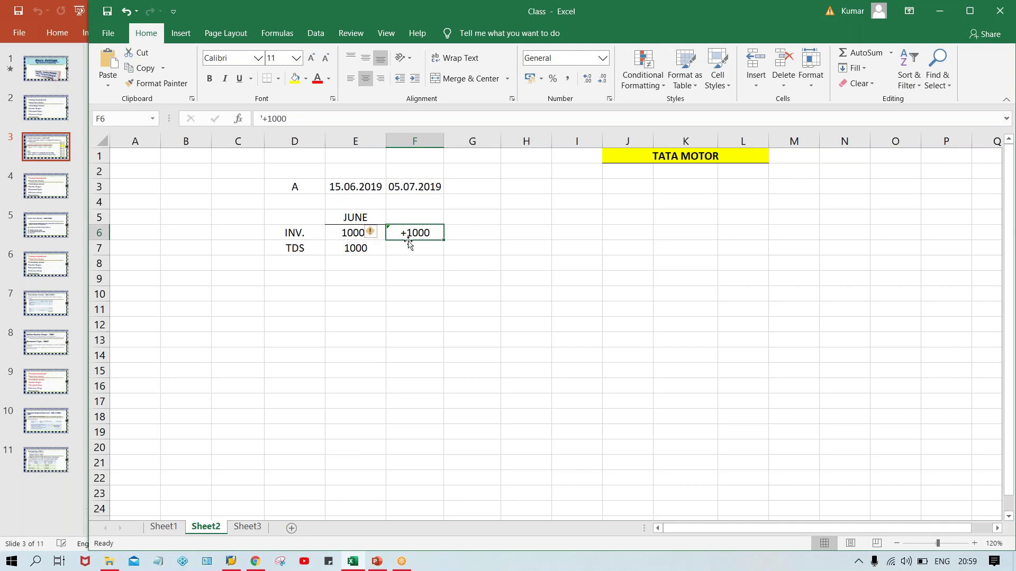
left_click(466, 235)
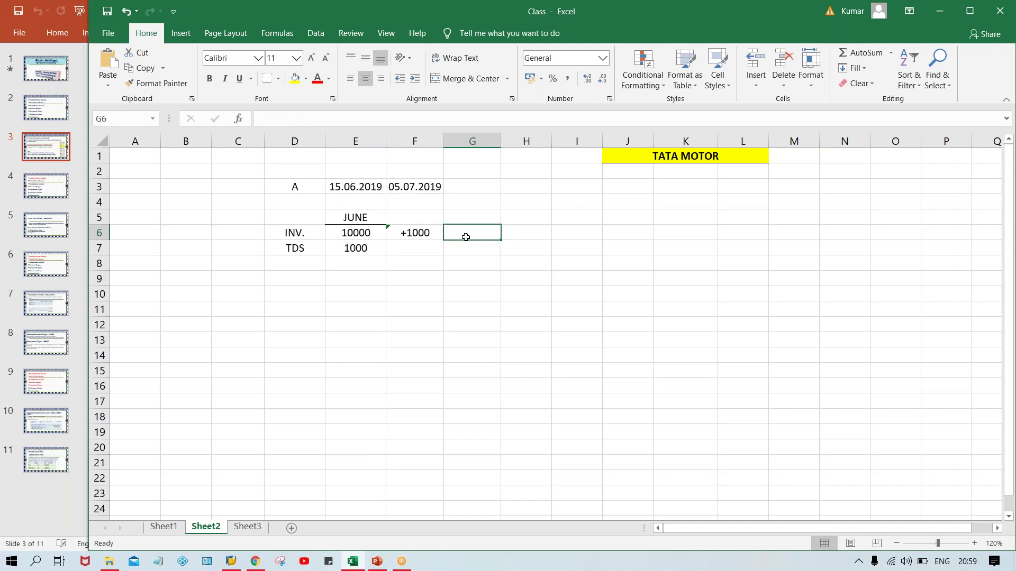
Change the June invoice amount in cell E6 to 11000.
left_click(360, 236)
left_click(358, 248)
left_click(358, 235)
type("11000")
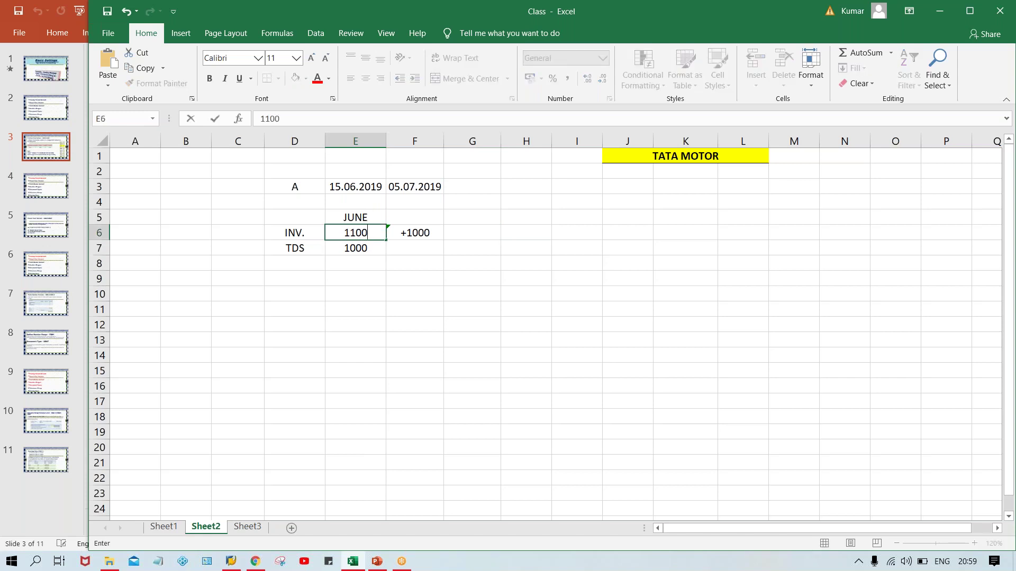
key("Return")
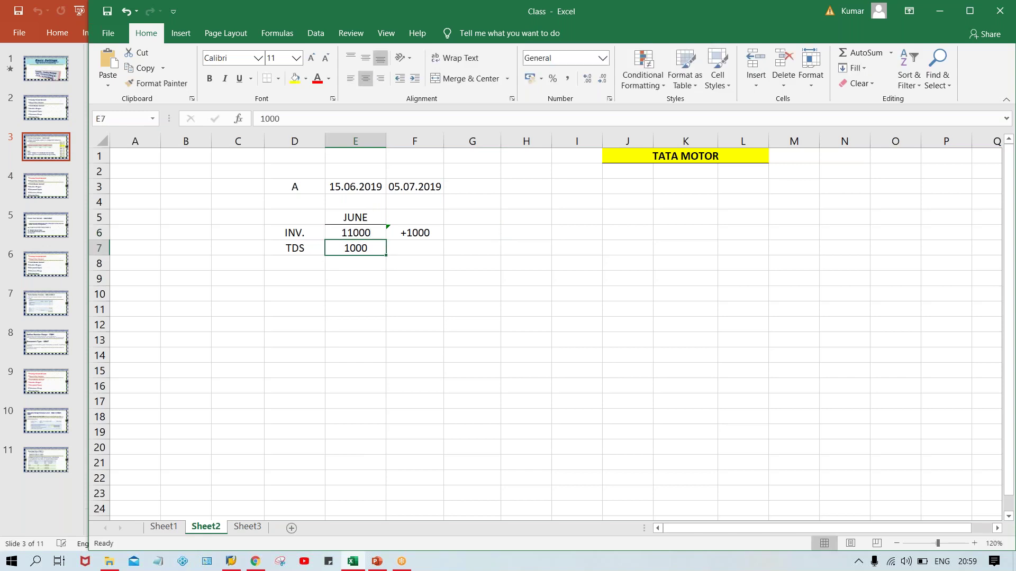
left_click(310, 254)
left_click(347, 247)
left_click(366, 230)
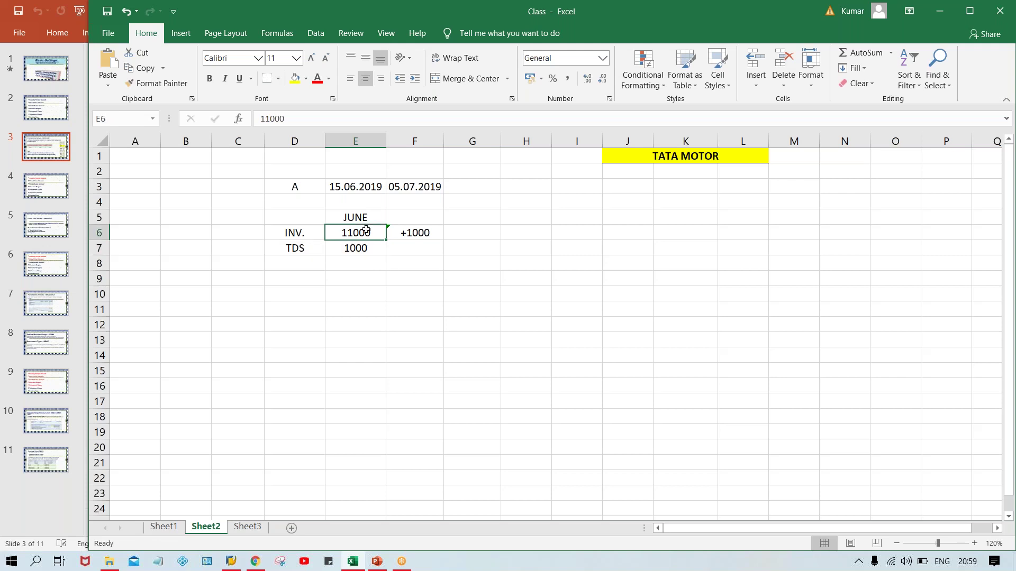
left_click(353, 252)
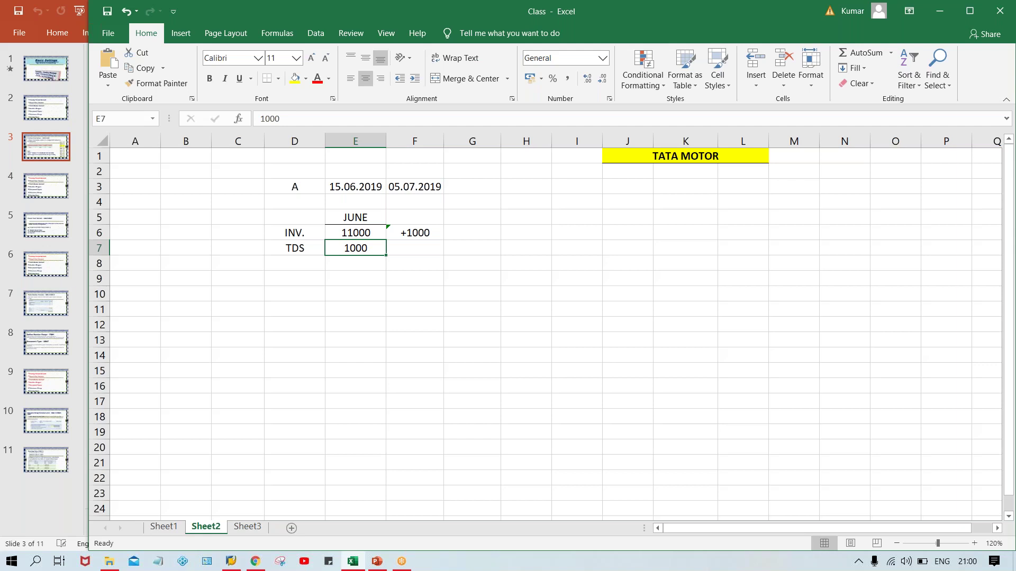
left_click(287, 188)
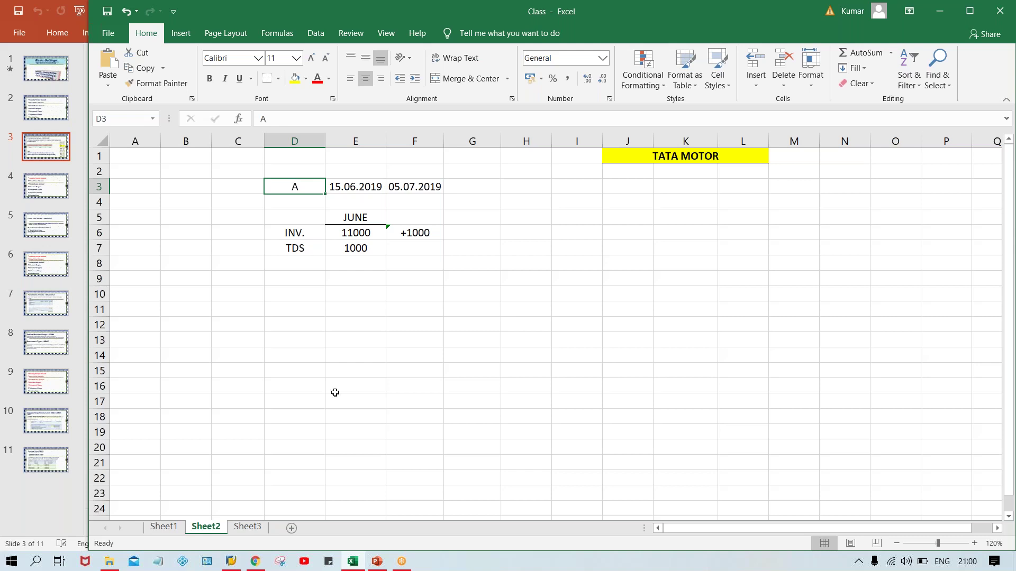
left_click(427, 232)
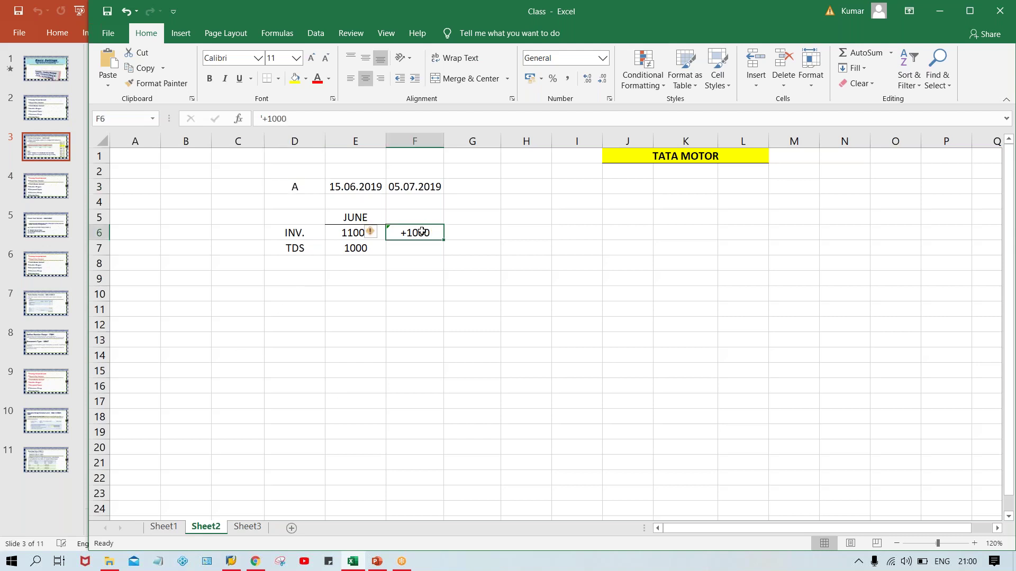
left_click(343, 246)
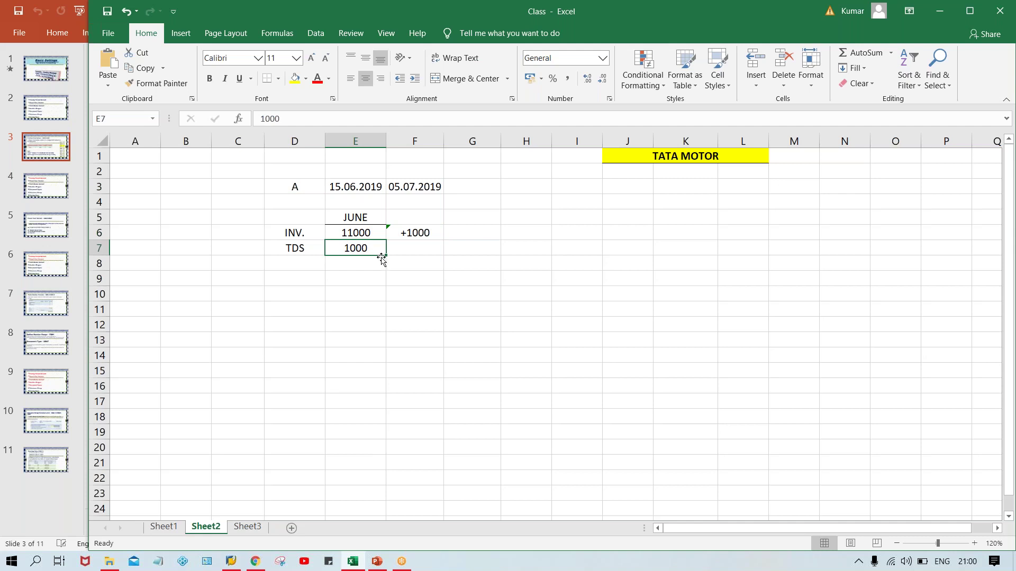
left_click(358, 234)
left_click(363, 247)
left_click(343, 217)
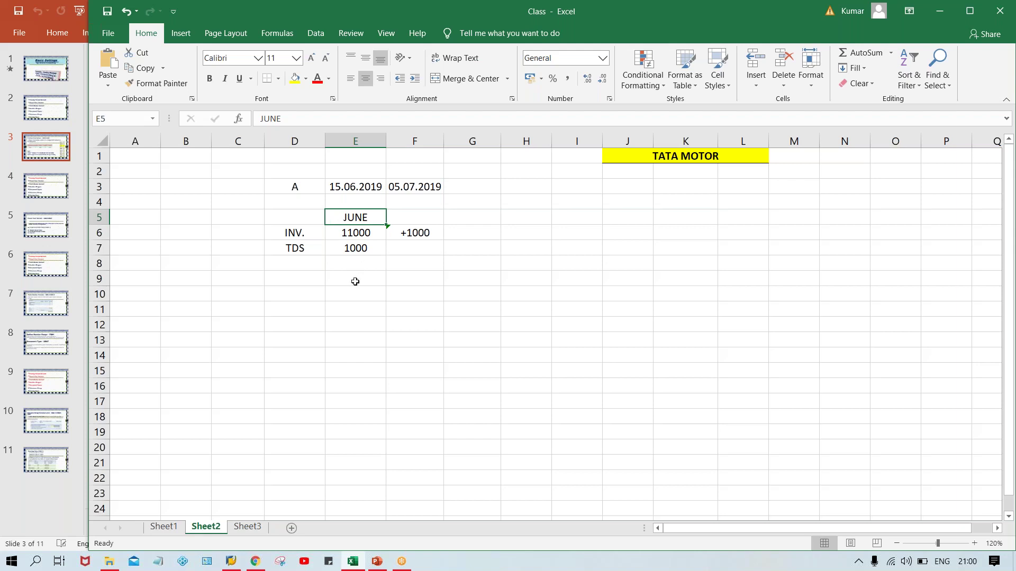
Enter SAP in cell E9, below the June example.
left_click(355, 282)
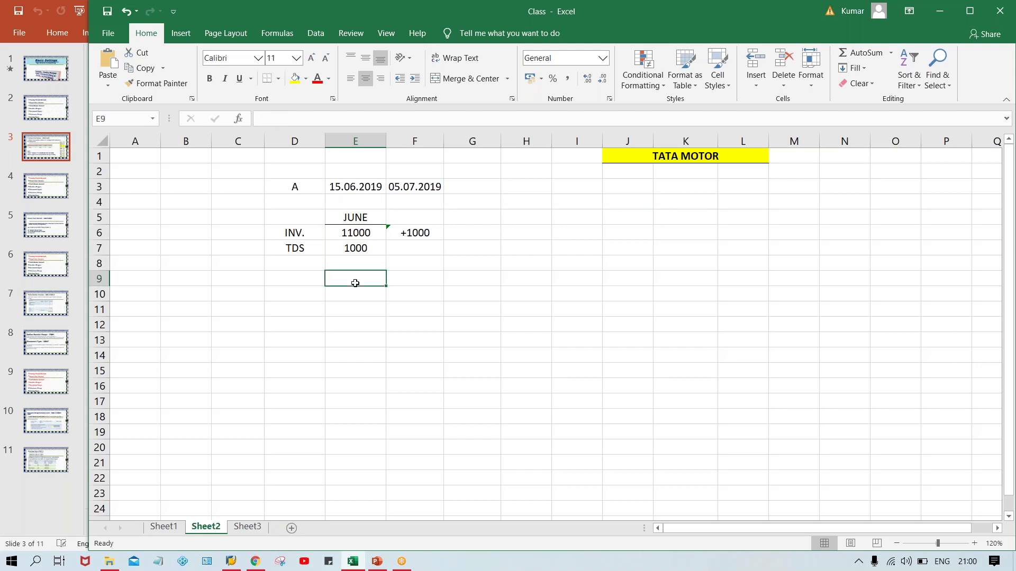
type("SAP")
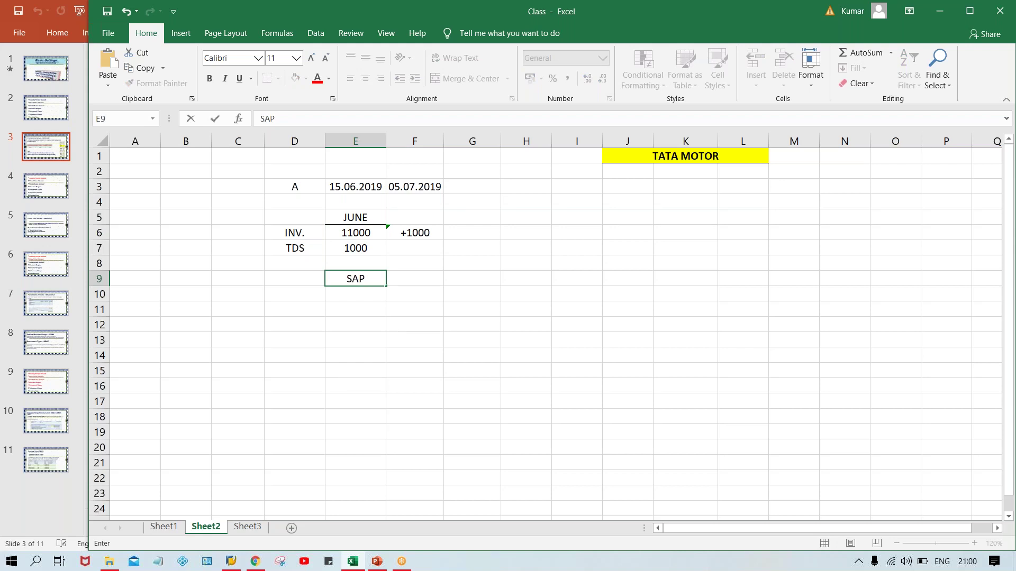
key("Return")
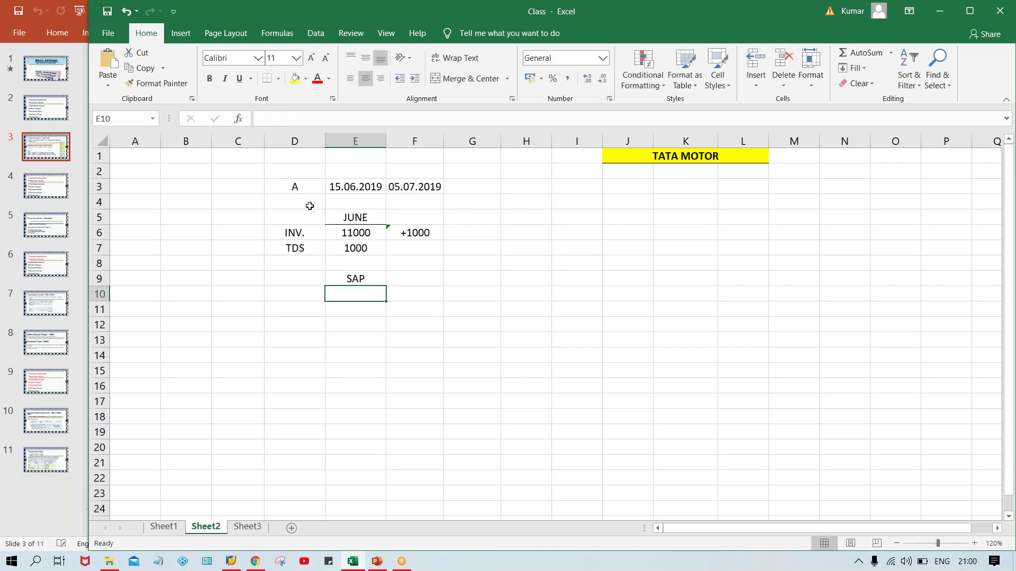
Copy the dated row A in D3:F3 and paste it starting at cell D10.
left_click(294, 185)
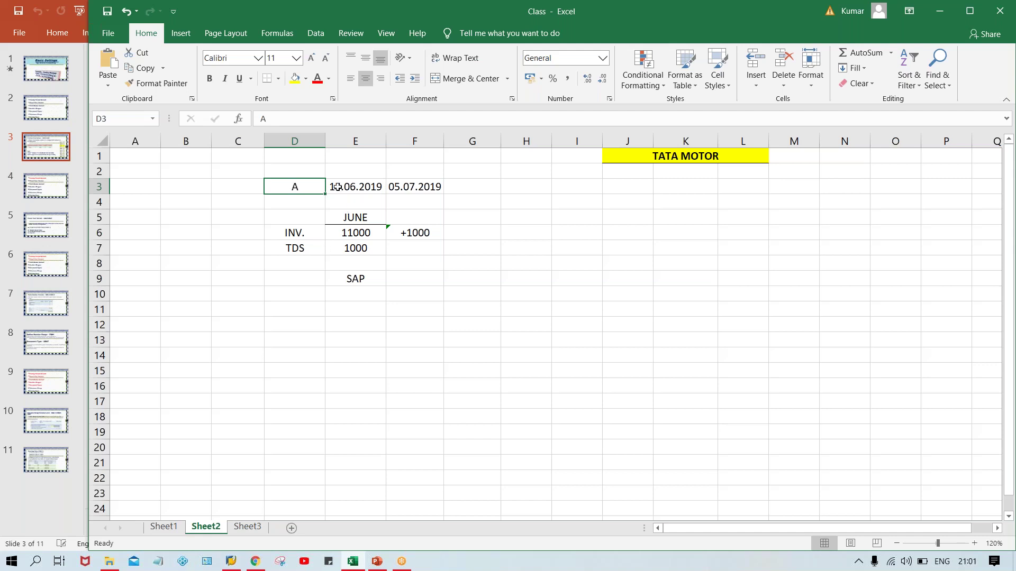
left_click_drag(312, 185, 415, 190)
key("ctrl+c")
left_click(294, 293)
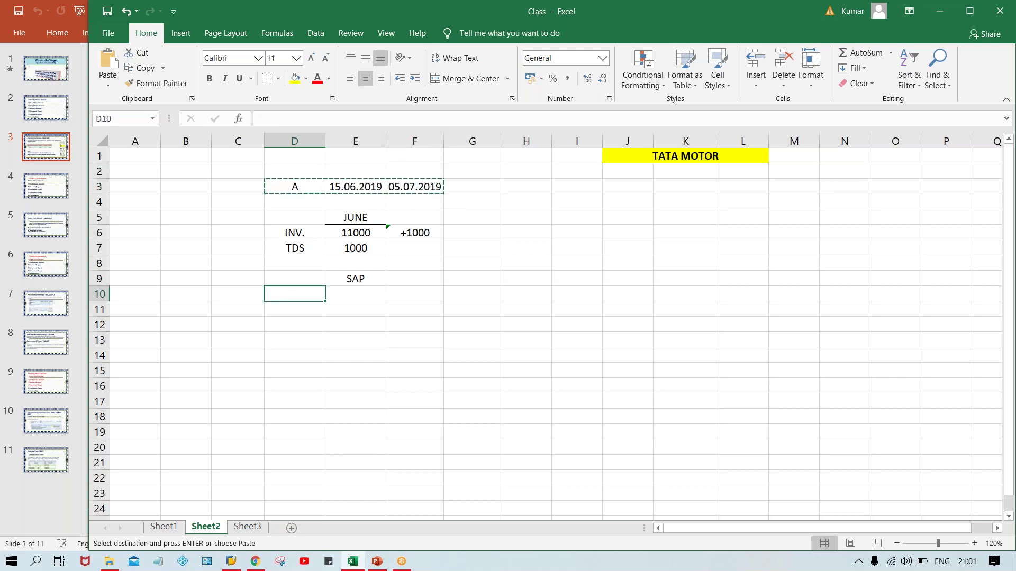
key("ctrl+v")
Change the copied dates to 15.06.2020 in cell E10 and 05.07.2020 in cell F10.
double_click(377, 294)
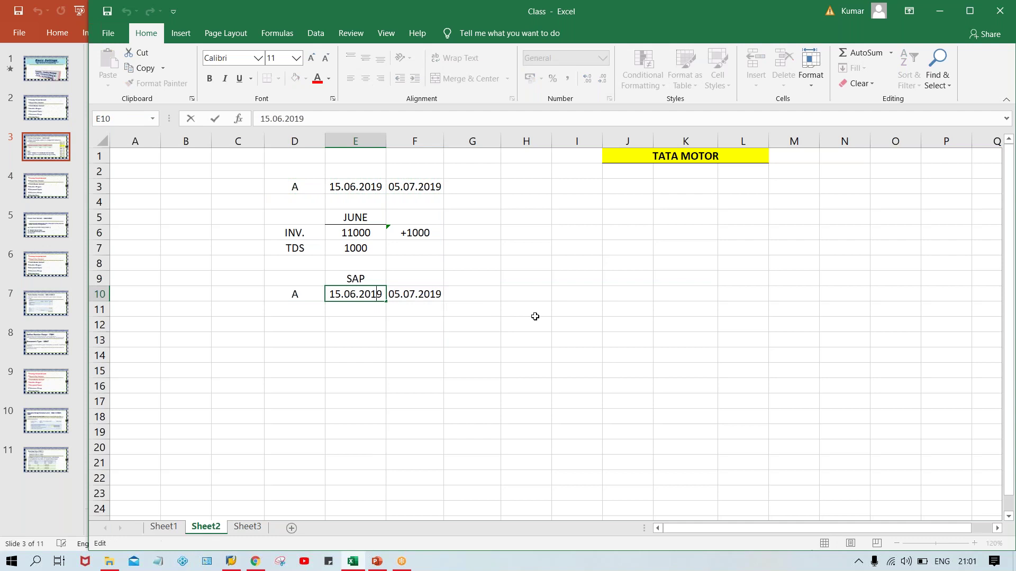
key("Delete")
key("BackSpace")
type("20")
double_click(424, 294)
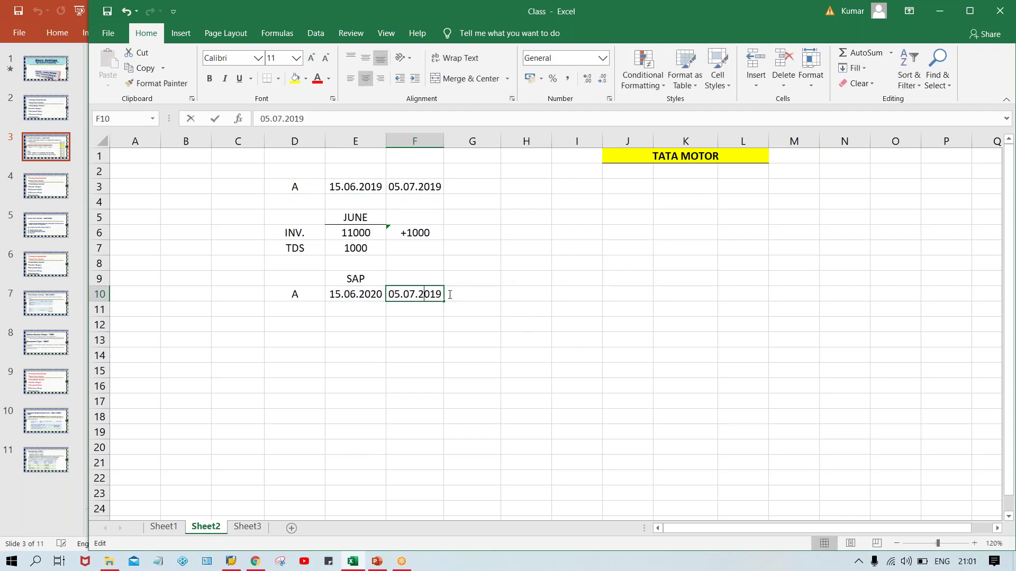
key("Delete")
key("Delete")
key("Delete")
type("020")
key("Return")
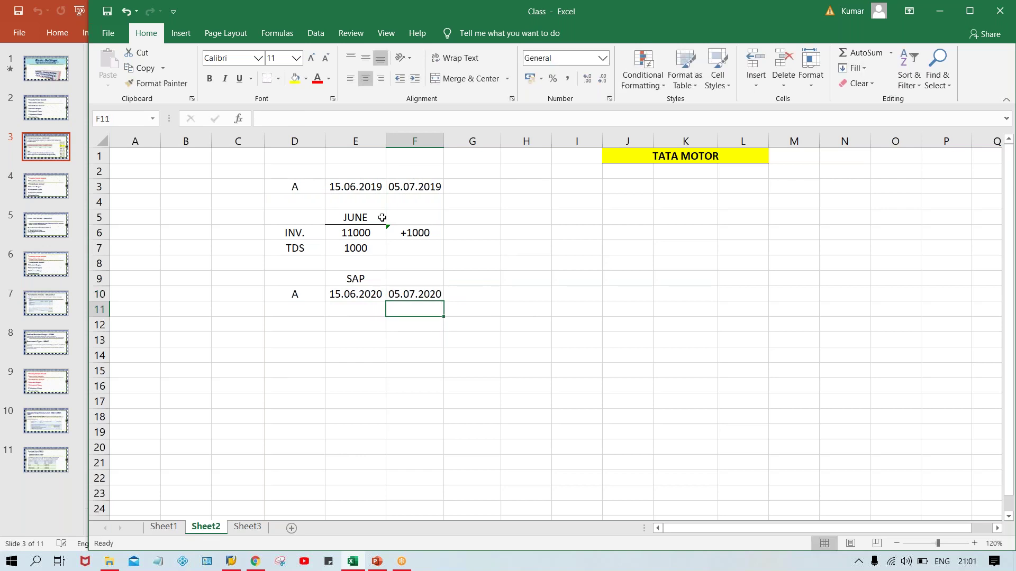
Label the 2019 date row by entering DIF. ERP in cell G3.
left_click(465, 181)
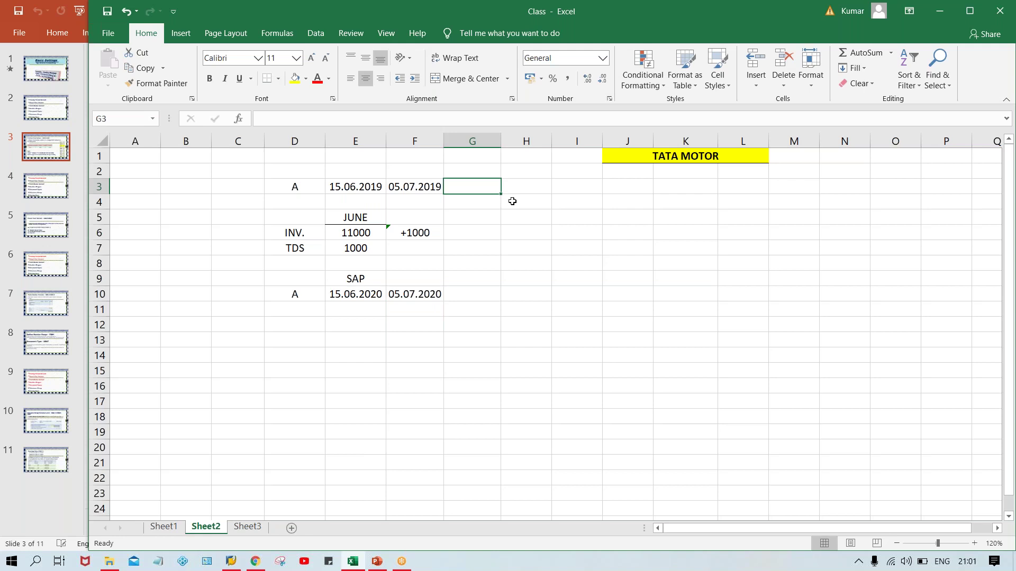
type("DIF. ERP")
key("Return")
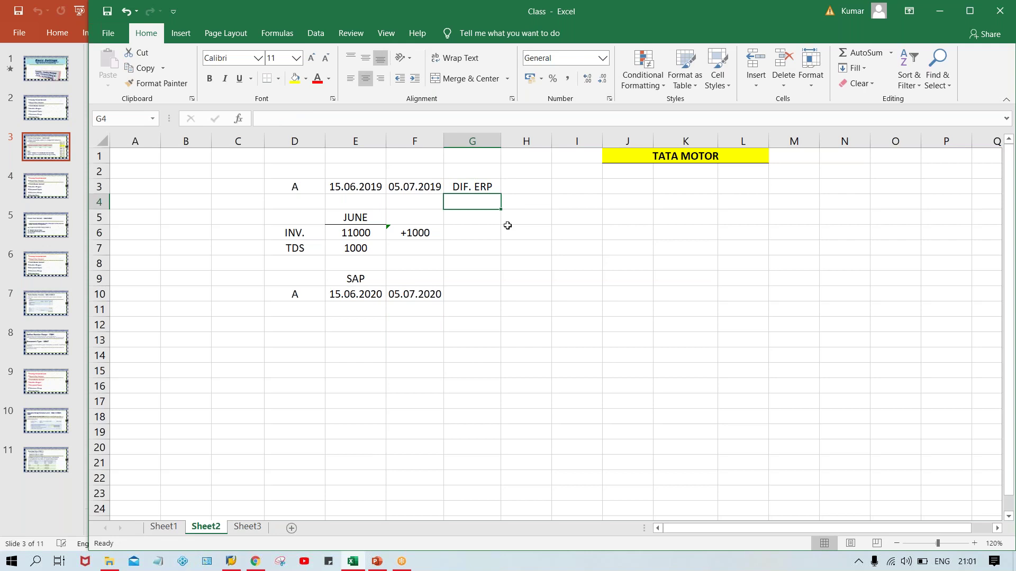
Clear the SAP text from cell E9 and enter SAP in cell G10, beside the 2020 dates.
left_click(355, 274)
key("Delete")
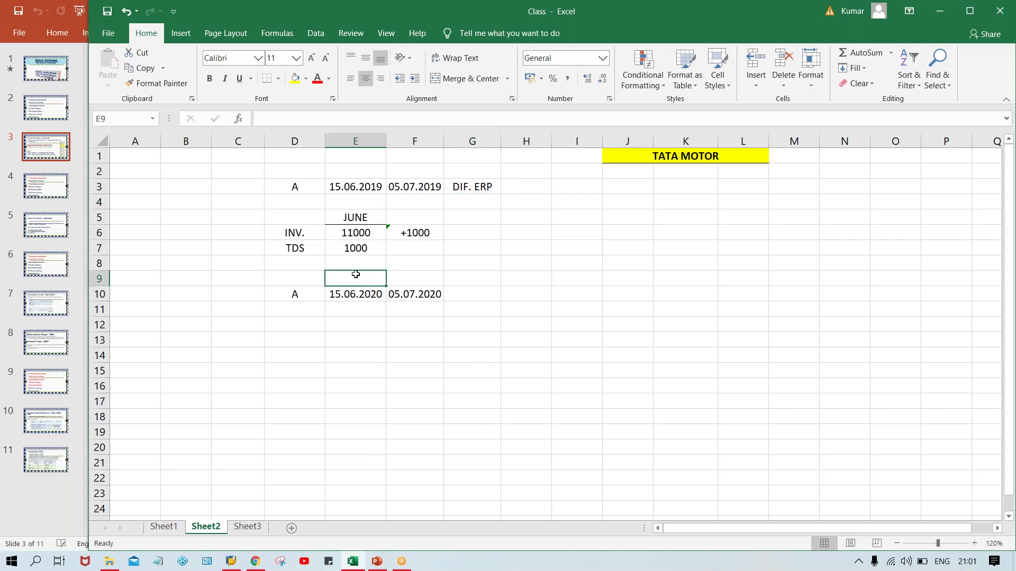
left_click(488, 306)
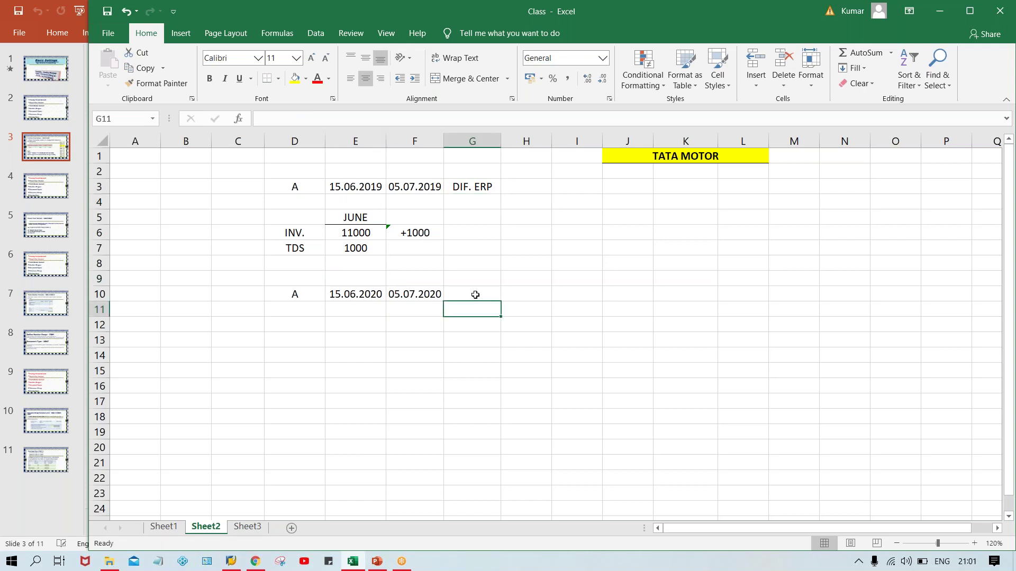
left_click(475, 295)
type("SAP")
key("Return")
left_click(342, 292)
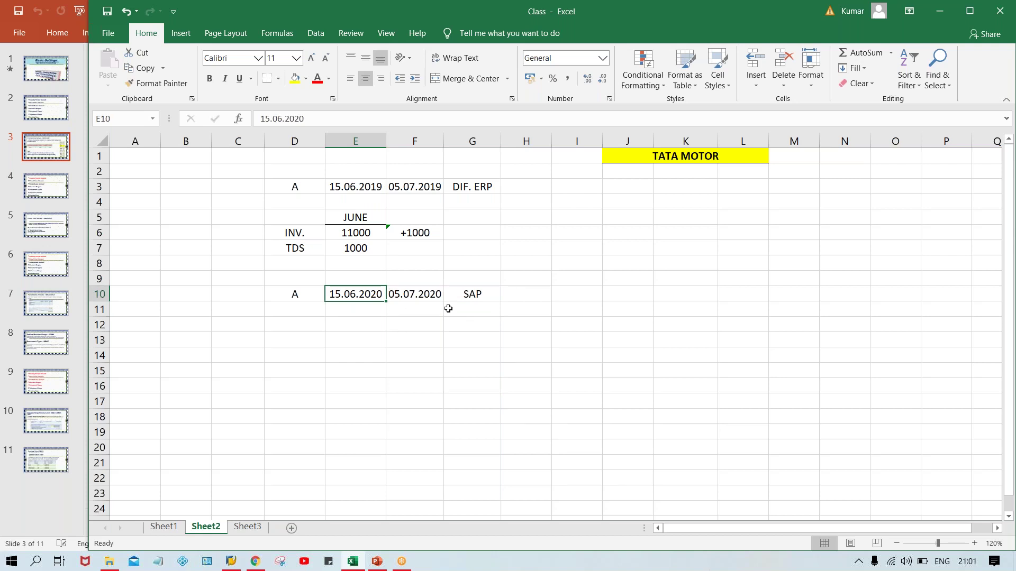
left_click(438, 292)
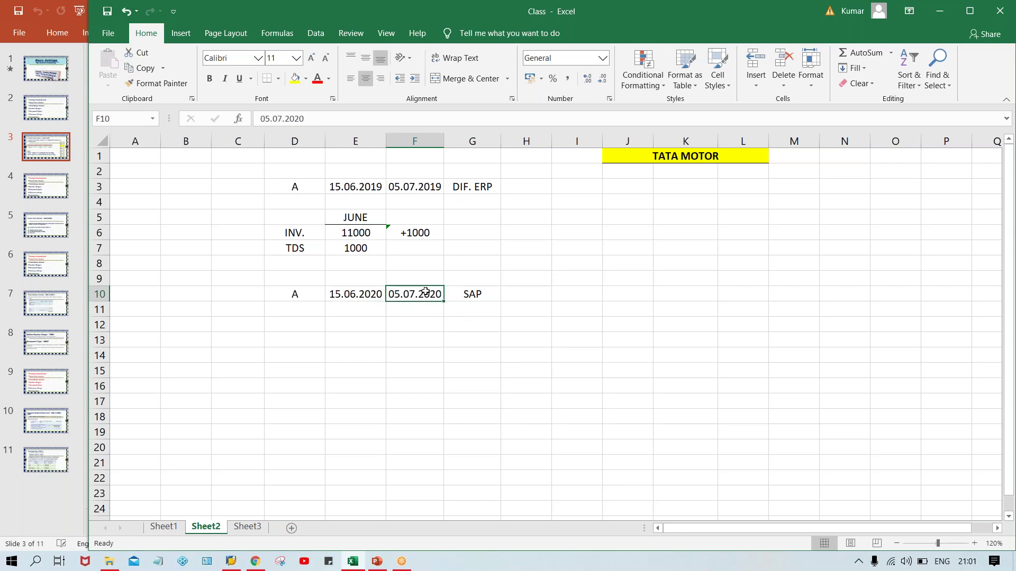
left_click(353, 291)
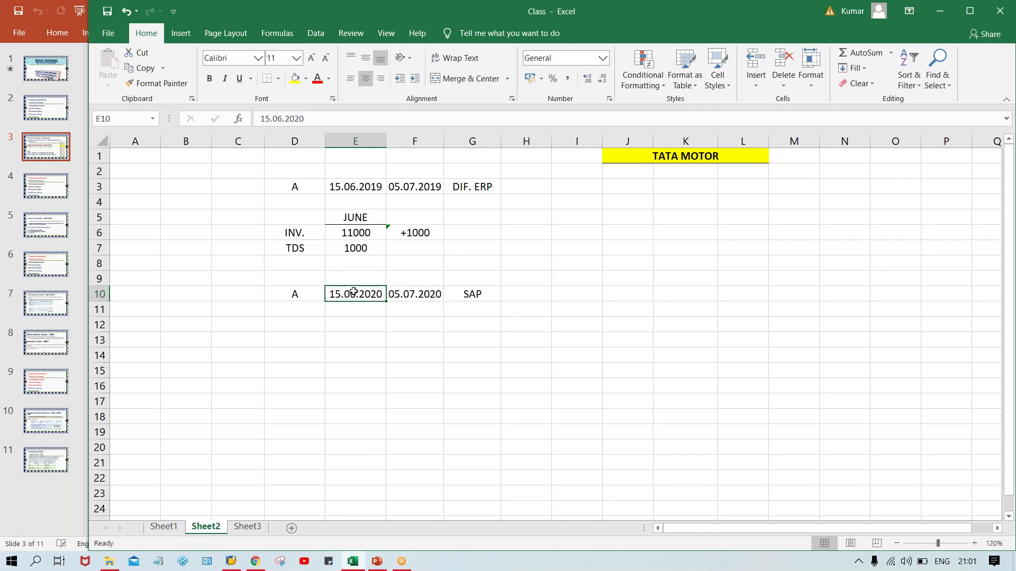
Mark the SAP row with an X in cell H10.
left_click(526, 292)
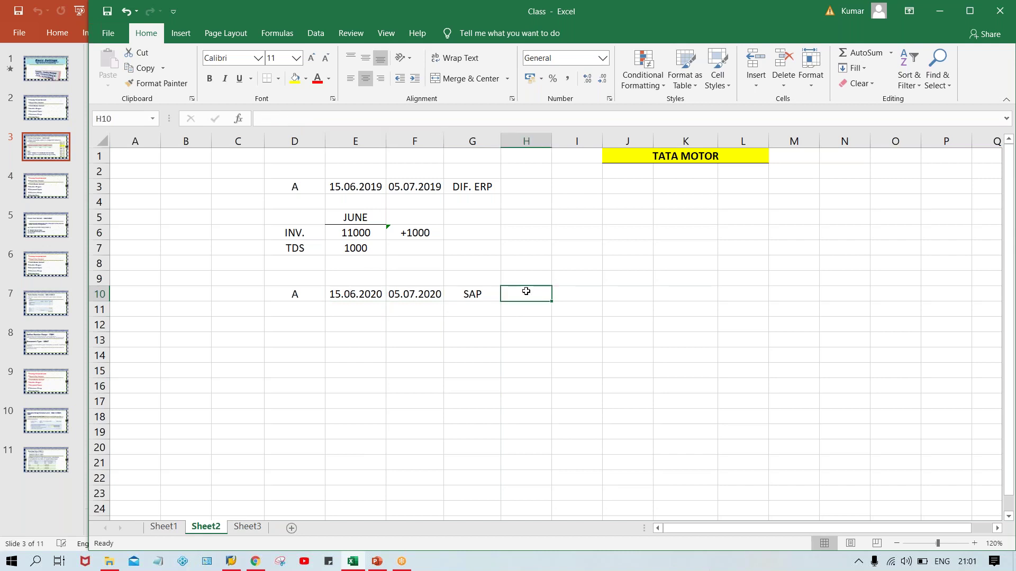
type("X")
key("Up")
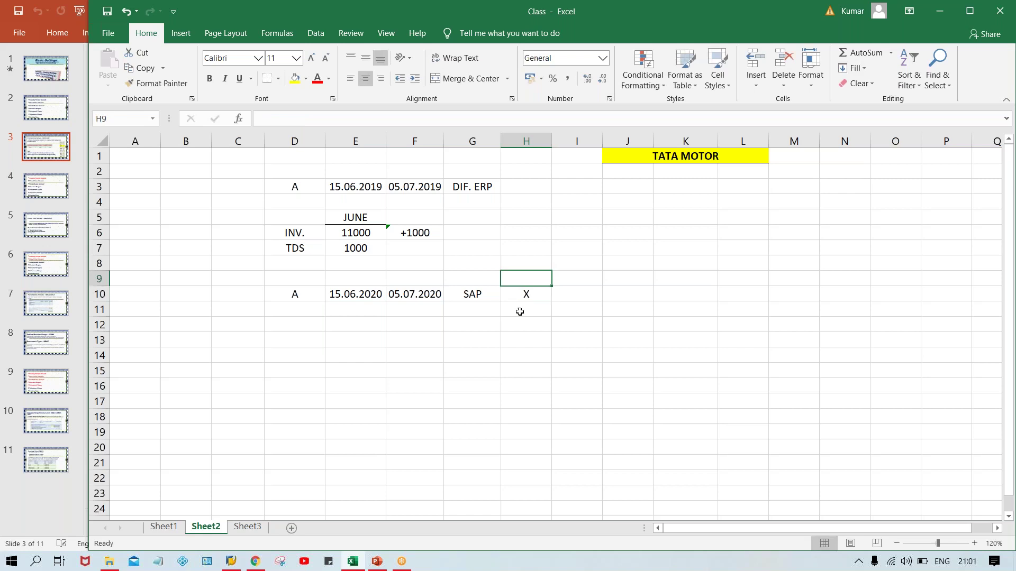
left_click(519, 295)
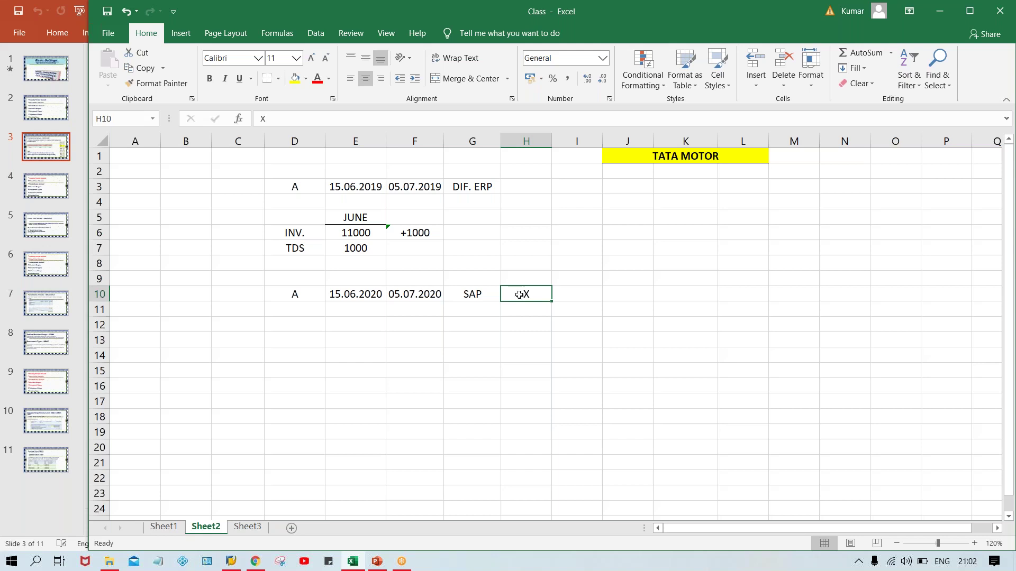
Apply all borders to the range G12:K13 to form a two-row, five-column table.
left_click(465, 325)
mouse_move(473, 335)
left_mouse_down()
mouse_move(718, 341)
mouse_move(705, 339)
left_mouse_up()
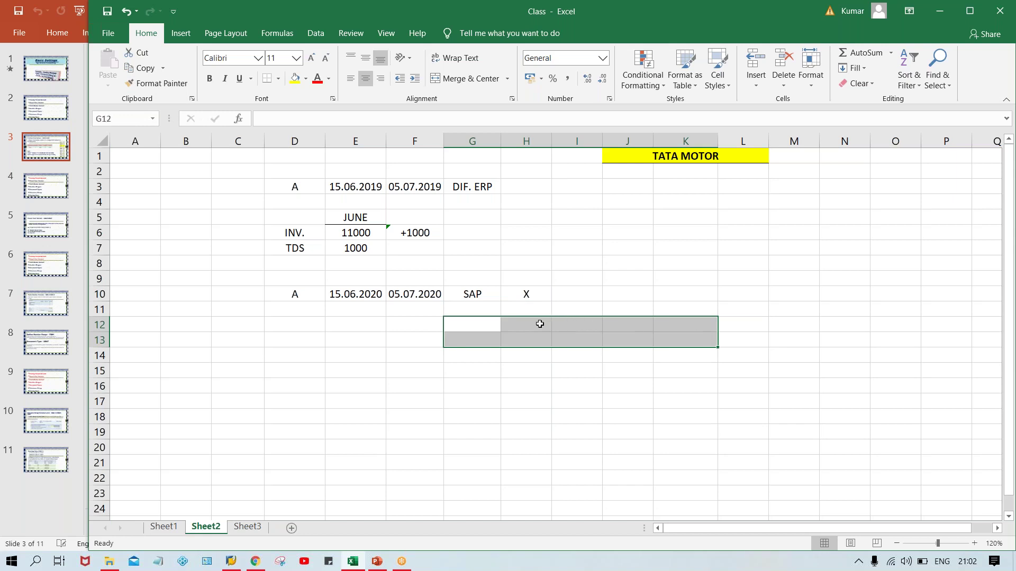
left_click(279, 82)
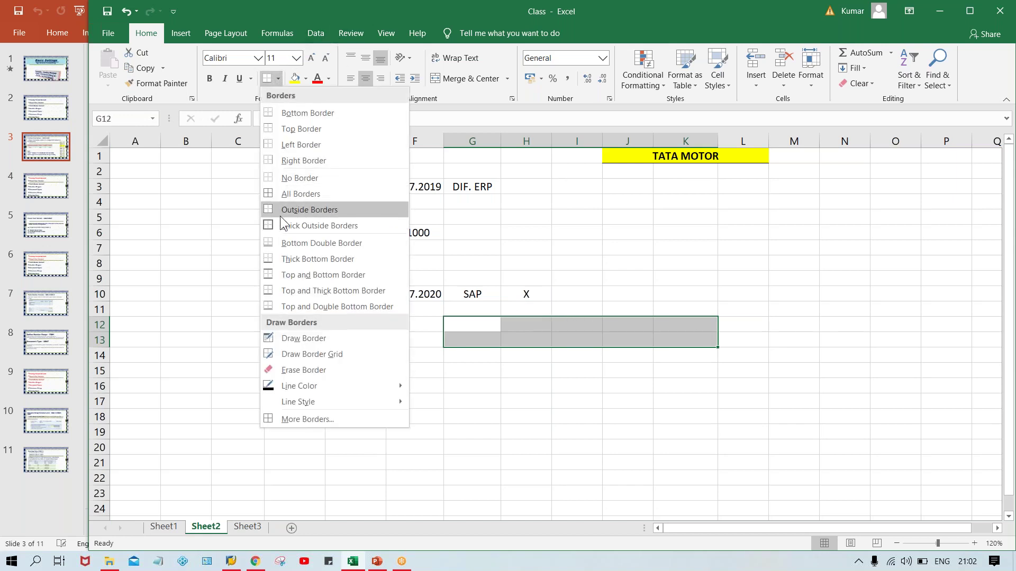
left_click(291, 193)
left_click(471, 424)
left_click(467, 325)
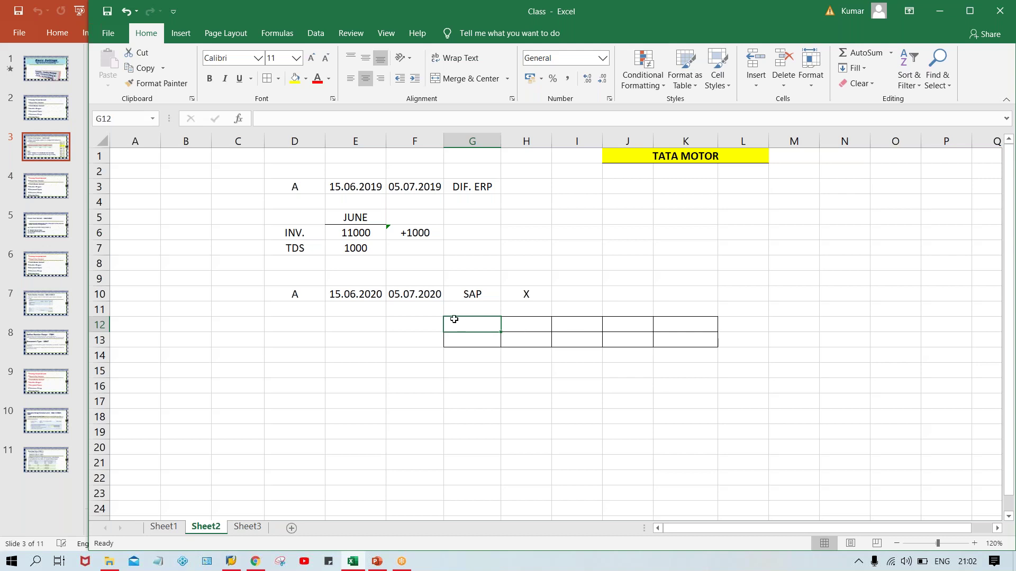
left_click(429, 323)
left_click(463, 324)
left_click(432, 325)
Check the posting period table on the PowerPoint slide and, back in Excel, enter the headings PPV in G12 and FRM PR. in H12.
left_click(478, 320)
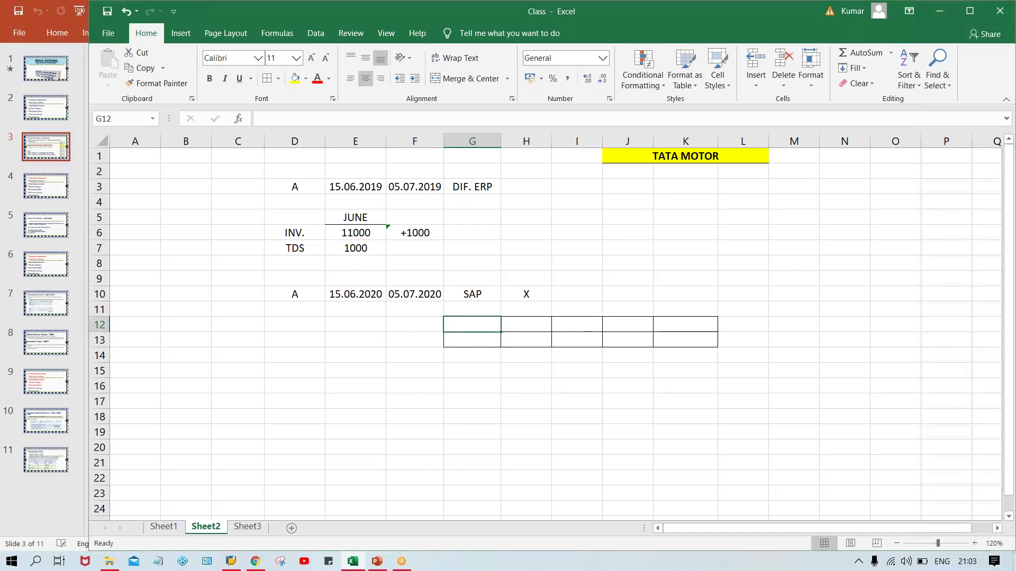
key("alt+Tab")
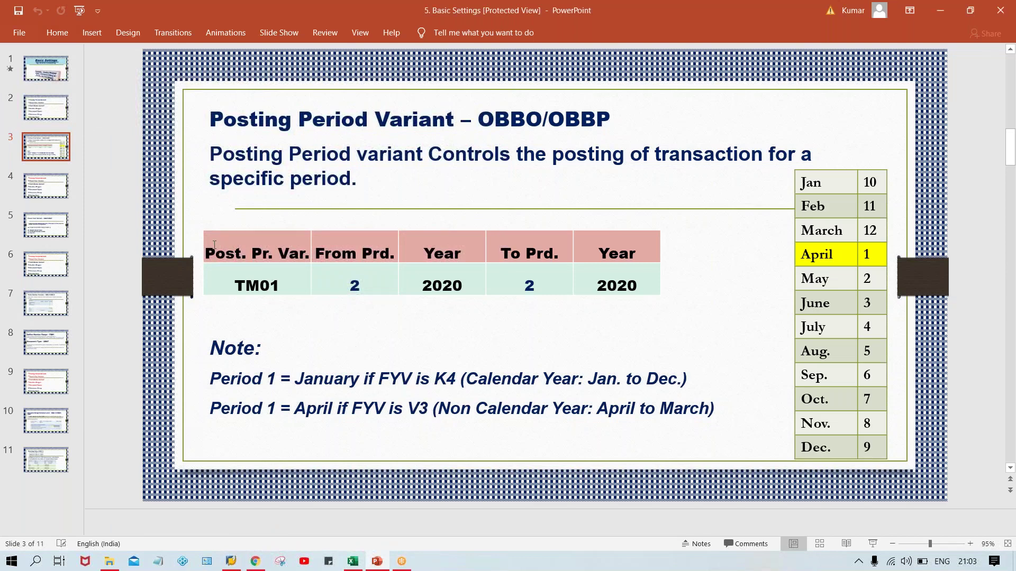
left_click_drag(211, 248, 628, 262)
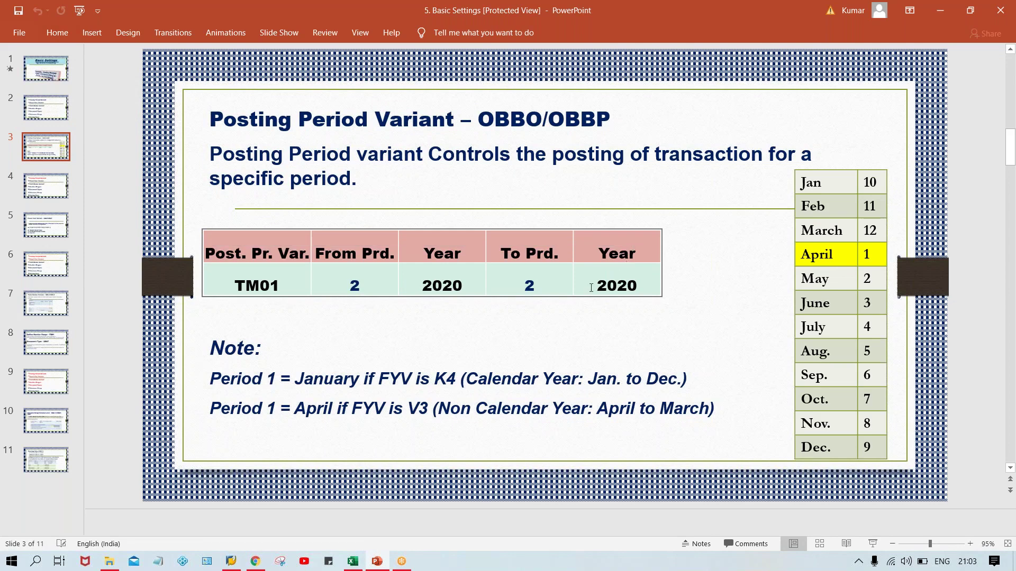
key("alt+Tab")
type("P")
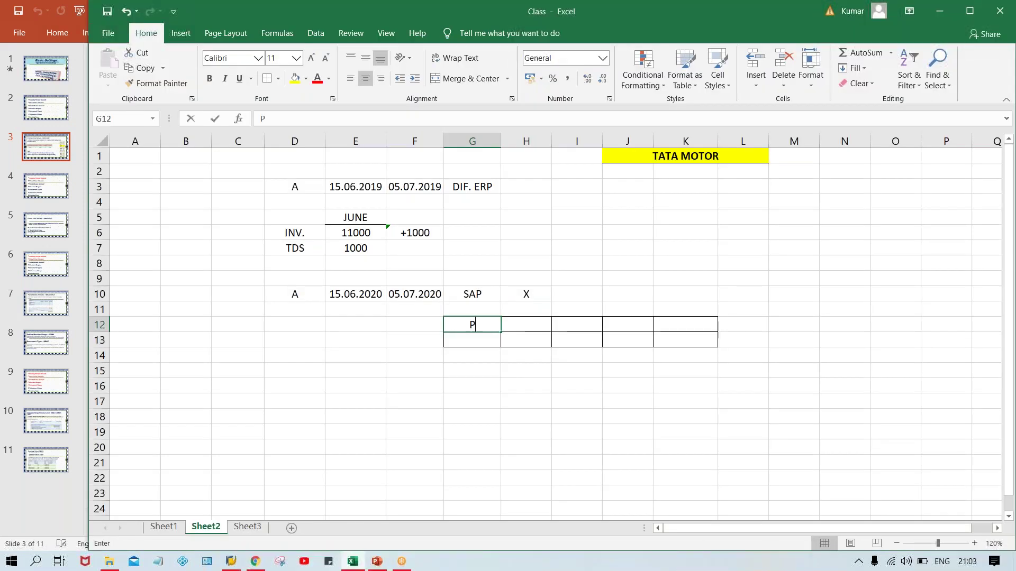
type("PV")
key("Tab")
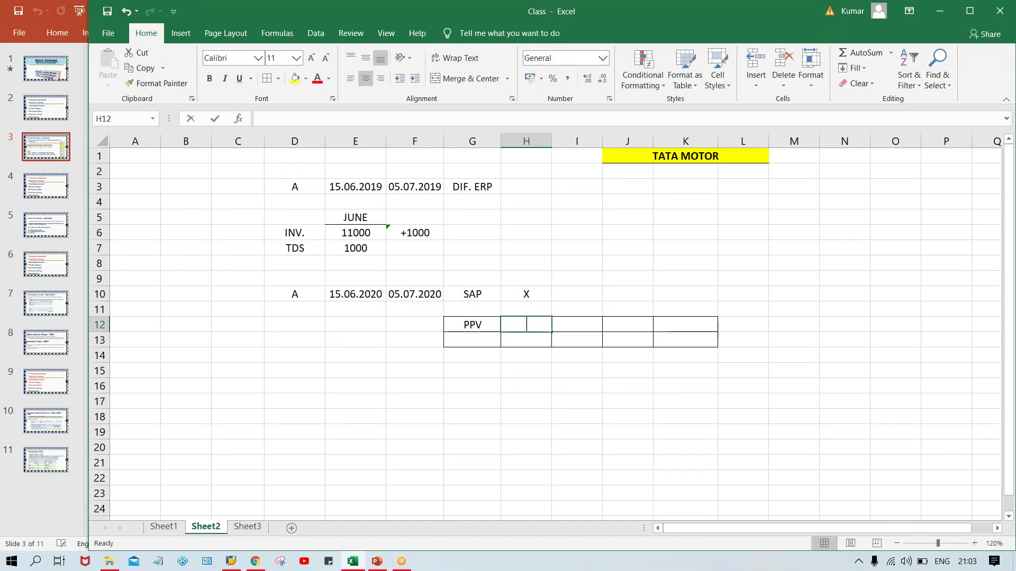
type("FRM")
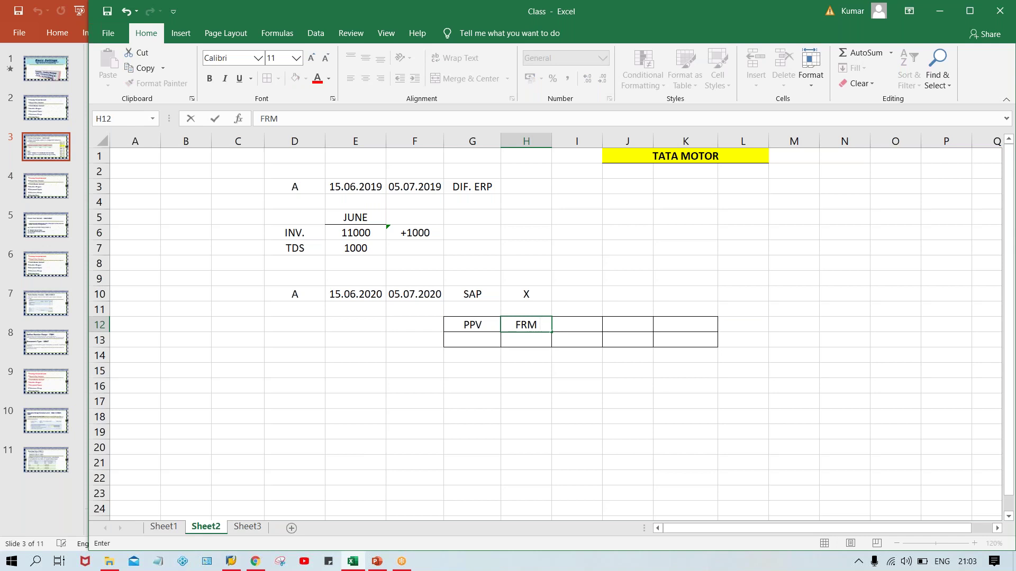
type(" PR.")
key("Tab")
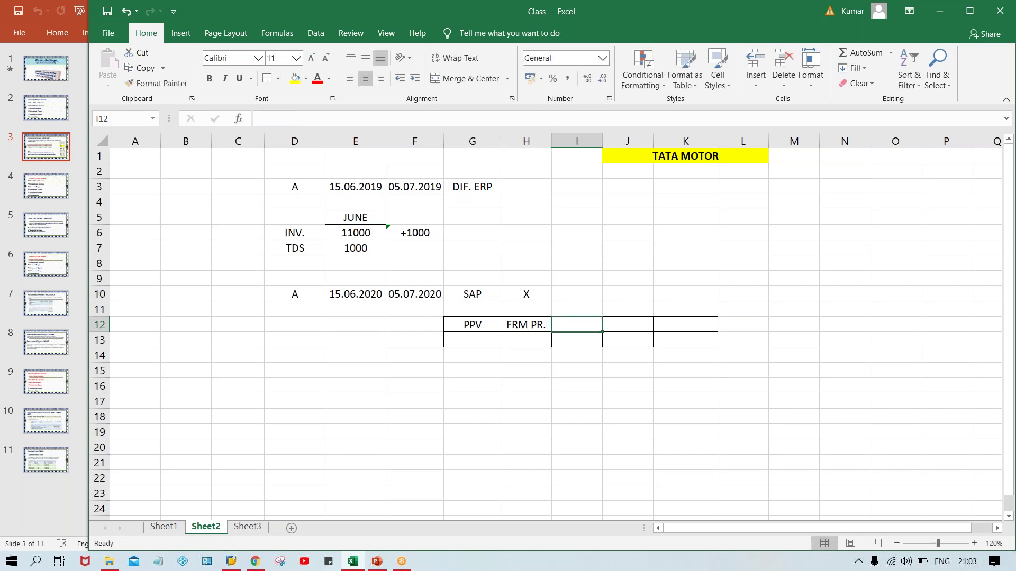
Enter the headings YEAR, TO PR. and YEAR in I12:K12 and make the heading row G12:K12 bold.
type("YEAR")
key("Tab")
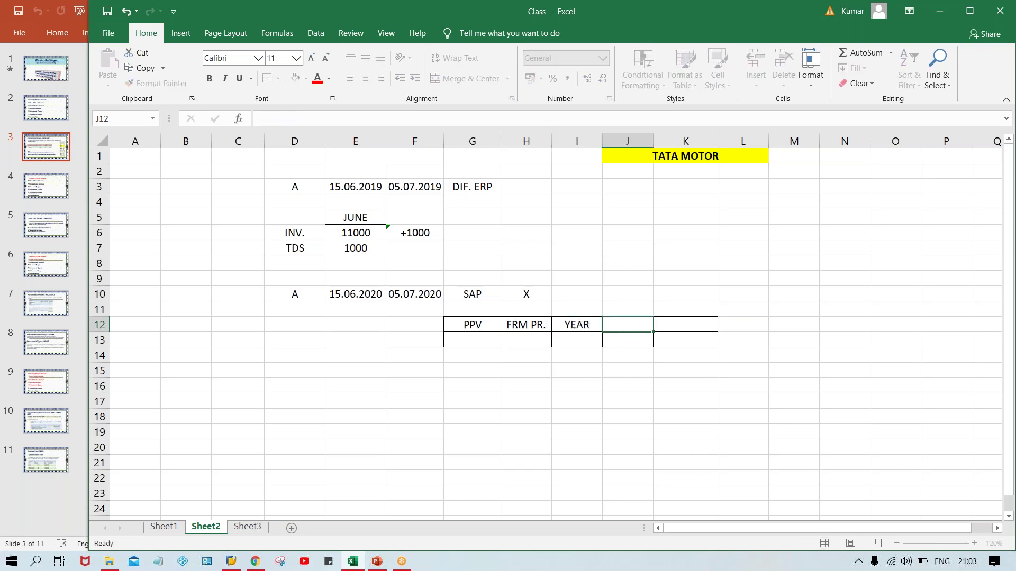
type("TO PR.")
key("Tab")
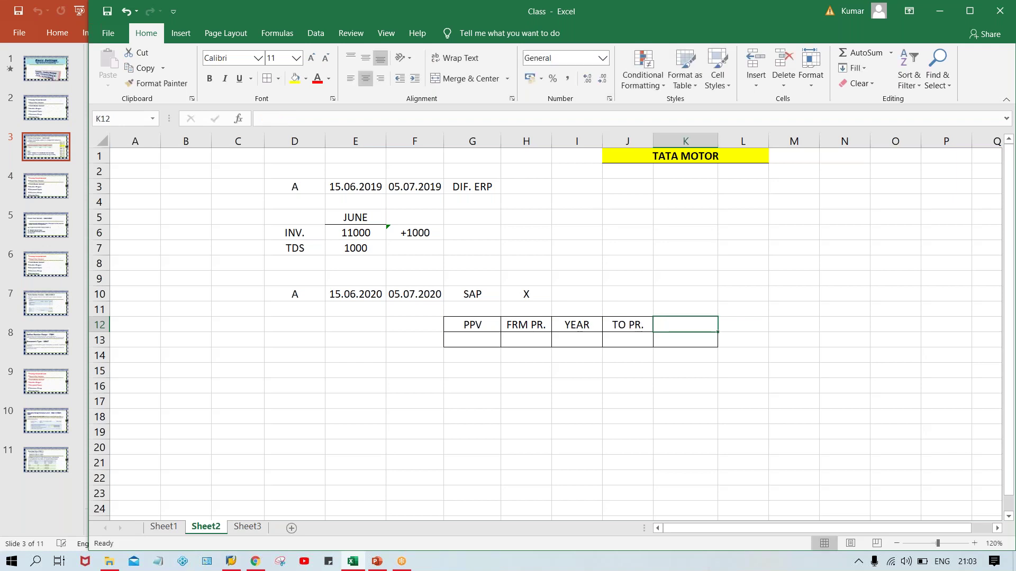
type("YEAR")
key("Return")
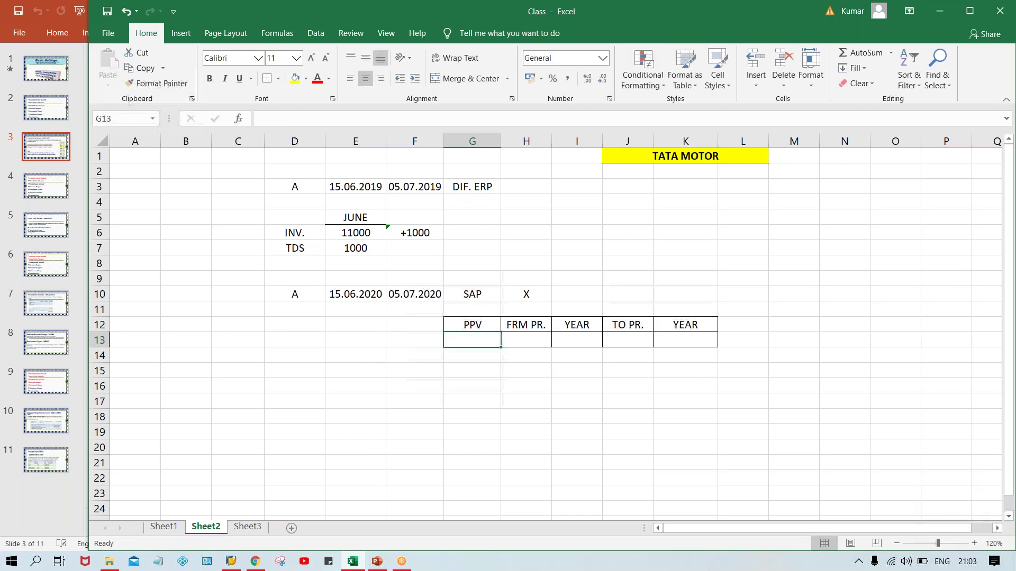
left_click_drag(457, 323, 678, 321)
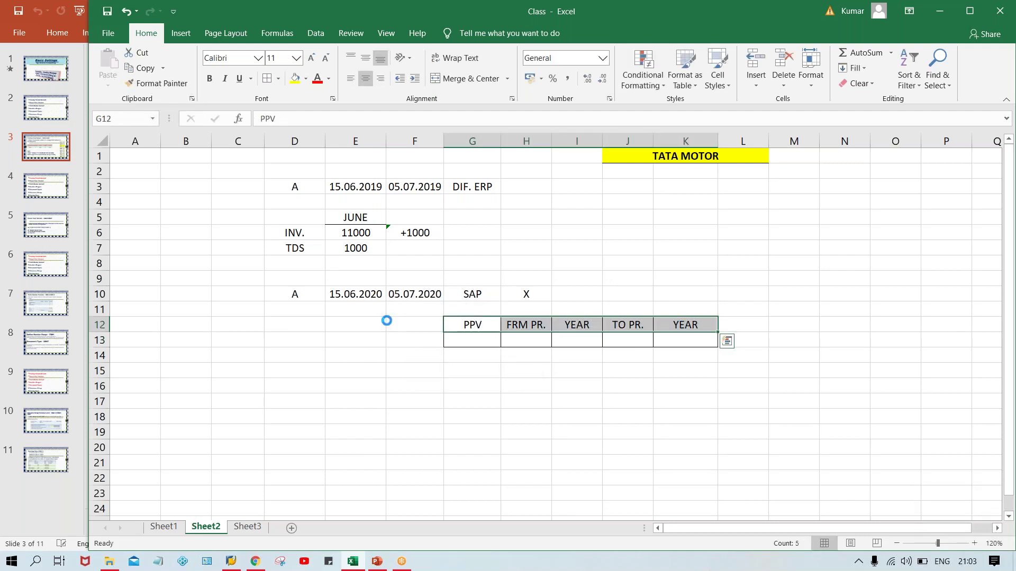
key("ctrl+b")
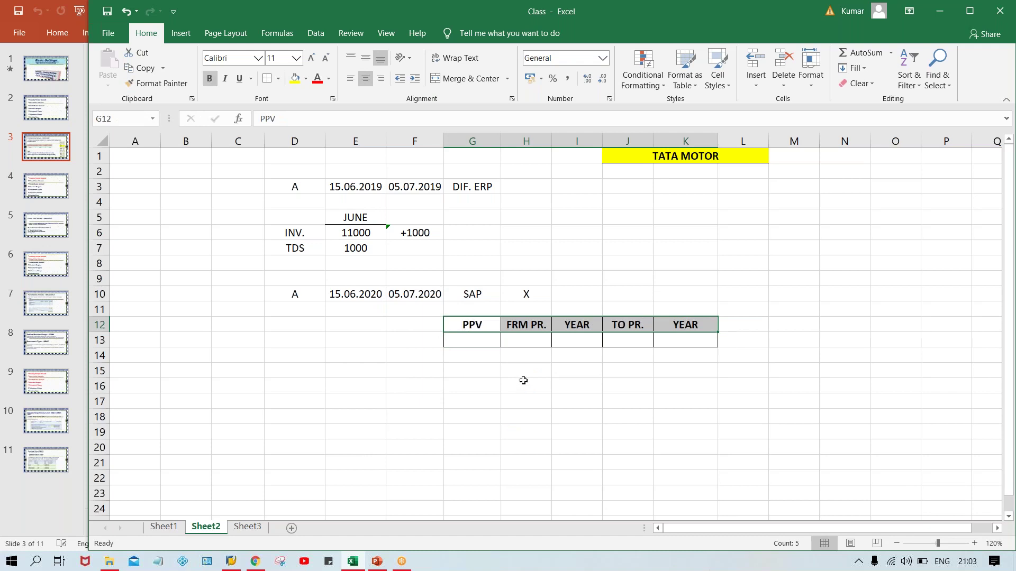
Enter TPPV in cell G13 under the PPV heading.
left_click(484, 327)
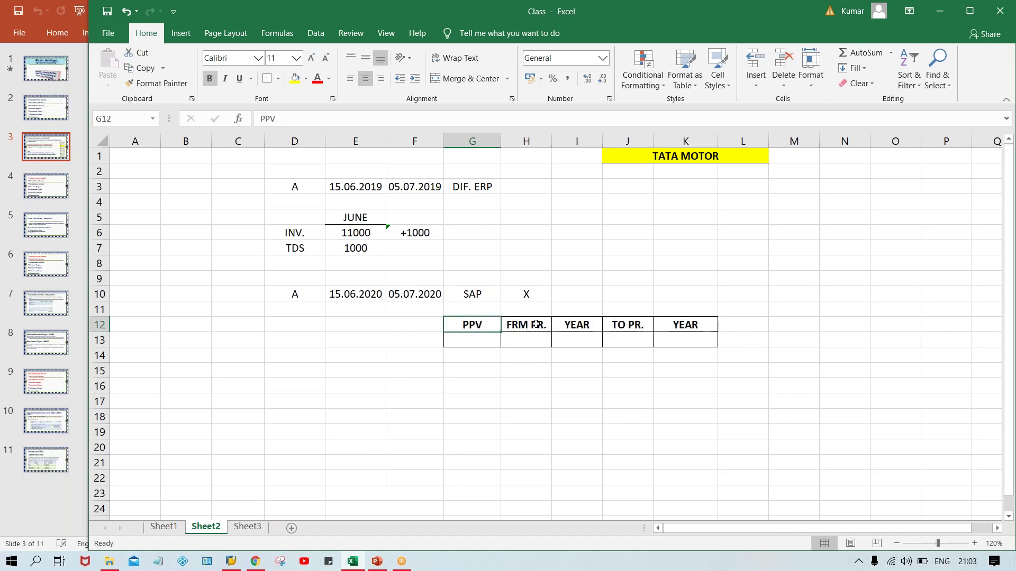
left_click(468, 339)
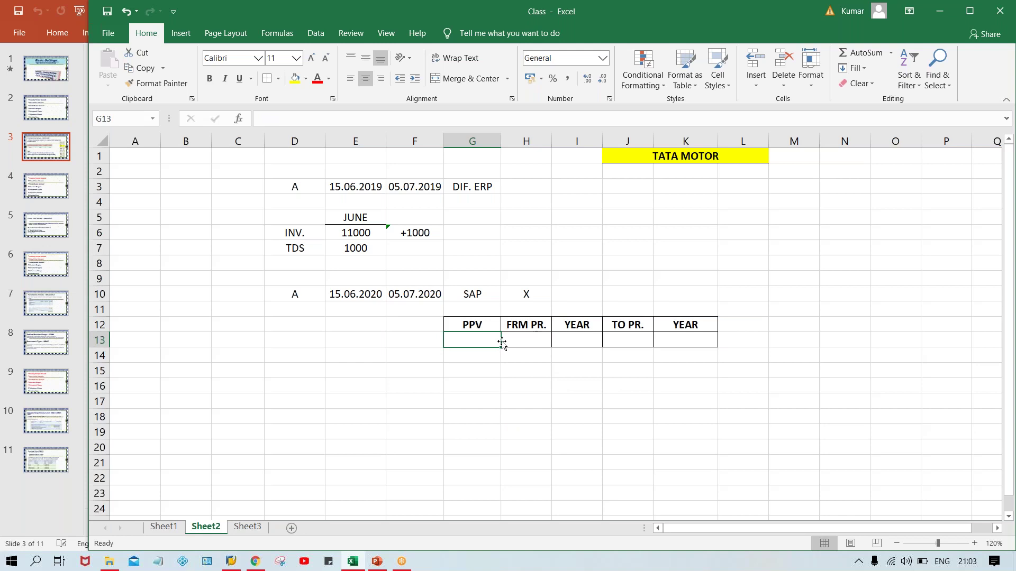
type("TPPV")
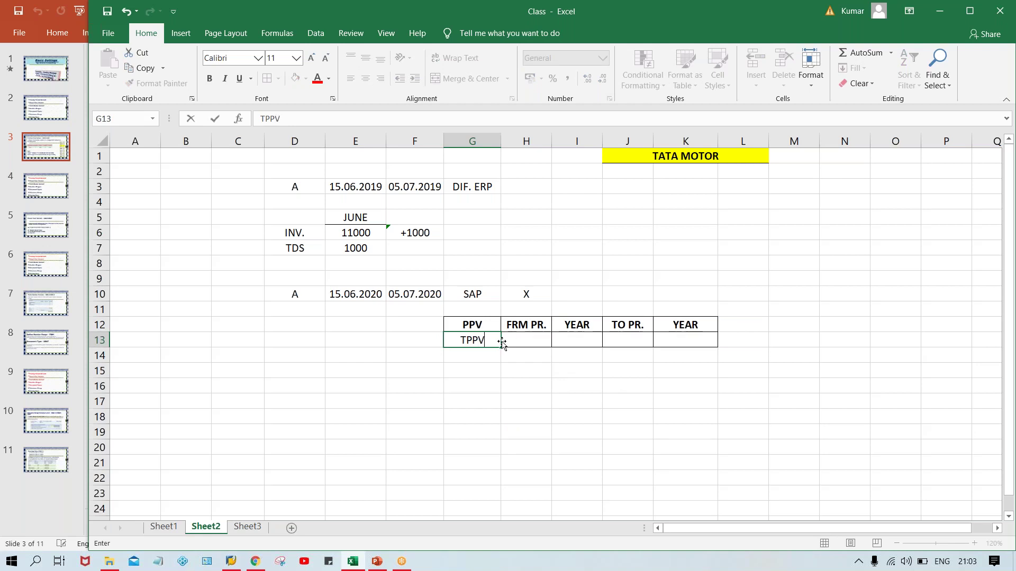
key("Return")
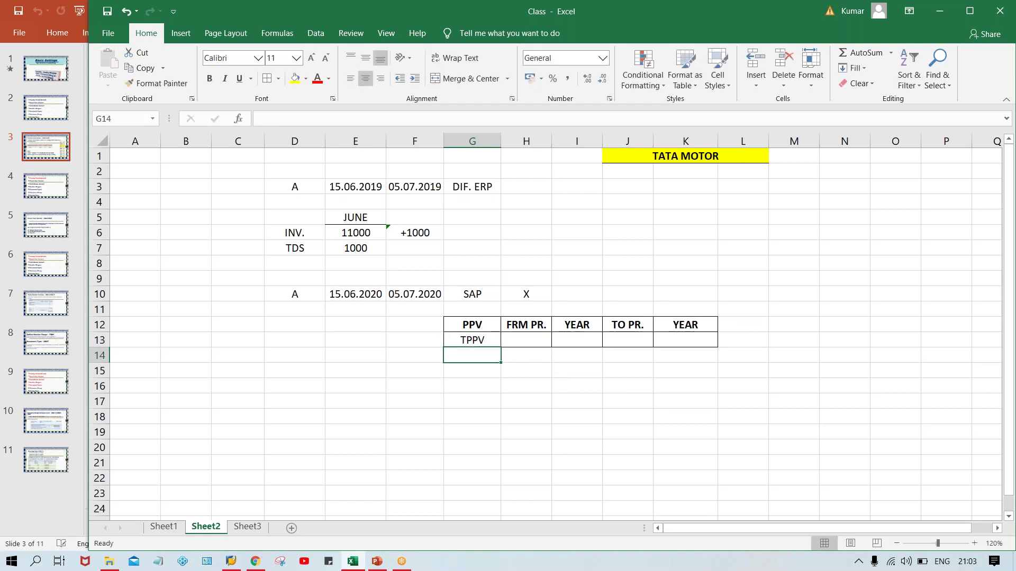
left_click(489, 340)
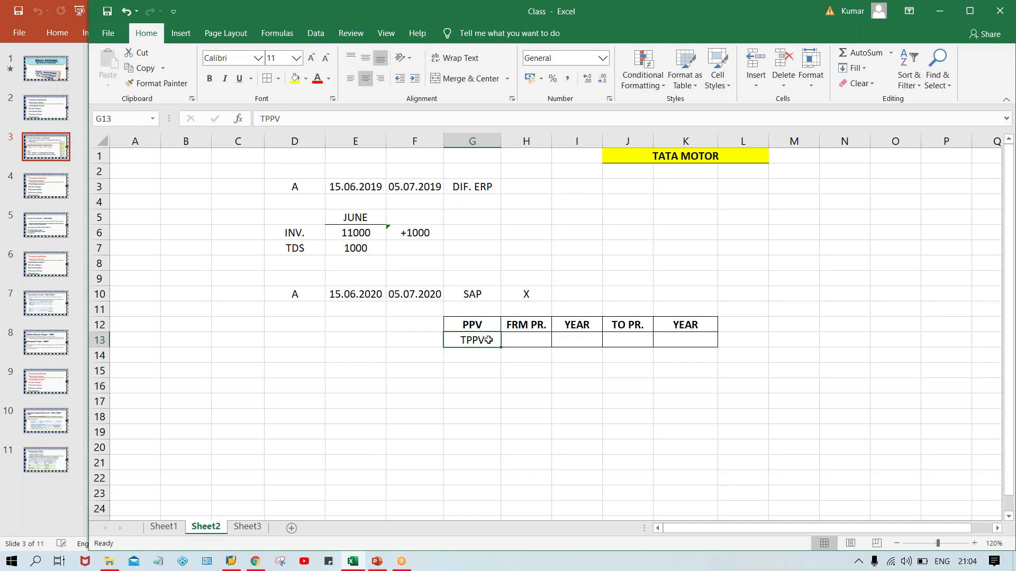
left_click(469, 323)
left_click(471, 341)
Enter the company code TM00 in cell F13, beside the TPPV entry.
left_click(424, 337)
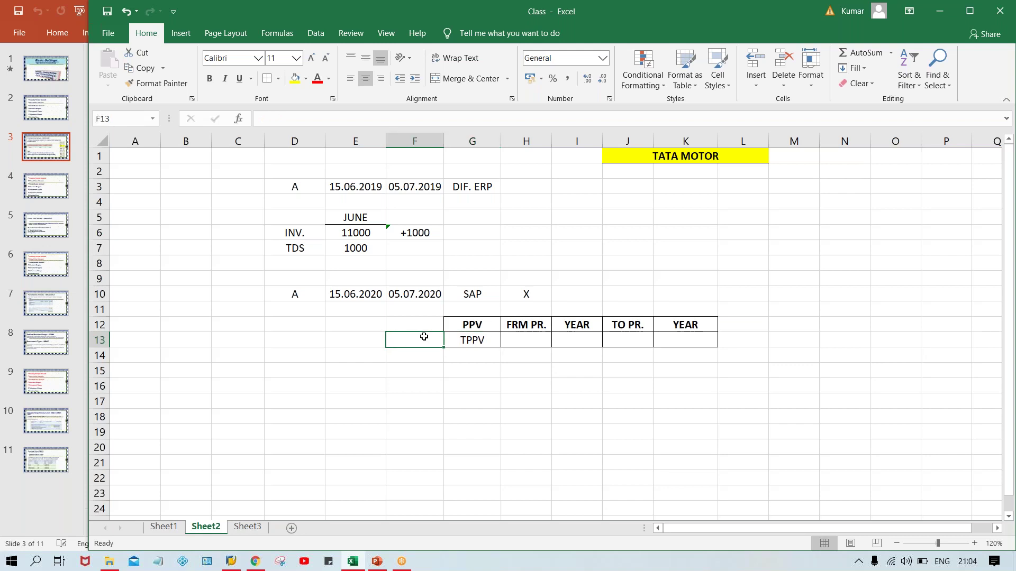
type("TM00")
key("Return")
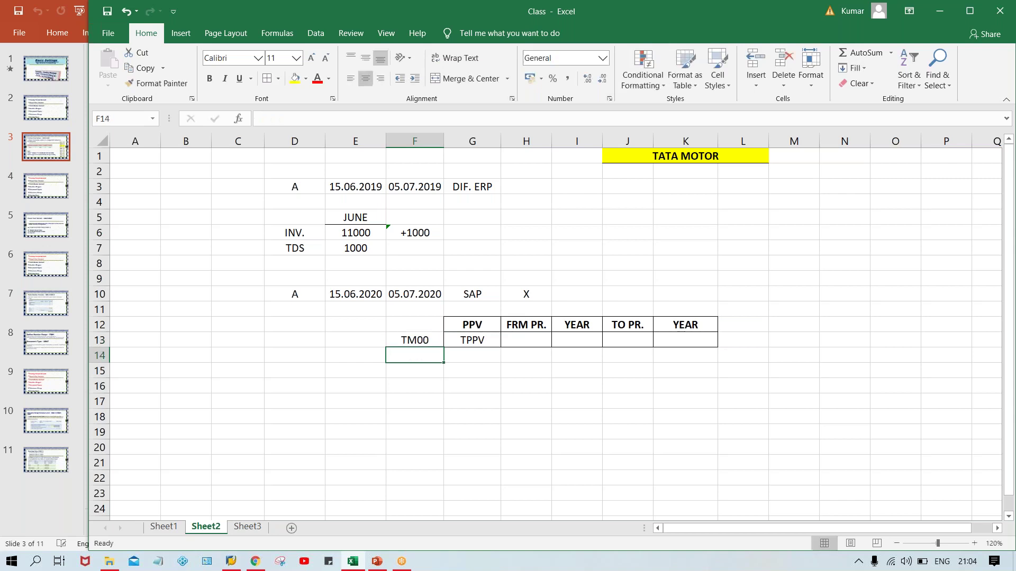
left_click(473, 343)
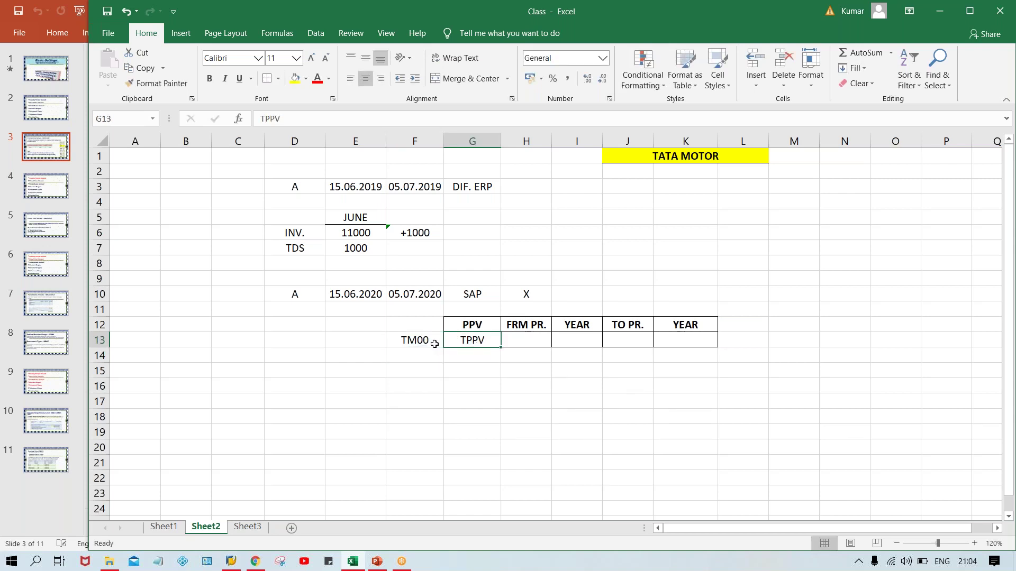
left_click(418, 341)
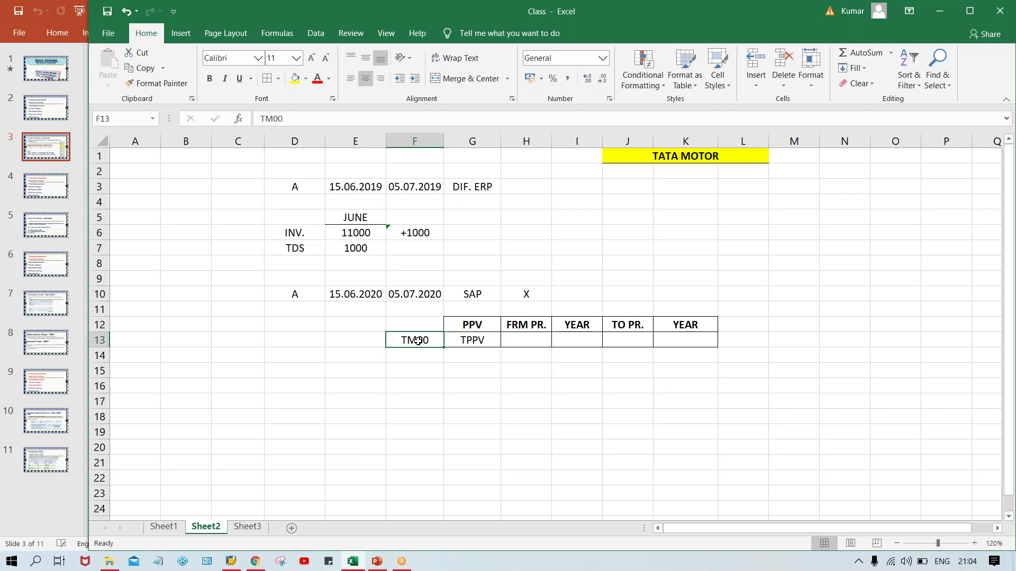
Enter 7 as the from period in H13 and 2020 as its year in I13.
left_click(476, 339)
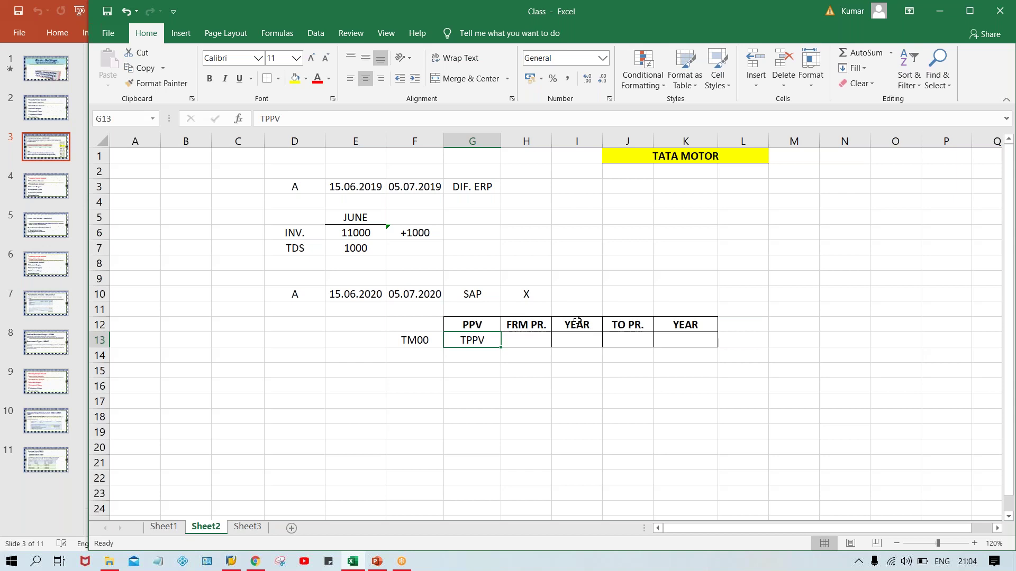
key("Right")
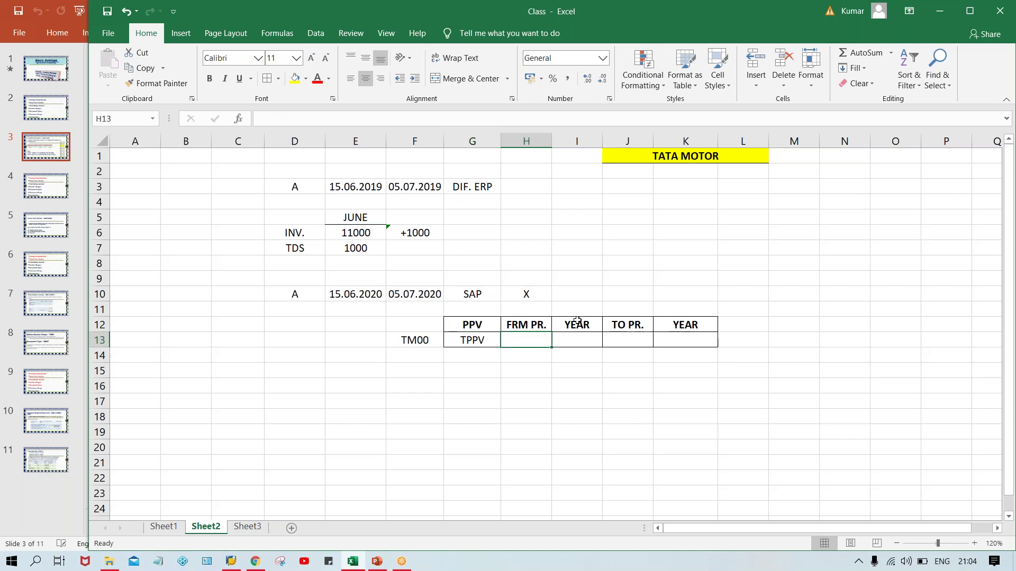
type("7")
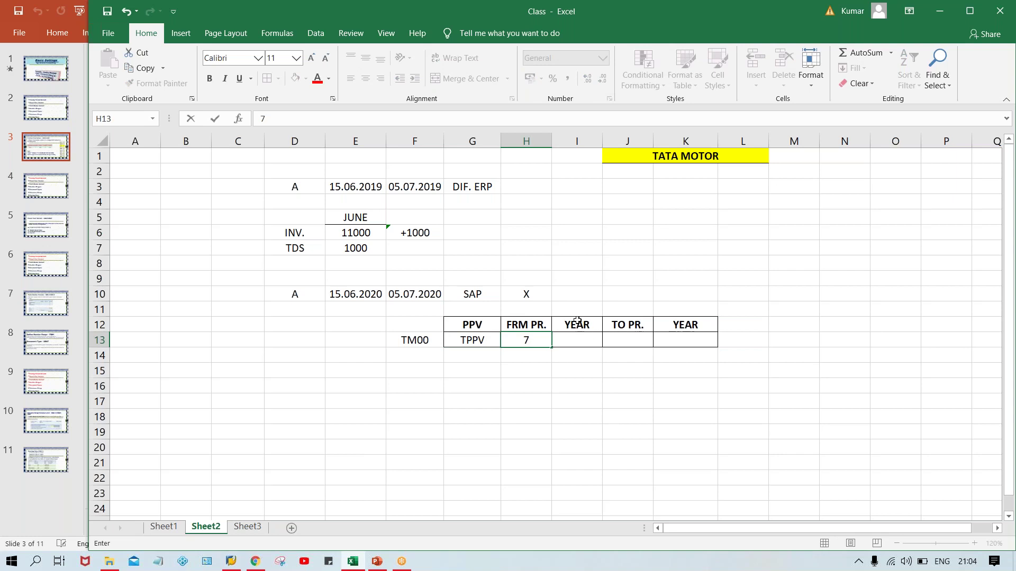
key("Tab")
key("Left")
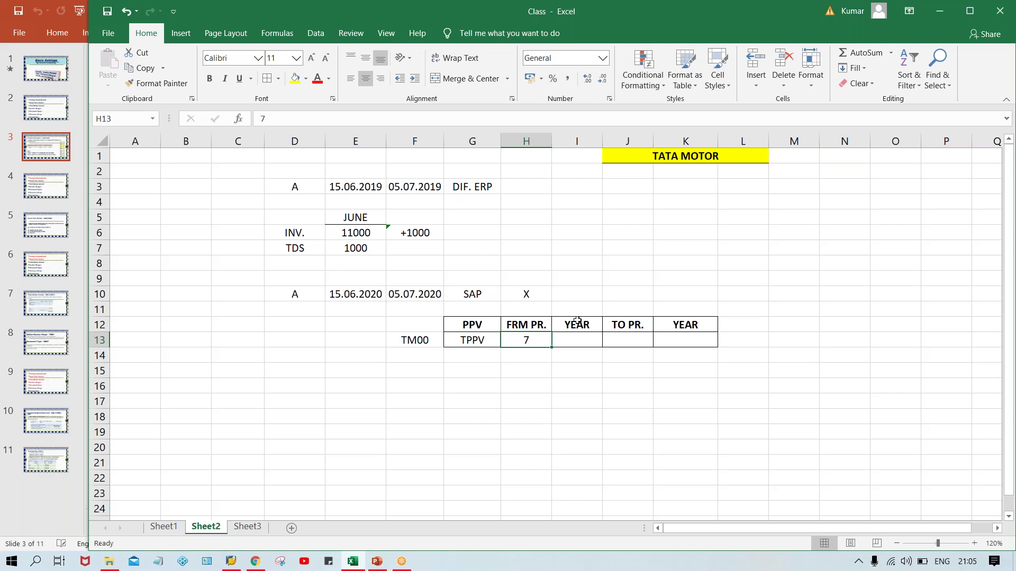
key("Tab")
type("2020")
key("Tab")
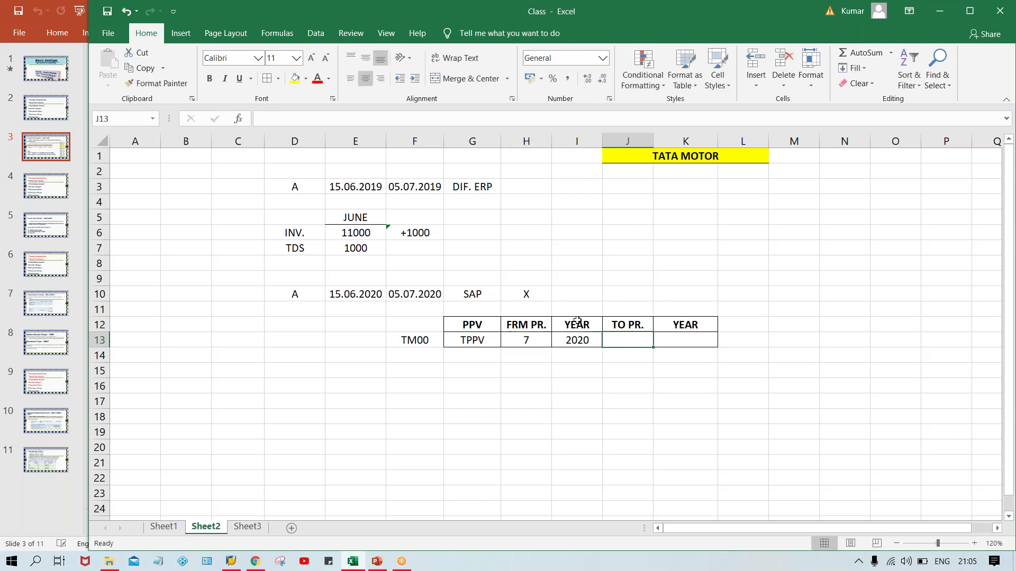
Enter 7 as the to period in J13 and 2020 as its year in K13.
type("7")
key("Tab")
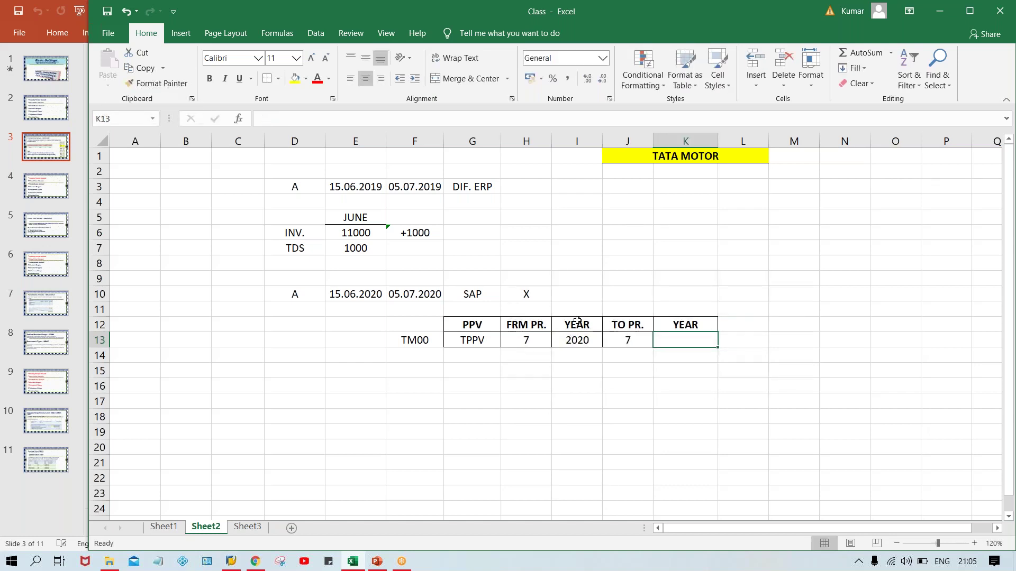
type("2020")
key("Return")
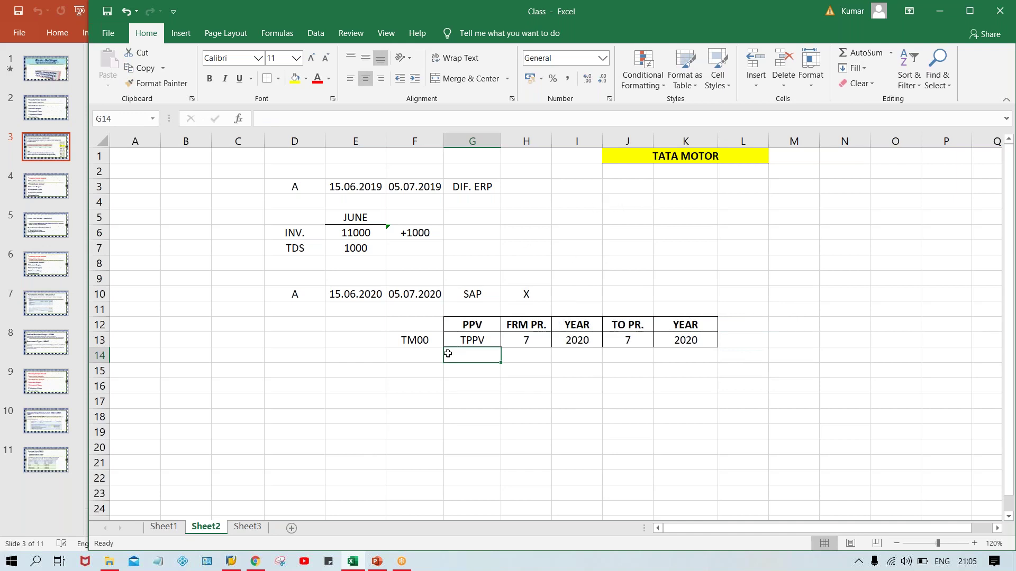
Fill the TM00 cell F13 with yellow.
left_click(417, 340)
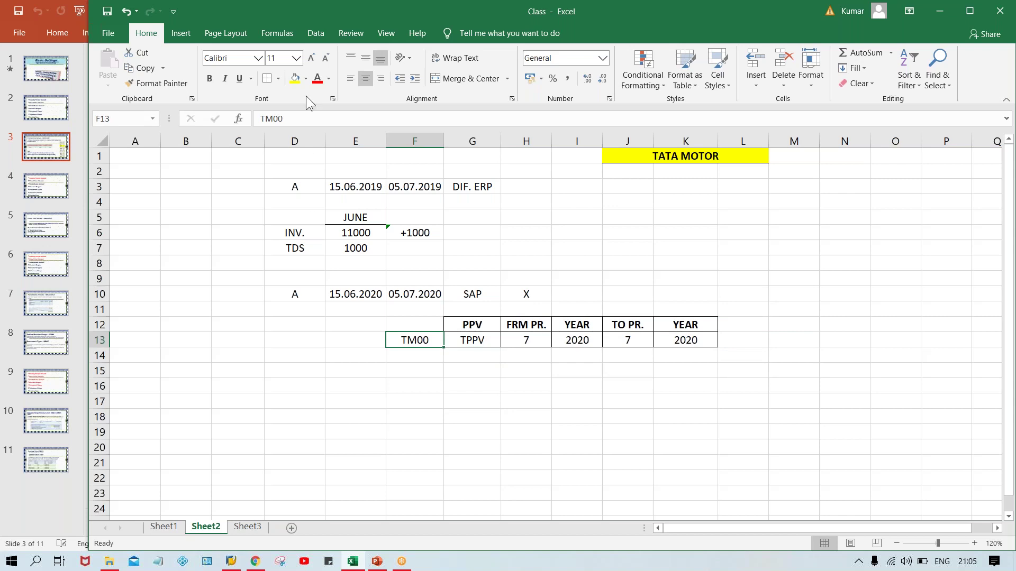
left_click(295, 80)
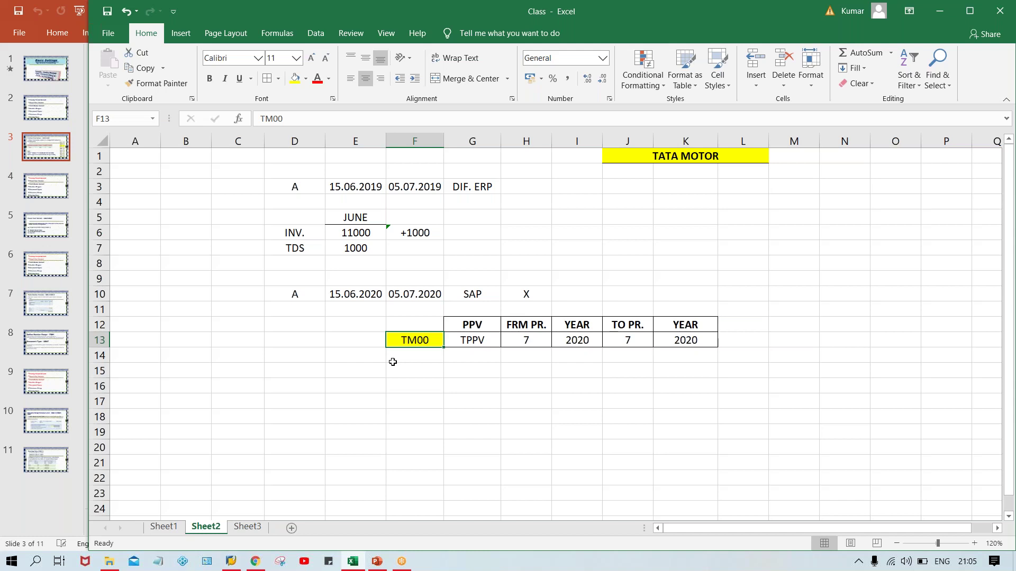
key("Up")
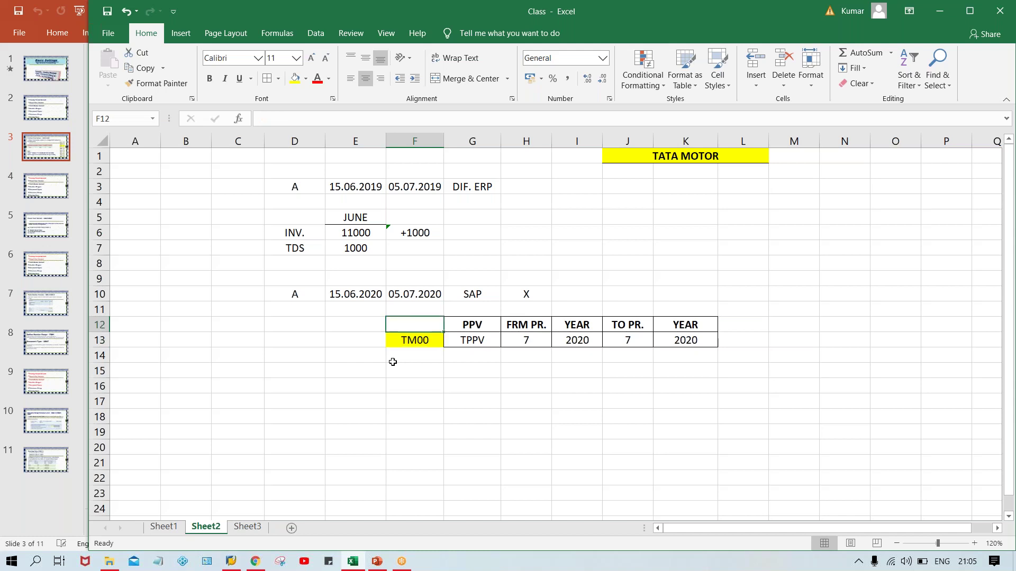
key("Down")
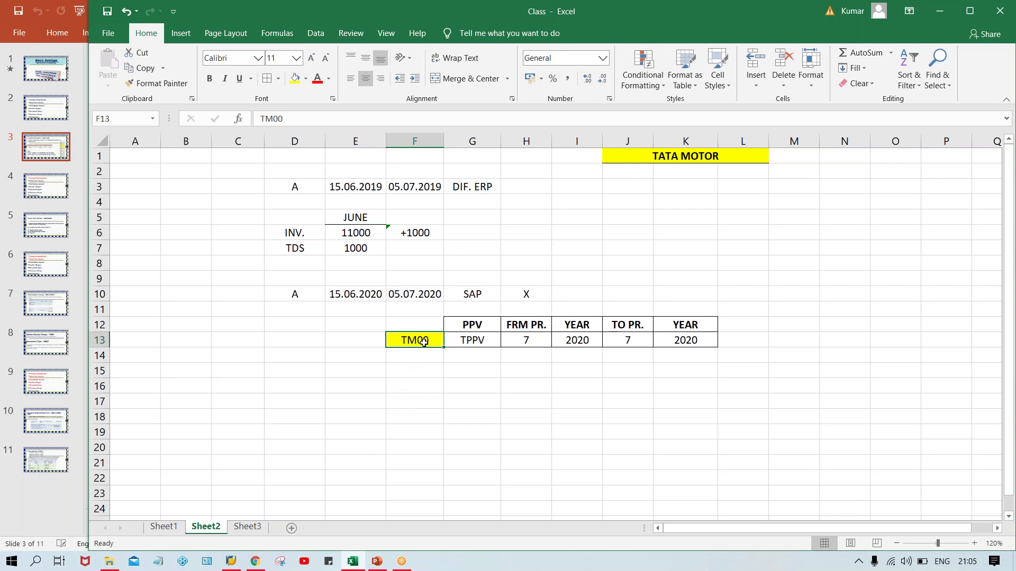
Examine the TM00 and TPPV entries with their from and to periods, and the two dates in the SAP example row 10.
left_click(486, 340)
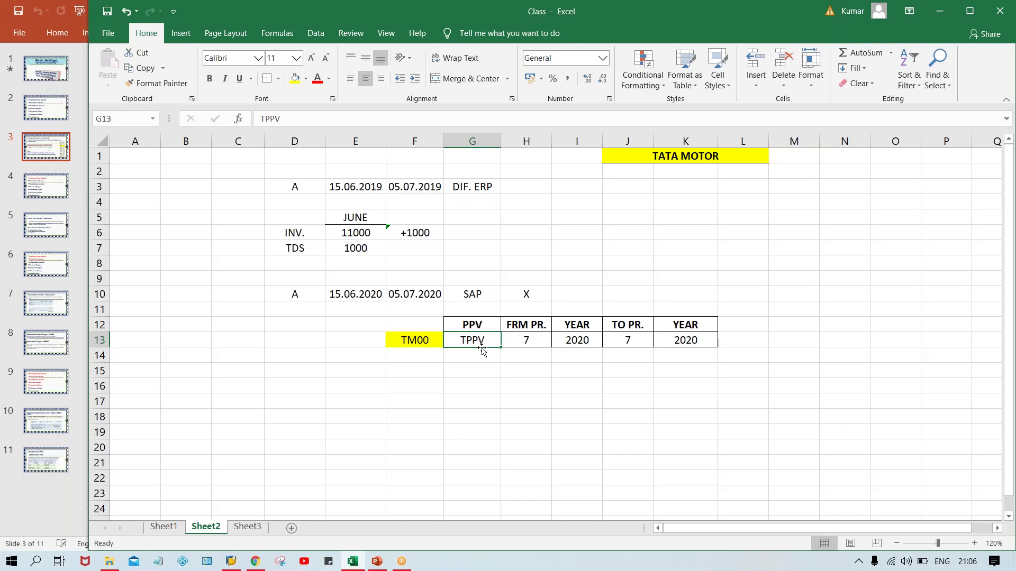
left_click(421, 339)
left_click(466, 343)
left_click(519, 343)
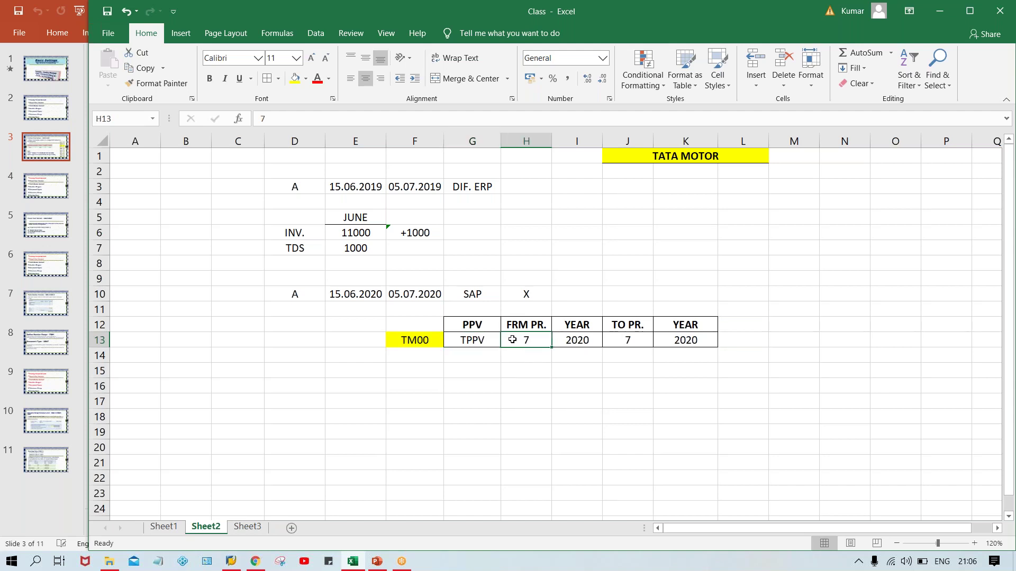
left_click(636, 342)
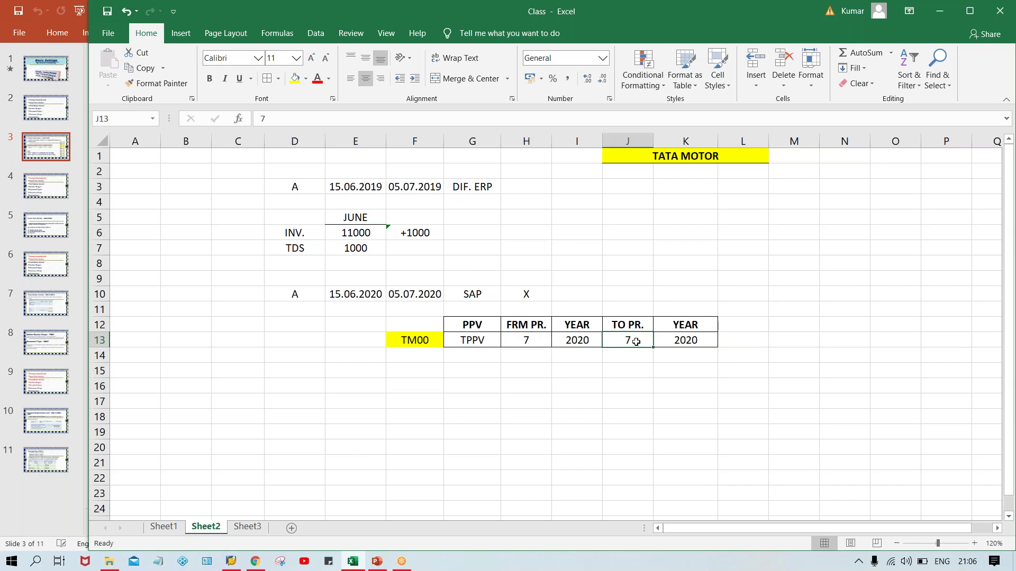
left_click(529, 344)
left_click(635, 345)
left_click(448, 292)
left_click(423, 292)
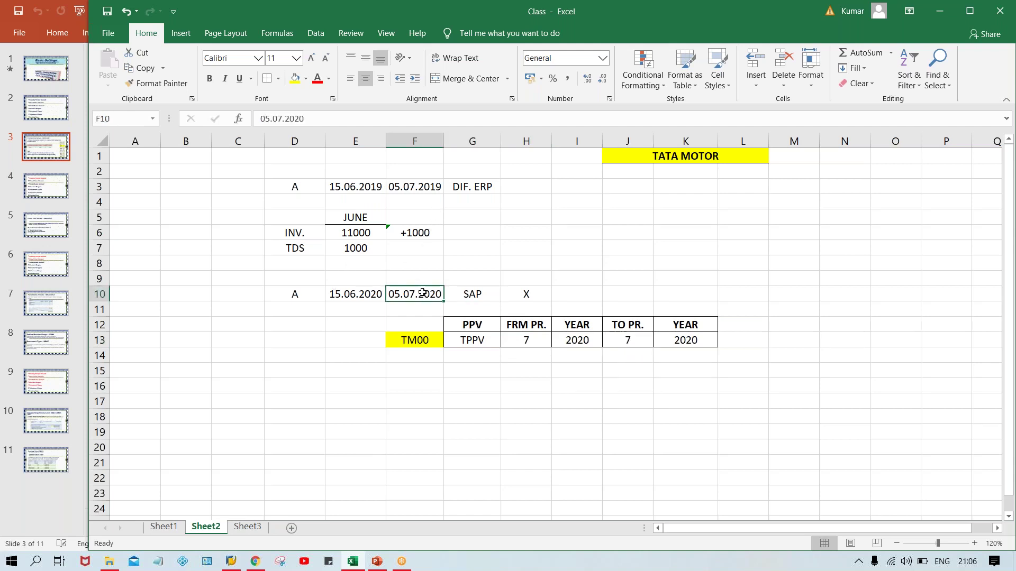
left_click(361, 294)
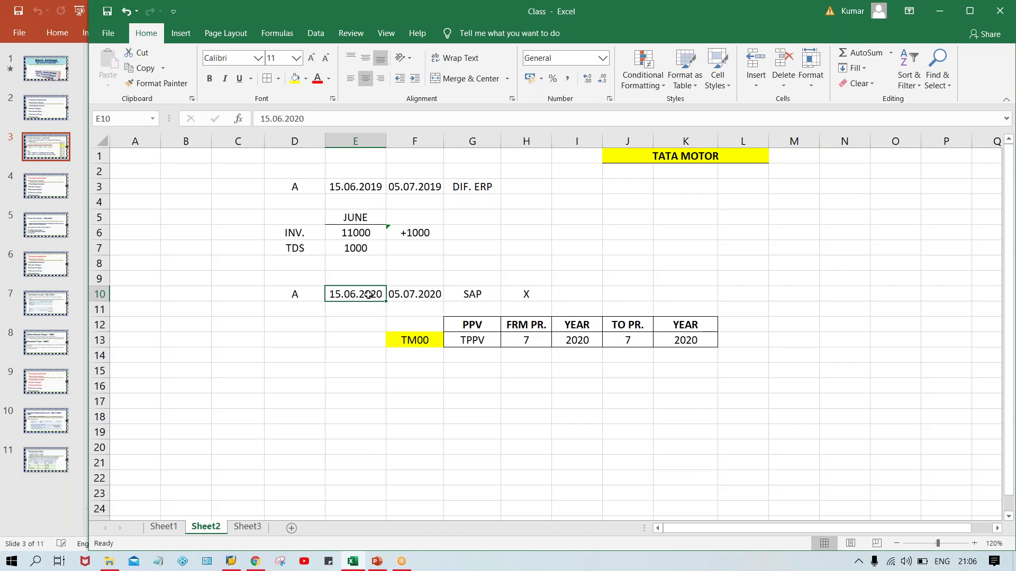
Compare the from period in H13 with the to period in J13, and check them against the date in E10.
left_click(535, 339)
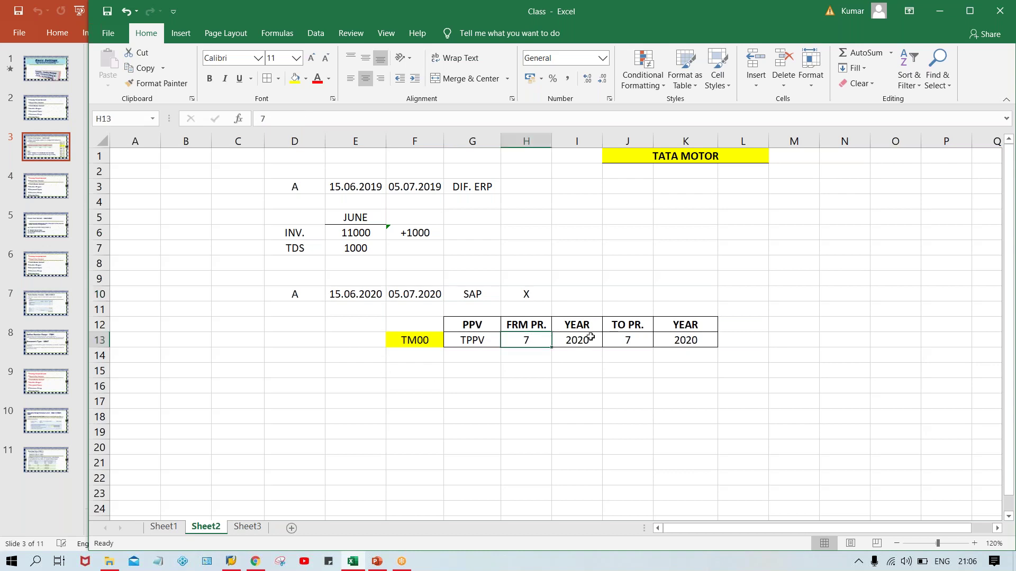
left_click(638, 335)
left_click(535, 343)
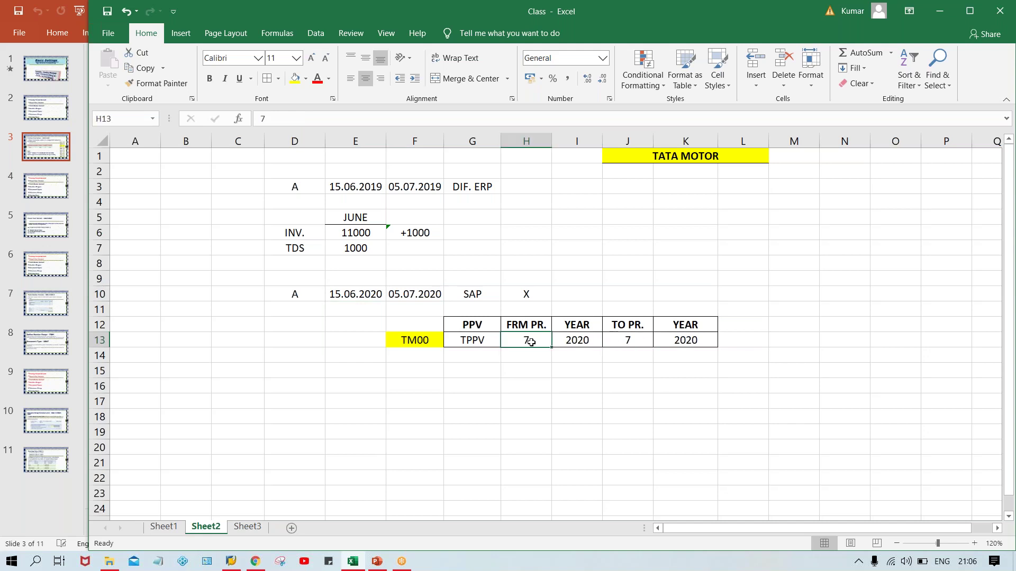
left_click(635, 339)
left_click(519, 341)
left_click(635, 340)
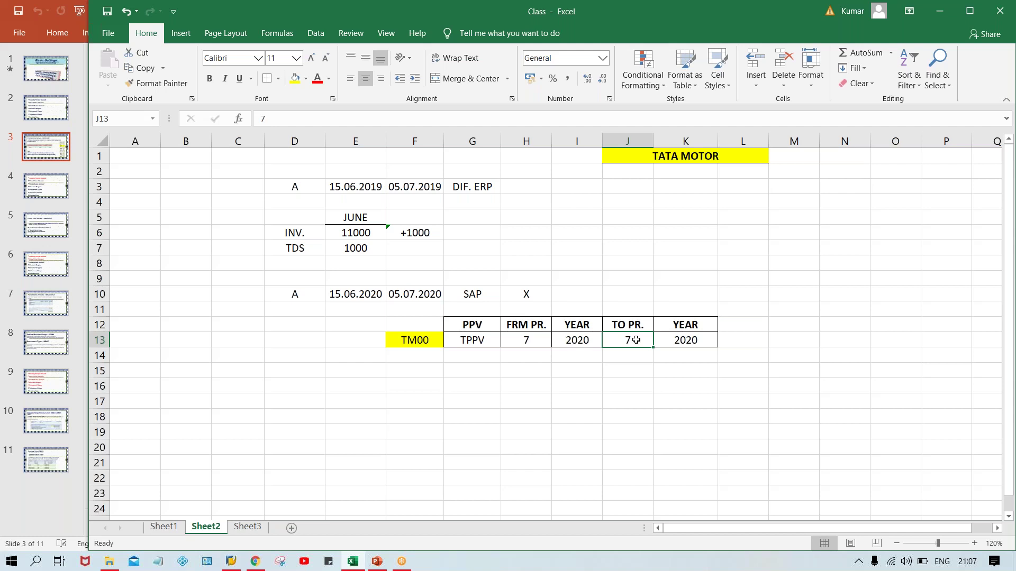
left_click(529, 343)
left_click(629, 343)
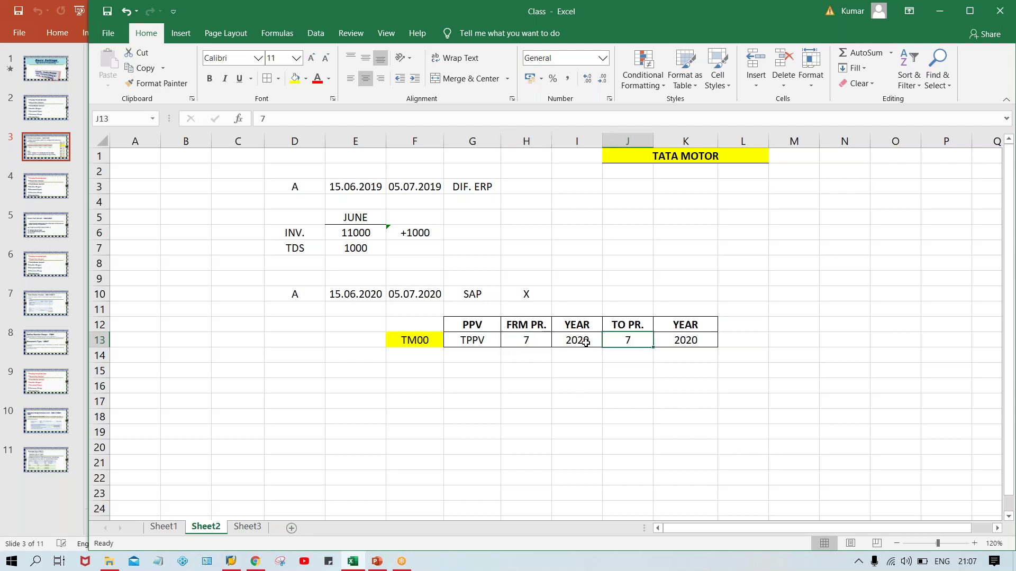
left_click(536, 343)
left_click(628, 341)
left_click(533, 341)
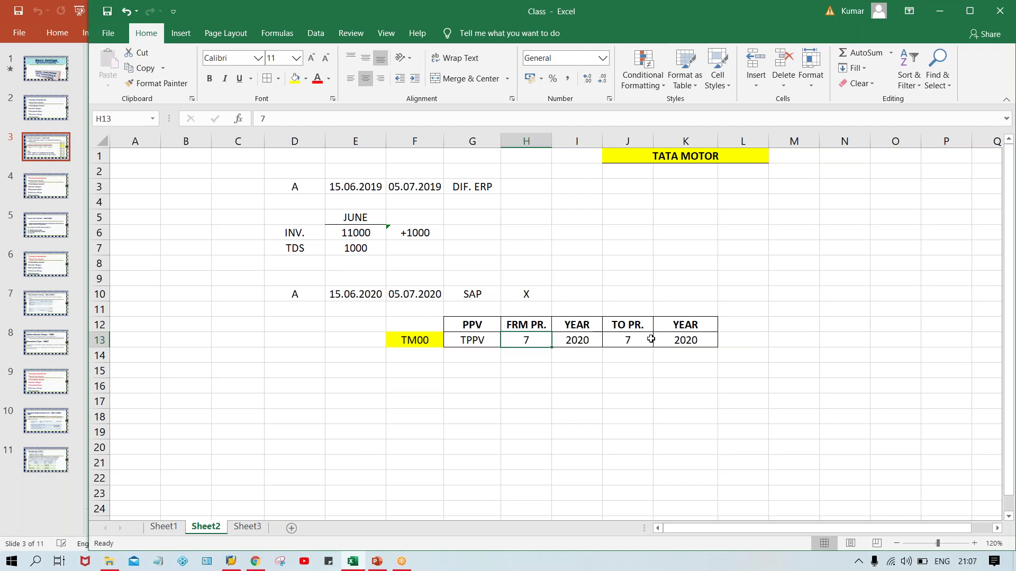
left_click(628, 344)
left_click(534, 351)
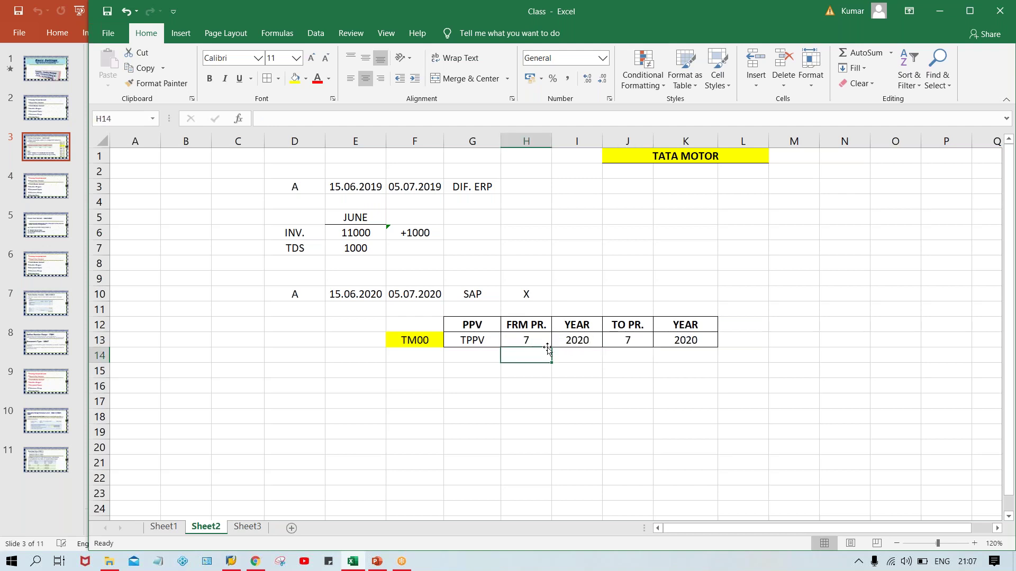
left_click(629, 340)
left_click(528, 340)
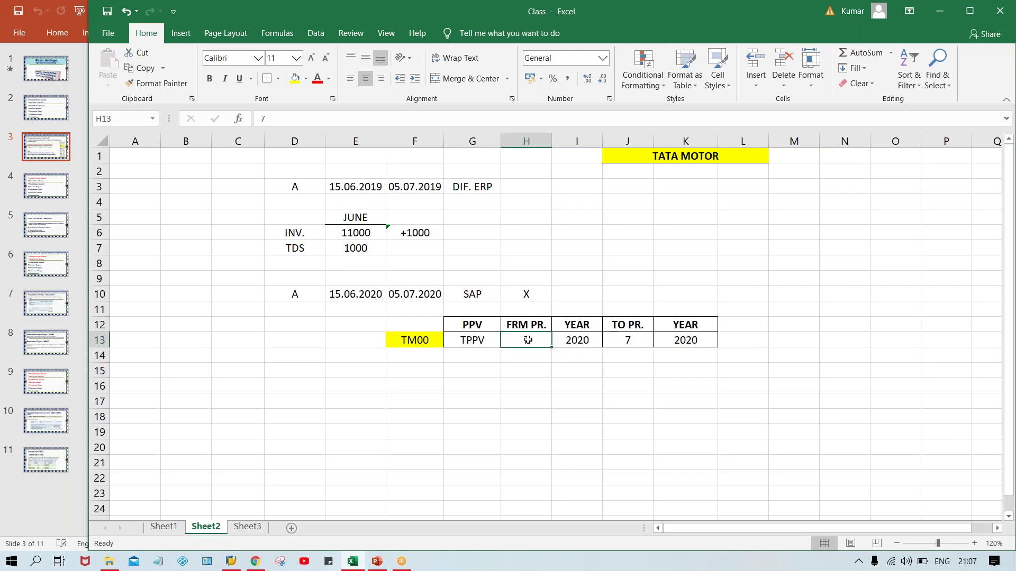
left_click(634, 341)
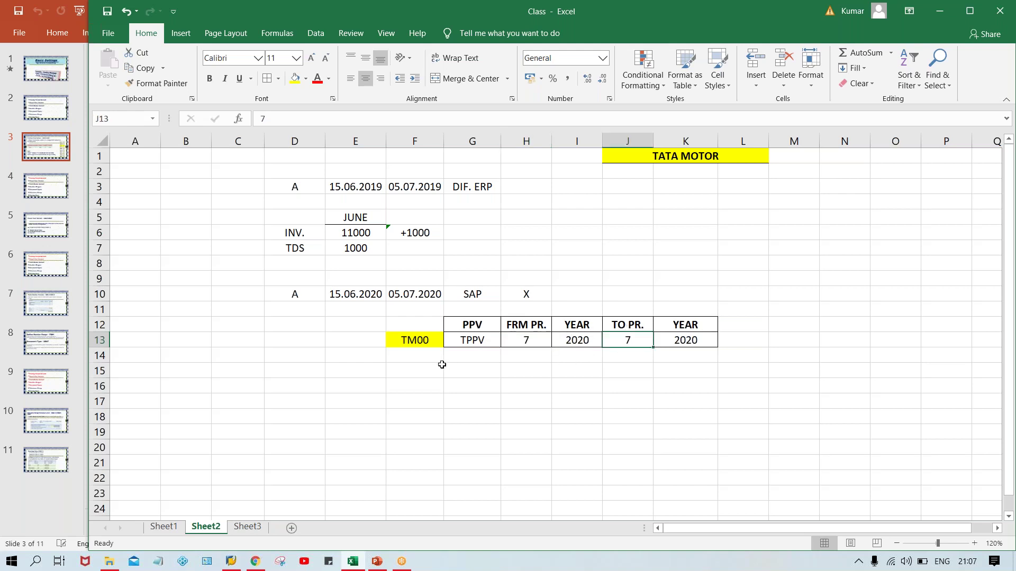
left_click(367, 294)
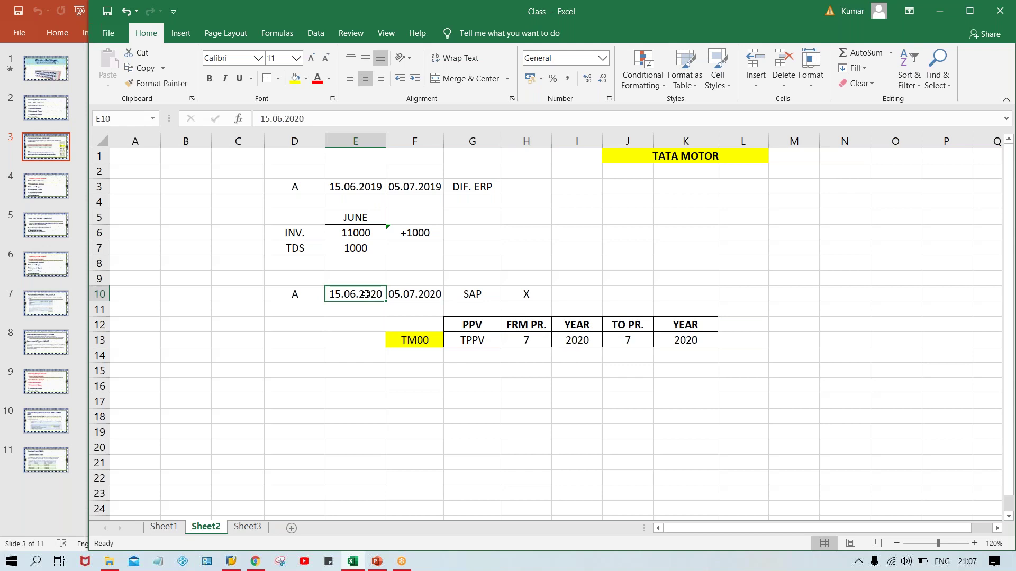
left_click(512, 337)
left_click(633, 345)
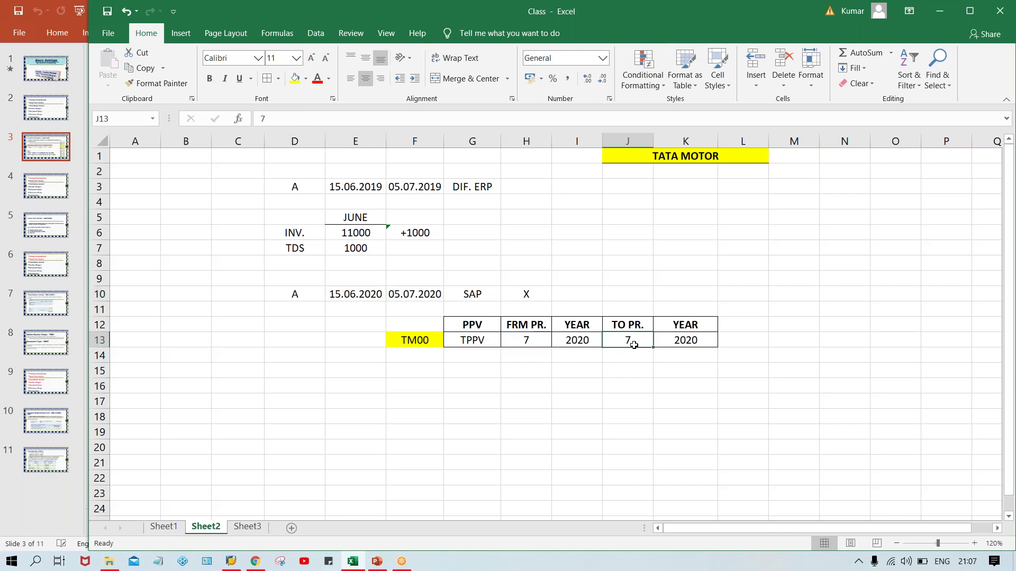
Set the from period in H13 to 6 and check it against the years and the to period in row 13.
left_click(516, 339)
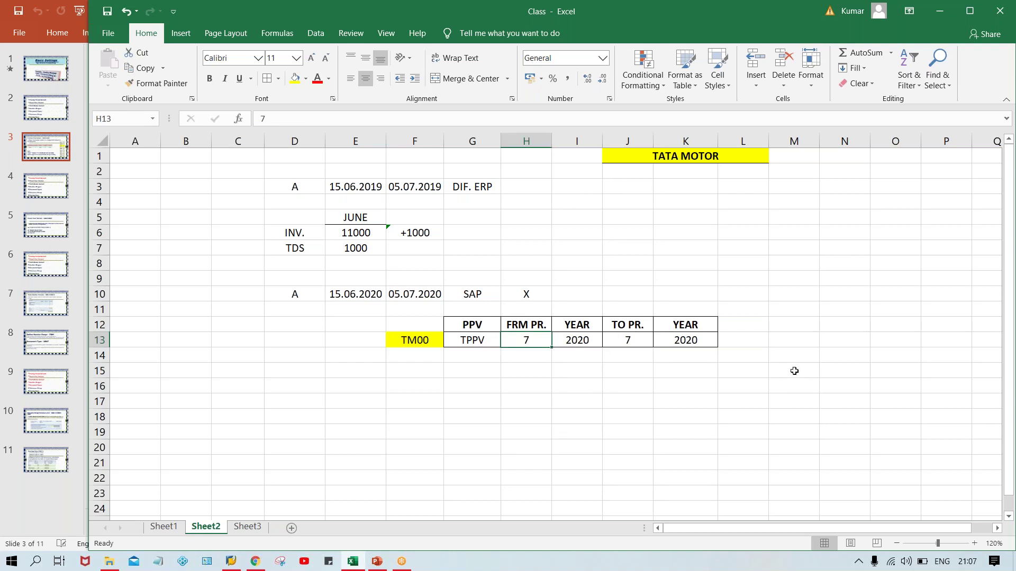
type("6")
key("Return")
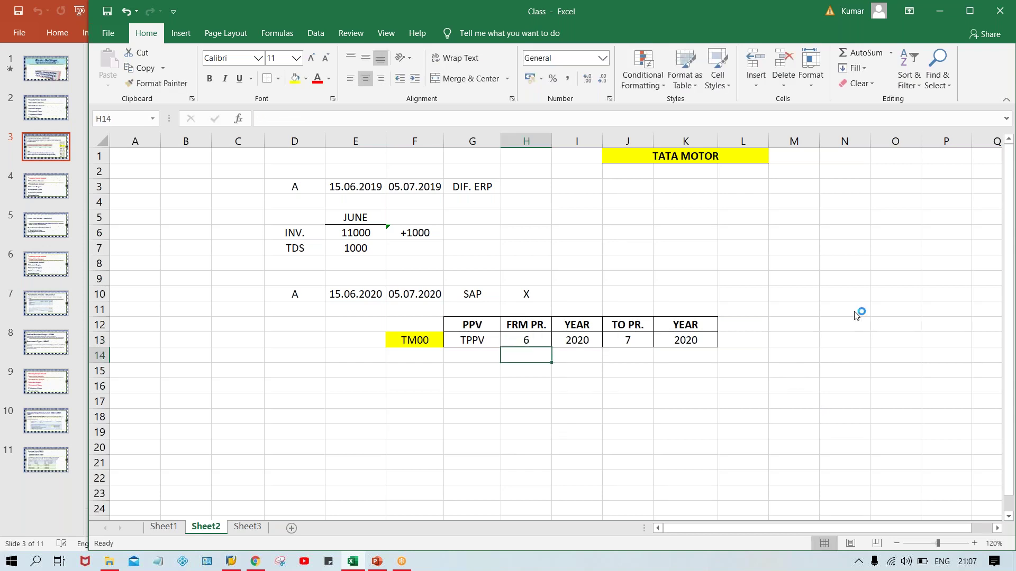
left_click(536, 335)
left_click(592, 337)
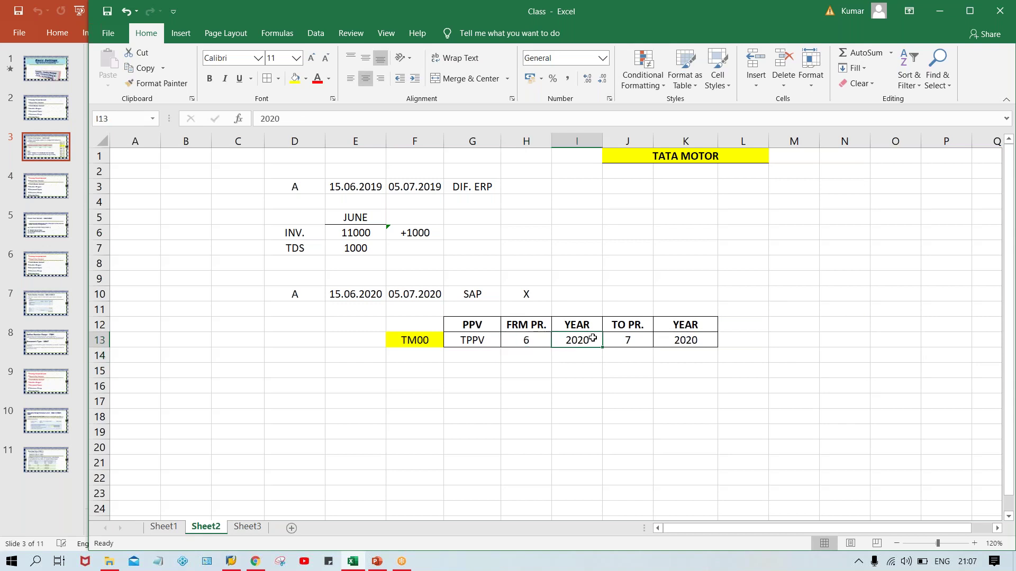
left_click(638, 343)
left_click(680, 342)
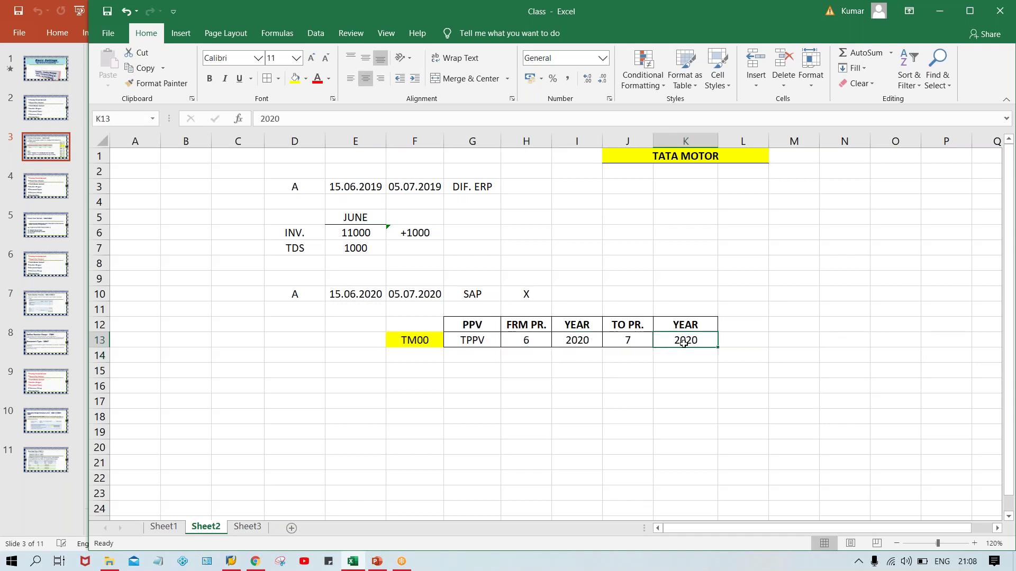
Enter the month labels JUNE in H14 under the from period and JULY in J14 under the to period.
left_click(538, 346)
left_click(526, 361)
type("JUNE")
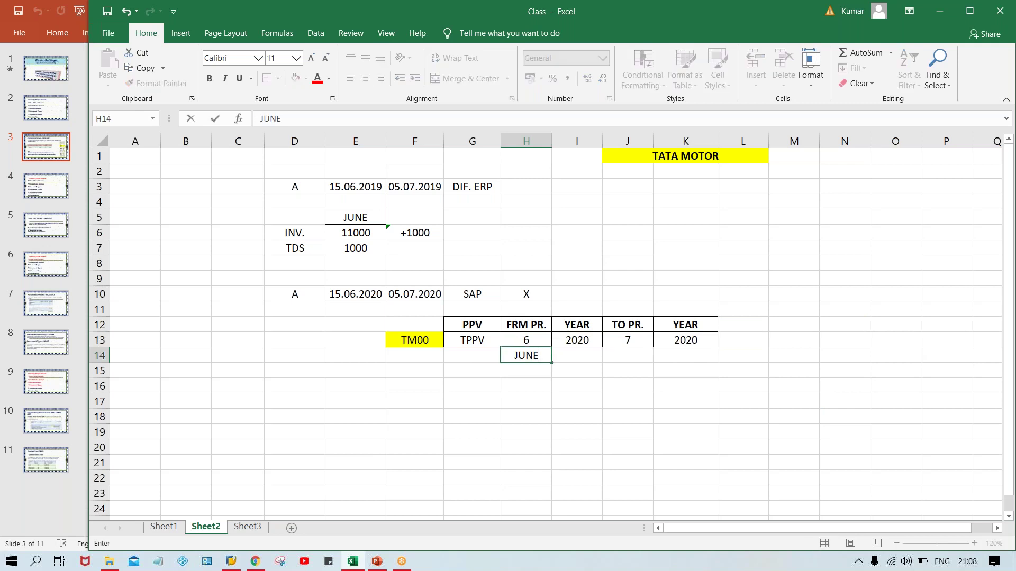
key("Tab")
key("Tab")
type("JULY")
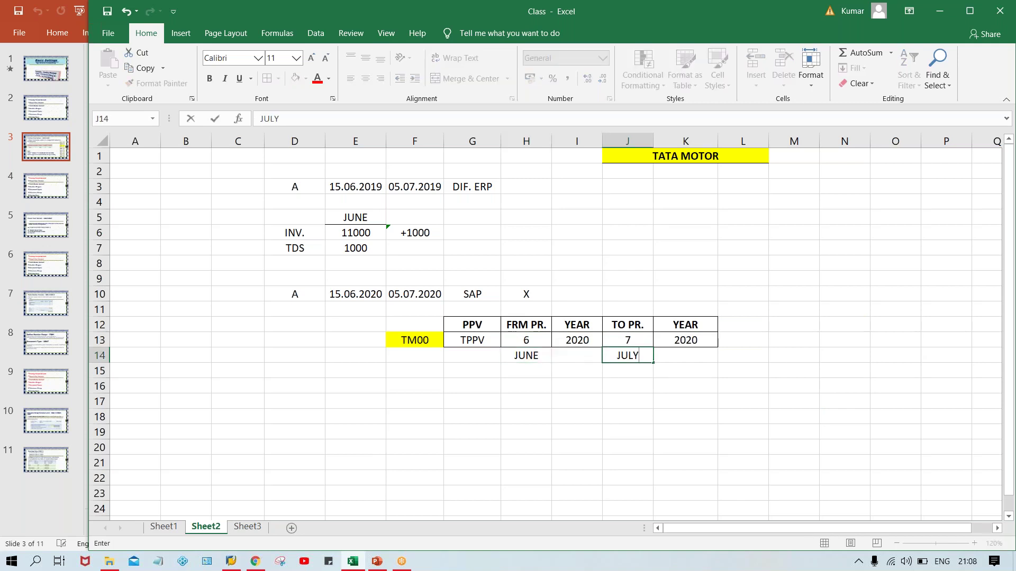
key("Return")
Set the from period in H13 to 5 and change the month label in H14 to MAY.
key("Up")
key("Down")
key("Up")
key("Up")
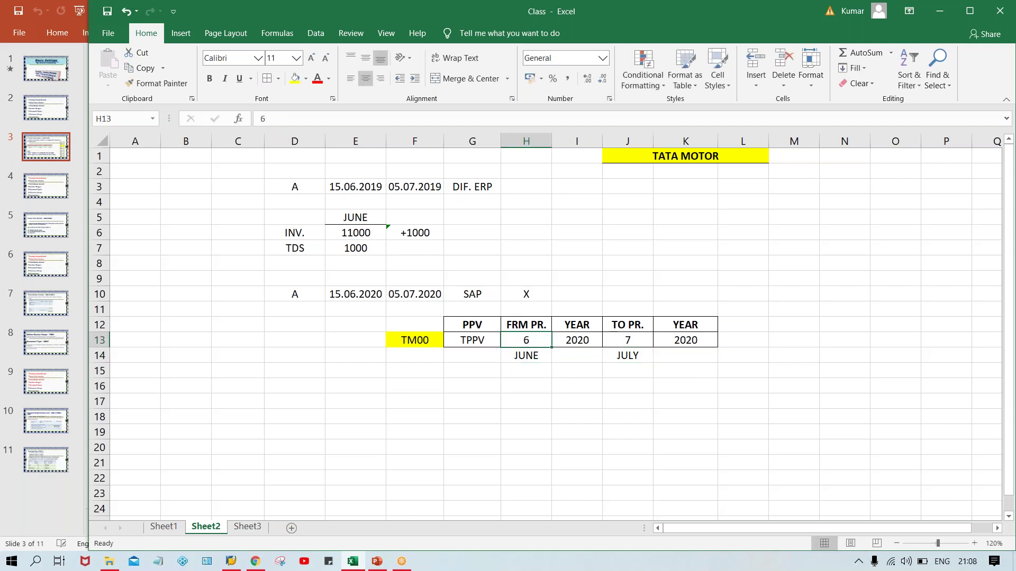
type("5")
key("Return")
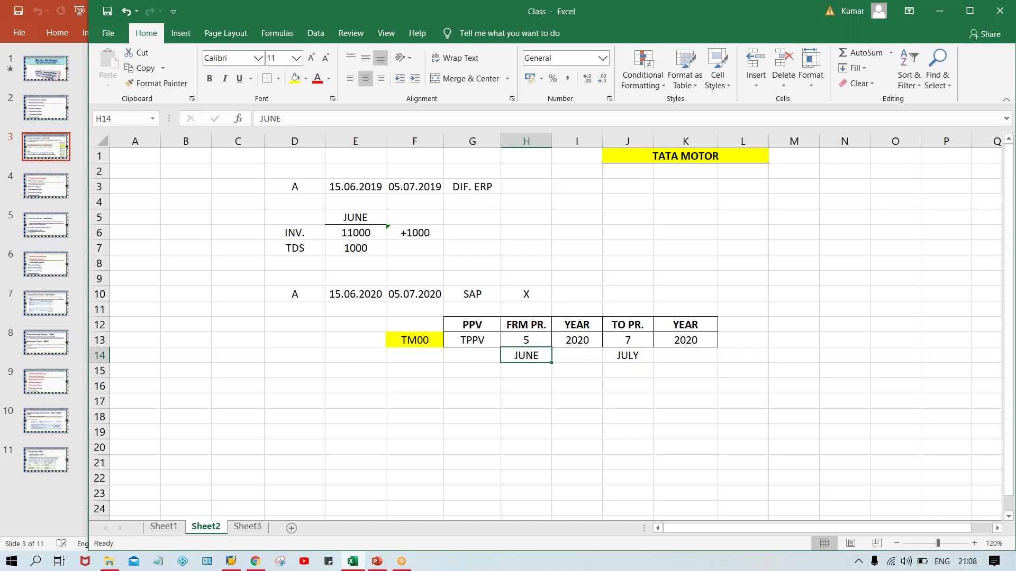
type("APR.")
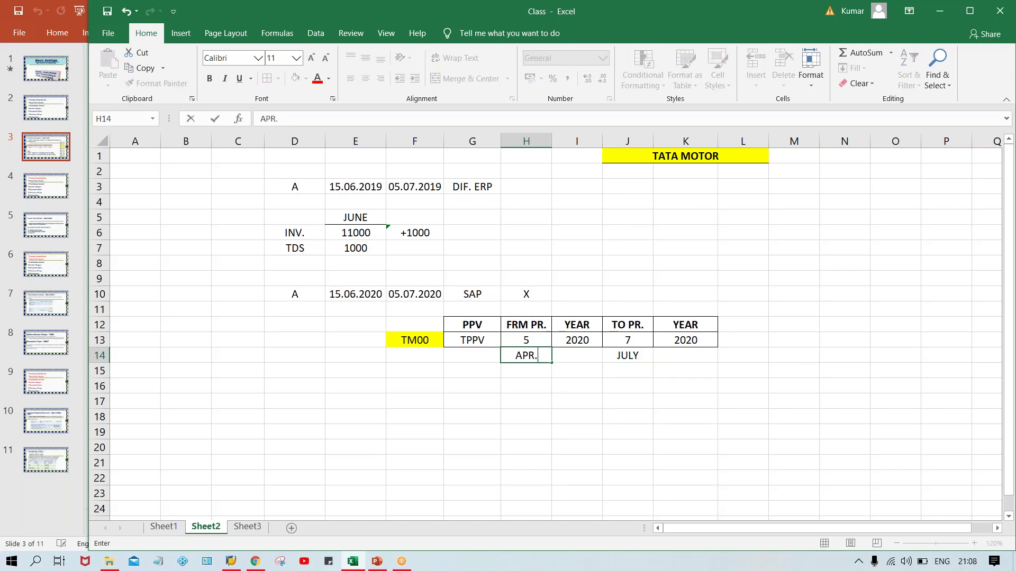
key("BackSpace")
key("BackSpace")
key("BackSpace")
key("BackSpace")
type("MAY")
key("Up")
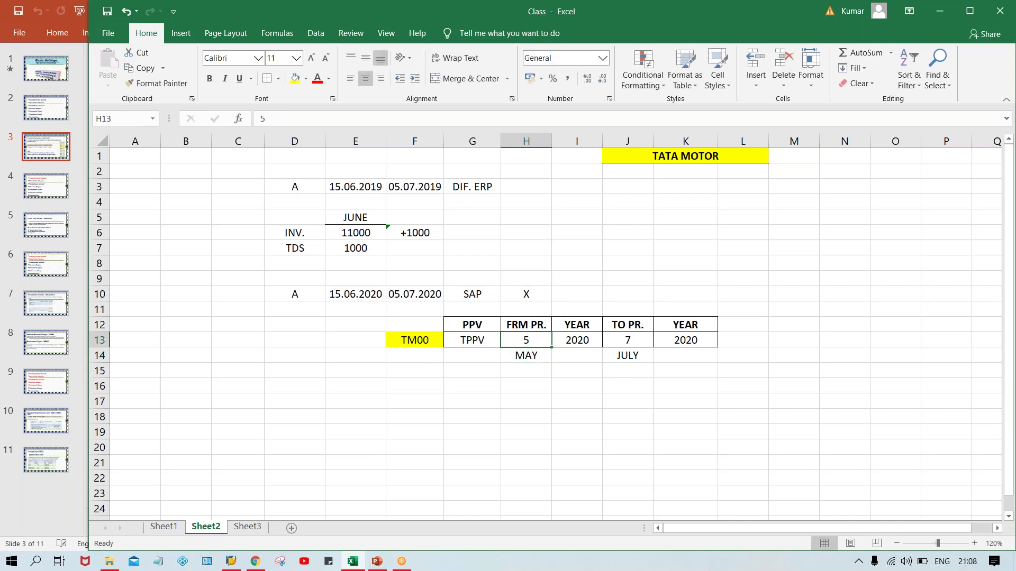
Set the from period in H13 to 7 and compare it with the to period in J13 and the date in F10.
type("7")
key("Return")
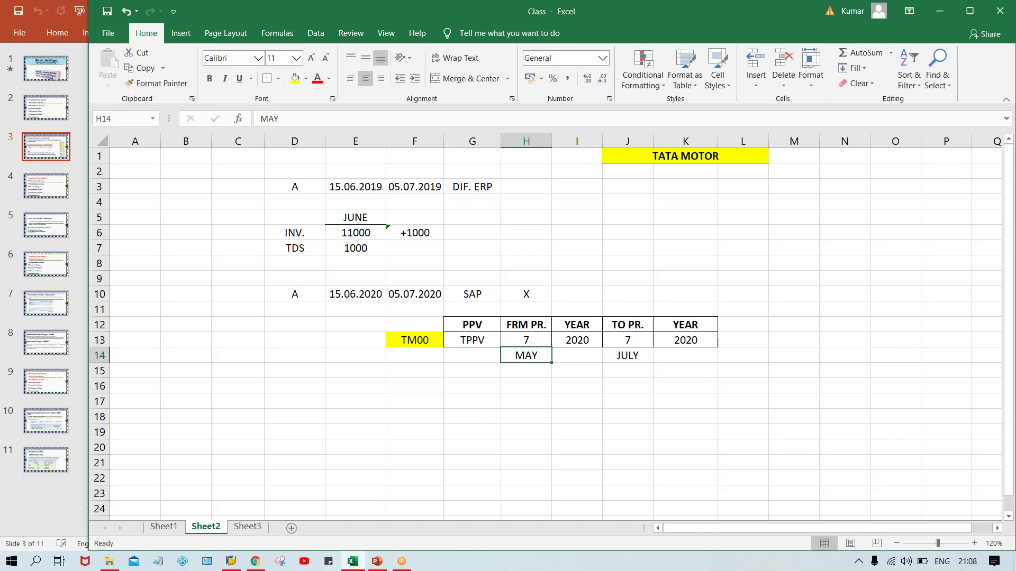
left_click(630, 343)
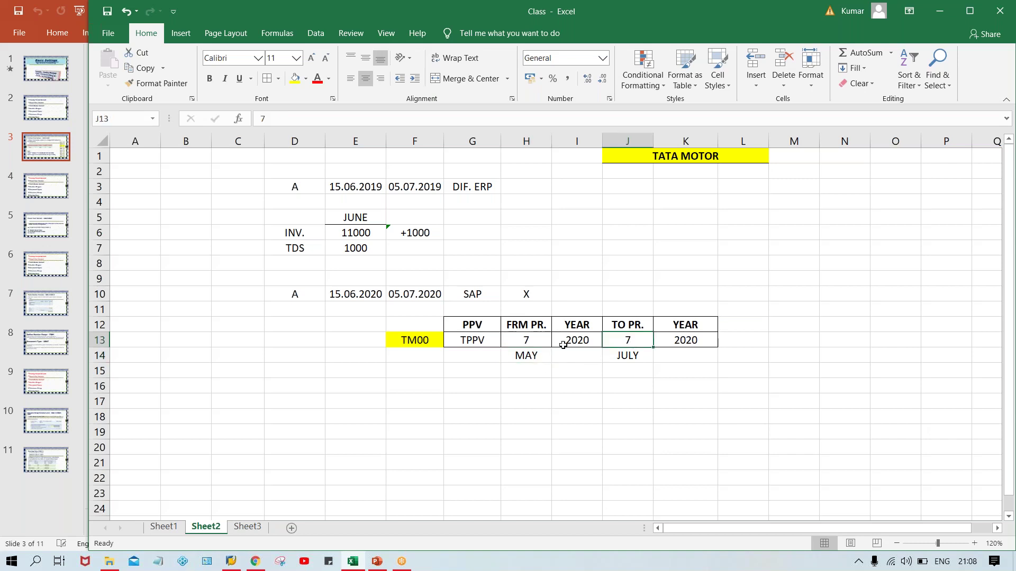
left_click(523, 345)
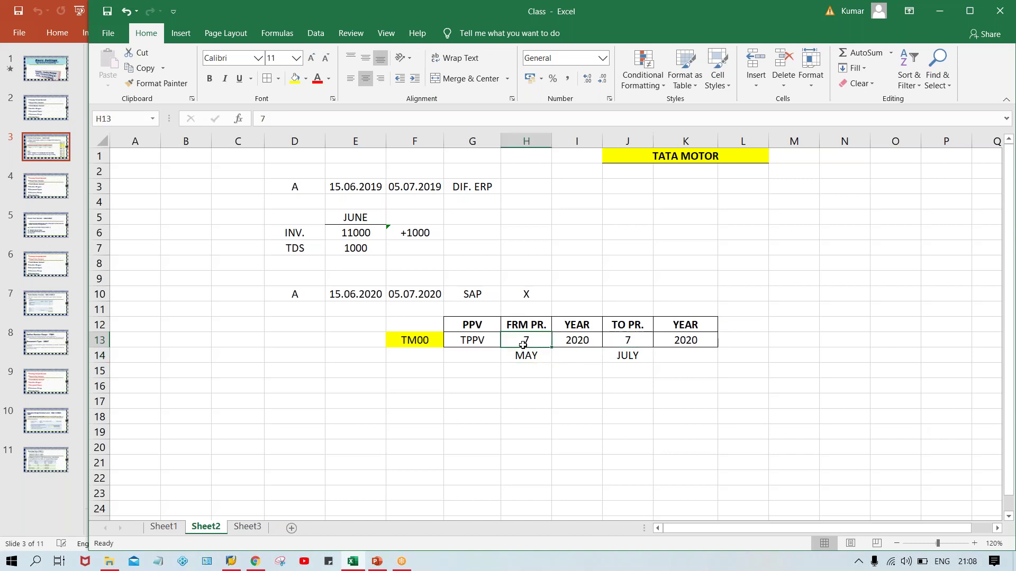
left_click(615, 339)
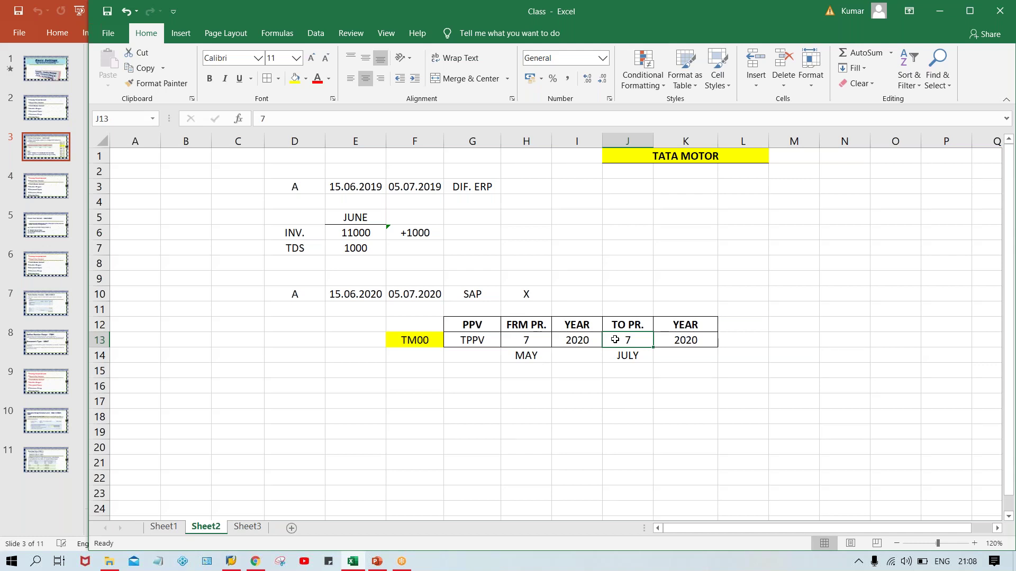
left_click(525, 343)
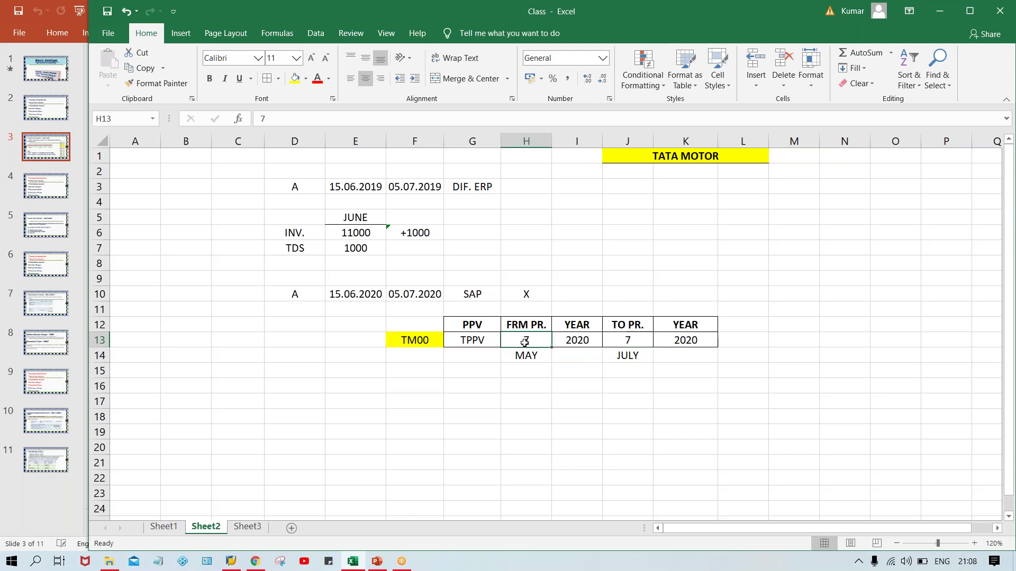
left_click(431, 294)
left_click(627, 335)
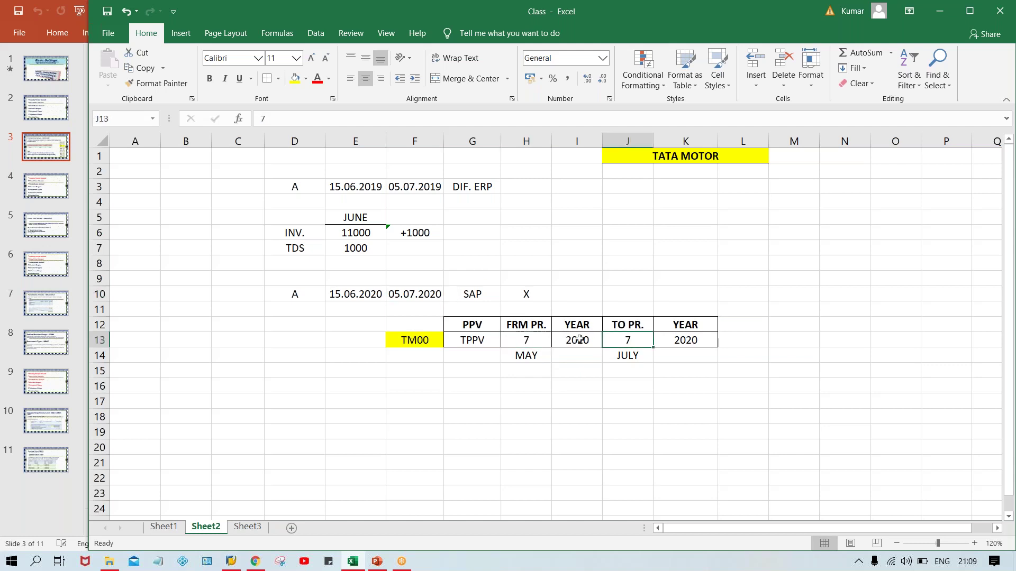
left_click(533, 342)
Change the month label in H14 under the from period to JULY.
left_click(528, 360)
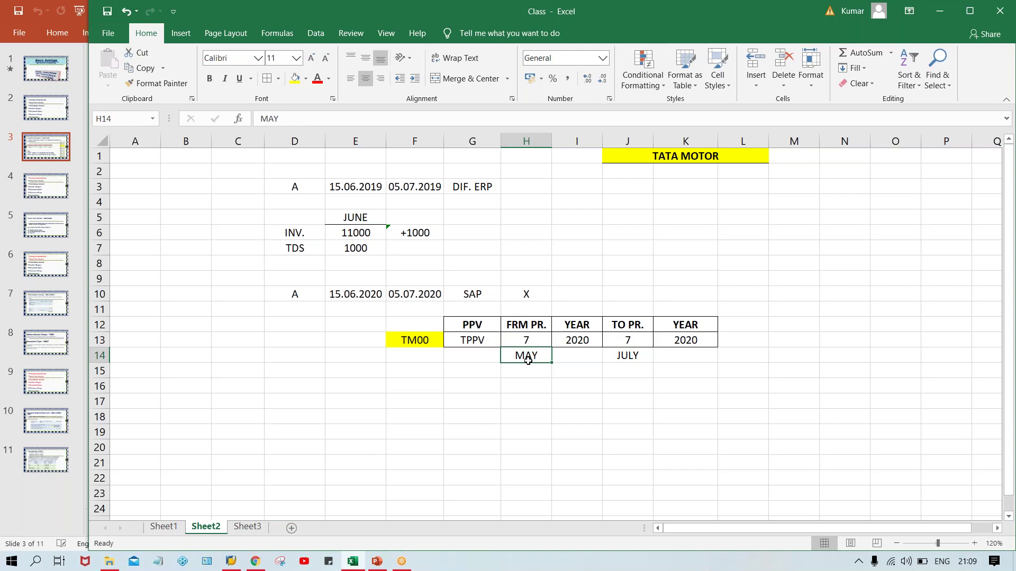
type("JULY")
key("Return")
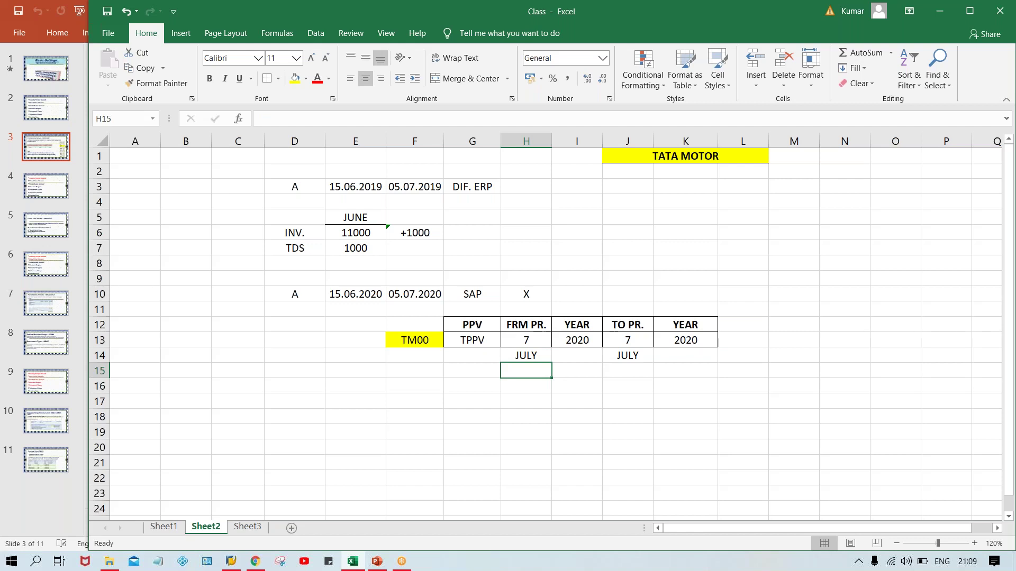
Compare the from period in H13 with the to period in J13 to explain which month is open for posting.
left_click(527, 339)
left_click(625, 342)
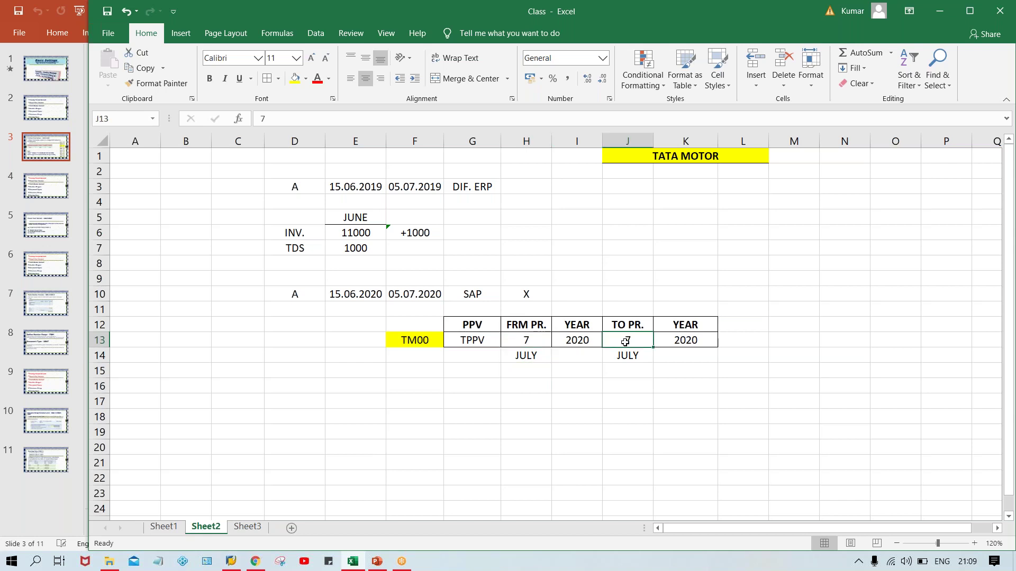
left_click(535, 339)
left_click(613, 340)
left_click(526, 345)
left_click(627, 347)
left_click(537, 347)
left_click(620, 344)
left_click(514, 340)
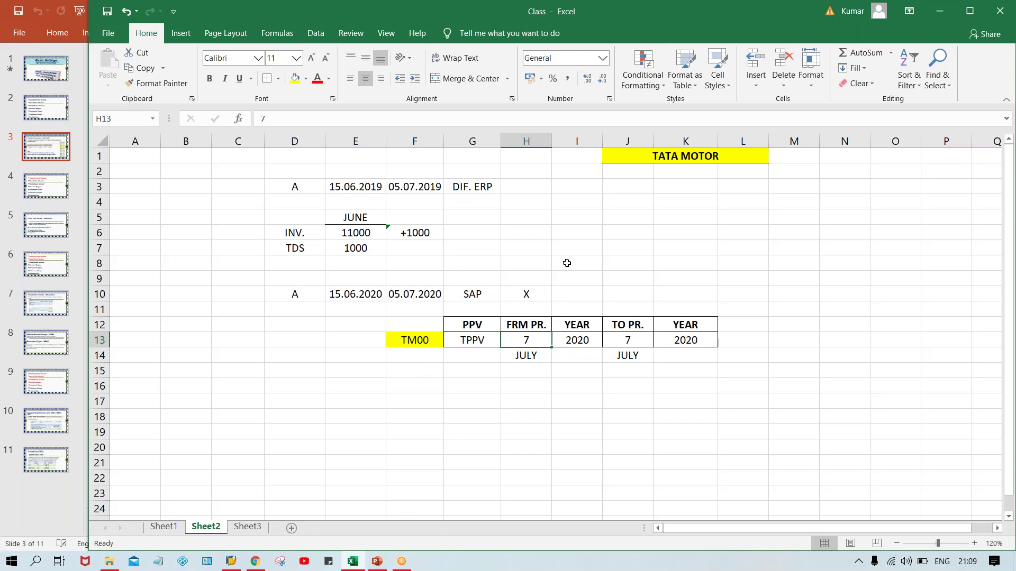
Enter the trial date 05.08.2020 in F15, check it against the periods in H13 and J13, and clear it again.
left_click(406, 377)
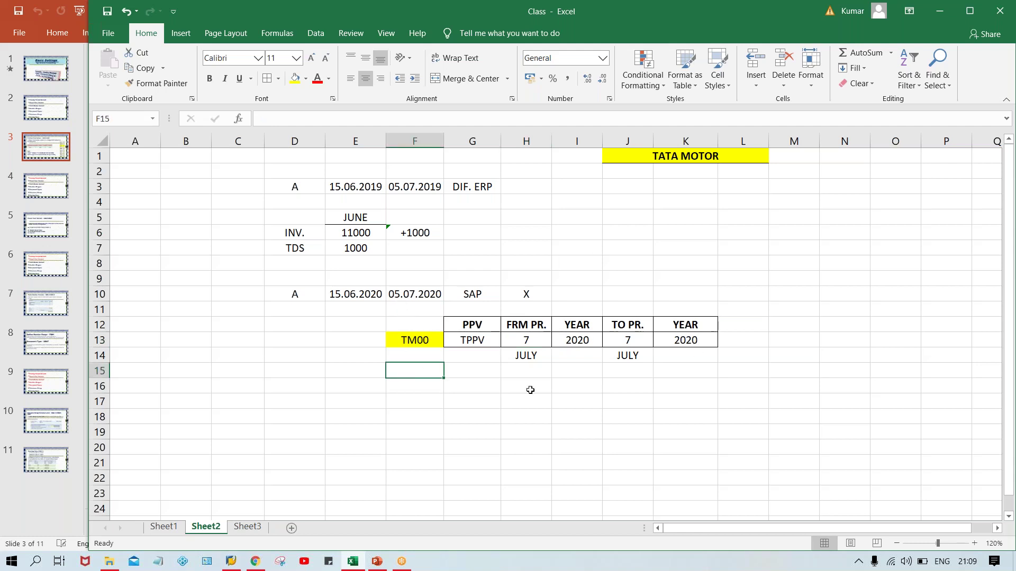
type("05.08.2020")
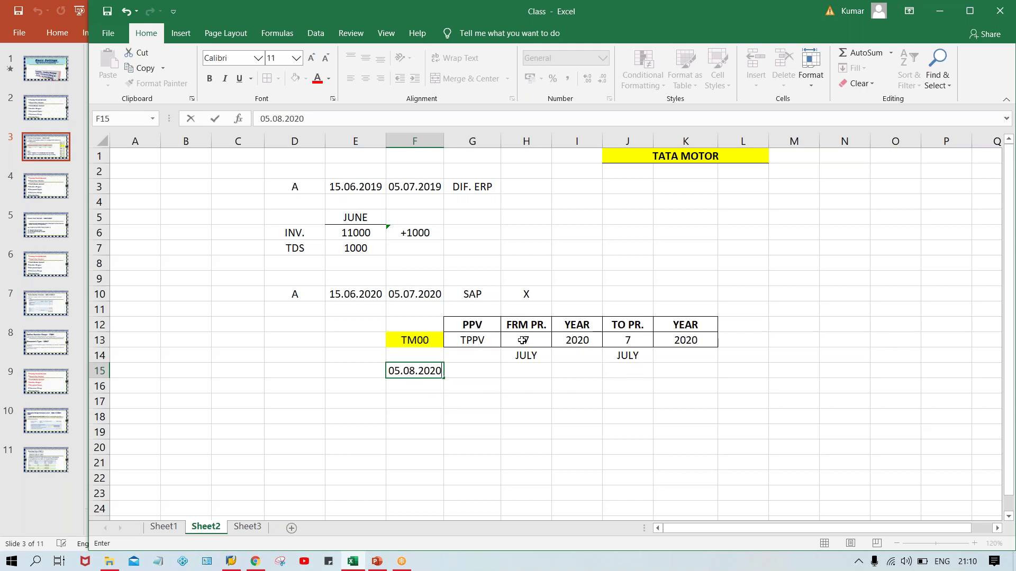
left_click(620, 343)
left_click(524, 341)
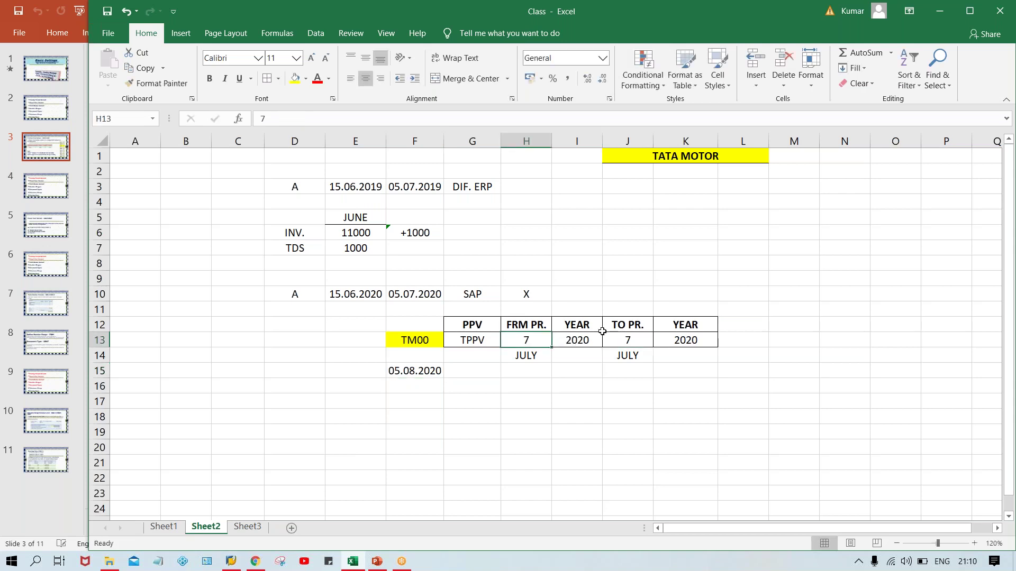
left_click(635, 340)
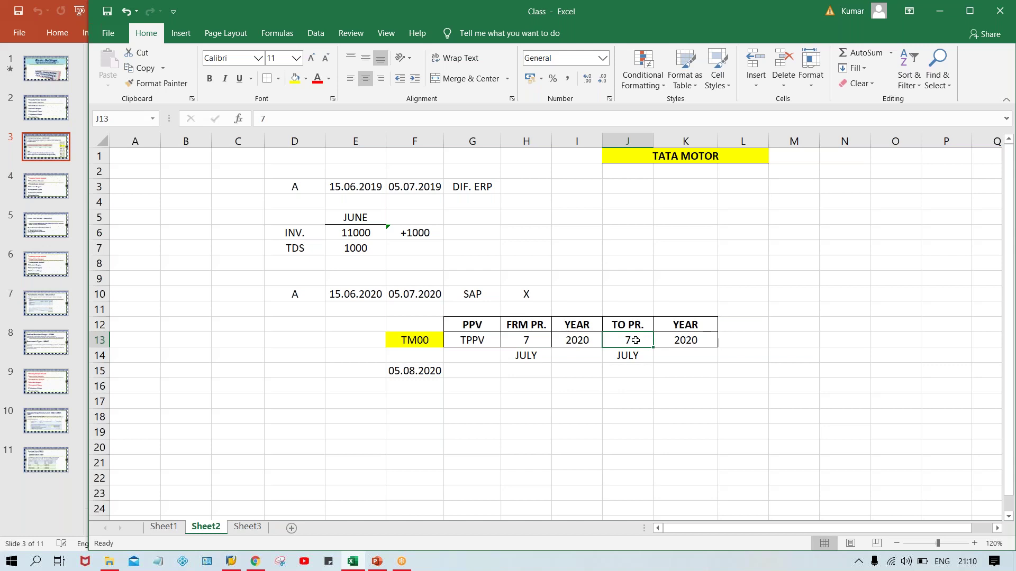
left_click(412, 367)
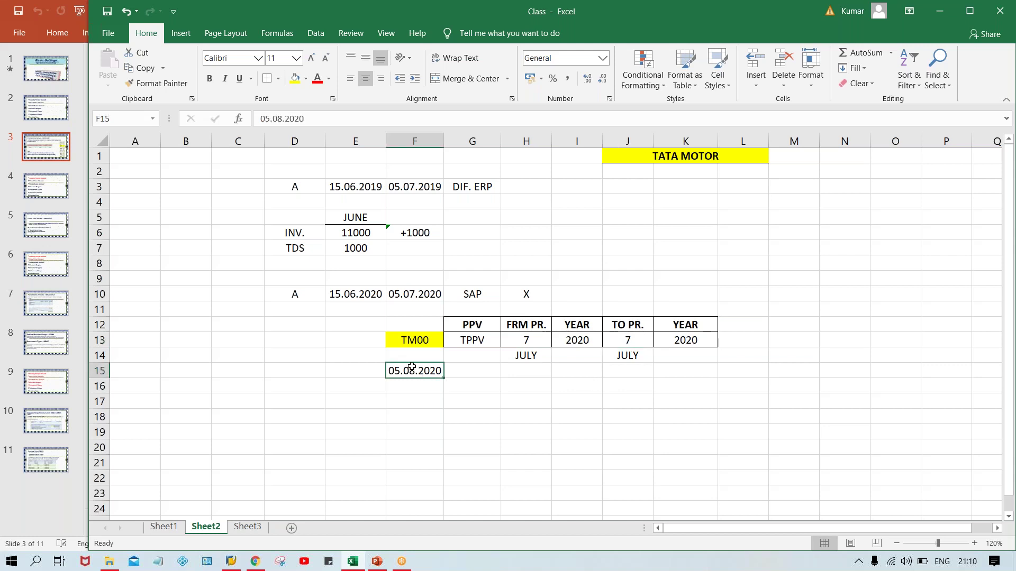
key("Delete")
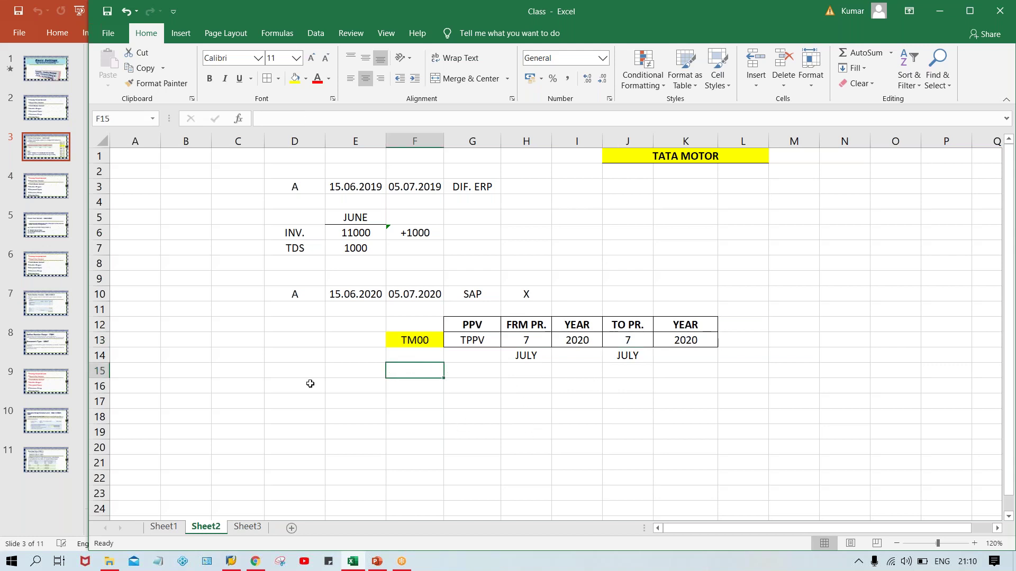
Enter the transaction code OB52 in F12 above the TM00 cell and fill it with yellow.
left_click(339, 293)
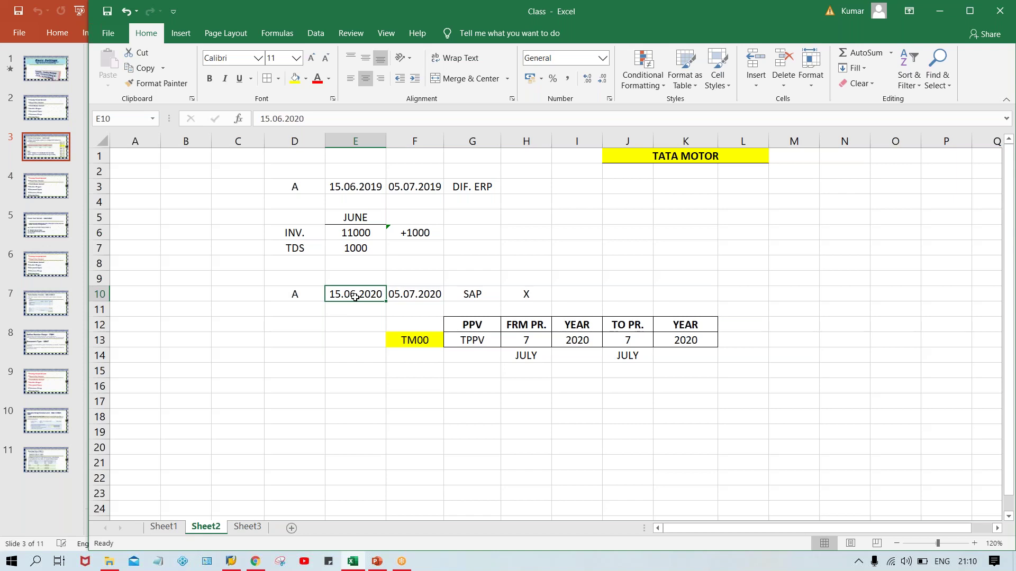
left_click(410, 352)
left_click(418, 340)
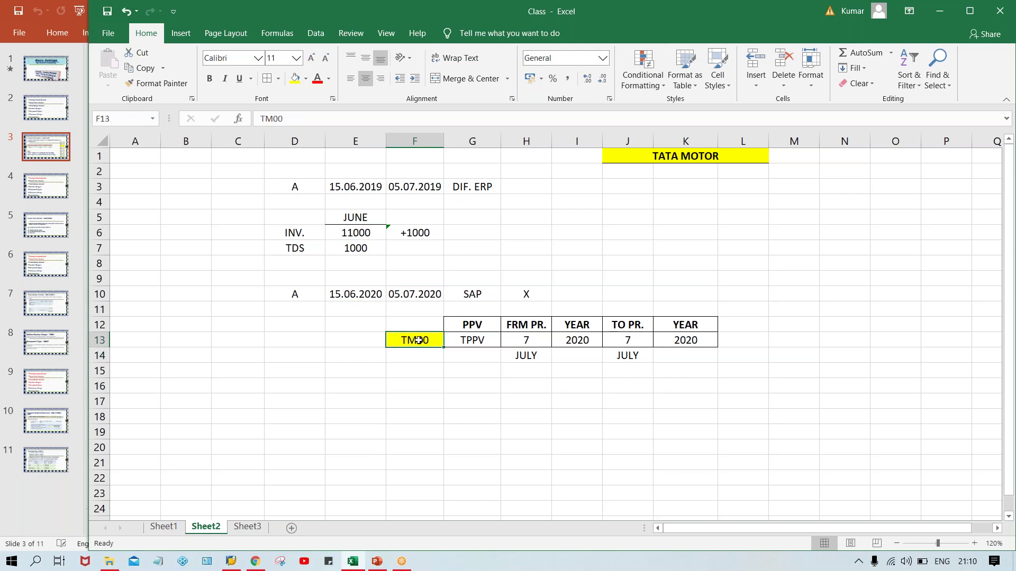
left_click(485, 339)
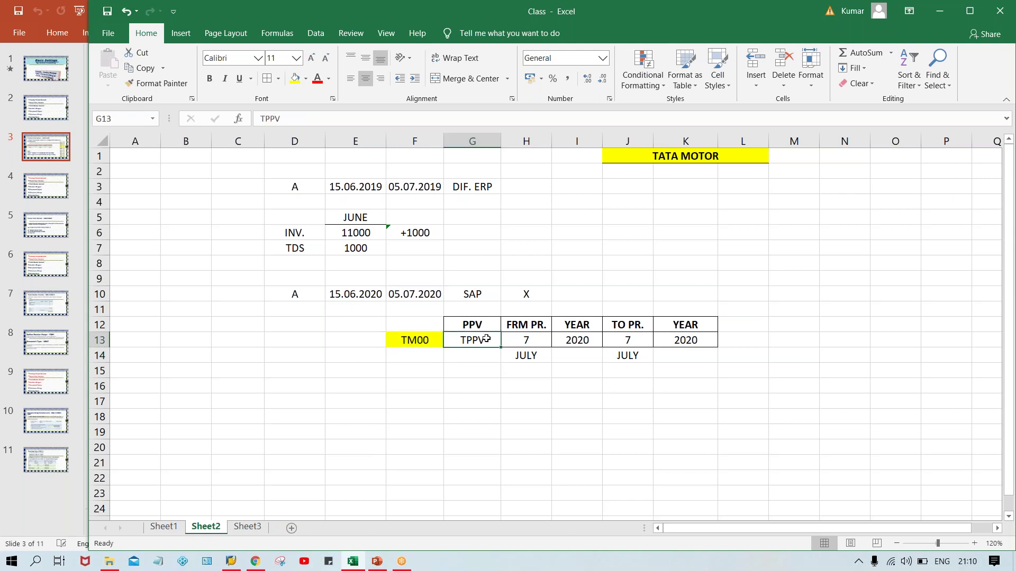
left_click(414, 320)
type("O")
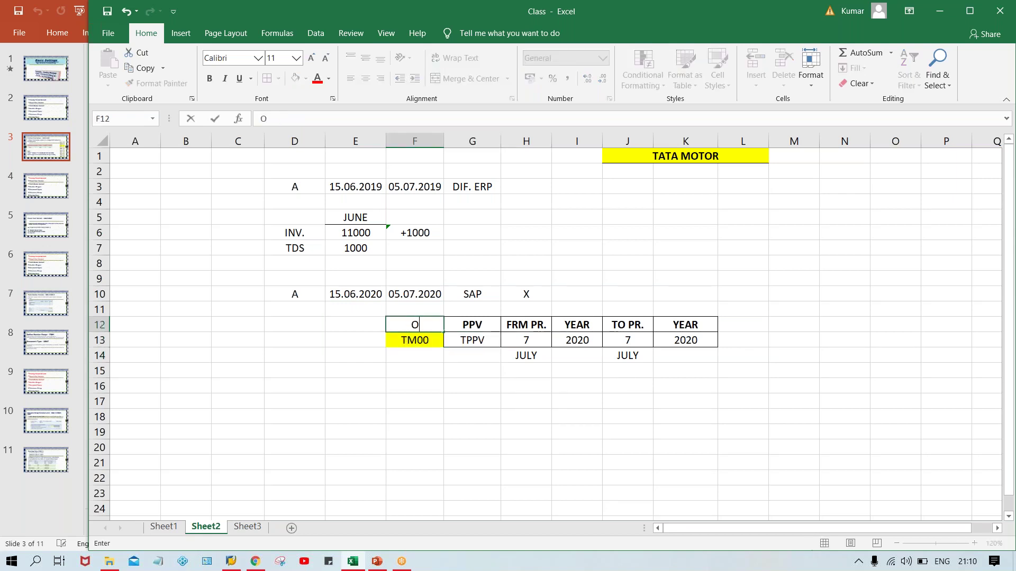
type("B52")
key("Return")
key("Up")
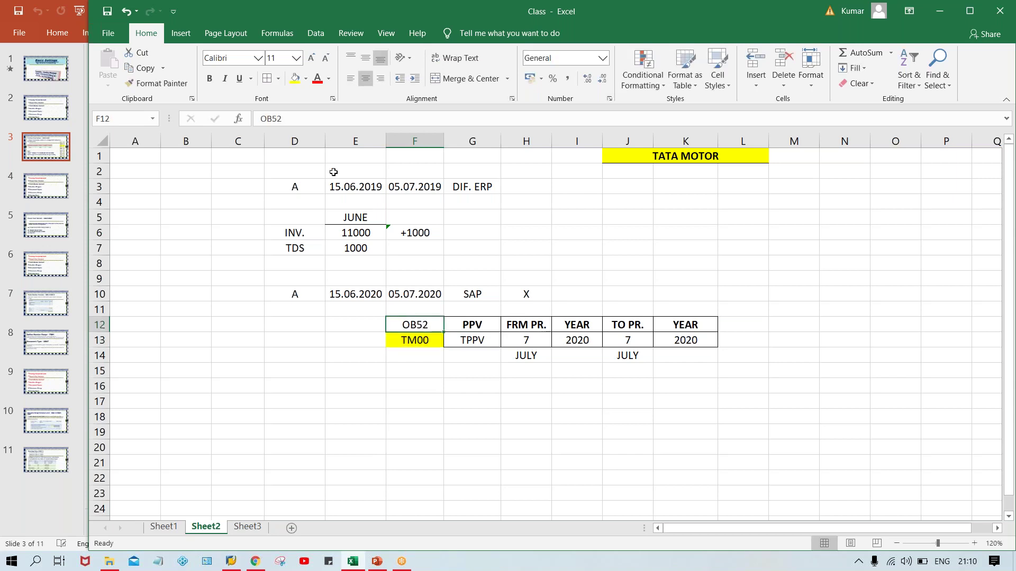
left_click(294, 79)
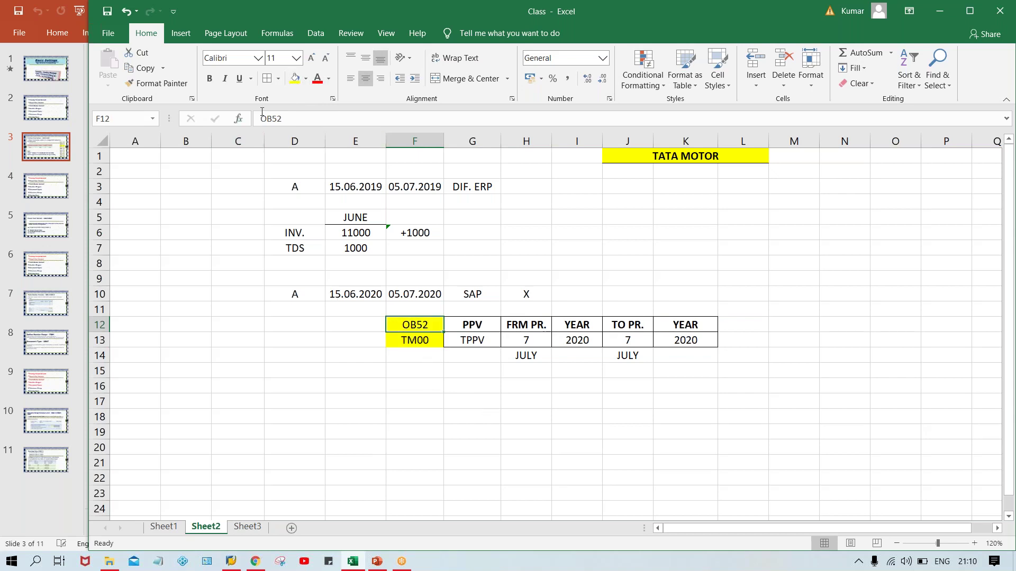
Examine the OB52 code in F12 together with the posting period table in G12:K13.
left_click(436, 442)
left_click(411, 326)
left_click(471, 327)
left_click_drag(500, 334, 683, 336)
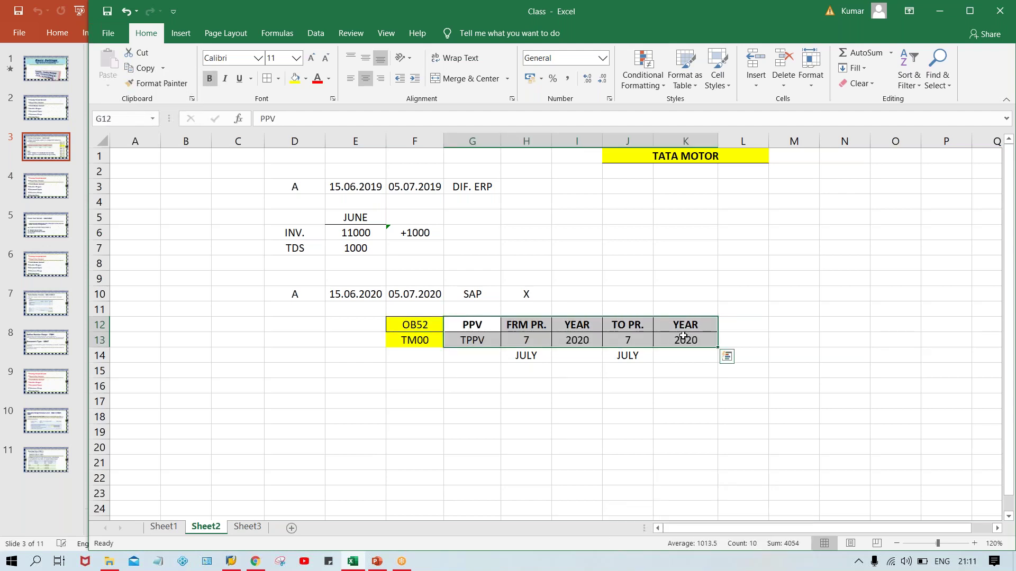
Try 6 as the from period in H13 for entry A in D10, and restore it to 7.
left_click(289, 293)
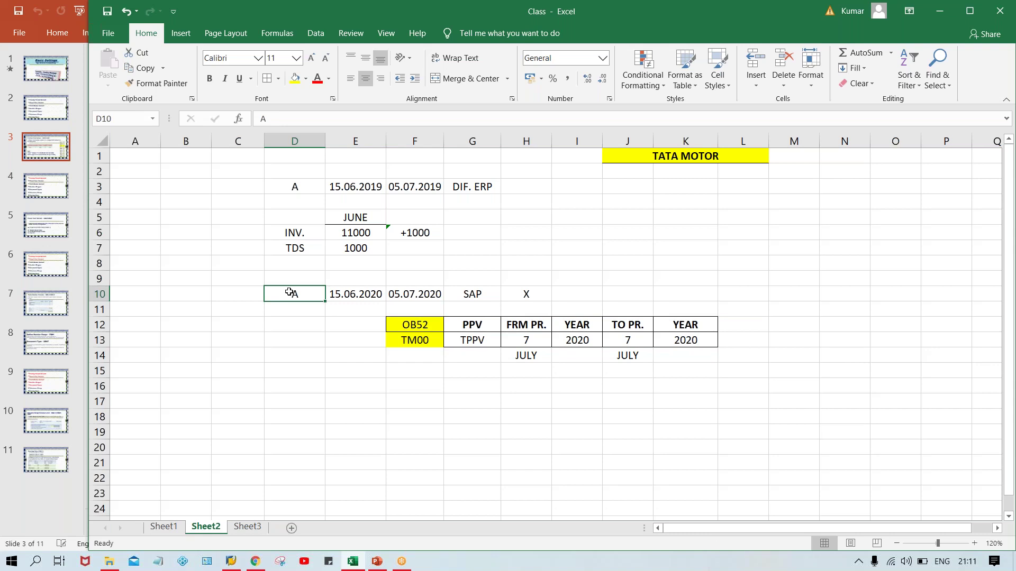
left_click(521, 344)
type("6")
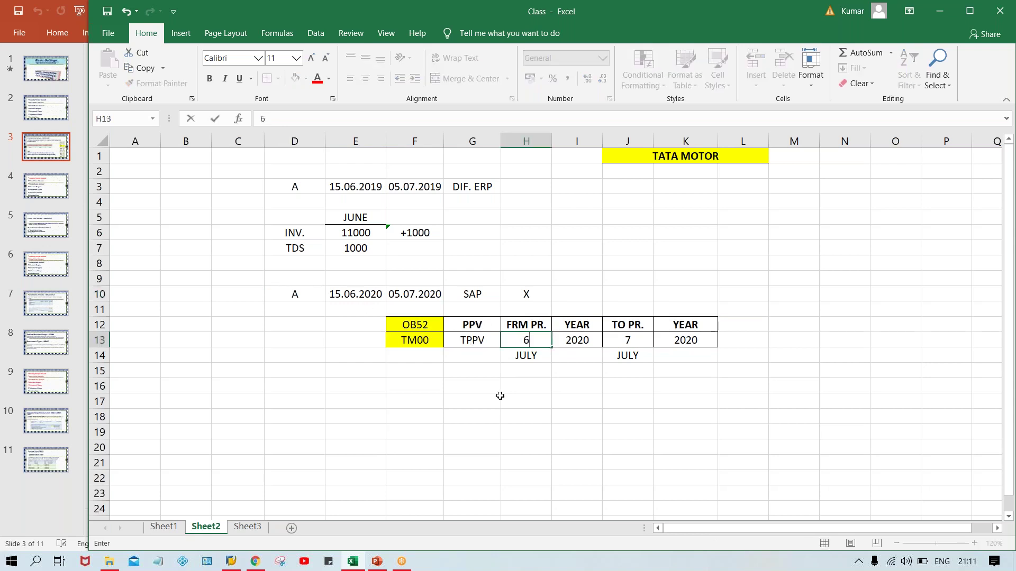
left_click(500, 396)
left_click(523, 343)
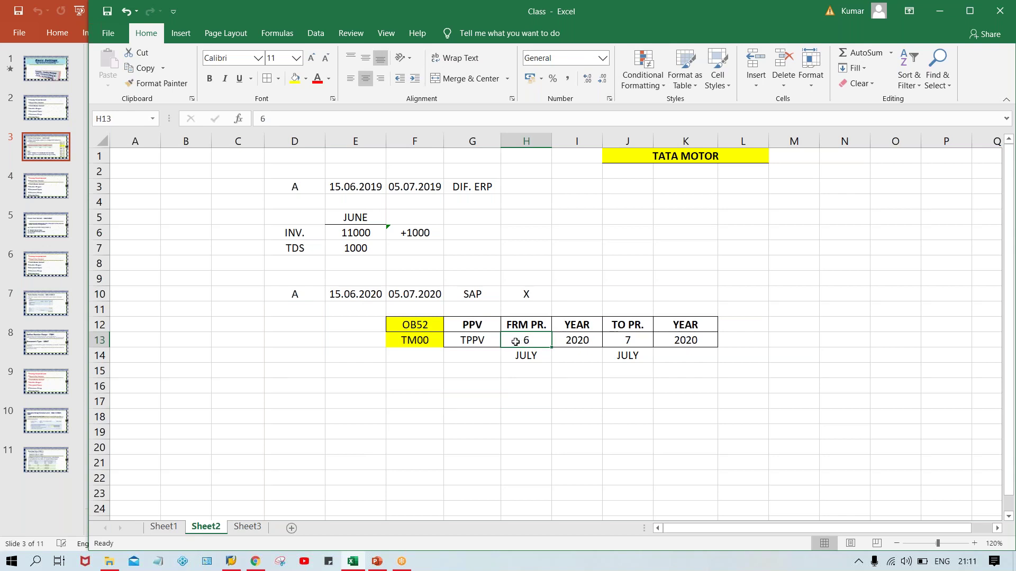
left_click(312, 296)
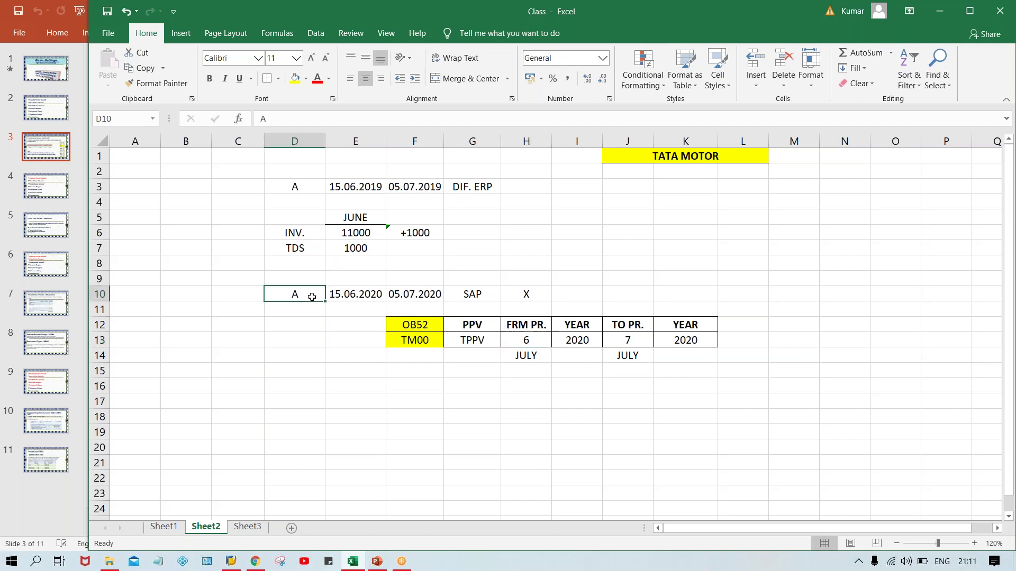
left_click(516, 343)
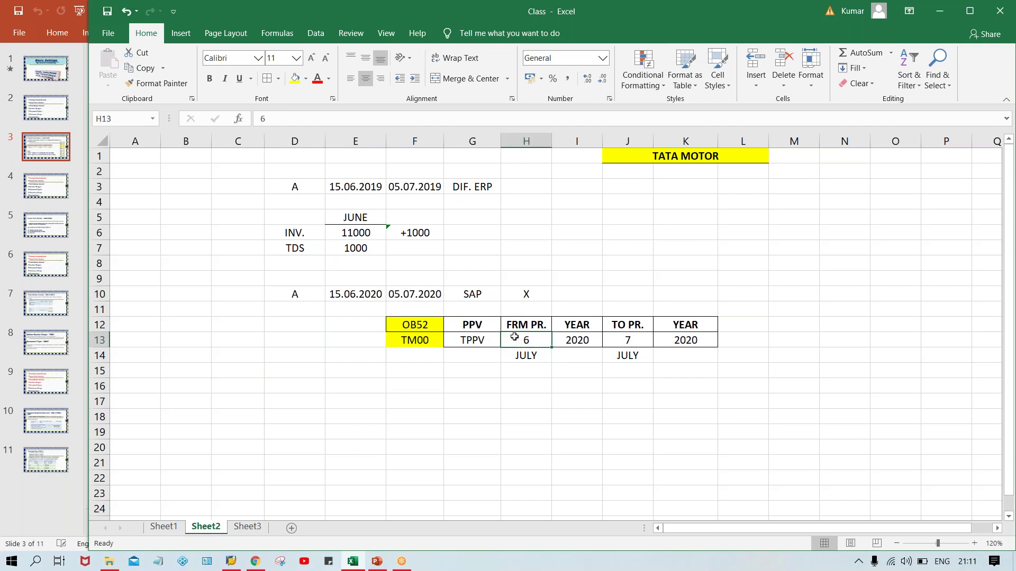
type("7")
left_click(521, 400)
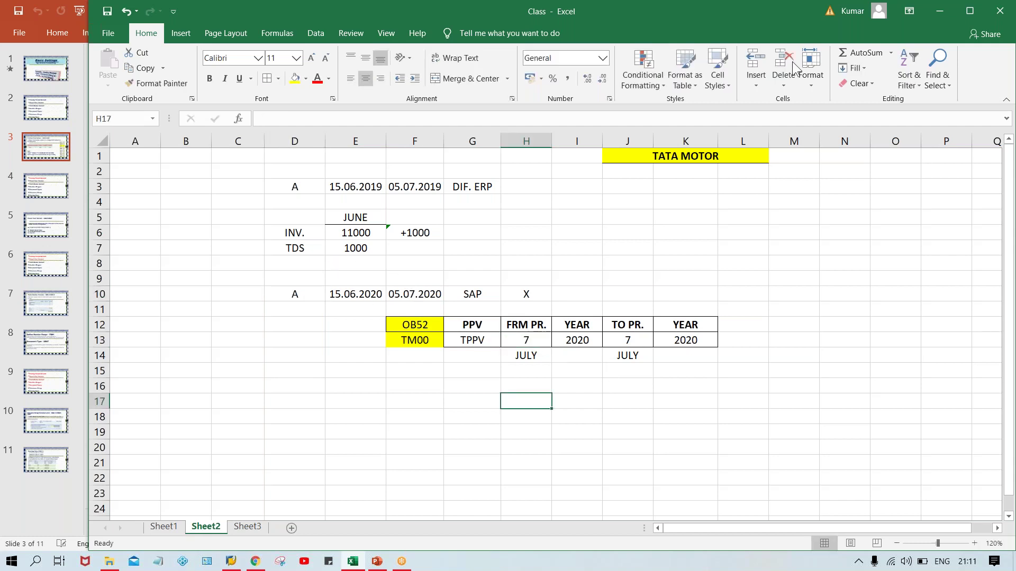
left_click(775, 66)
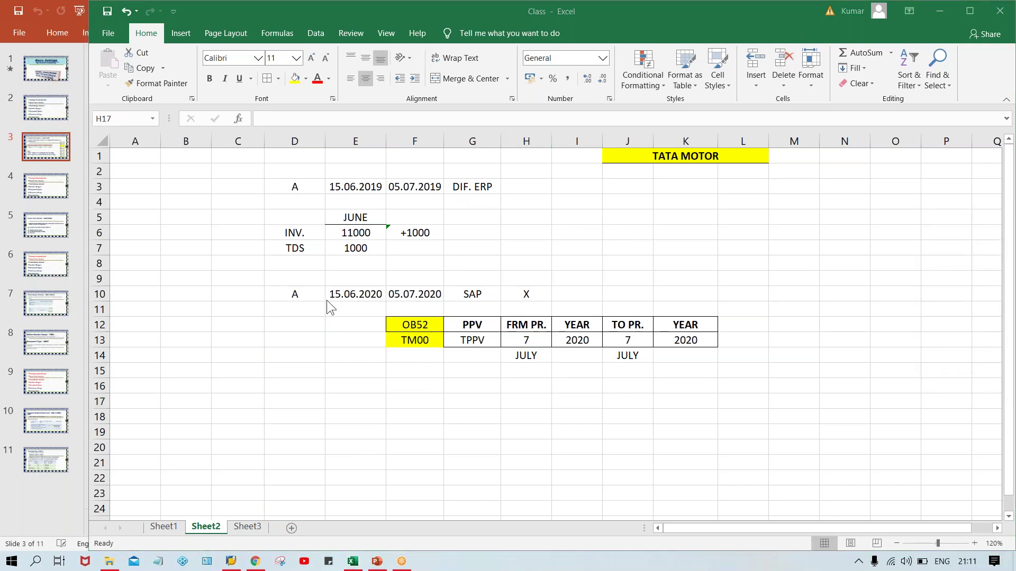
Add the entries B and C below A in D11 and D12, and make D10:D12 bold.
left_click(295, 295)
left_click(301, 312)
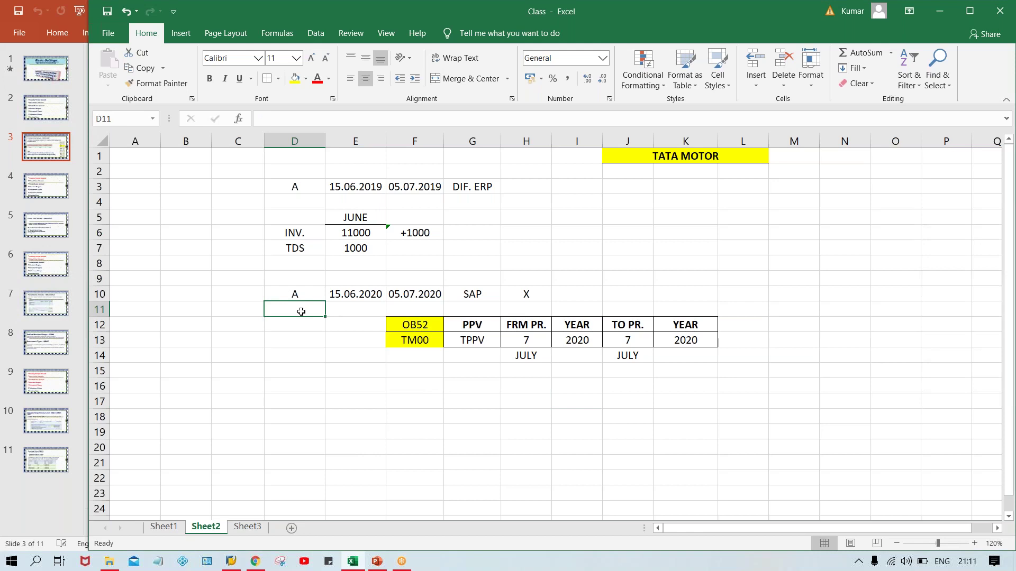
type("B")
key("Return")
type("C")
key("Return")
left_click_drag(299, 292, 296, 326)
key("ctrl+b")
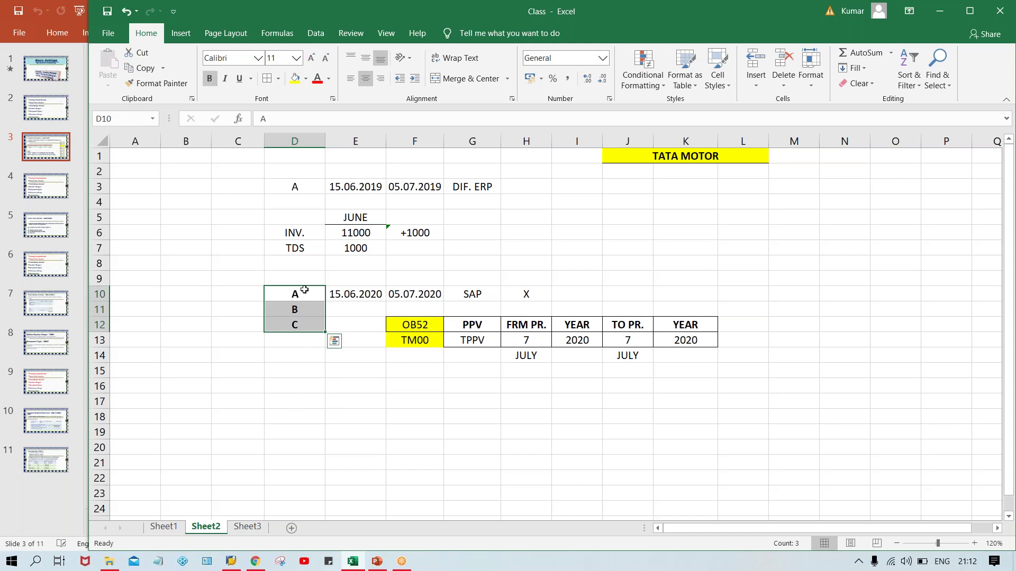
Compare the dates of entry A in E10 and F10 with the from and to periods in H13 and J13.
left_click(306, 294)
left_click(424, 292)
left_click(357, 292)
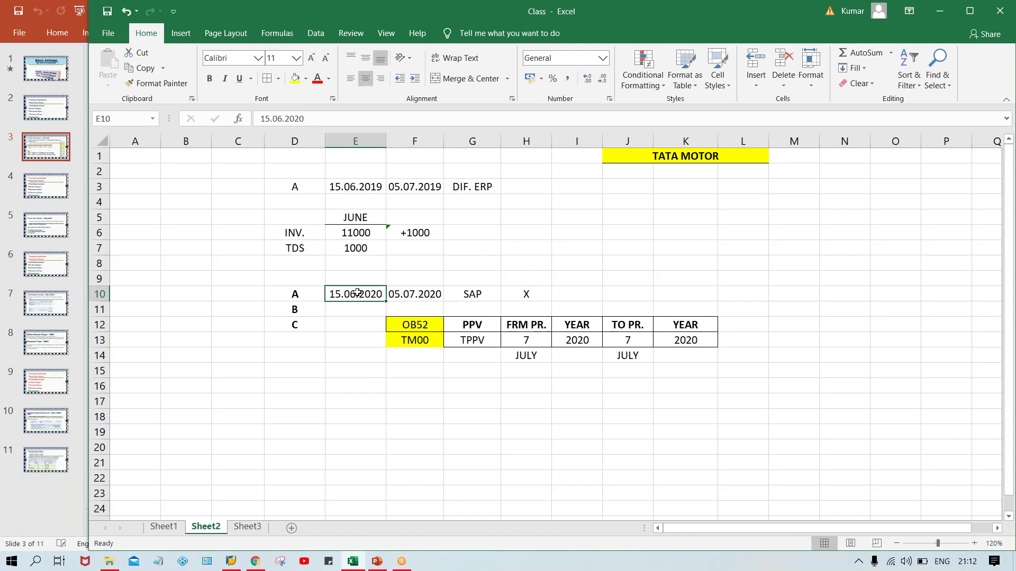
left_click(524, 347)
left_click(612, 336)
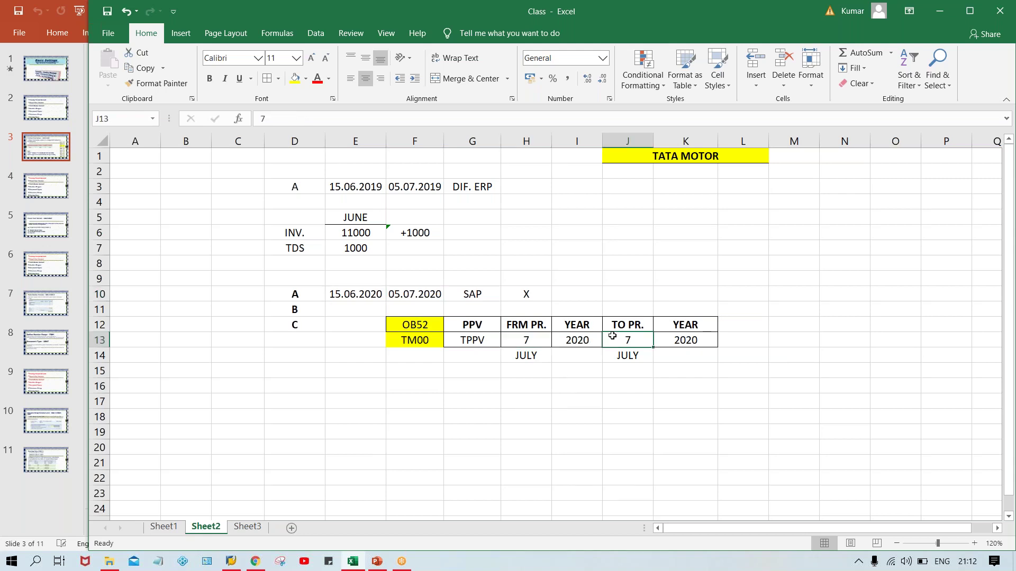
left_click(538, 341)
left_click(615, 342)
Go through the entries A, B and C in D10:D12 to explain who needs a backdated posting.
left_click(305, 296)
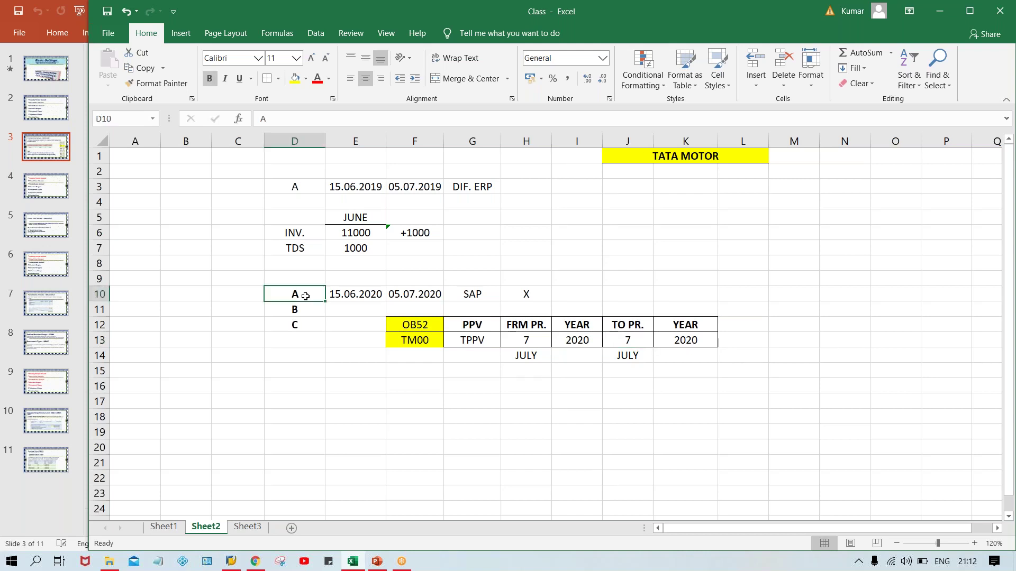
left_click(298, 311)
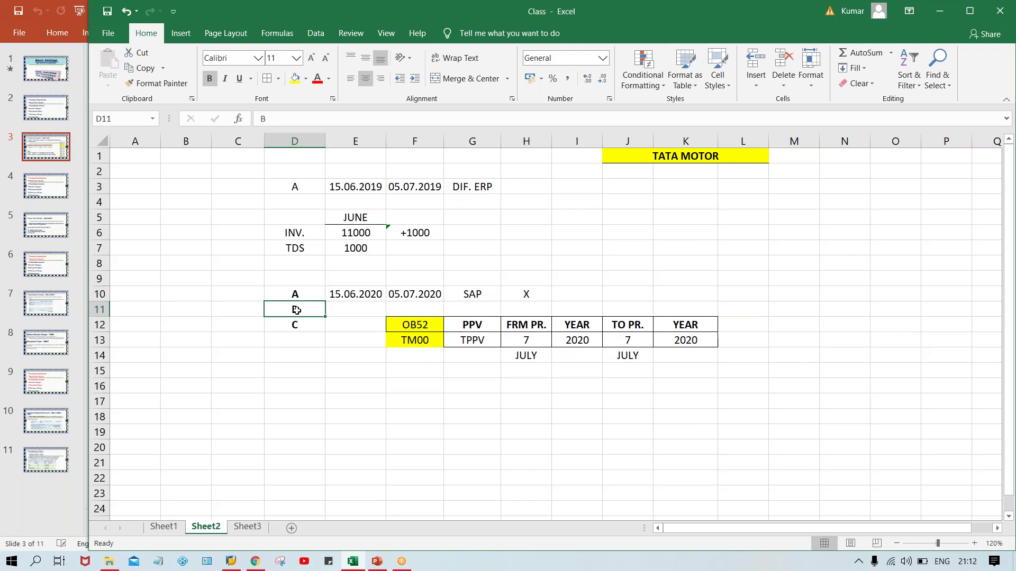
left_click(294, 324)
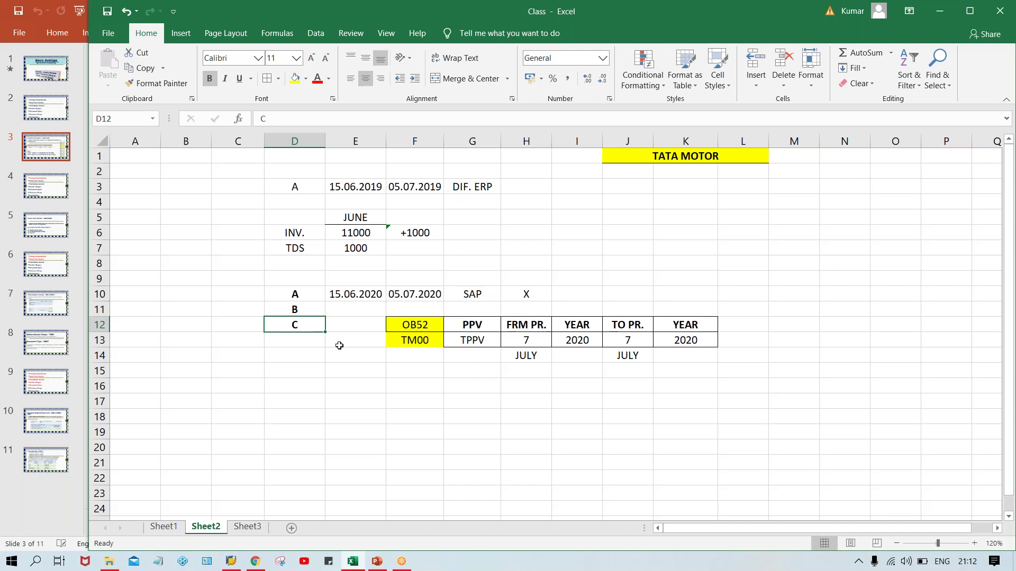
left_click(284, 308)
left_click(298, 291)
left_click(290, 313)
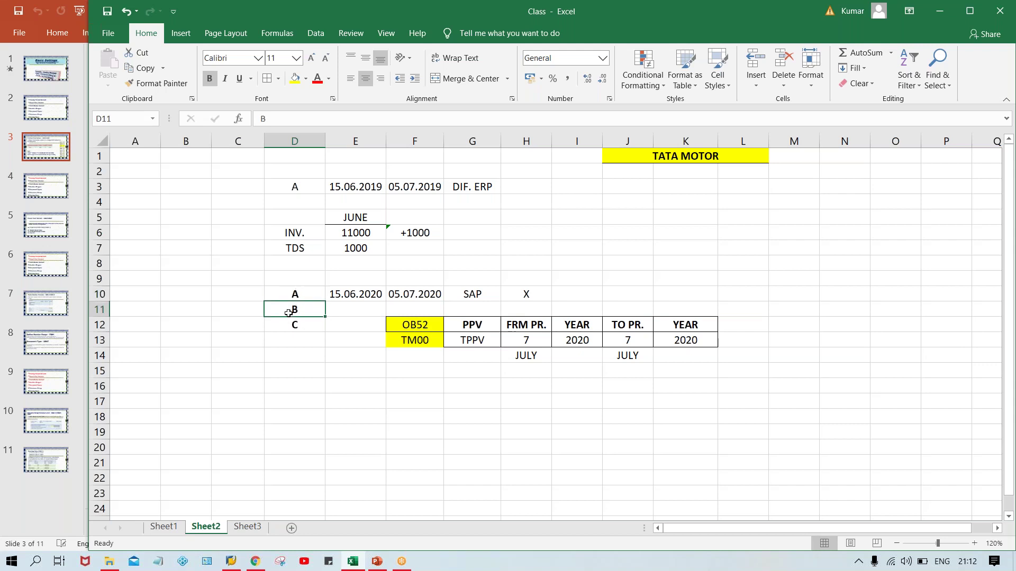
left_click(295, 329)
left_click(306, 307)
Enter the dates 20.06.2020 for B in E11 and 22.06.2020 for C in E12.
left_click(336, 307)
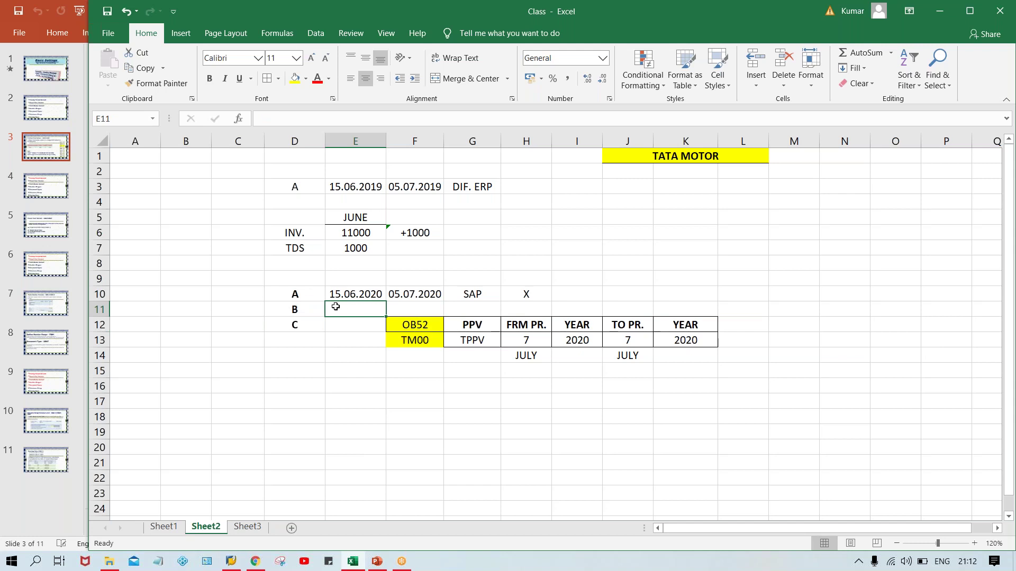
type("20.06")
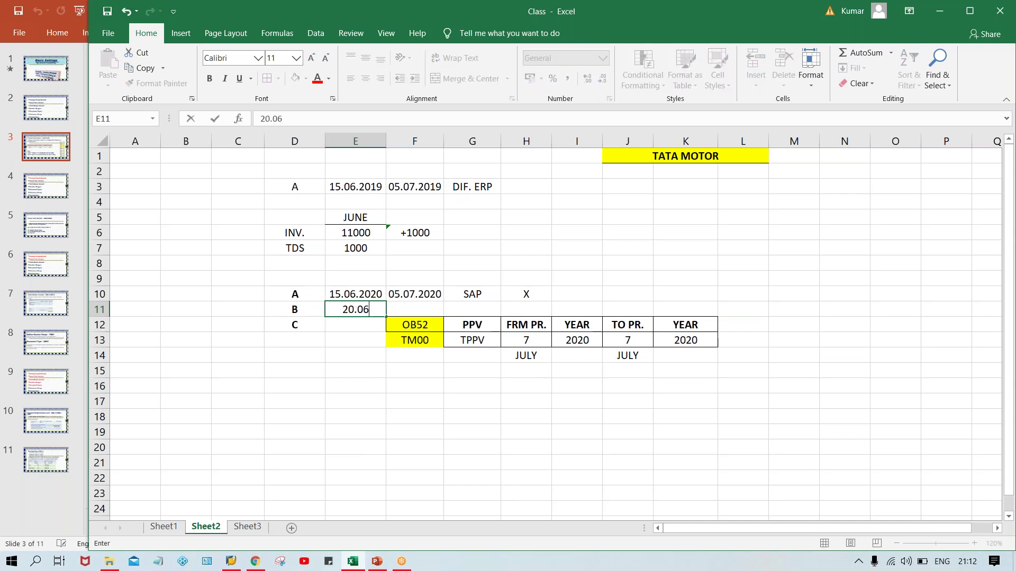
type(".2020")
key("Return")
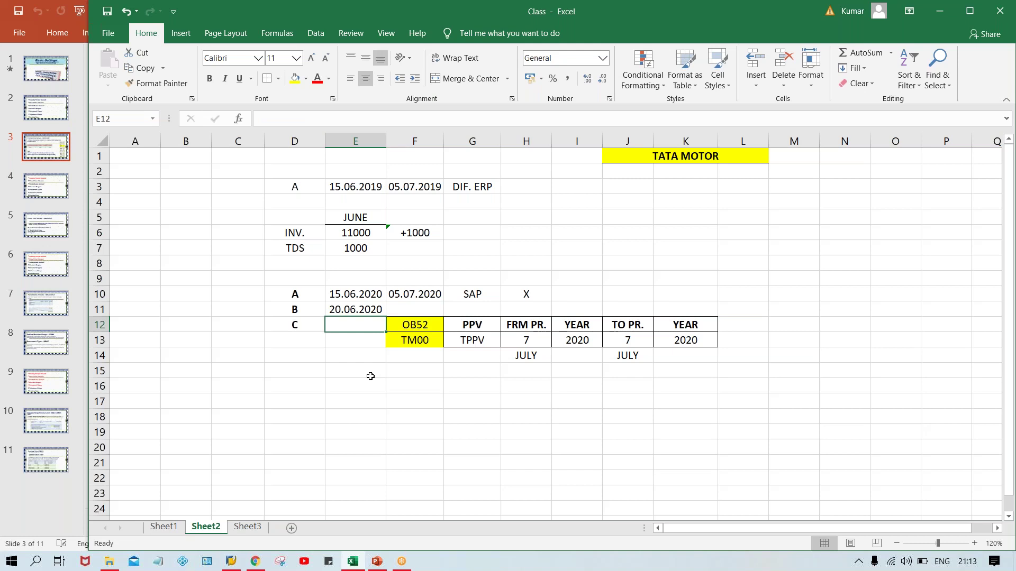
type("22.06.")
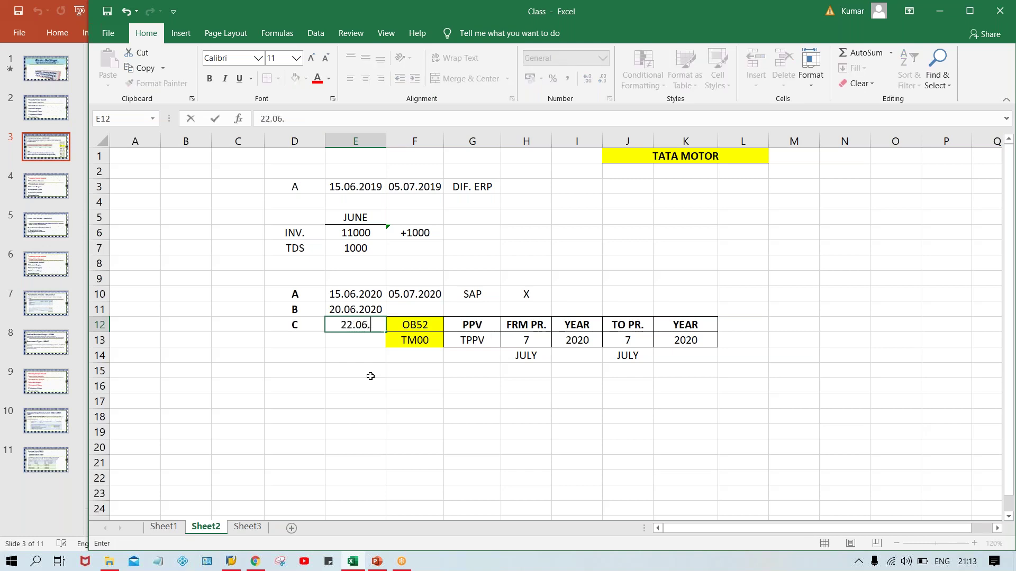
type("2020")
key("Return")
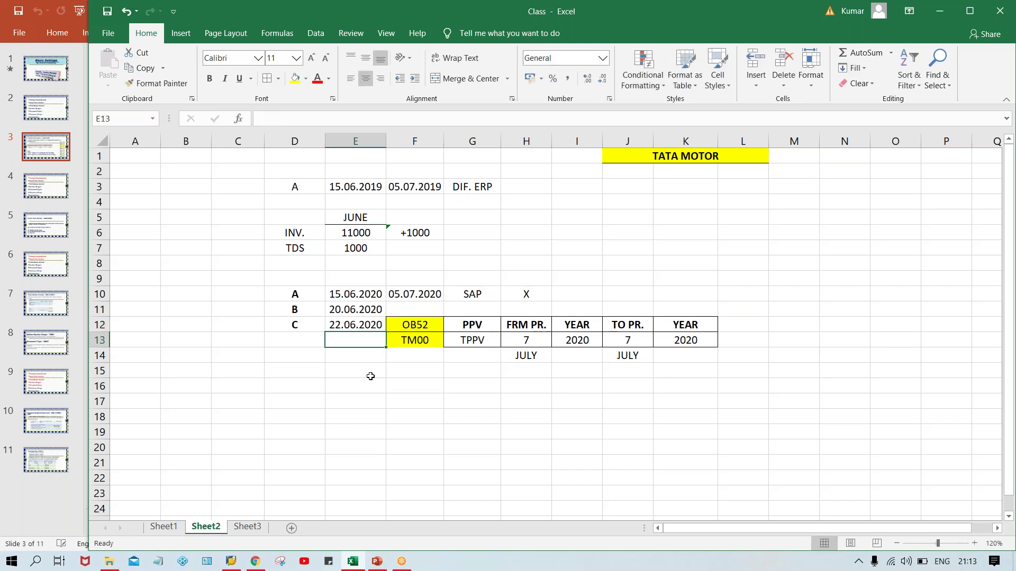
Set the from period in H13 to 6 and change the month label below it in H14 to JUNE.
left_click(309, 296)
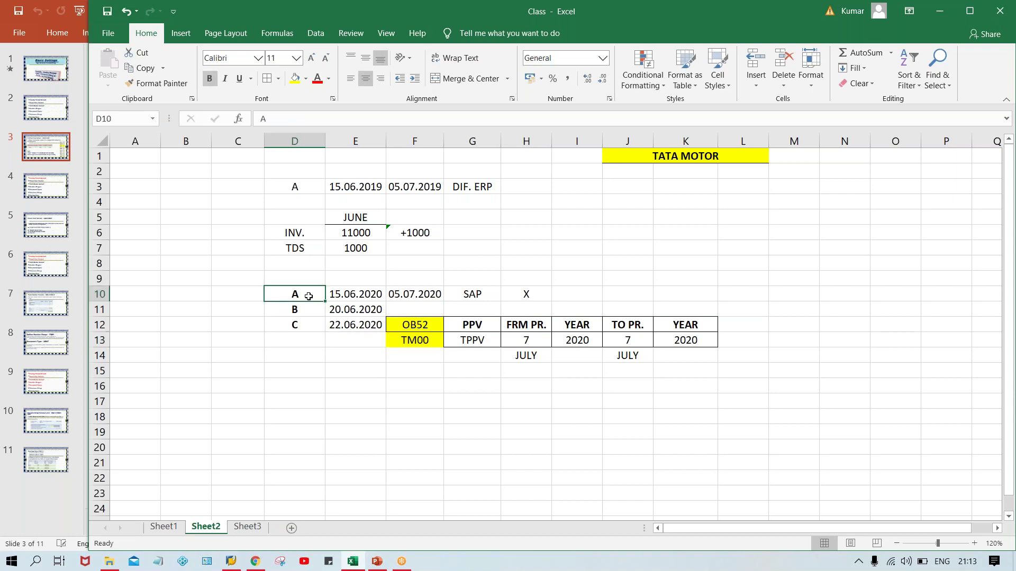
left_click(369, 290)
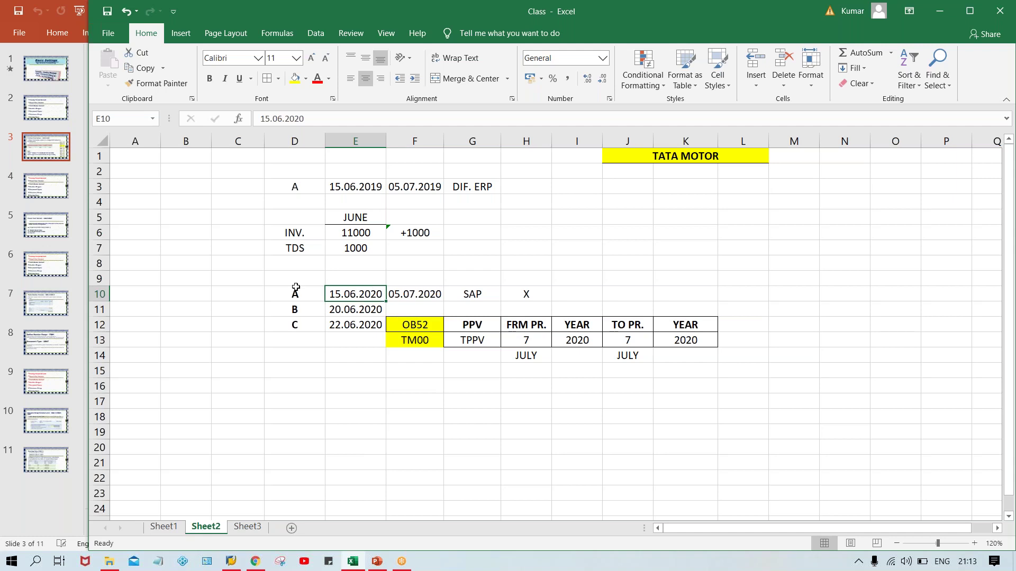
left_click(511, 340)
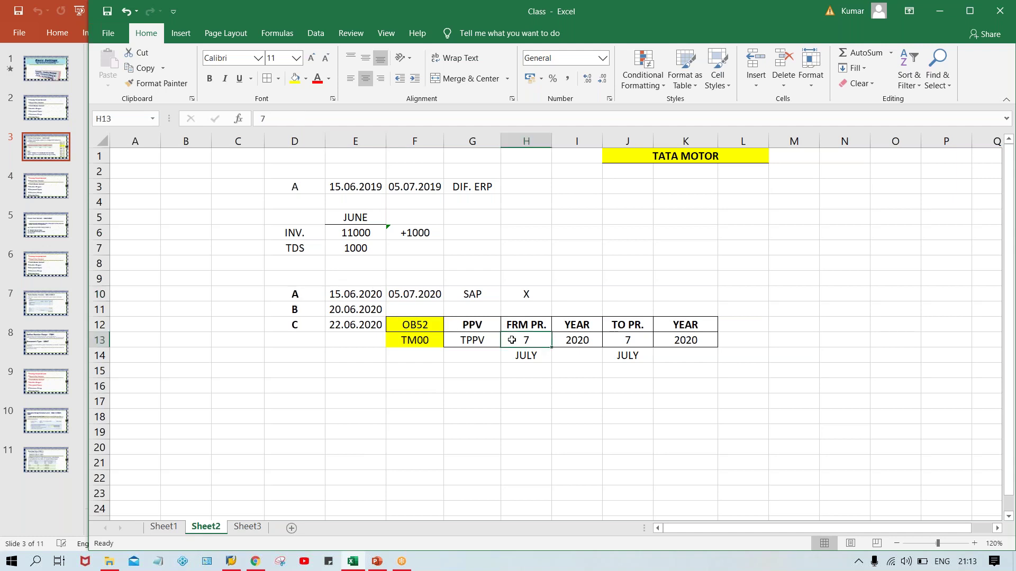
type("6")
key("ctrl+Return")
left_click(531, 357)
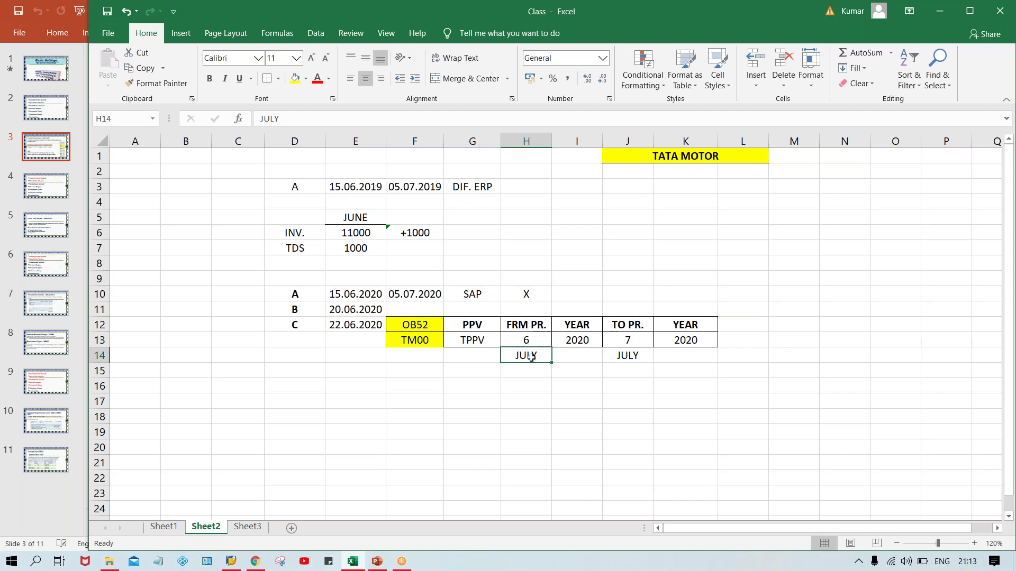
type("JUNE")
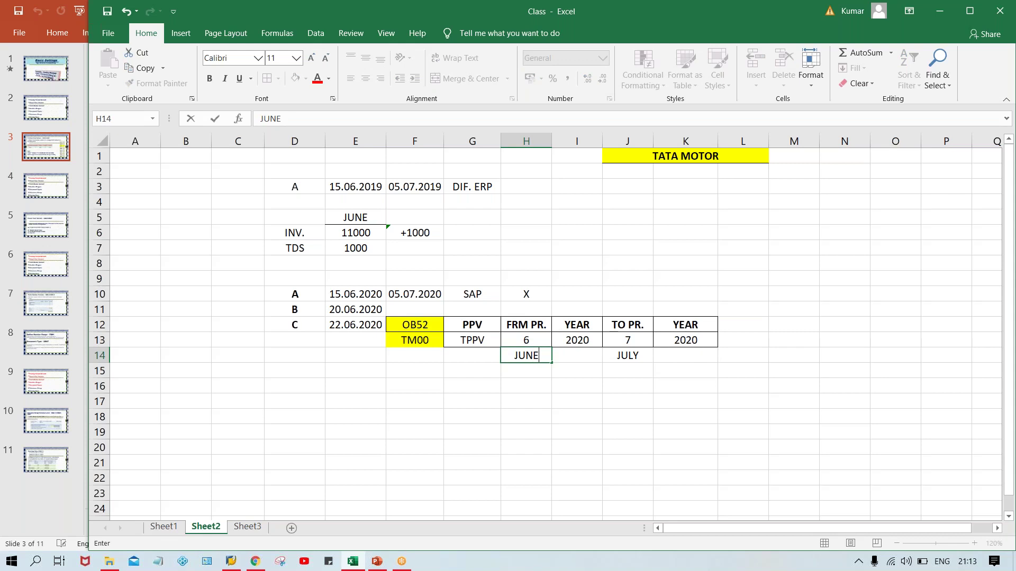
key("Return")
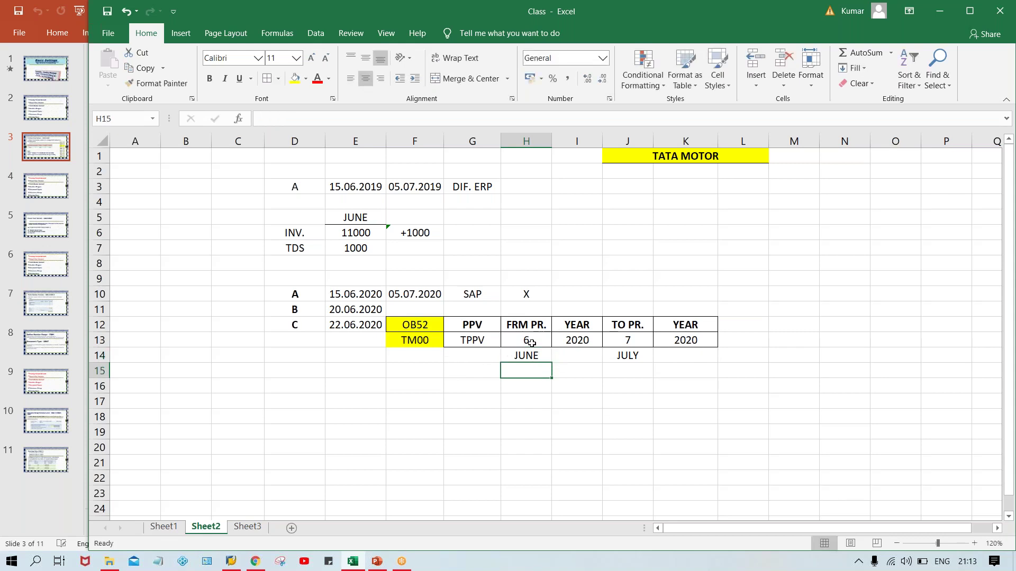
Examine the June dates in E10:E12 against the entries A, B and C in D10:D12.
left_click(314, 291)
left_click_drag(361, 296, 362, 336)
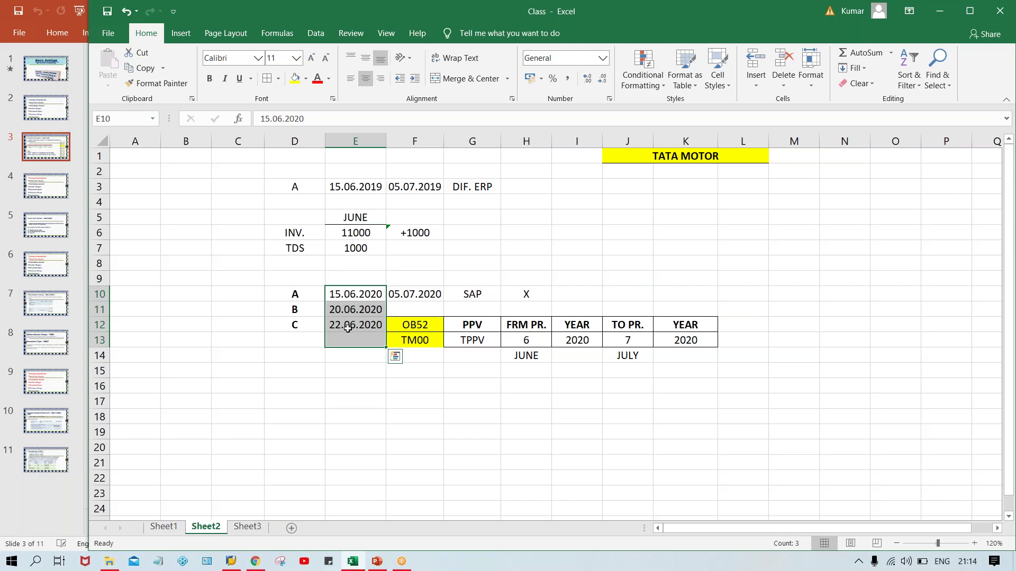
left_click(359, 292)
left_click_drag(308, 294, 339, 294)
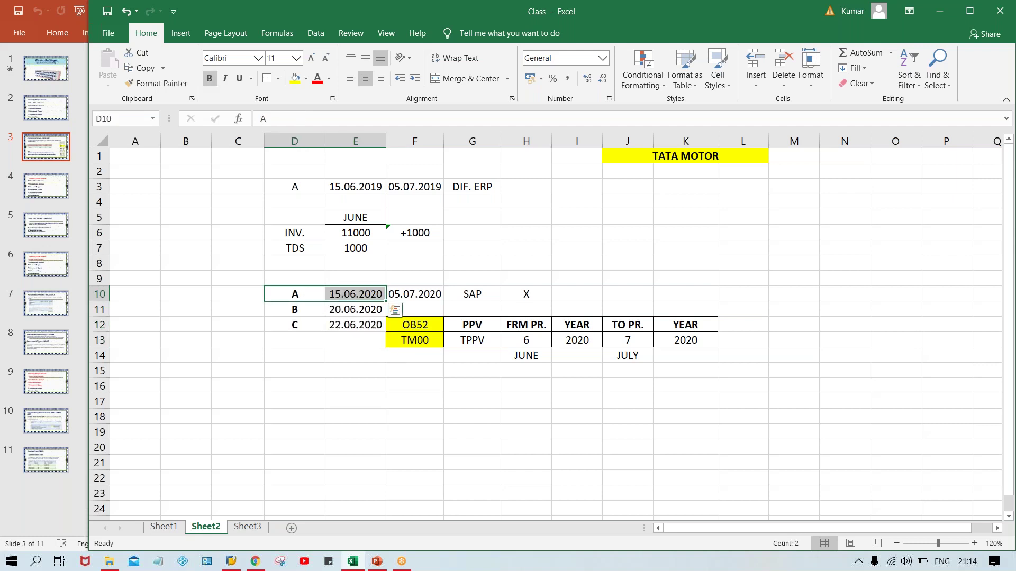
left_click_drag(349, 311, 349, 337)
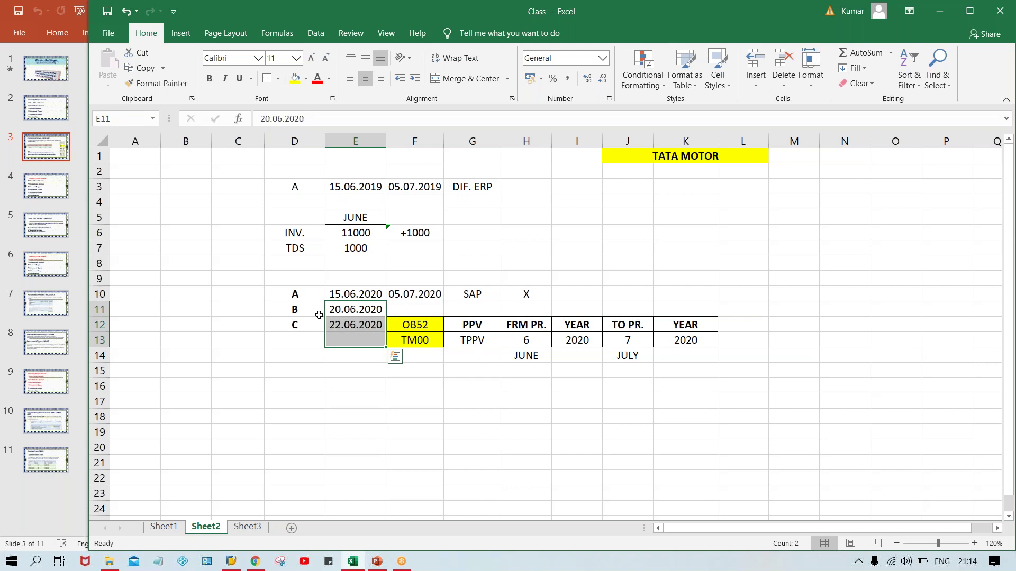
left_click(298, 314)
left_click(295, 331)
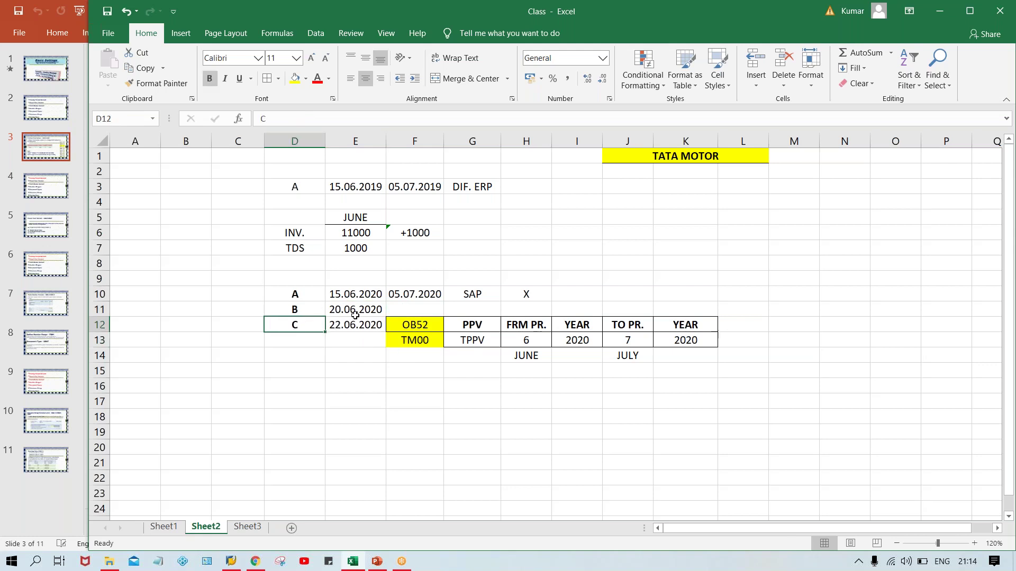
left_click(303, 295)
left_click(352, 297)
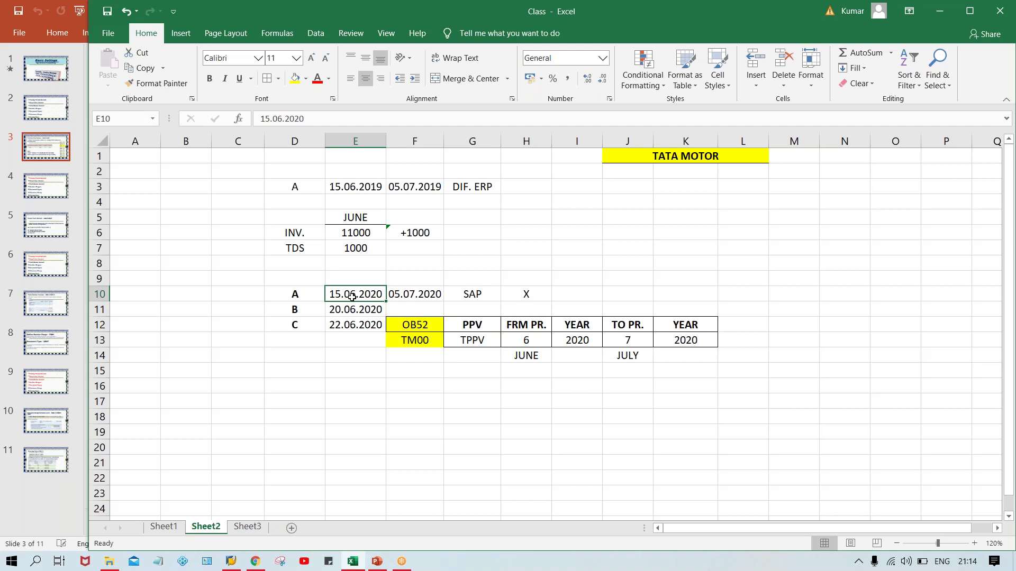
left_click(293, 295)
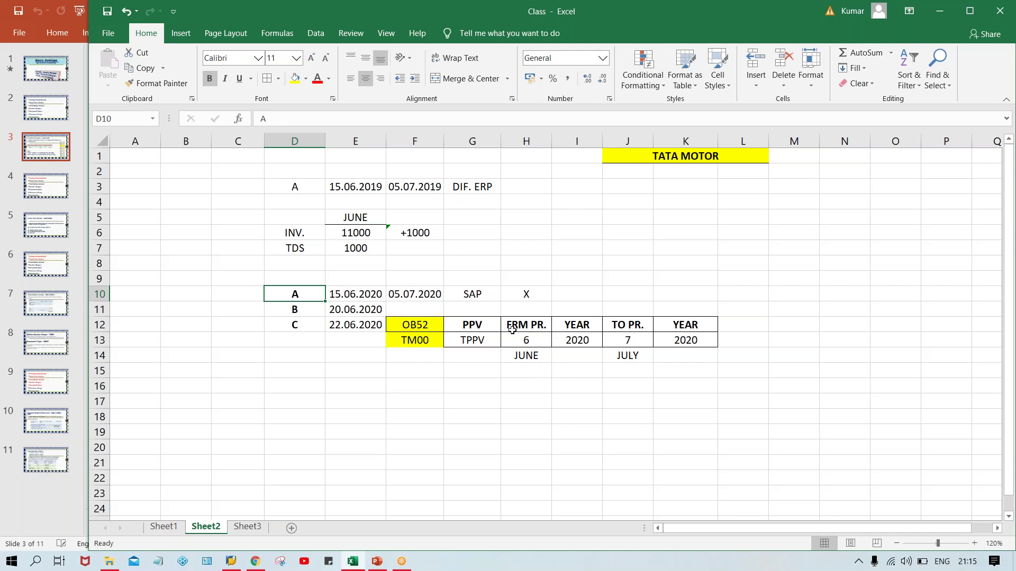
Duplicate the period block H12:K13, with its from period, to period and year columns, into L12:O13 alongside the original.
left_click(512, 334)
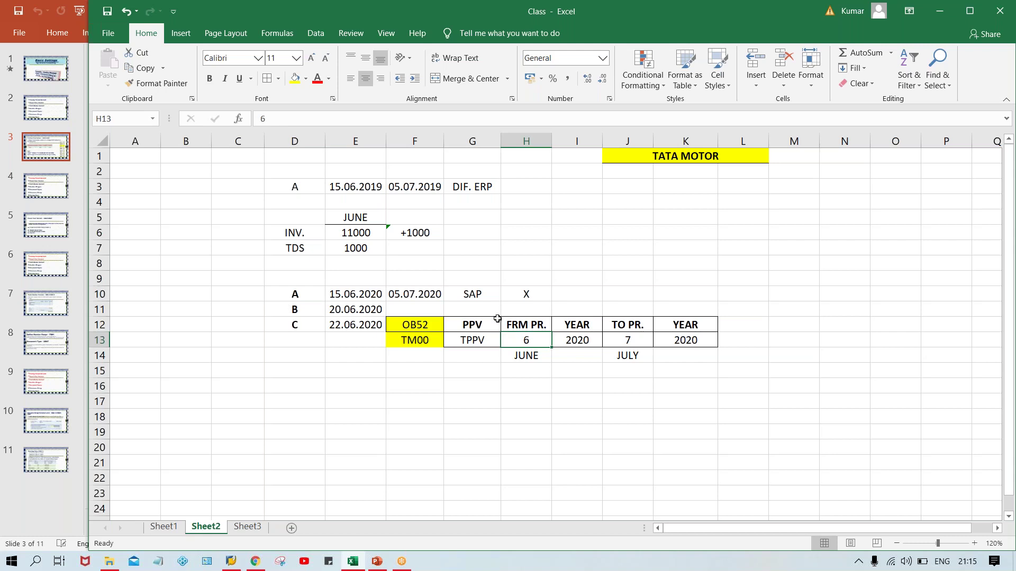
left_click(481, 324)
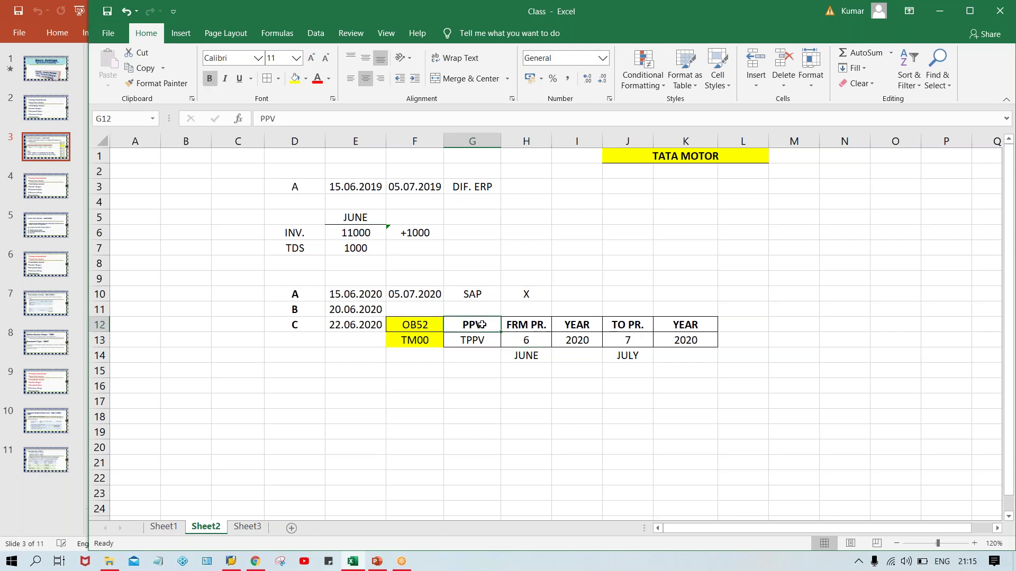
left_click_drag(527, 325, 683, 334)
key("ctrl+c")
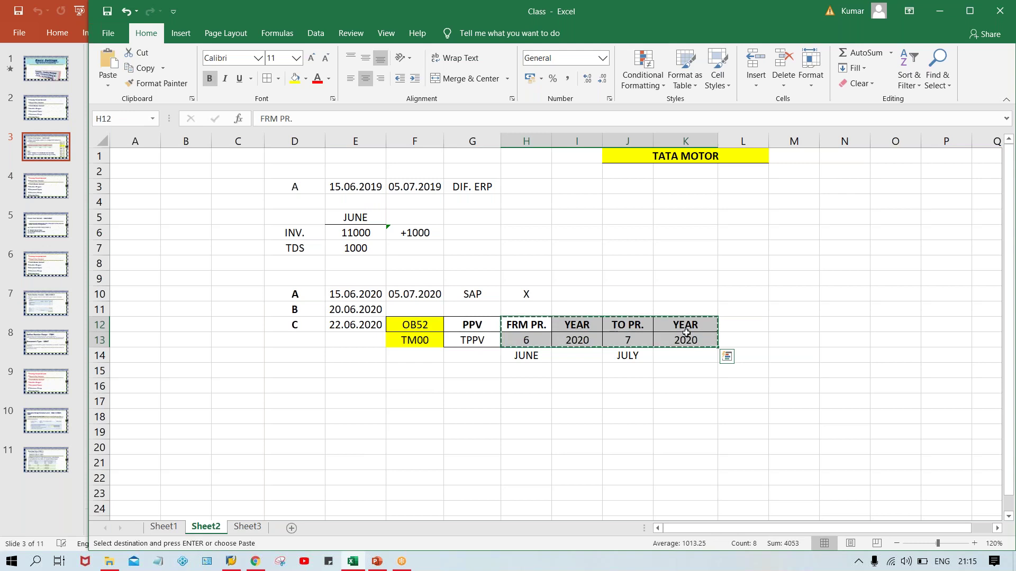
left_click(735, 320)
key("ctrl+v")
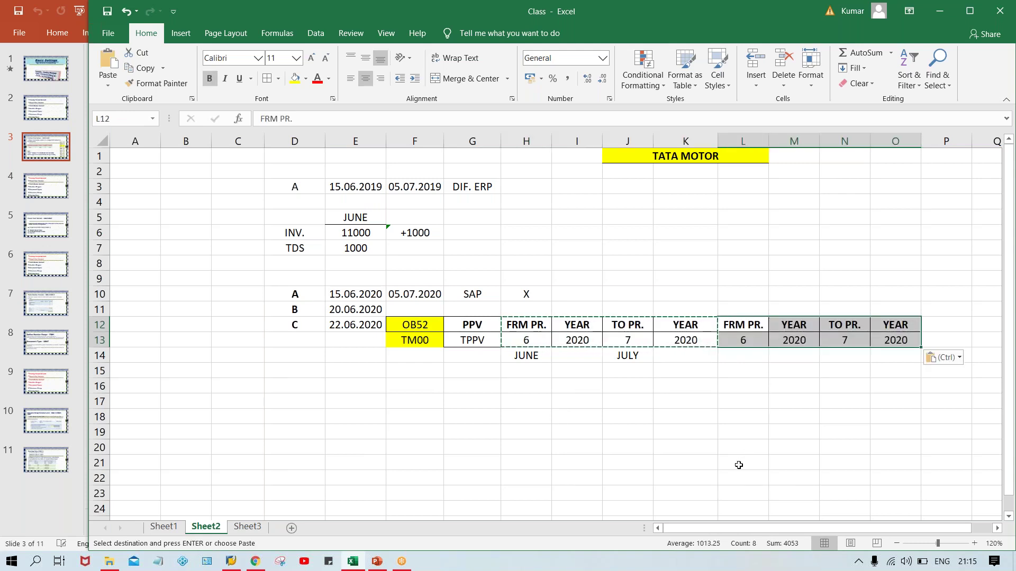
left_click(746, 329)
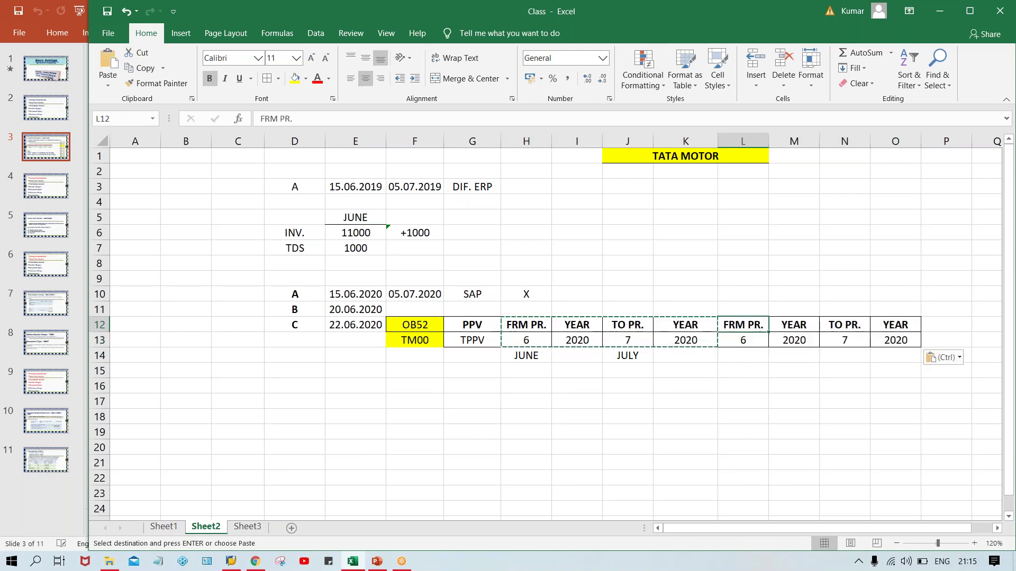
left_click(543, 329)
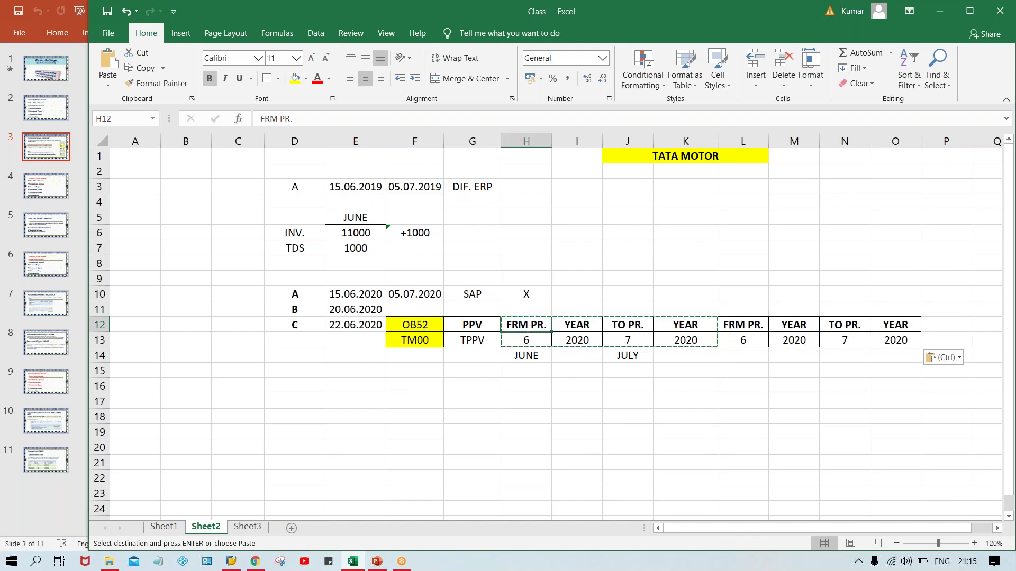
double_click(582, 374)
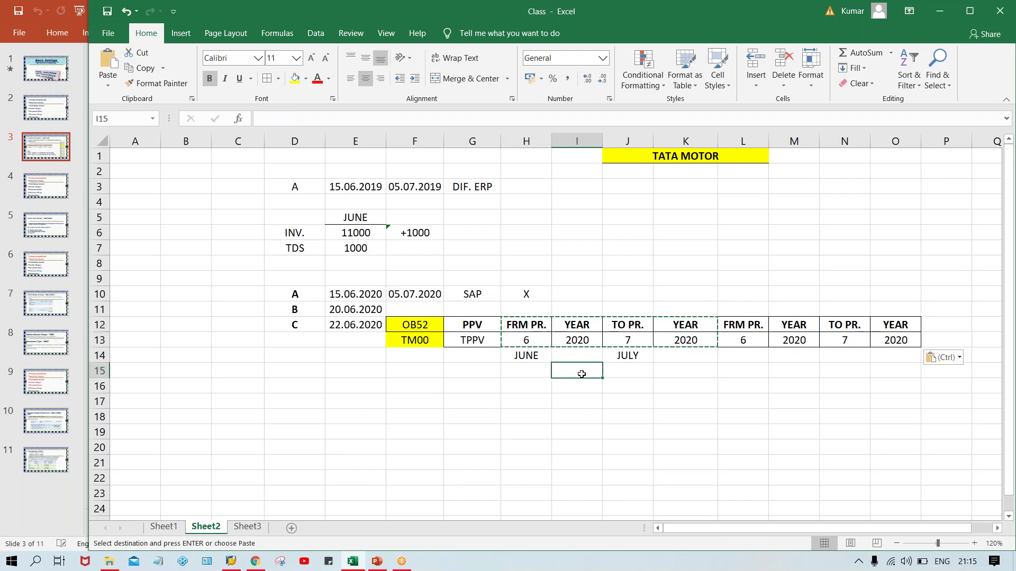
left_click(618, 380)
left_click_drag(523, 324, 882, 342)
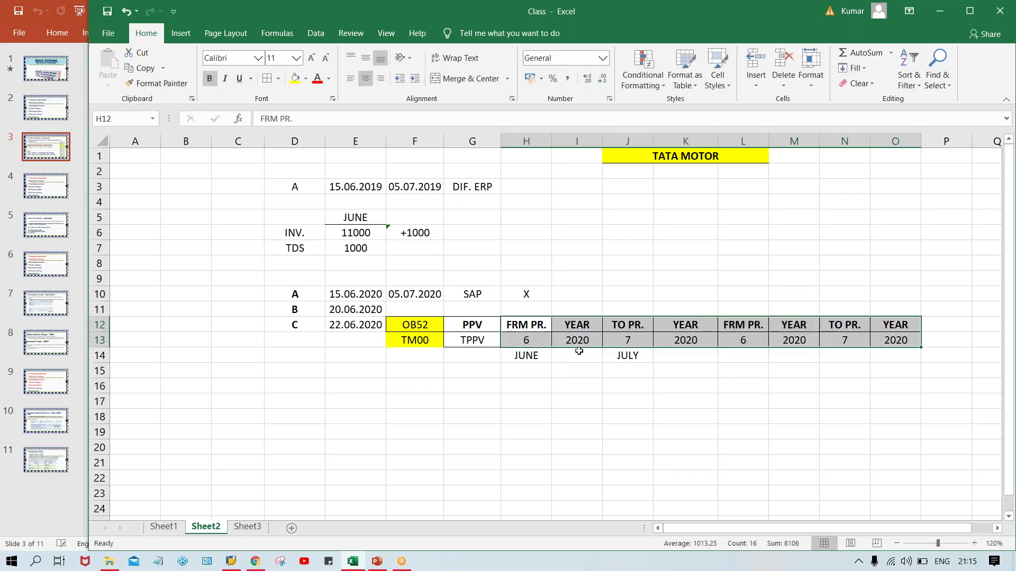
Rename the from-period headings to FRM PR.1 in H12 and FRM PR.2 in L12.
double_click(546, 326)
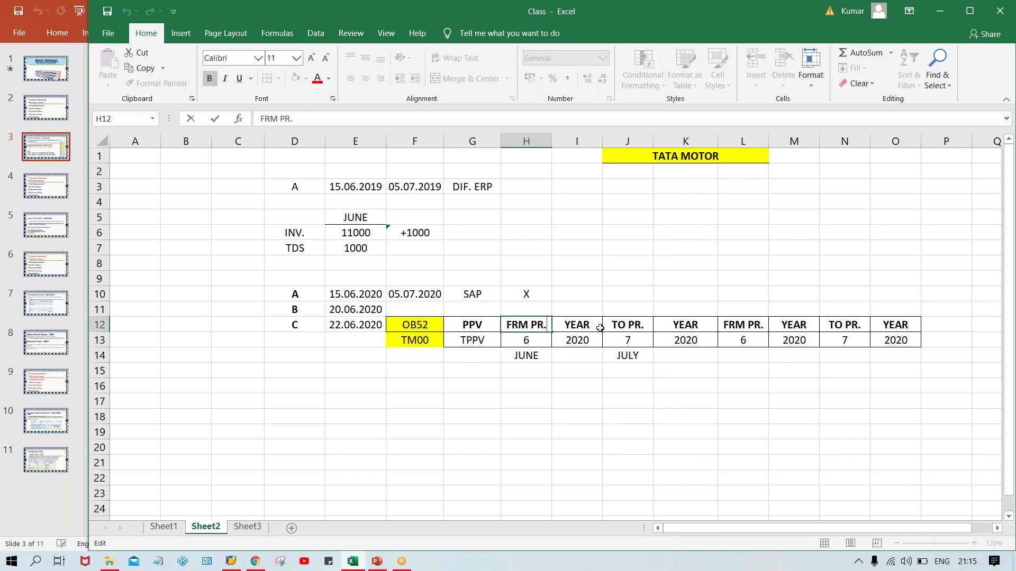
type("1")
left_click(644, 327)
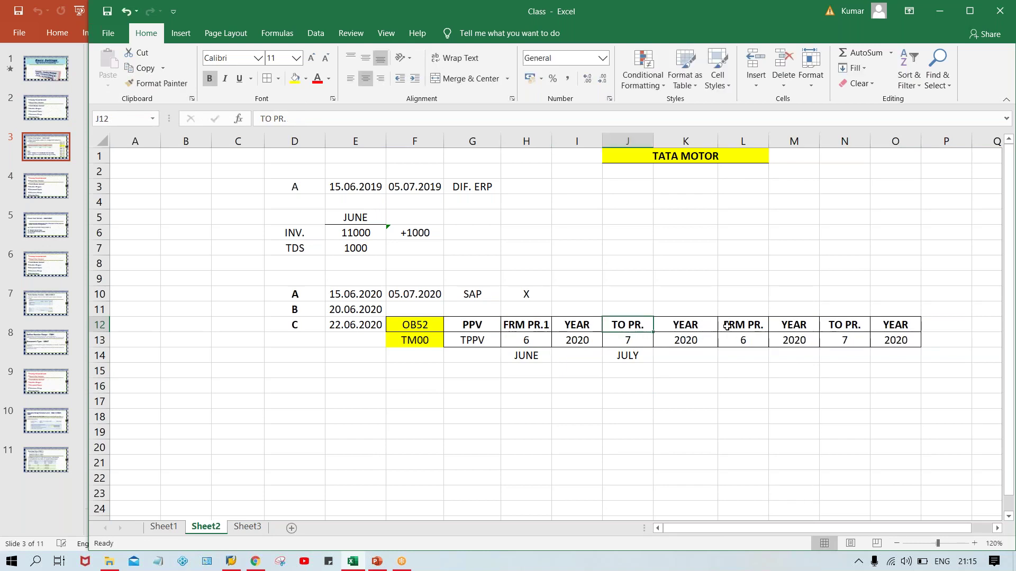
double_click(762, 327)
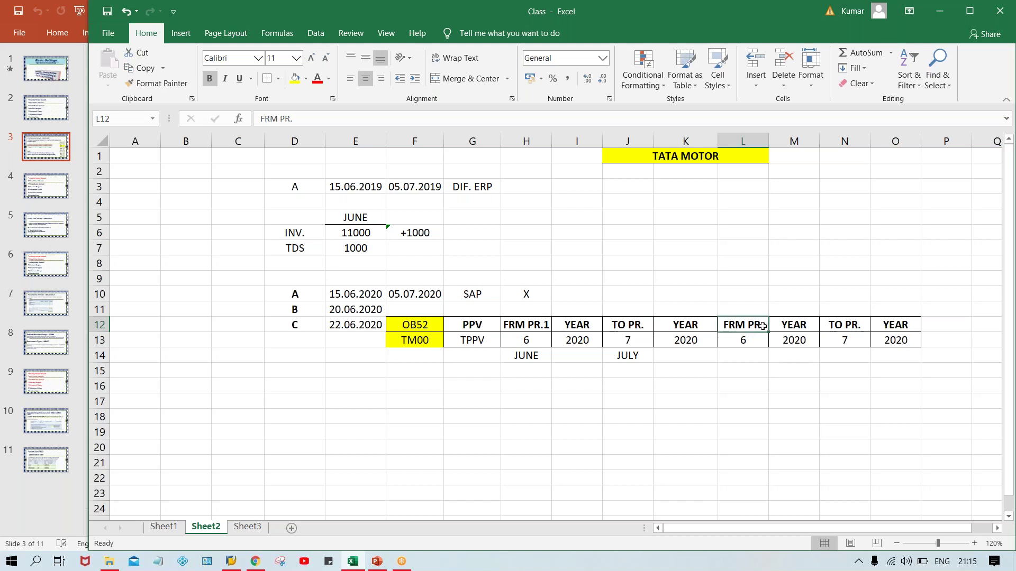
type("2")
key("Return")
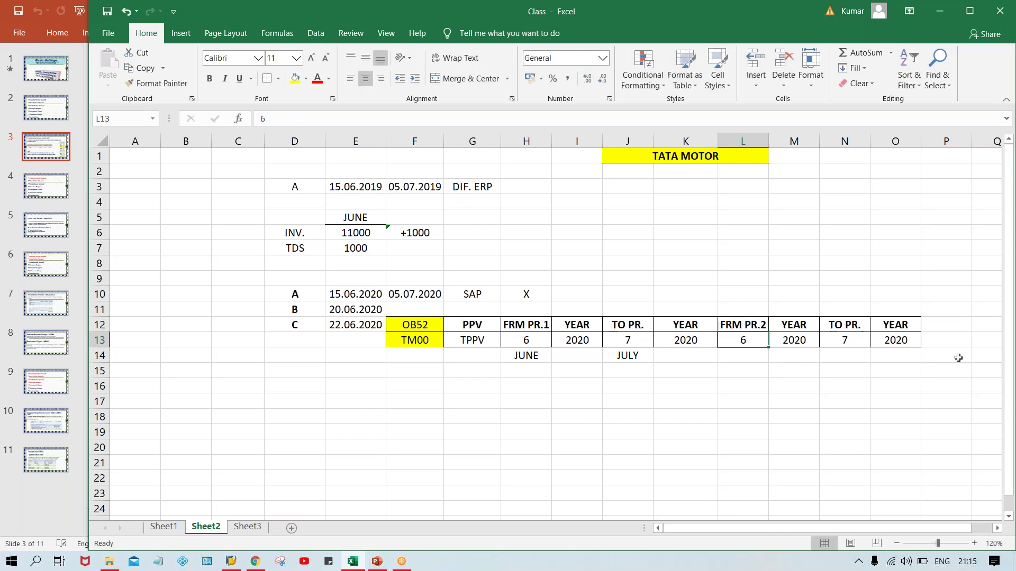
Format the first period block H12:K13 in bold red text.
left_click_drag(539, 319, 690, 329)
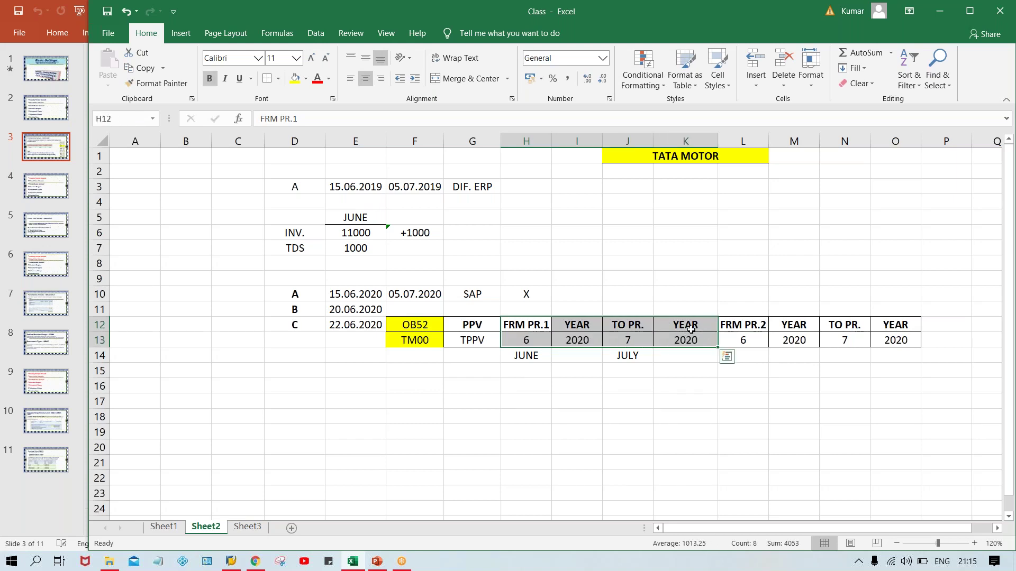
key("ctrl+b")
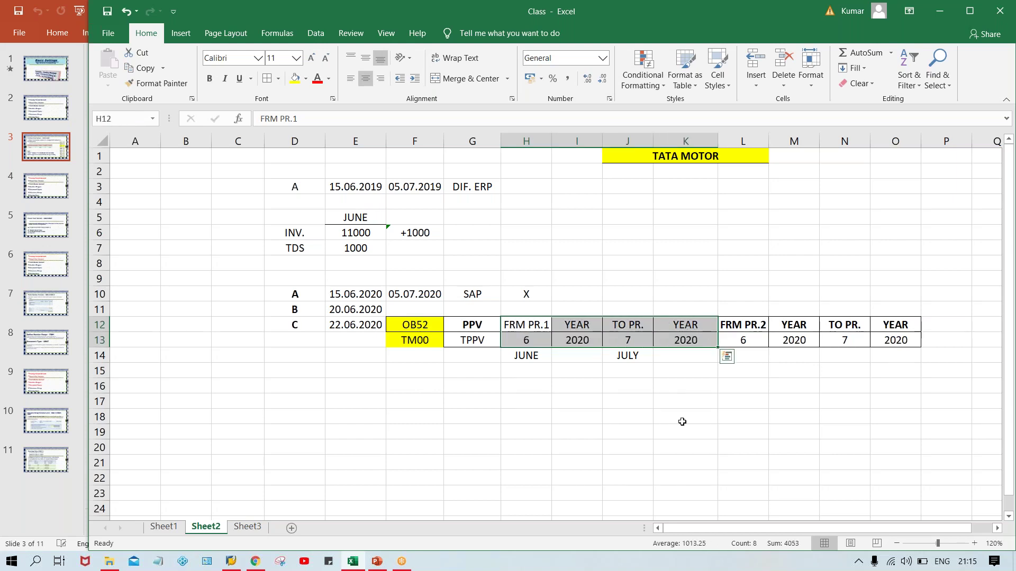
key("ctrl+b")
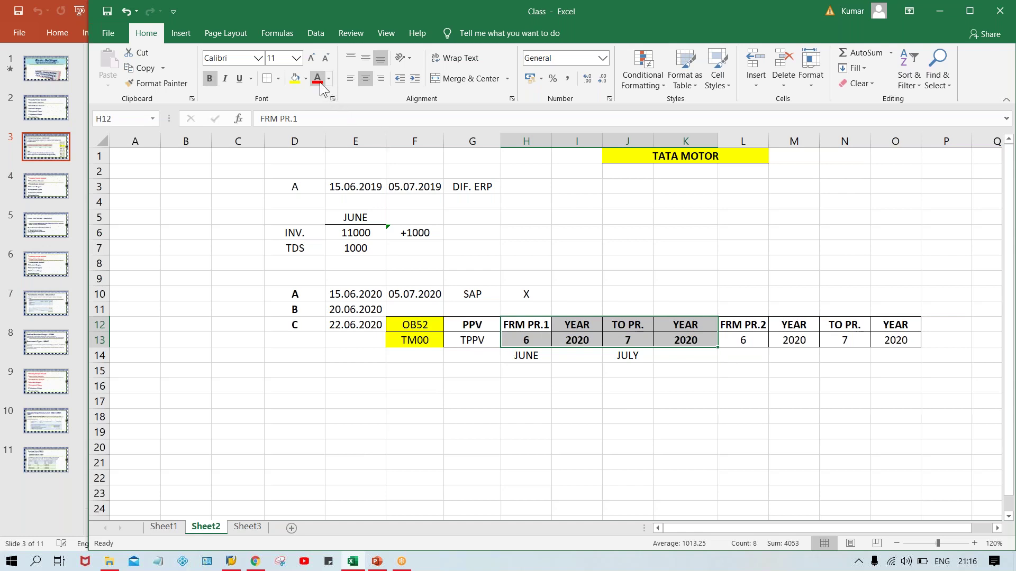
left_click(317, 78)
left_click(610, 437)
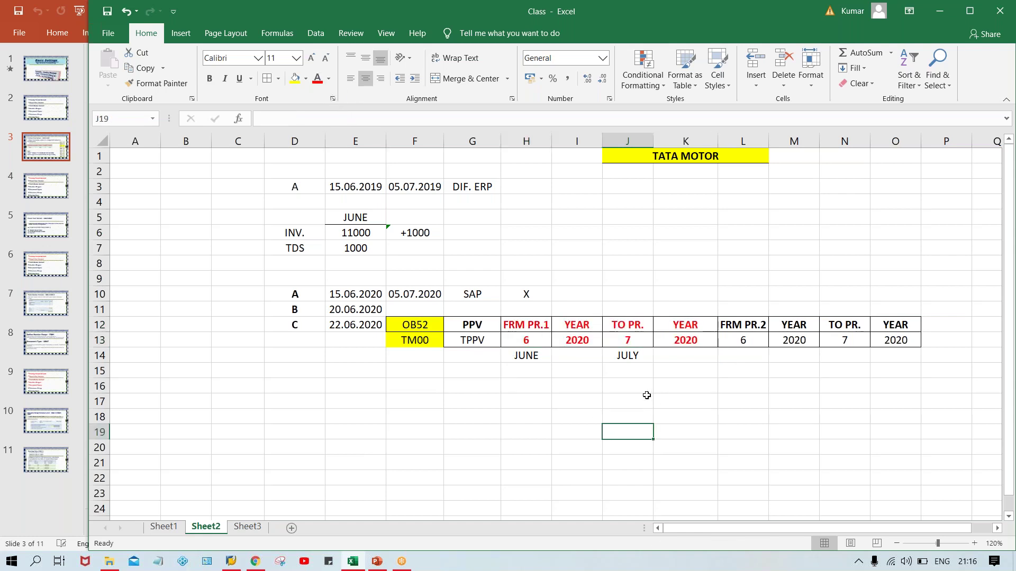
Set the from period of the first block in H13 to 7.
left_click(537, 325)
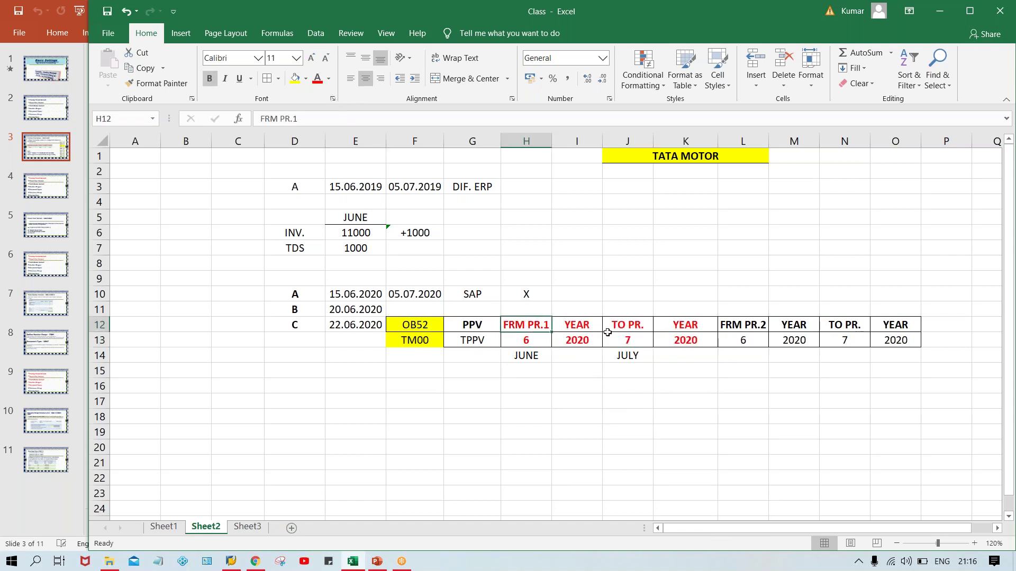
left_click(532, 339)
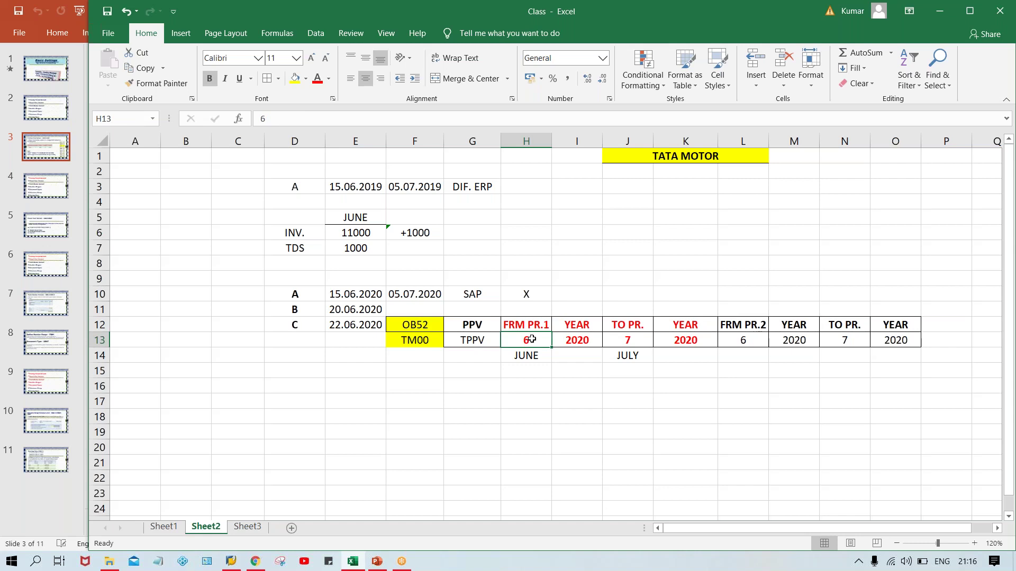
type("7")
left_click(532, 421)
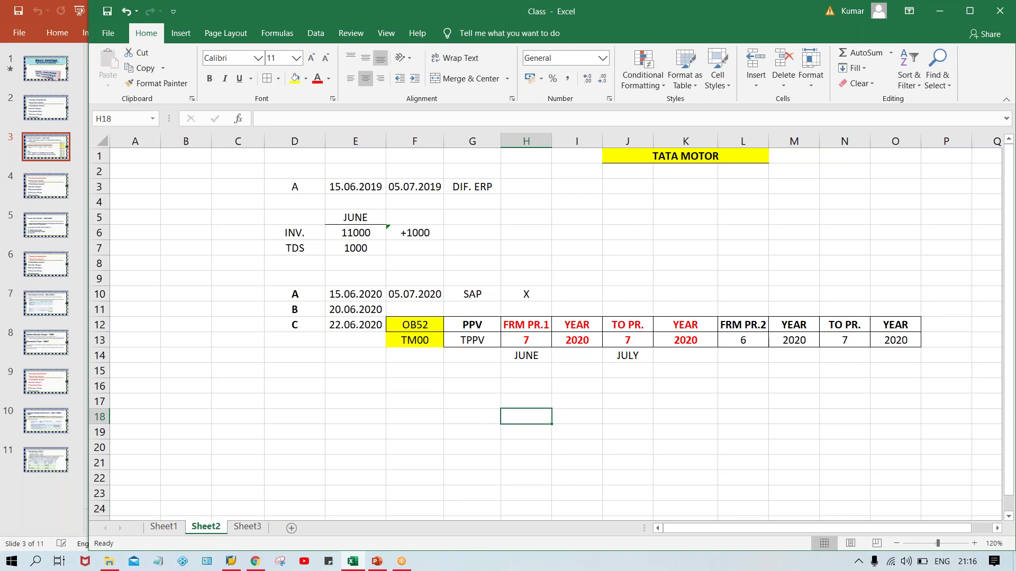
Enter the bold heading ATH GRP. in P12, after the last year column.
left_click(945, 324)
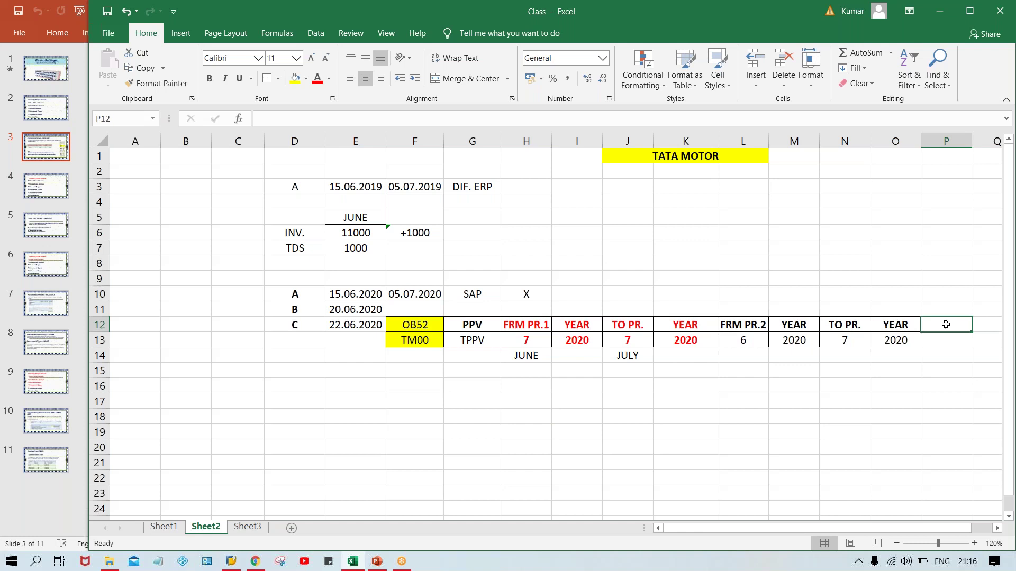
type("AUTH")
key("BackSpace")
key("BackSpace")
key("BackSpace")
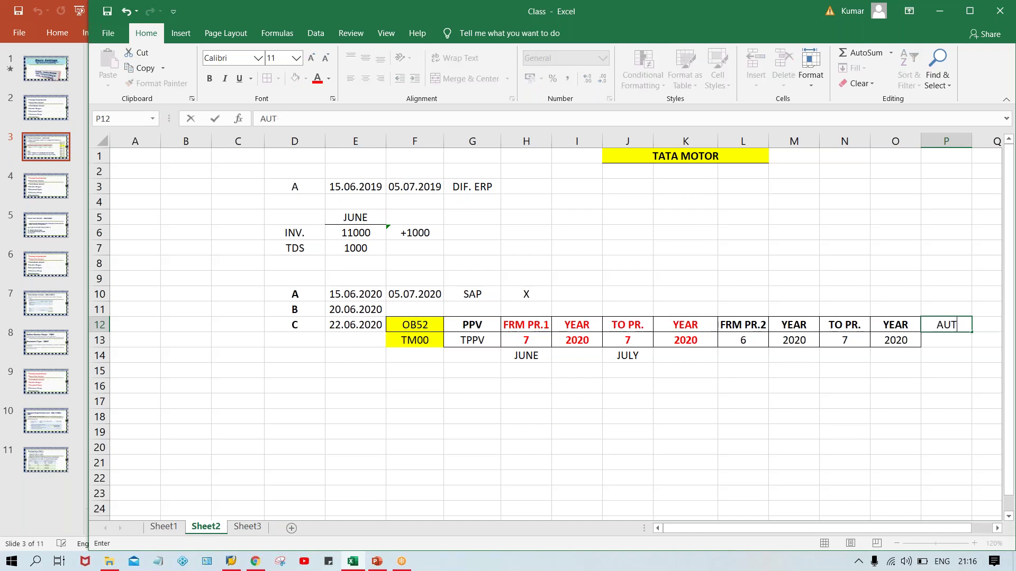
type("TH GRP.")
key("Return")
left_click(945, 324)
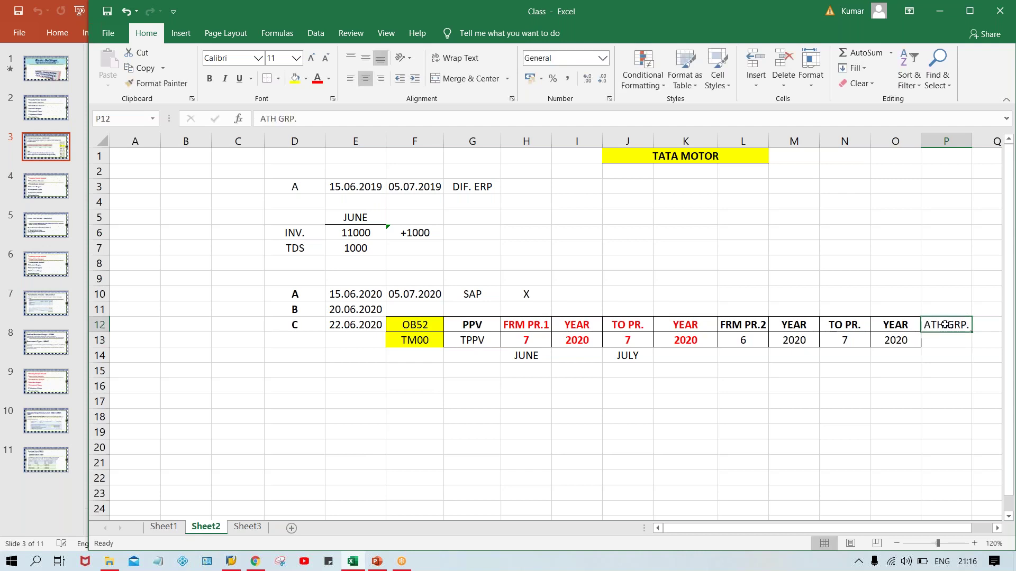
key("ctrl+b")
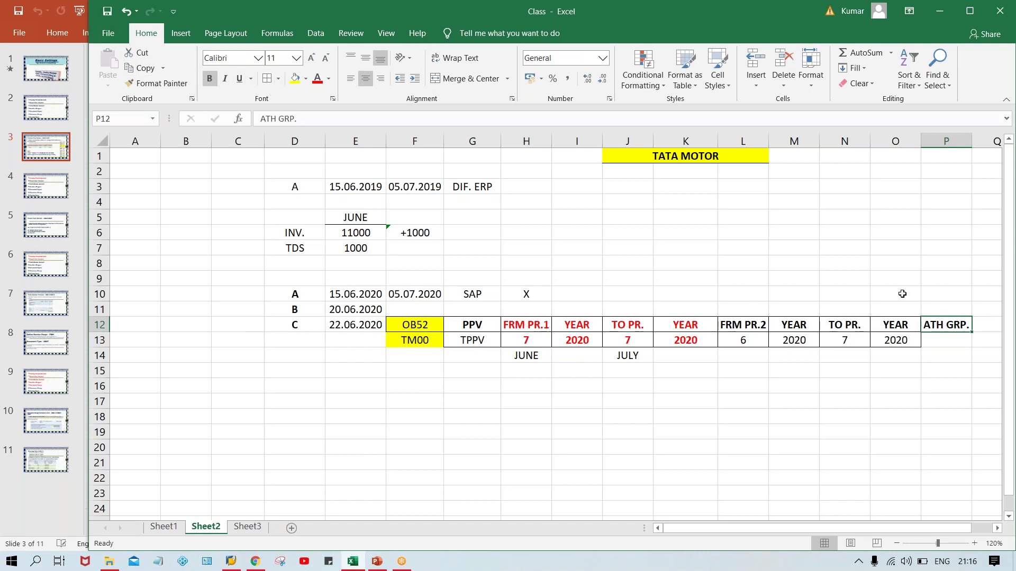
Fill the empty cell P13 below the ATH GRP. heading with yellow and give it borders.
left_click(942, 344)
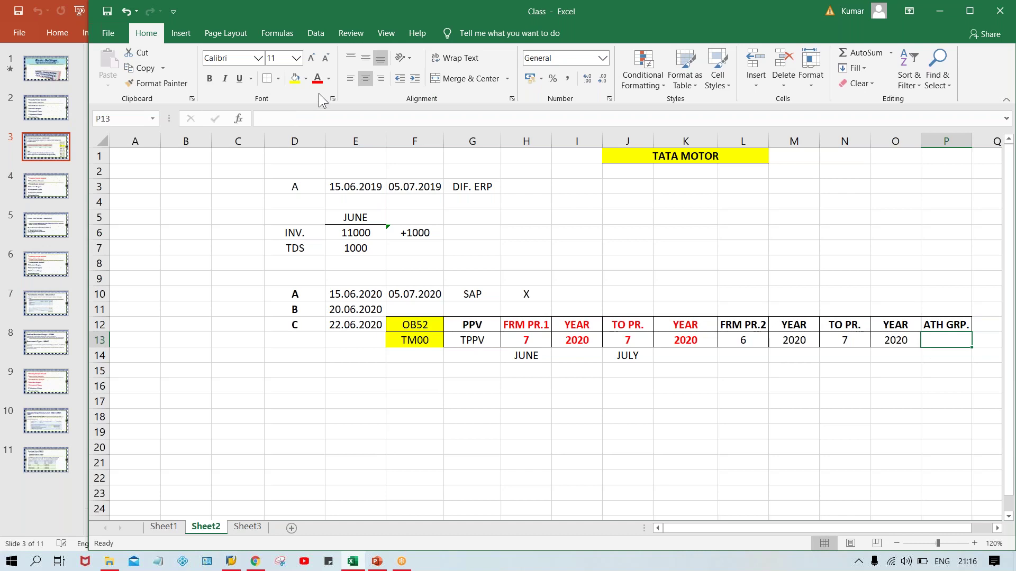
left_click(295, 78)
left_click(940, 404)
left_click(945, 339)
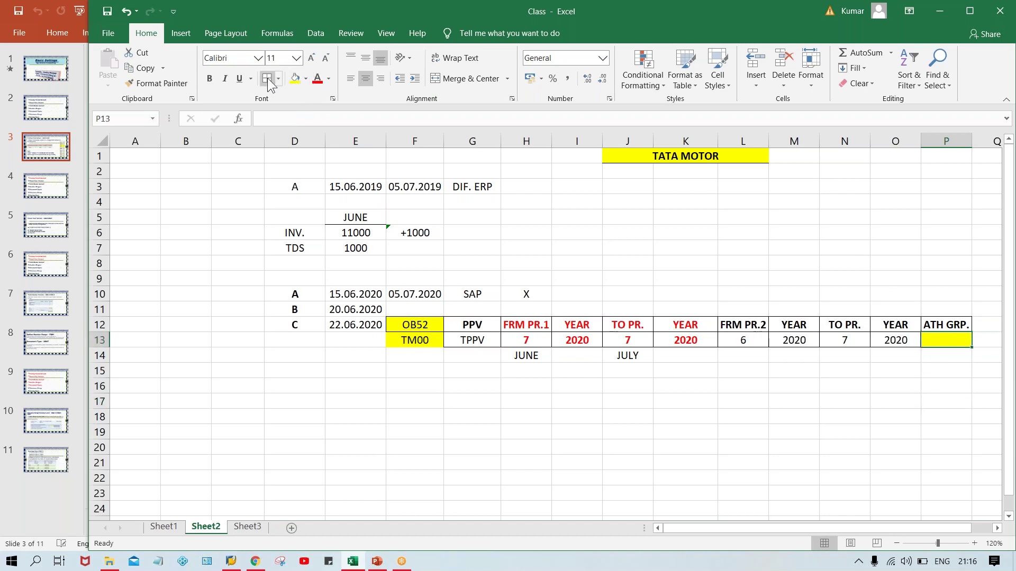
left_click(752, 443)
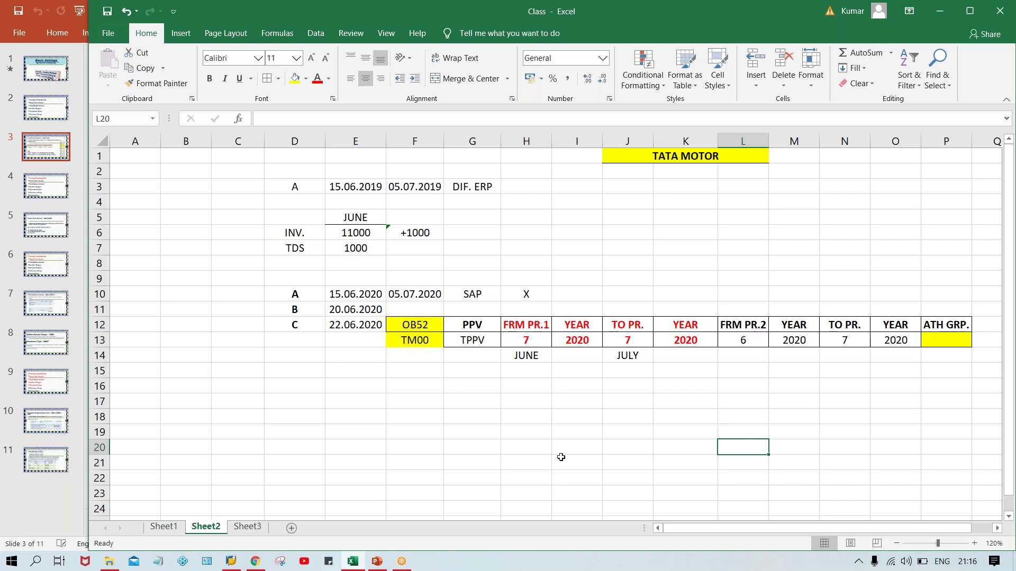
Examine the from and to periods of the first block H12:K13 against the second block L12:O13.
left_click(536, 323)
key("Down")
key("Right")
key("Right")
left_click(531, 341)
left_click(625, 341)
left_click(516, 340)
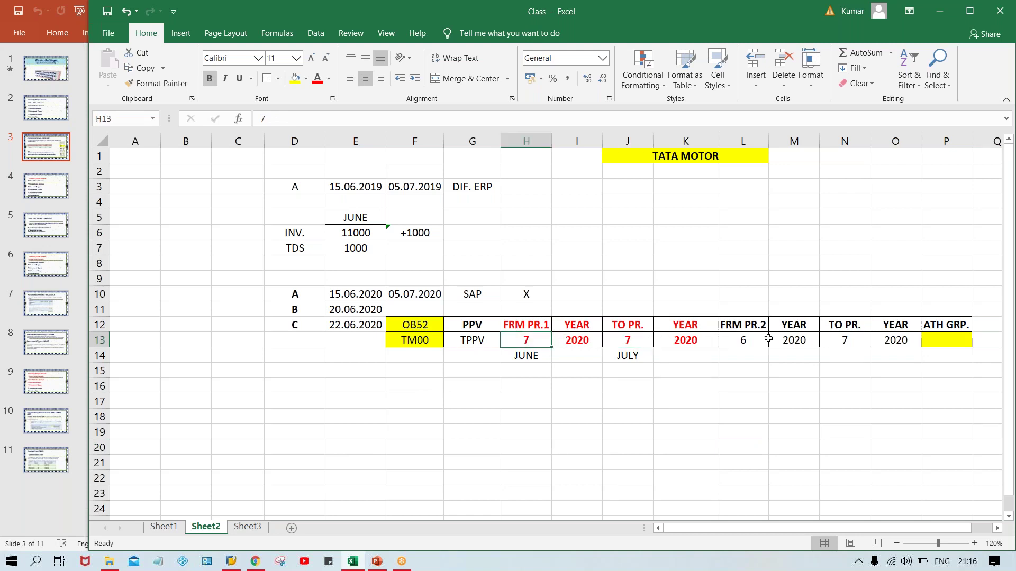
left_click_drag(534, 319, 675, 339)
left_click(762, 331)
left_click_drag(762, 331, 897, 335)
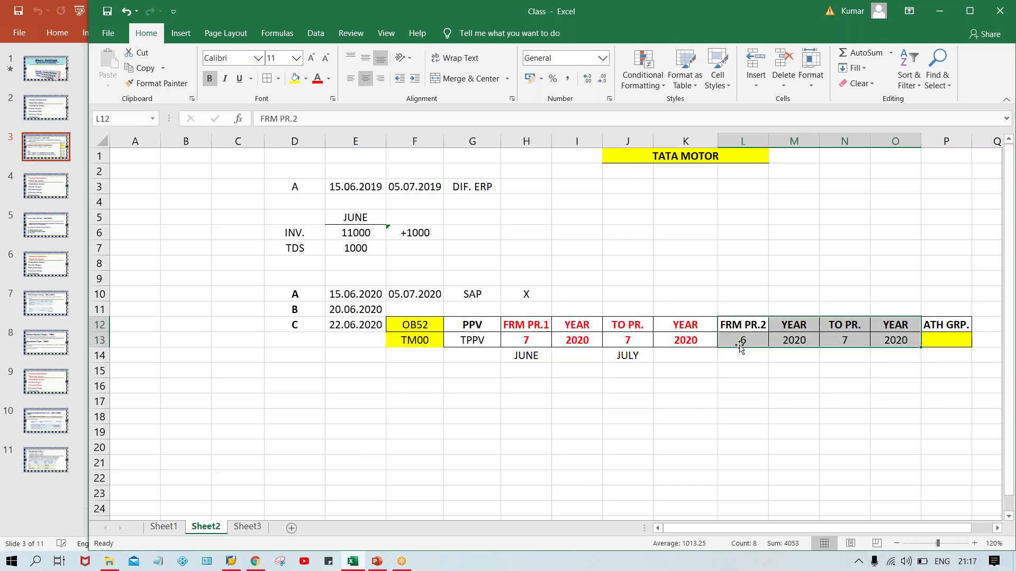
Set the from period of the second block in L13 to 7.
left_click(734, 342)
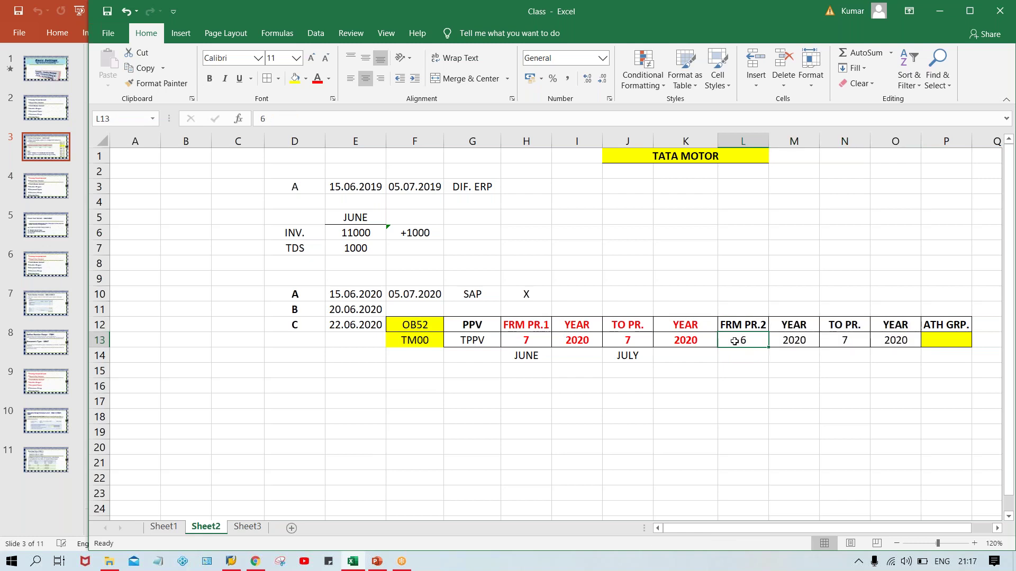
type("7")
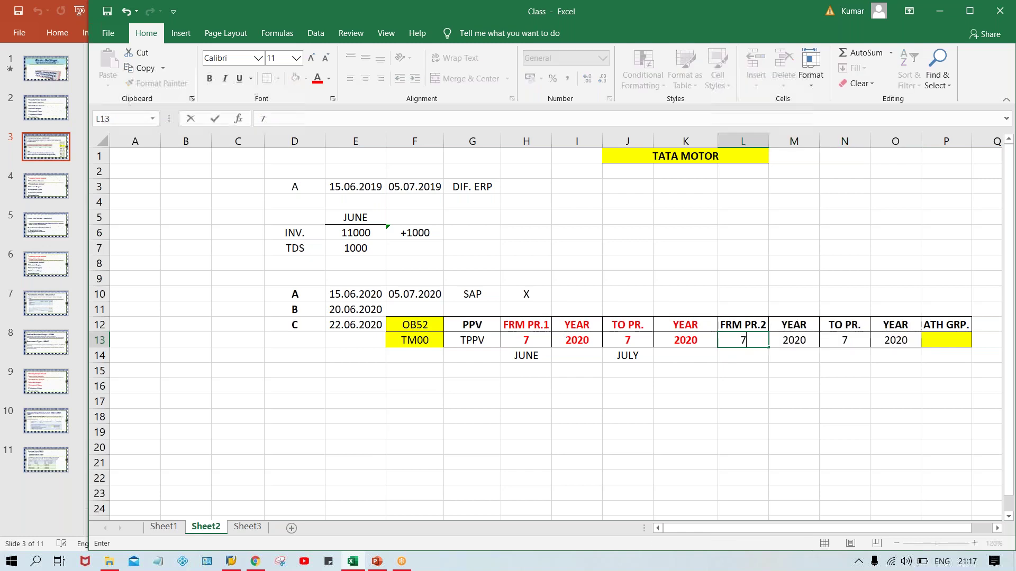
left_click(777, 415)
Compare the from period in L13 with the to period in N13 of the second block.
left_click(746, 339)
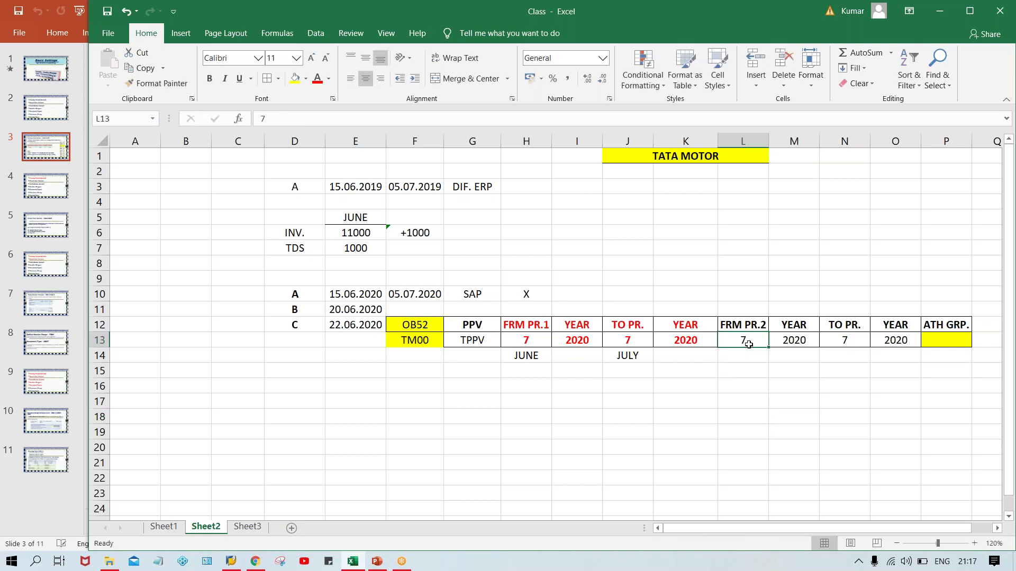
left_click(844, 343)
left_click(730, 338)
left_click(855, 349)
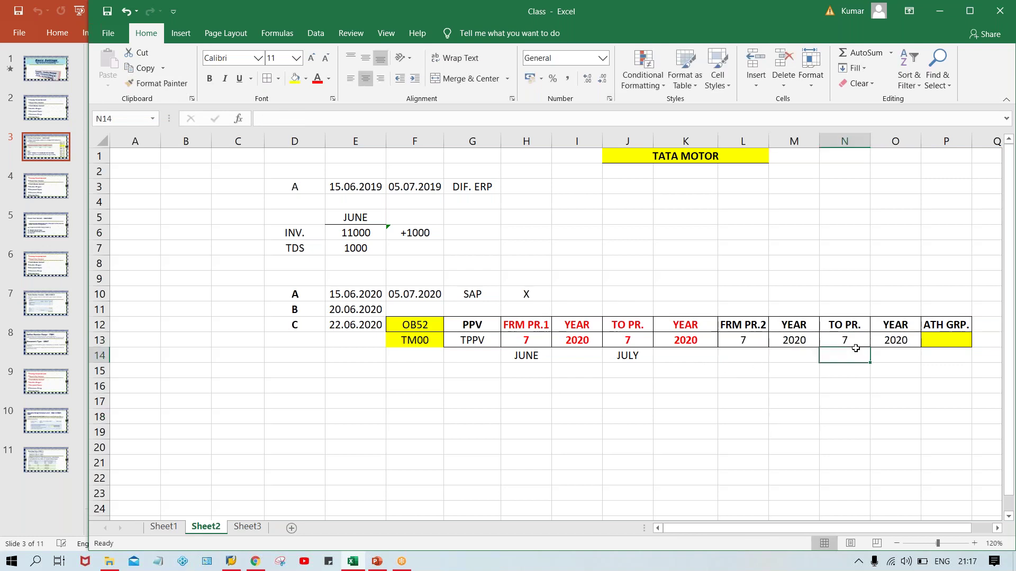
left_click(730, 338)
left_click(849, 336)
left_click(758, 336)
left_click(854, 343)
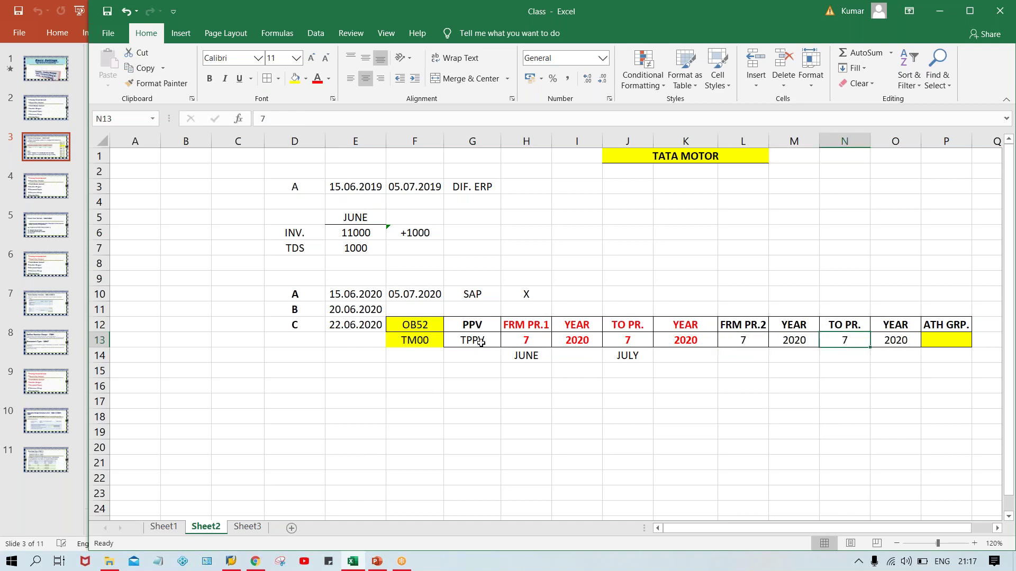
Set the from period of the first block in H13 to 6.
left_click(530, 336)
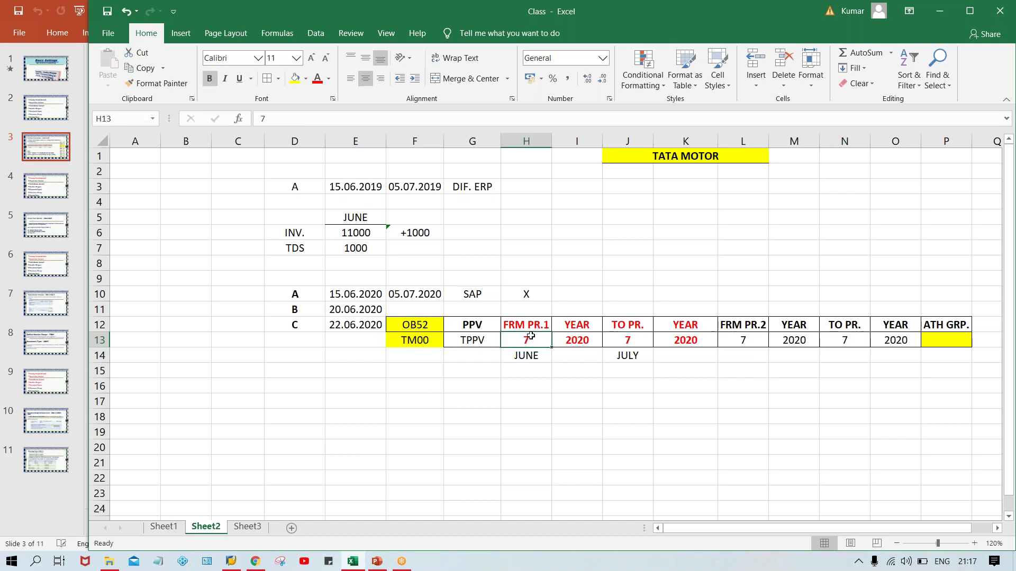
type("6")
key("Tab")
key("Tab")
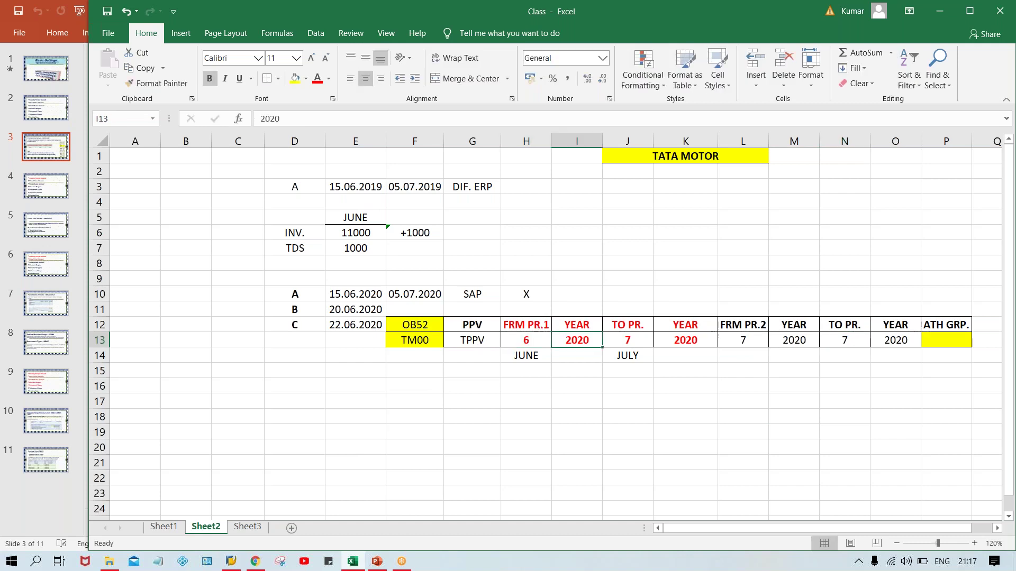
Set the first block's to period in J13 to 6 and compare the from and to periods of both blocks.
type("6")
key("Return")
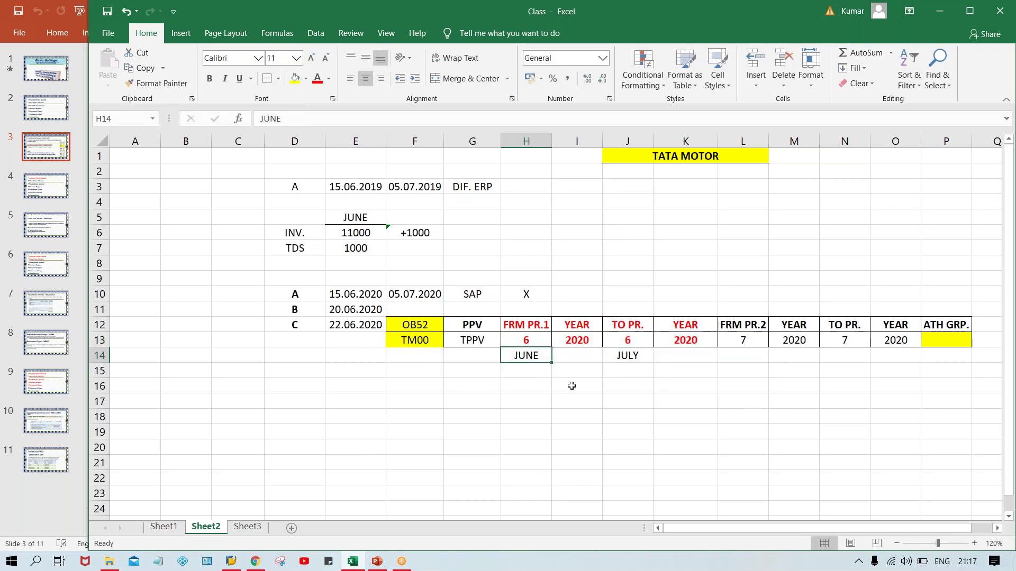
left_click(531, 342)
left_click(627, 343)
left_click(756, 339)
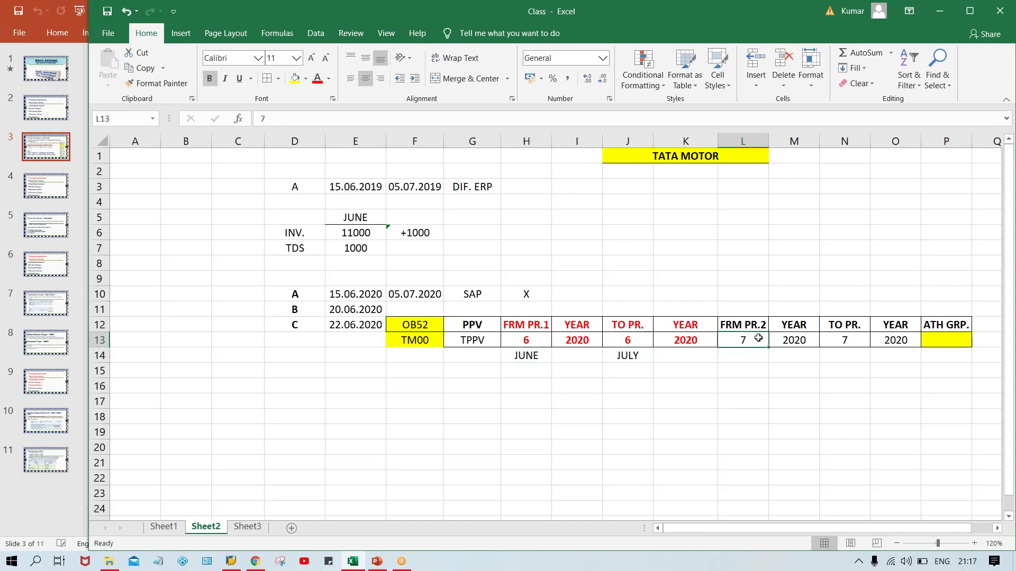
left_click(844, 345)
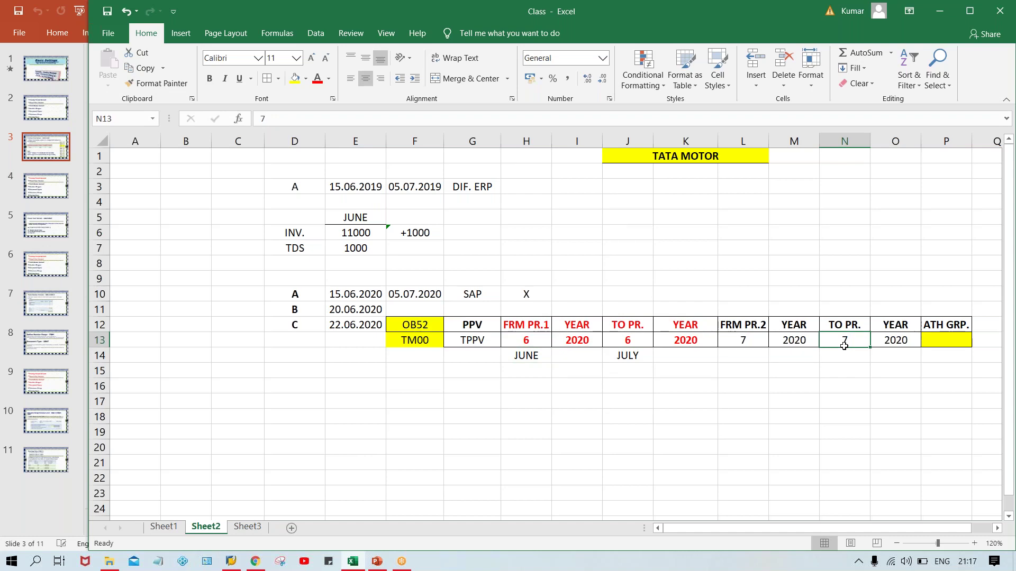
left_click(512, 338)
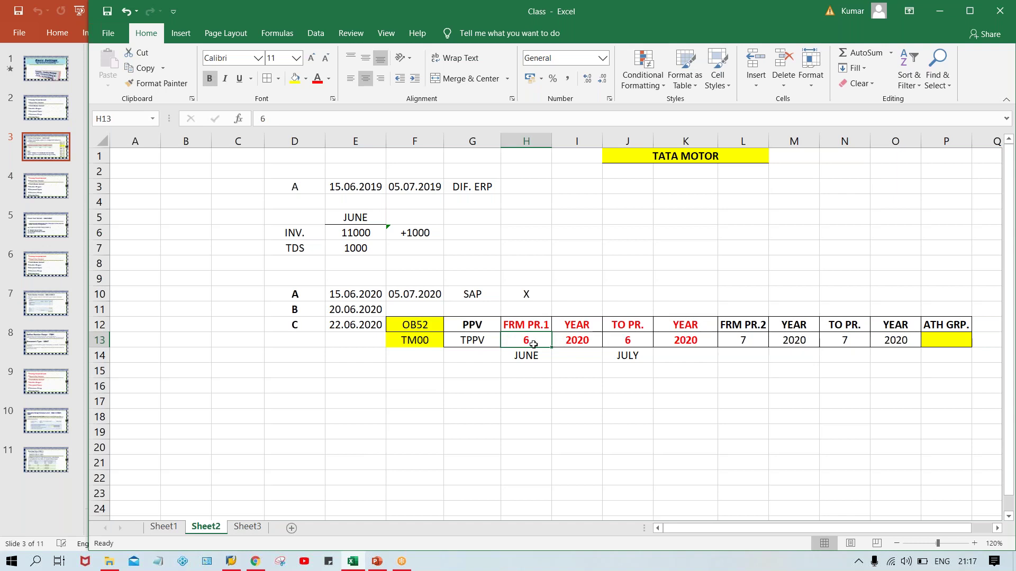
Clear the JUNE and JULY month labels below the first period block in H14 and J14.
left_click(645, 409)
left_click_drag(526, 355, 627, 364)
key("Delete")
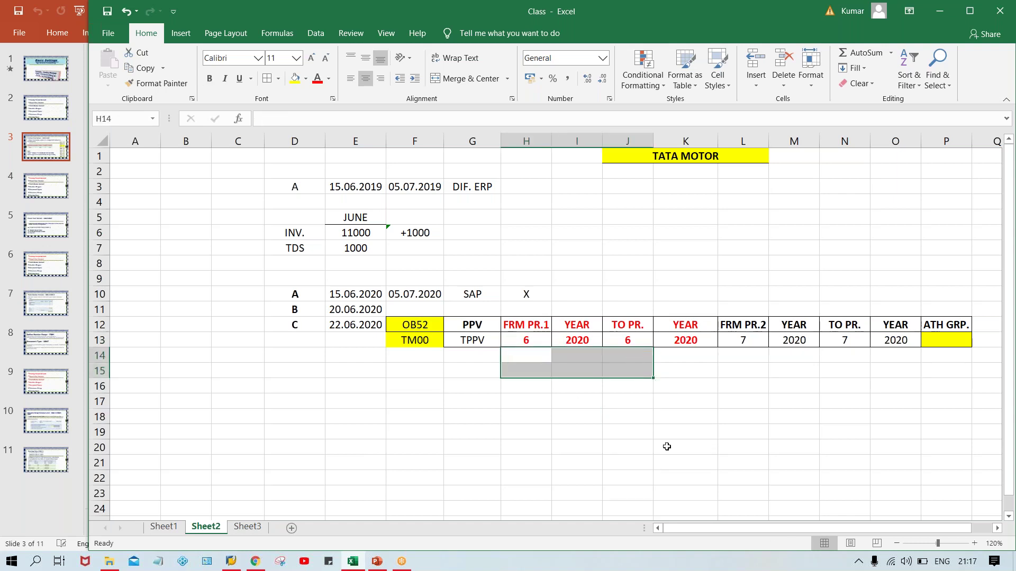
left_click(676, 472)
Enter XYZ as the authorization group in P13.
left_click(528, 334)
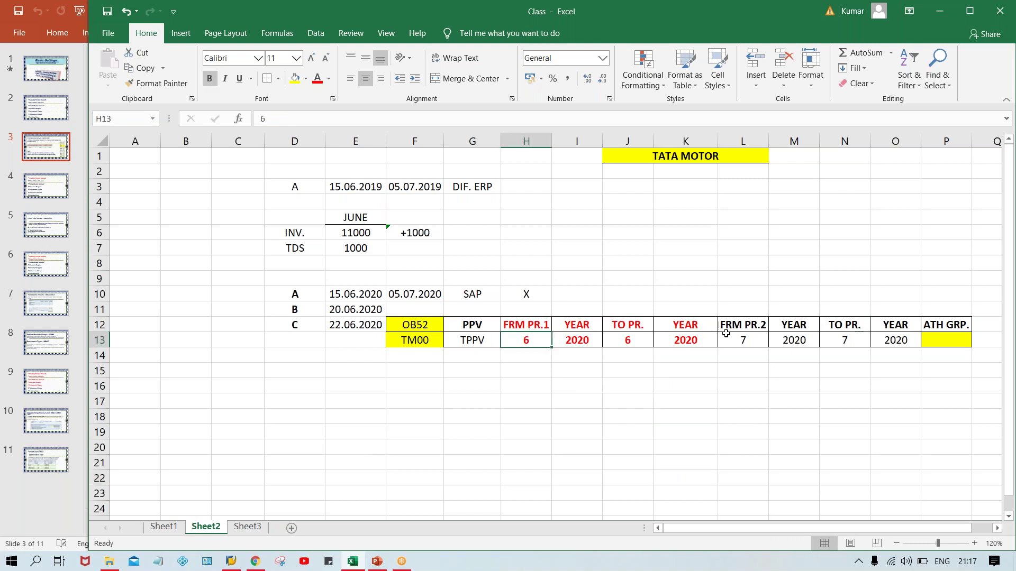
left_click(754, 345)
left_click(846, 354)
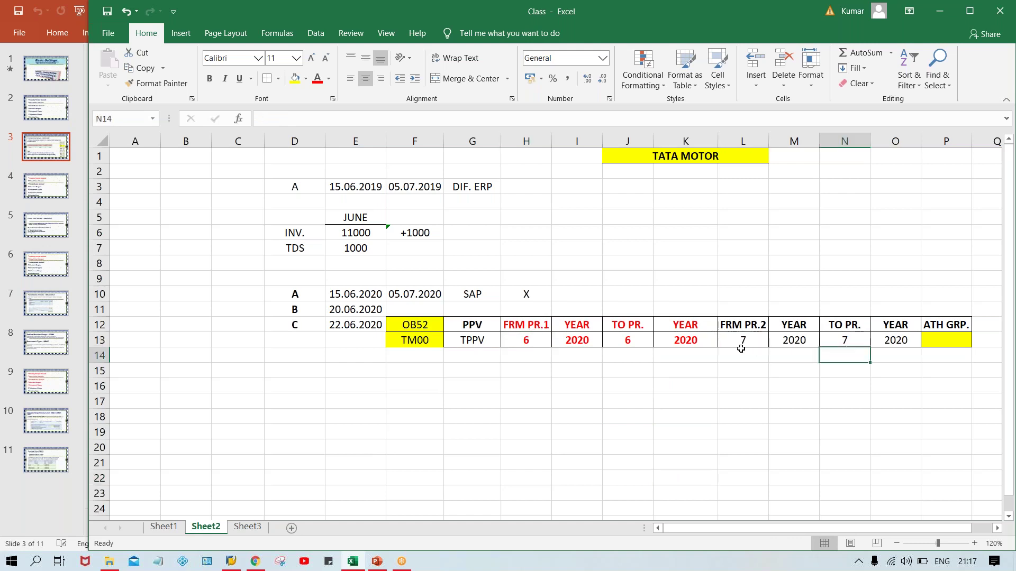
left_click(931, 345)
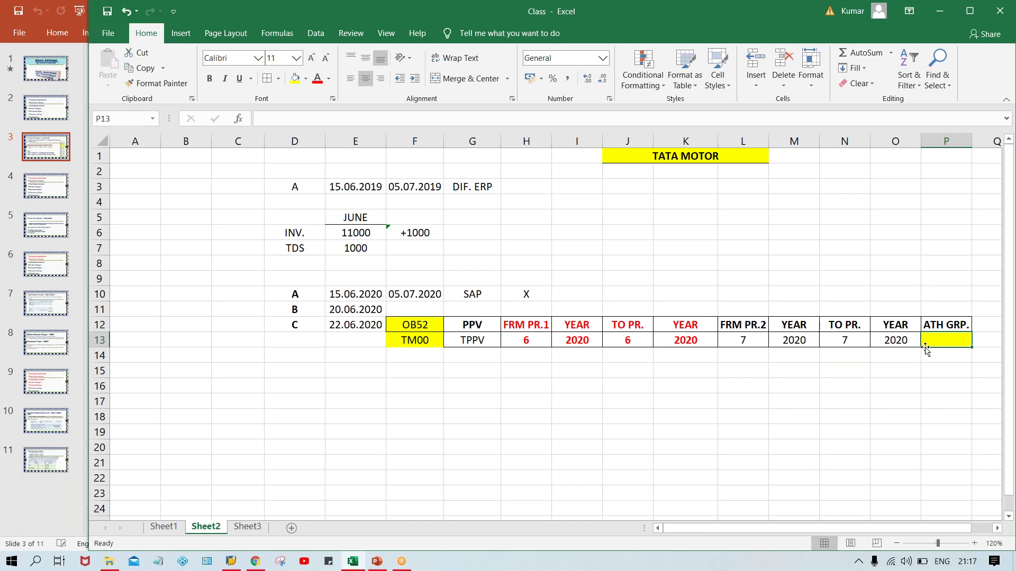
type("XY")
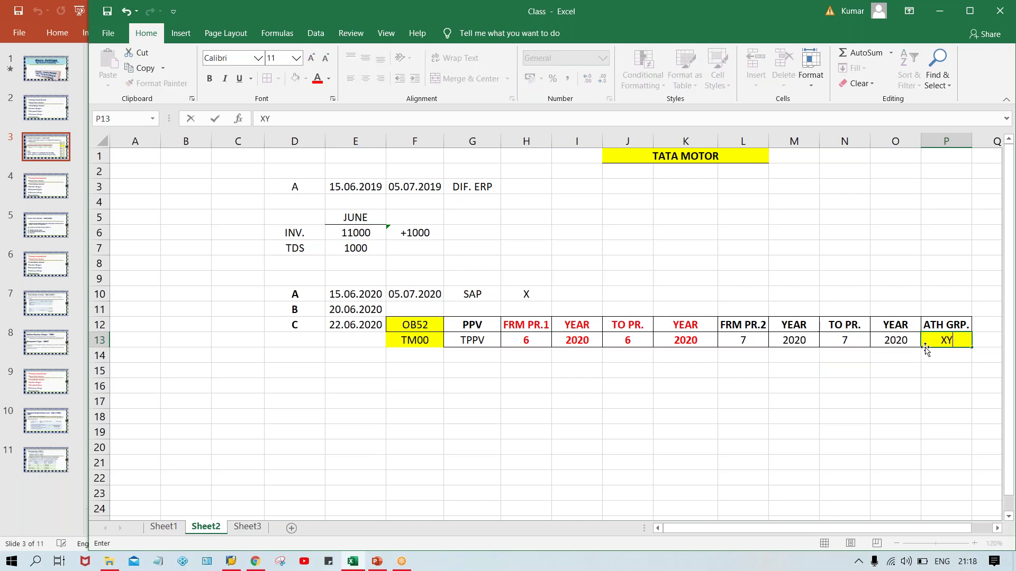
type("Z")
key("Return")
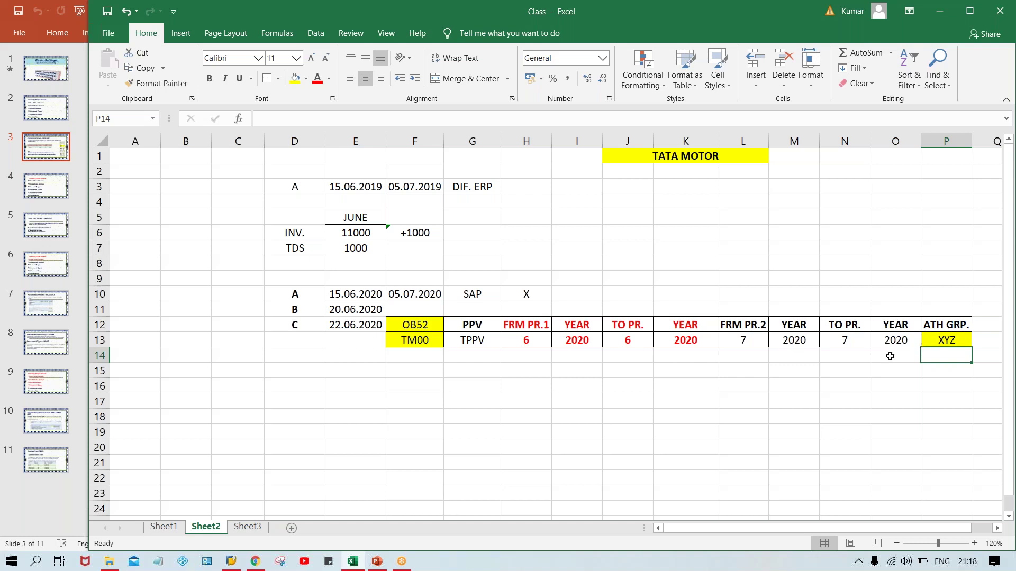
Enter A in P14, directly below the authorization group XYZ.
left_click(425, 320)
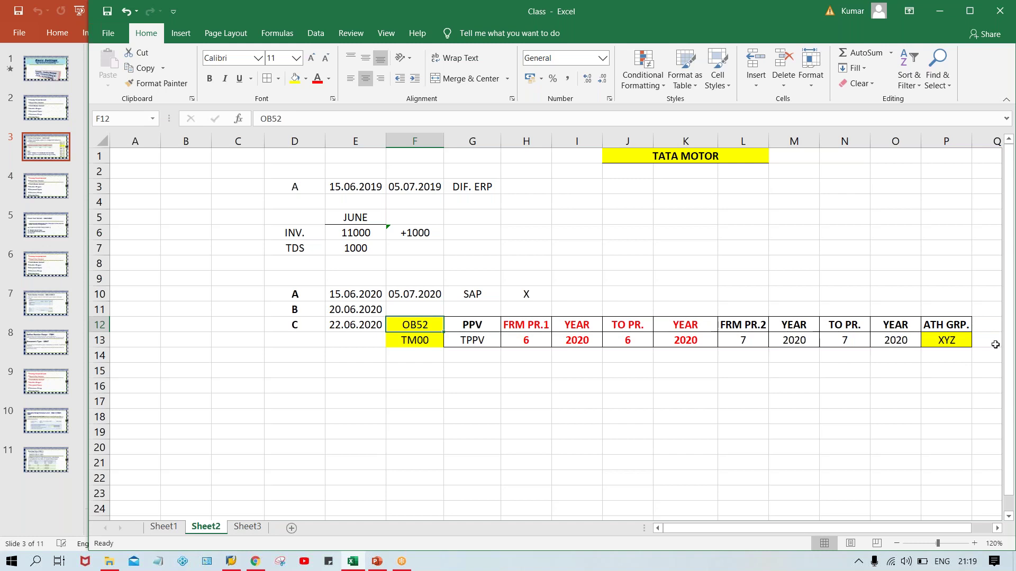
left_click(953, 340)
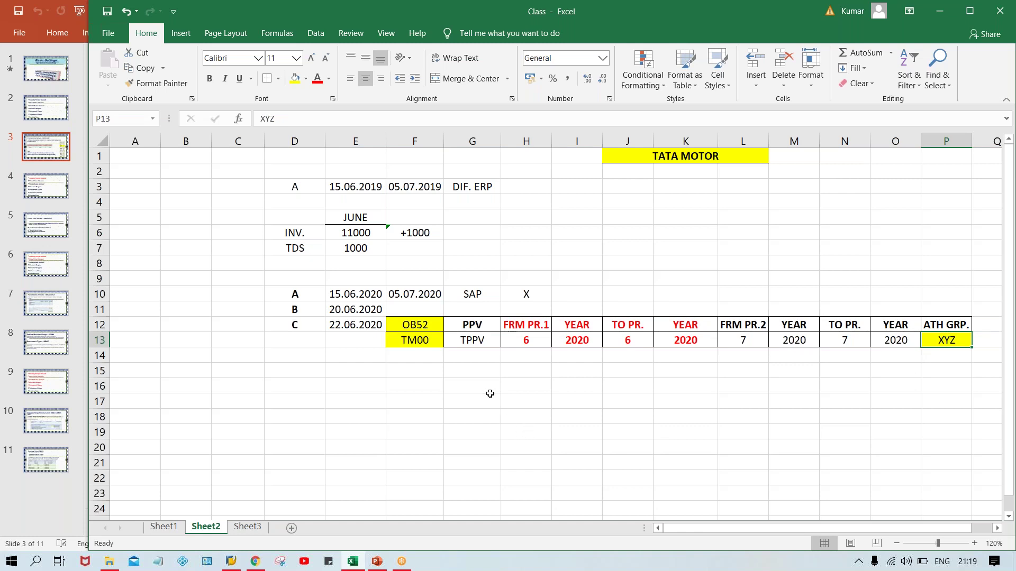
left_click(932, 355)
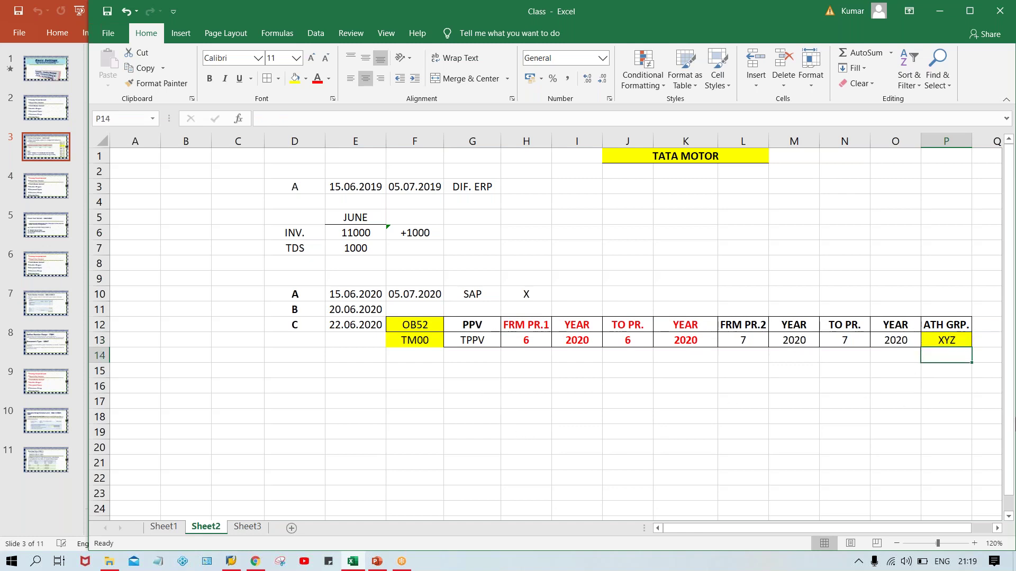
type("ATH GRP.")
key("Return")
key("Up")
type("A")
key("Delete")
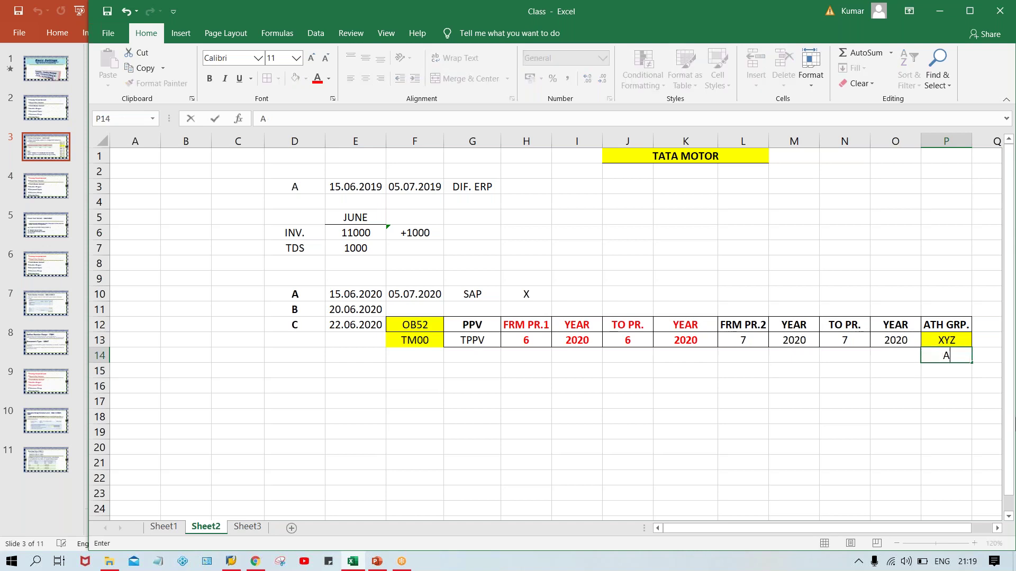
key("Return")
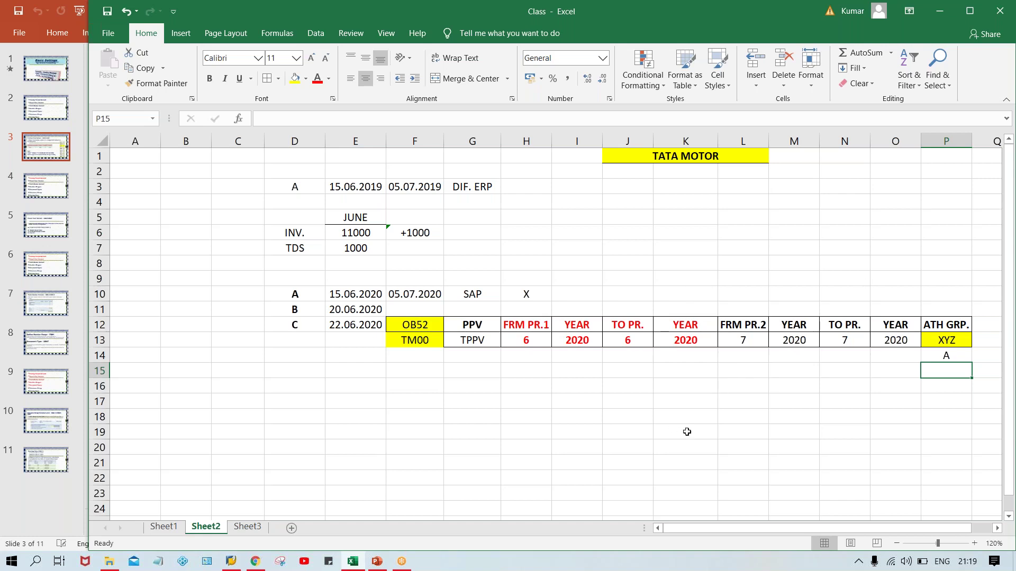
Examine the second period block L12:O13 against the first block H12:K13 and the authorization group entries in P13 and P14.
mouse_move(743, 332)
left_mouse_down()
mouse_move(833, 343)
mouse_move(900, 334)
left_mouse_up()
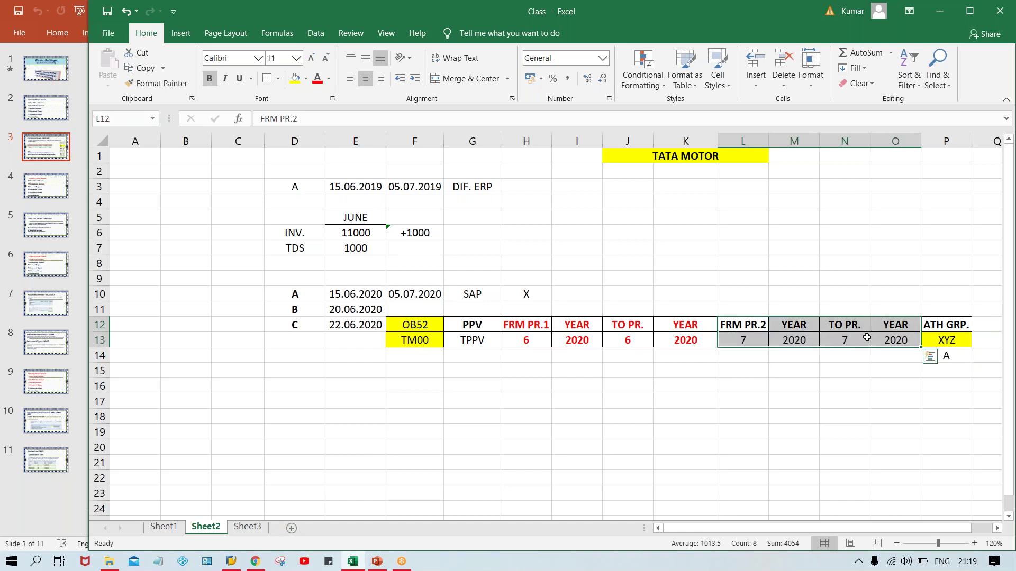
left_click(758, 339)
left_click(843, 340)
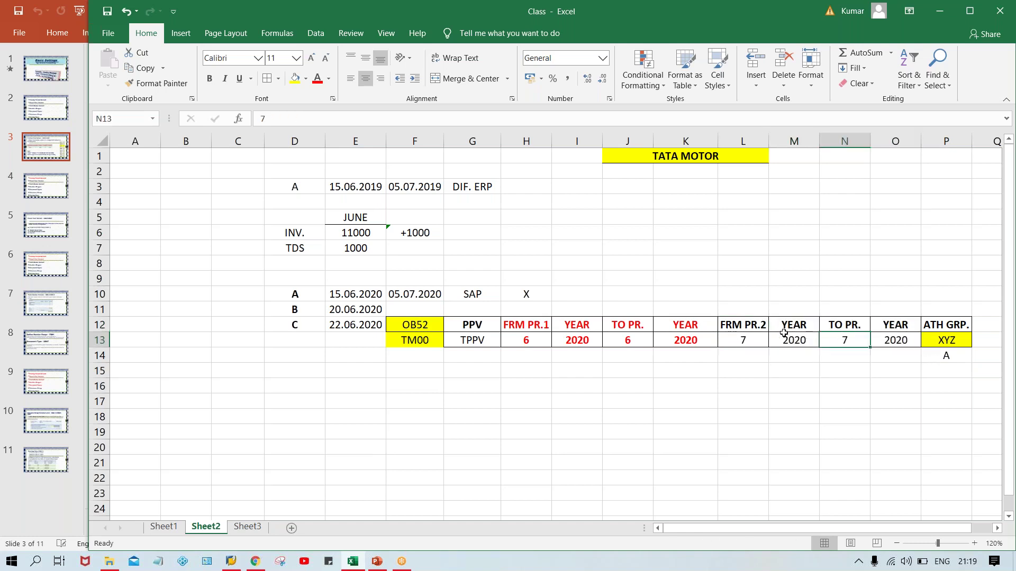
mouse_move(750, 323)
left_mouse_down()
mouse_move(762, 343)
mouse_move(890, 334)
left_mouse_up()
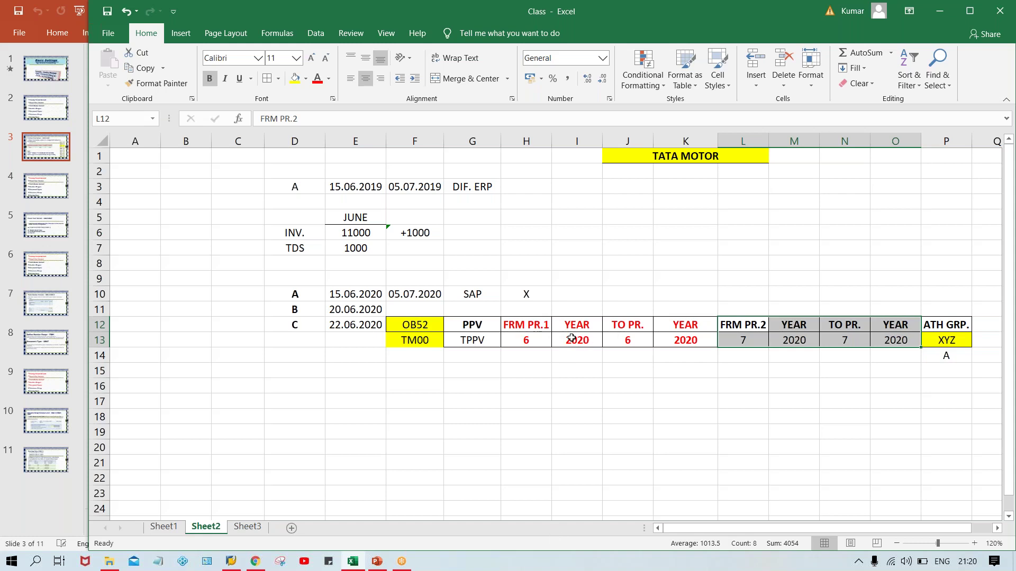
left_click_drag(534, 329, 677, 345)
left_click(516, 340)
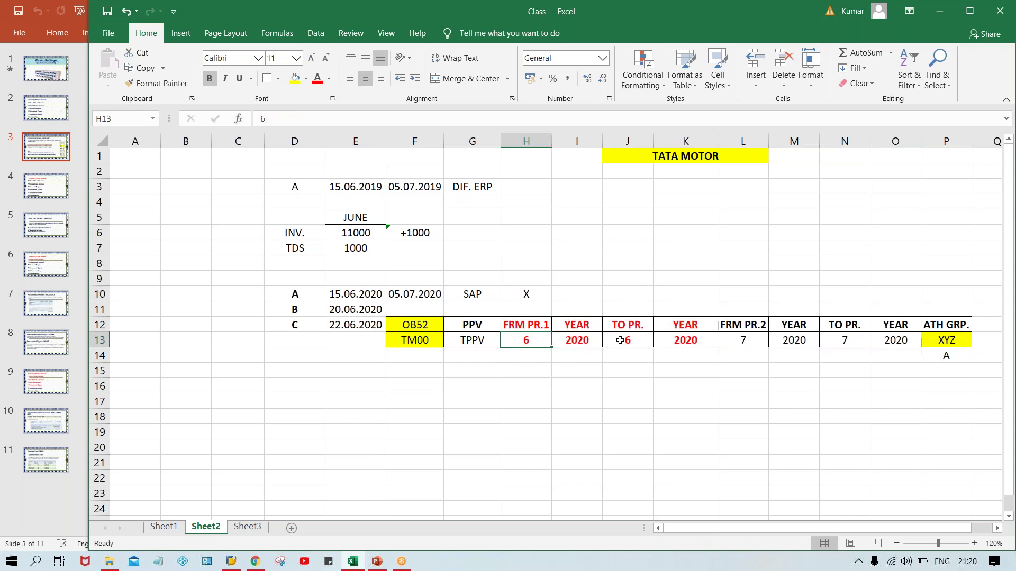
left_click(629, 340)
left_click(941, 340)
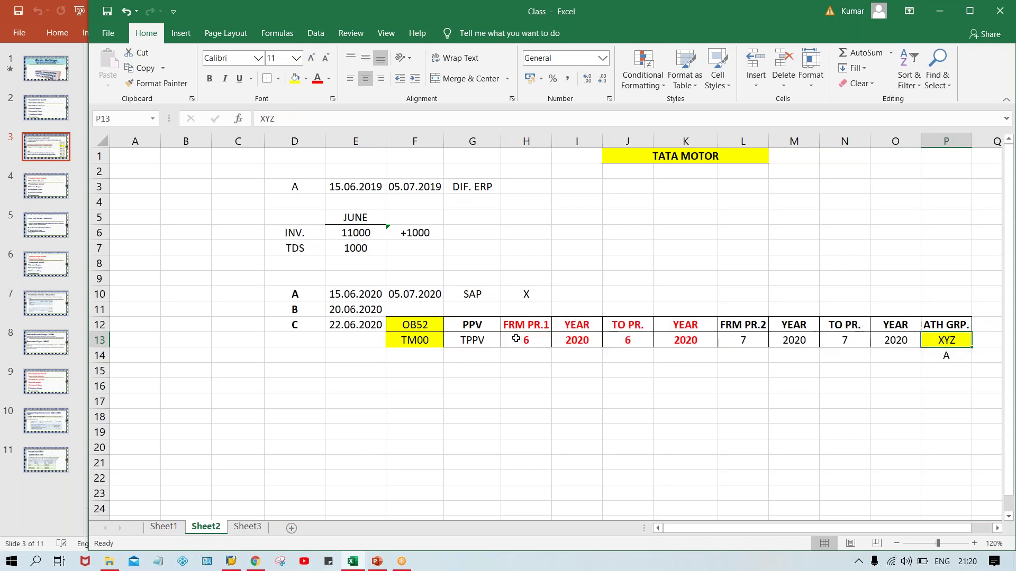
left_click(515, 338)
left_click(952, 341)
left_click(959, 370)
left_click(957, 357)
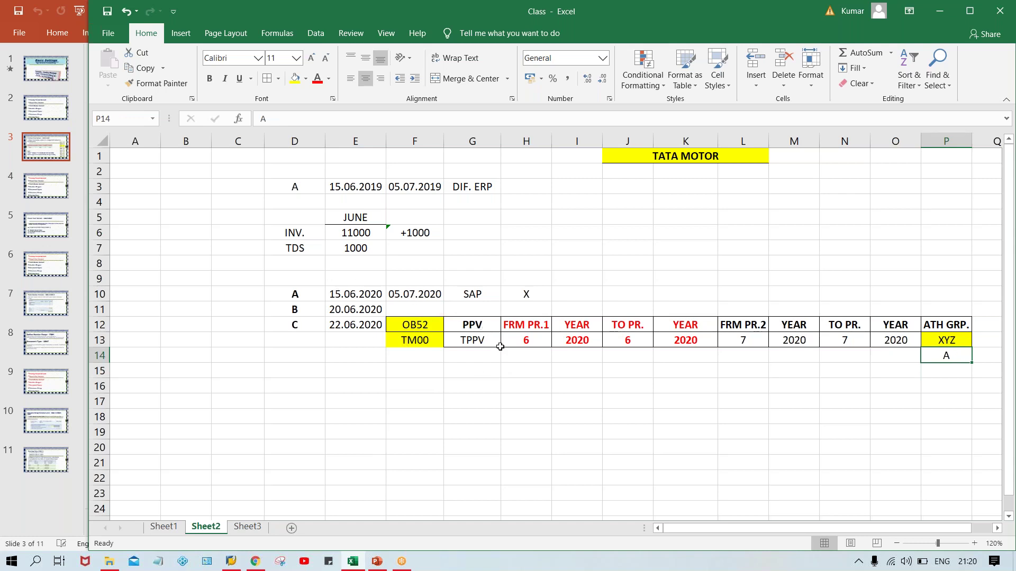
Check the entry dates in E10:E12 against TM00 in F13, both period blocks and the authorization group in P13:P14.
left_click(527, 344)
left_click_drag(372, 312, 367, 326)
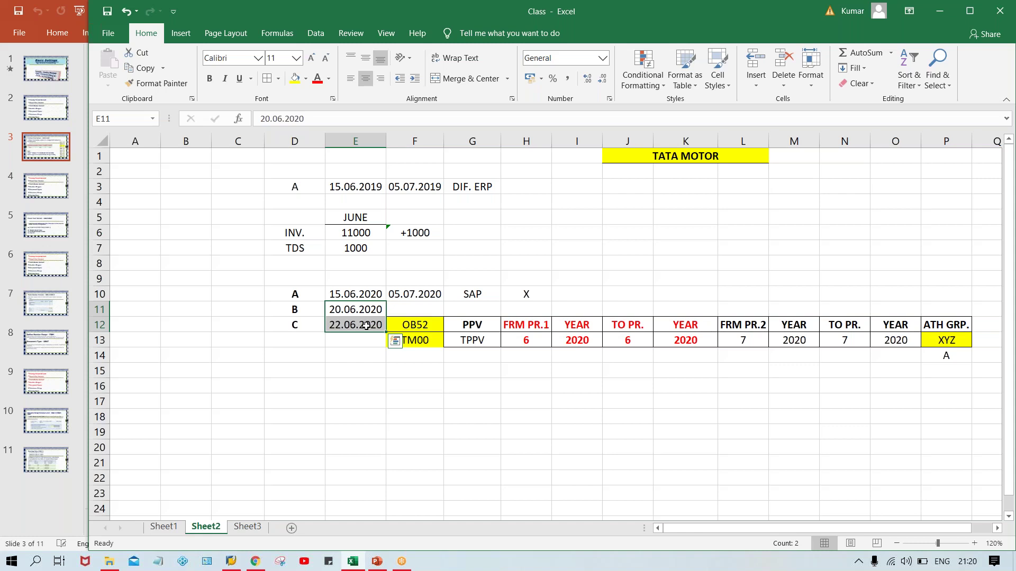
key("Up")
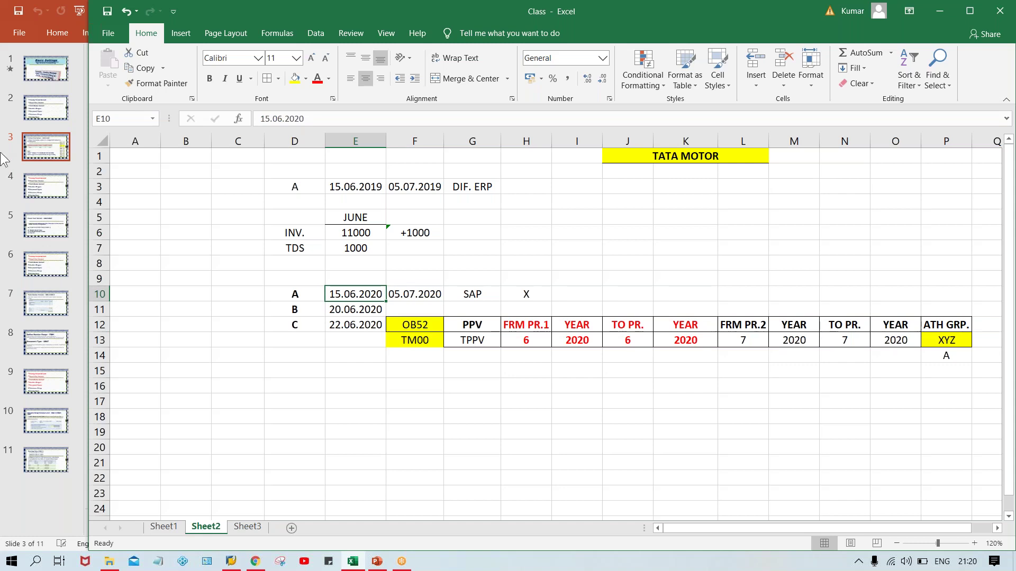
left_click(408, 342)
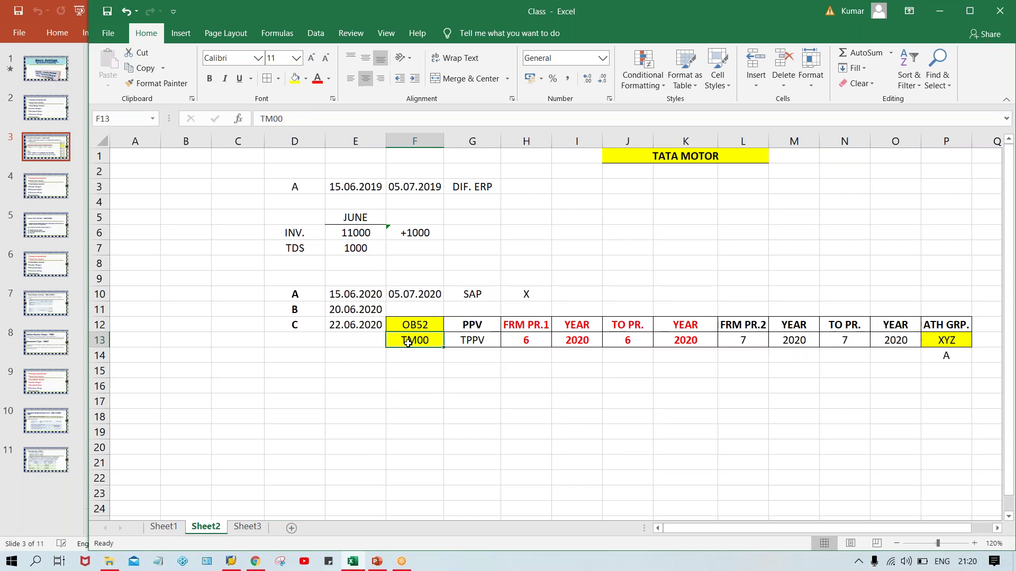
left_click(349, 296)
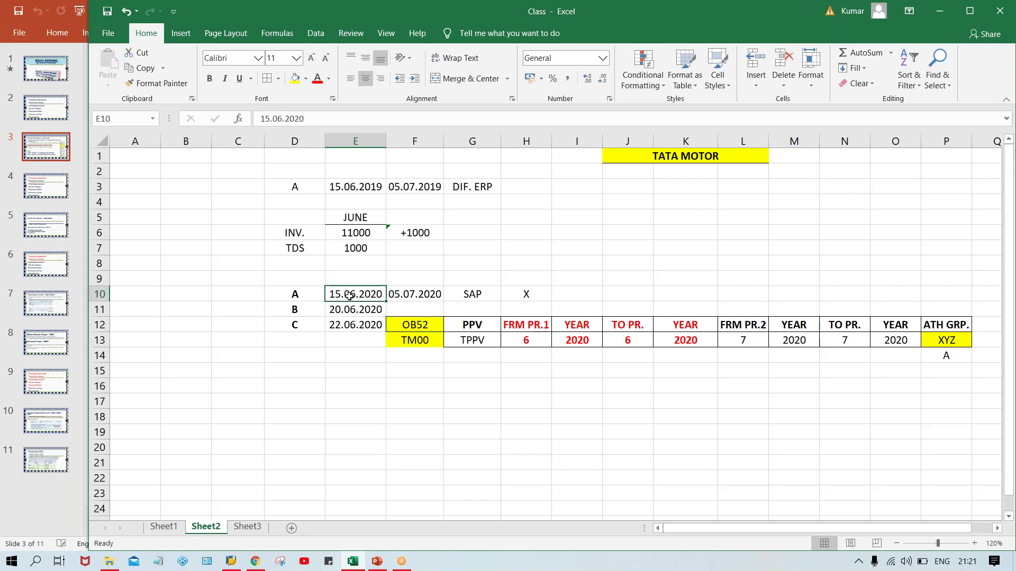
left_click_drag(738, 325, 879, 343)
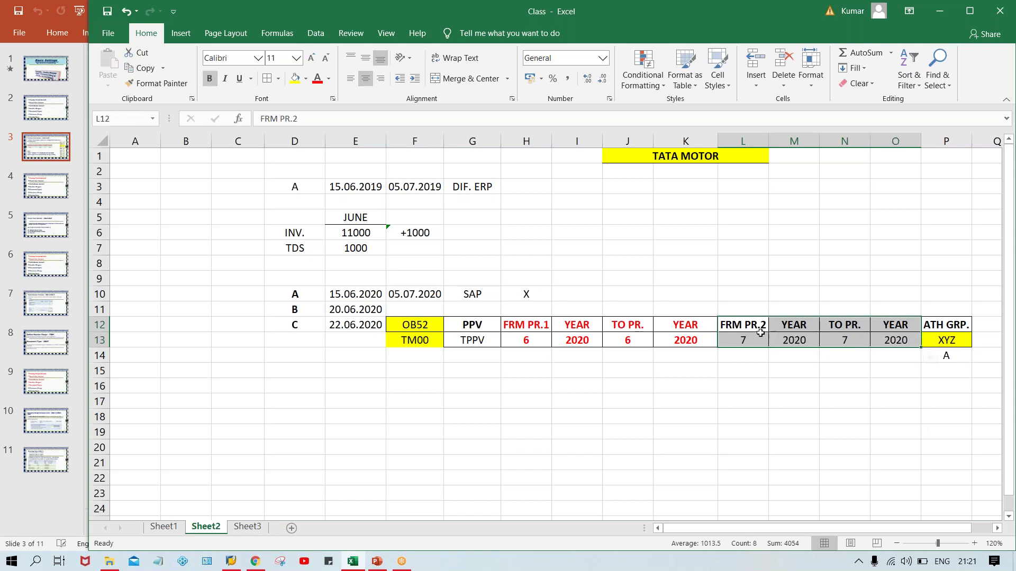
left_click(741, 344)
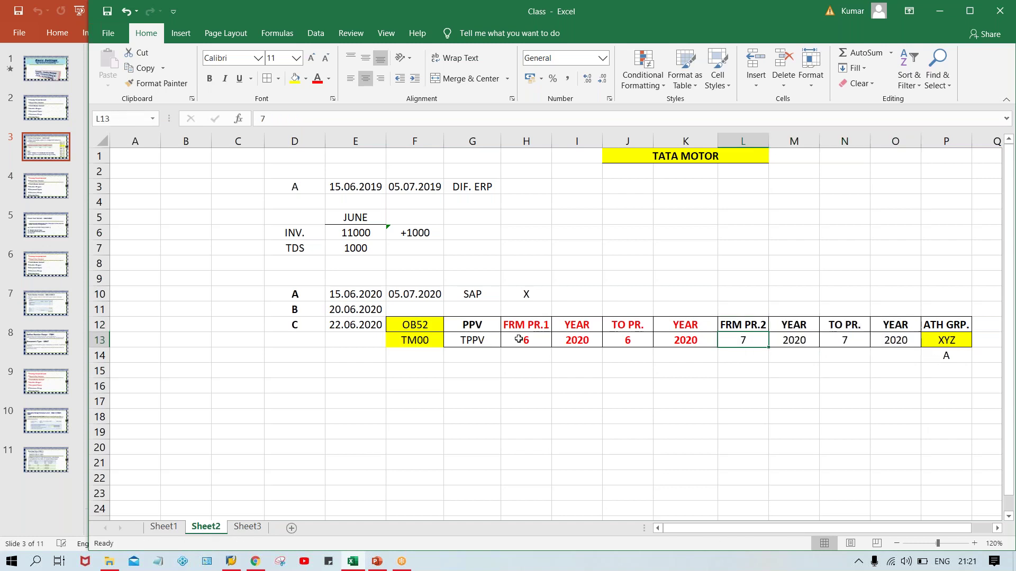
left_click(518, 339)
left_click(623, 339)
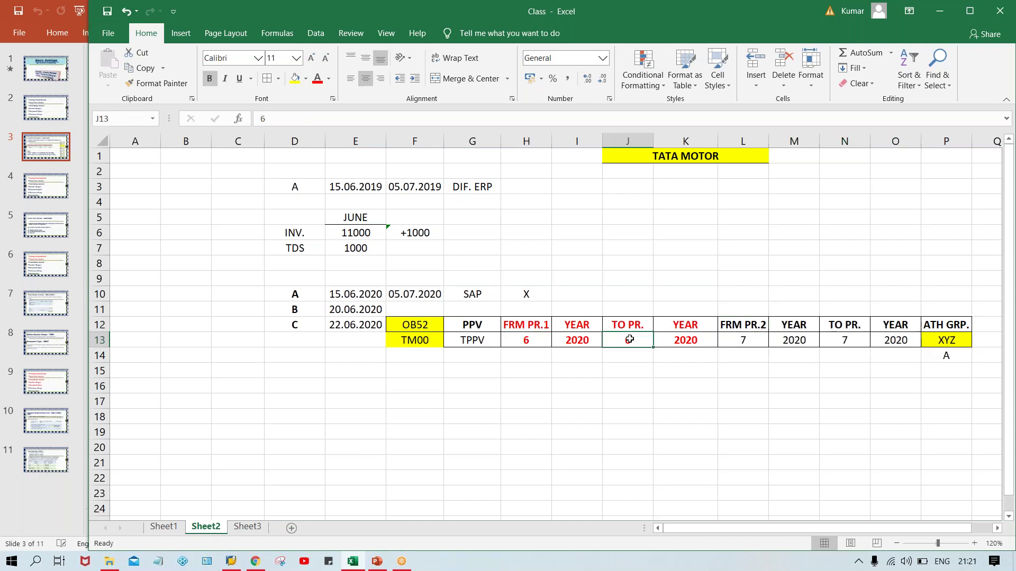
left_click(964, 345)
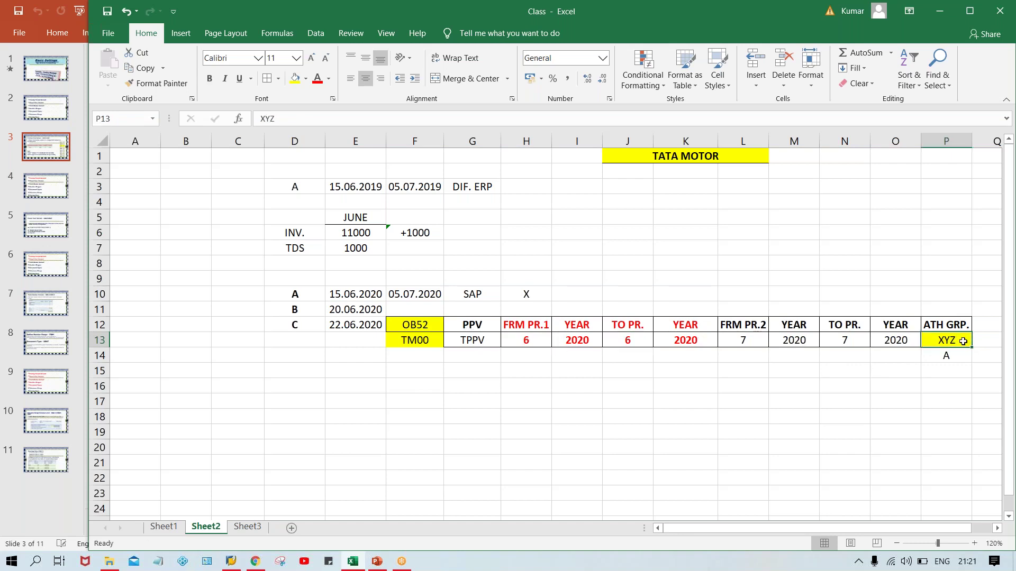
left_click(961, 362)
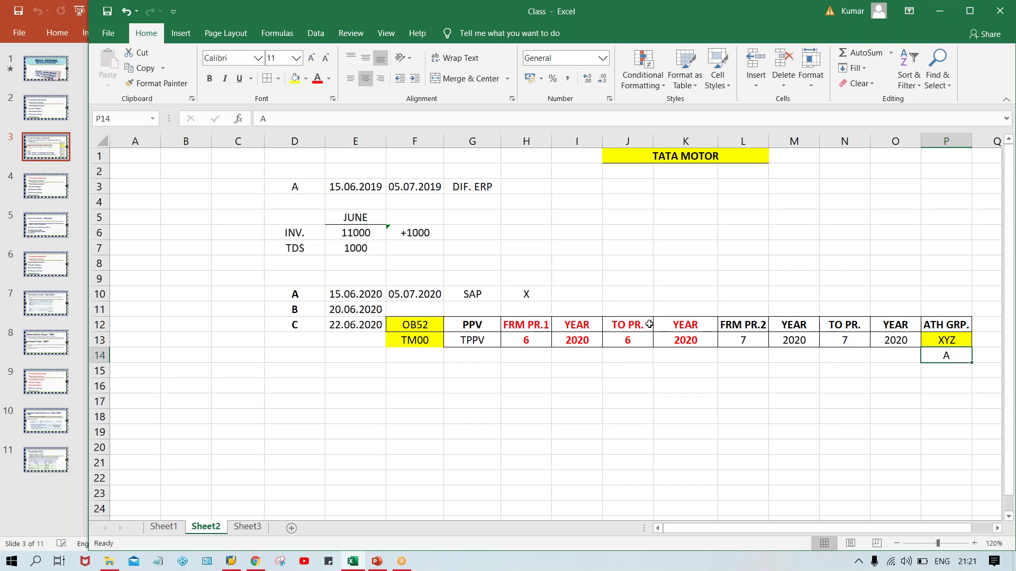
left_click(532, 342)
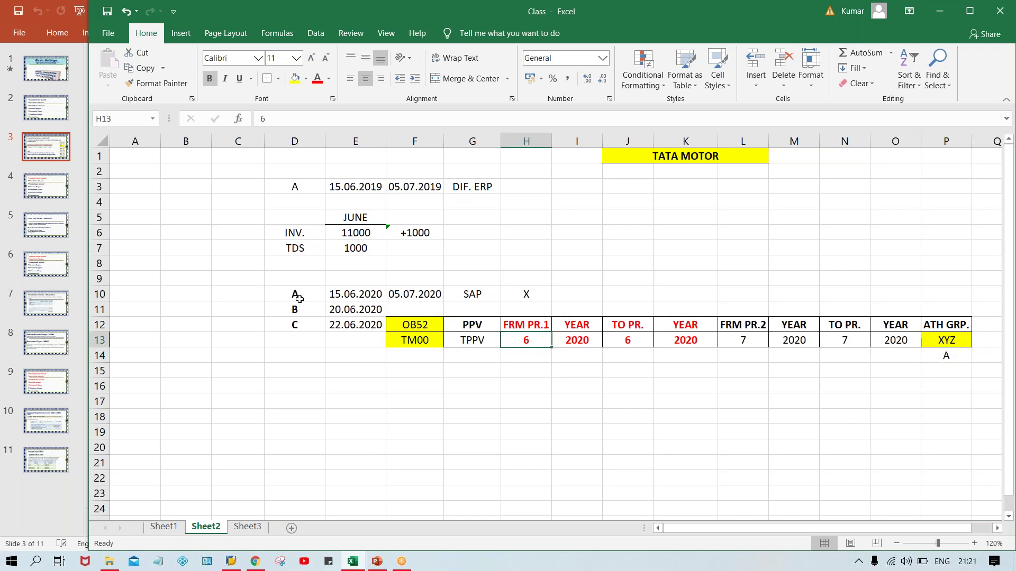
left_click(378, 290)
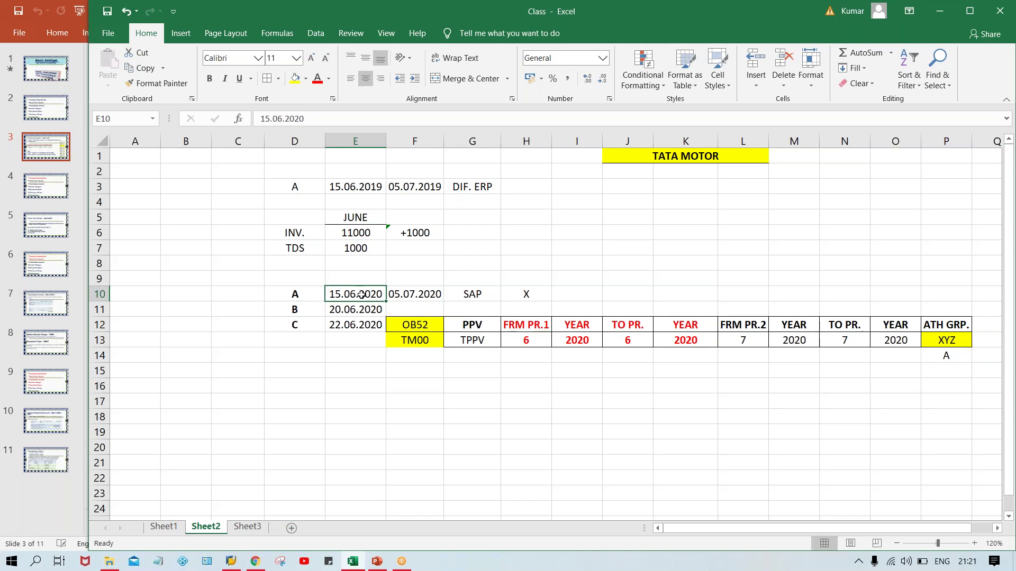
Mark entries B and C with an X in C11 and C12.
left_click(286, 310)
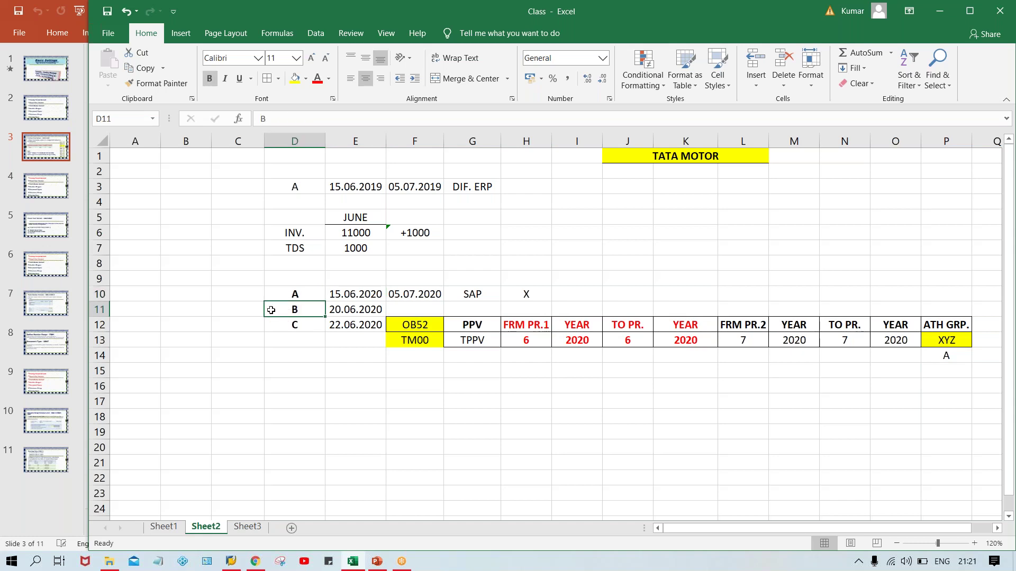
left_click(250, 314)
type("X")
key("Return")
type("X")
key("Return")
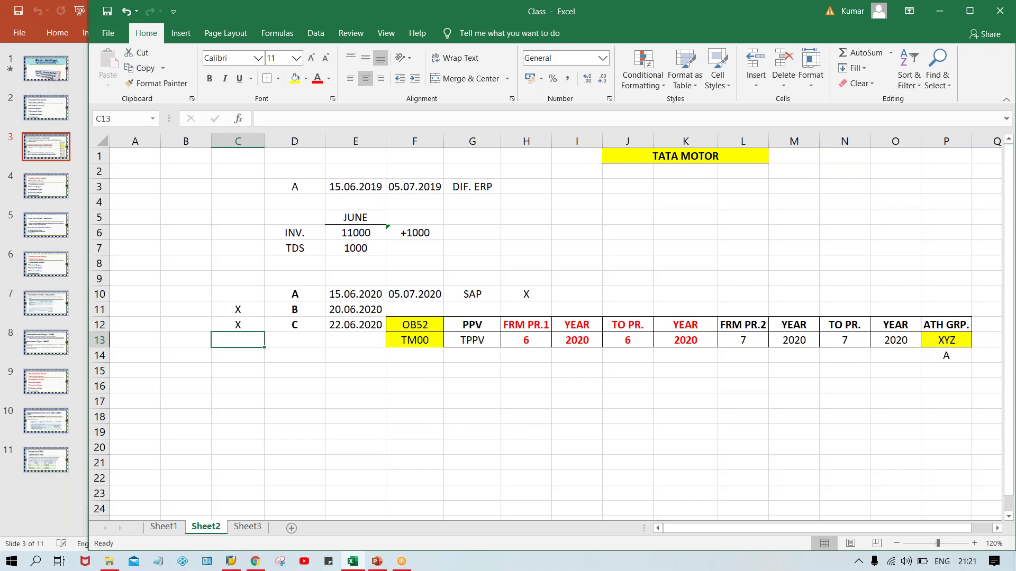
left_click(960, 373)
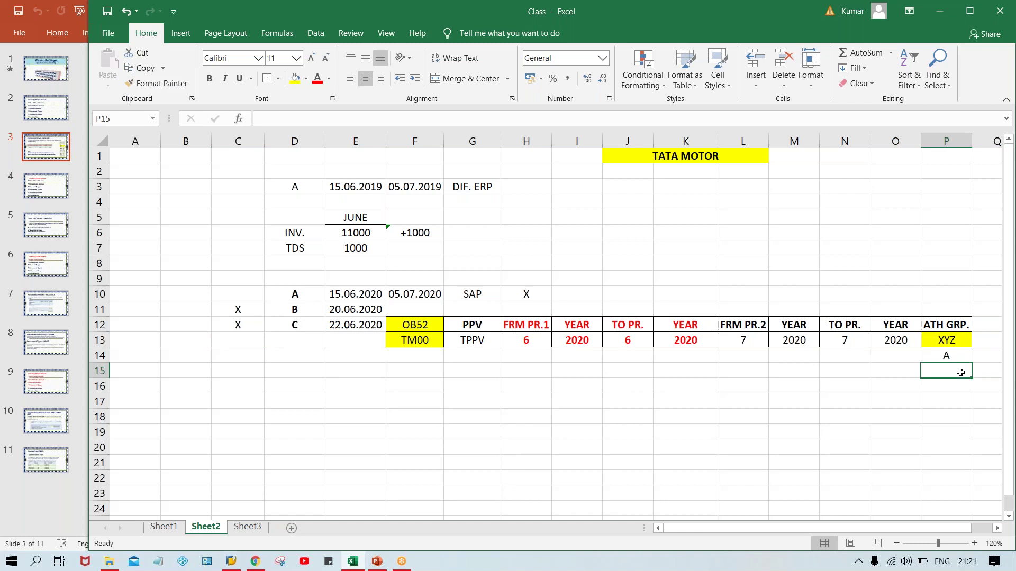
Enter B in P15 and C in P16, below A in the authorization group column.
type("B")
key("Return")
type("C")
key("Return")
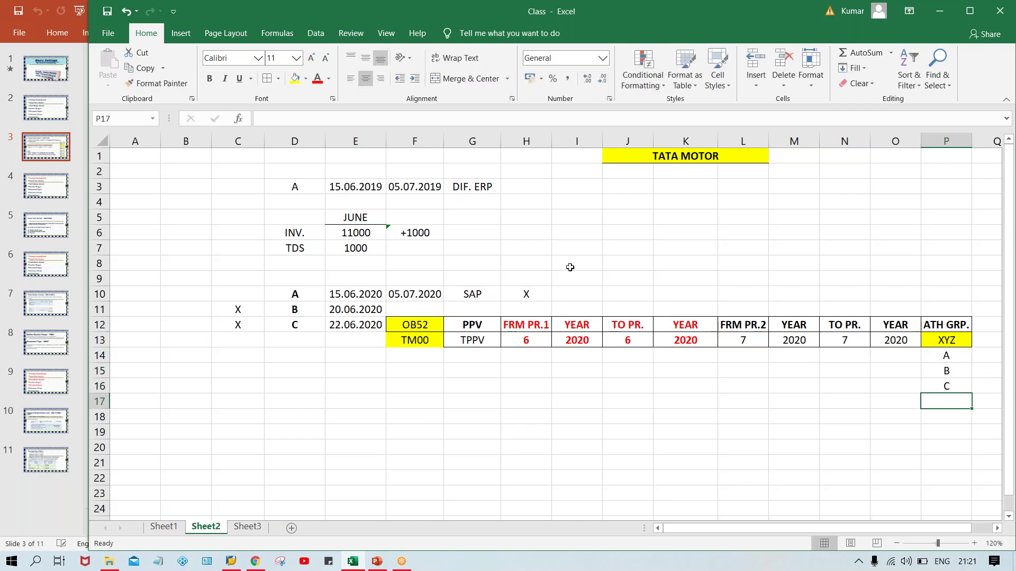
left_click_drag(334, 315, 333, 323)
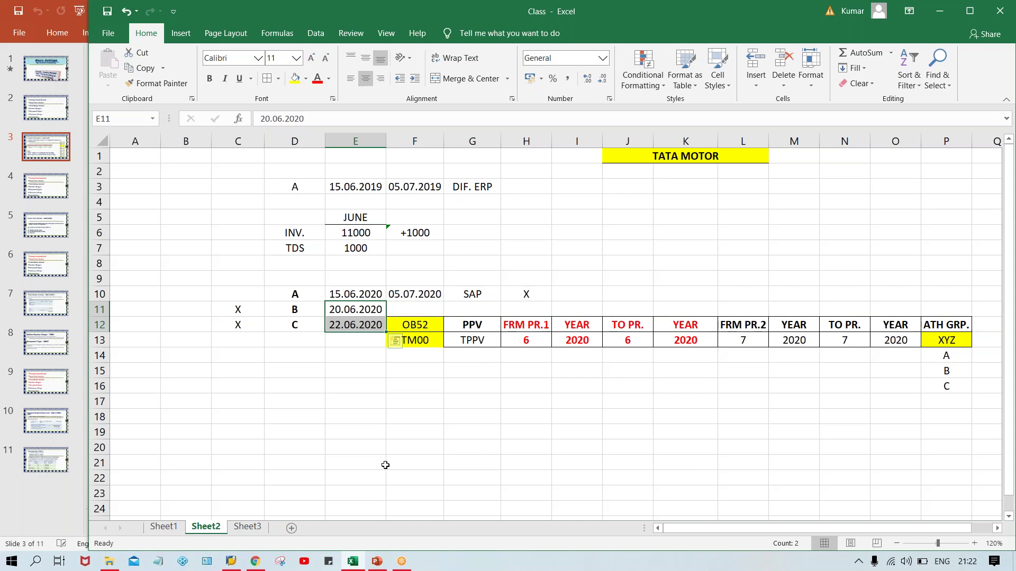
Clear the authorization group XYZ from P13 and the entries A, B and C from P14:P16.
left_click(944, 338)
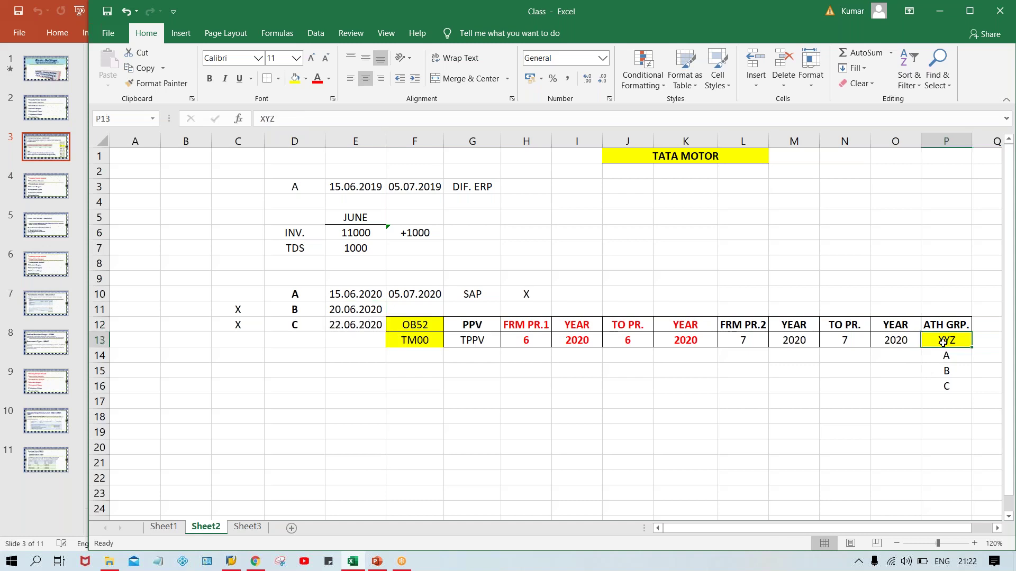
key("Delete")
left_click_drag(945, 355, 946, 402)
key("Delete")
left_click(940, 450)
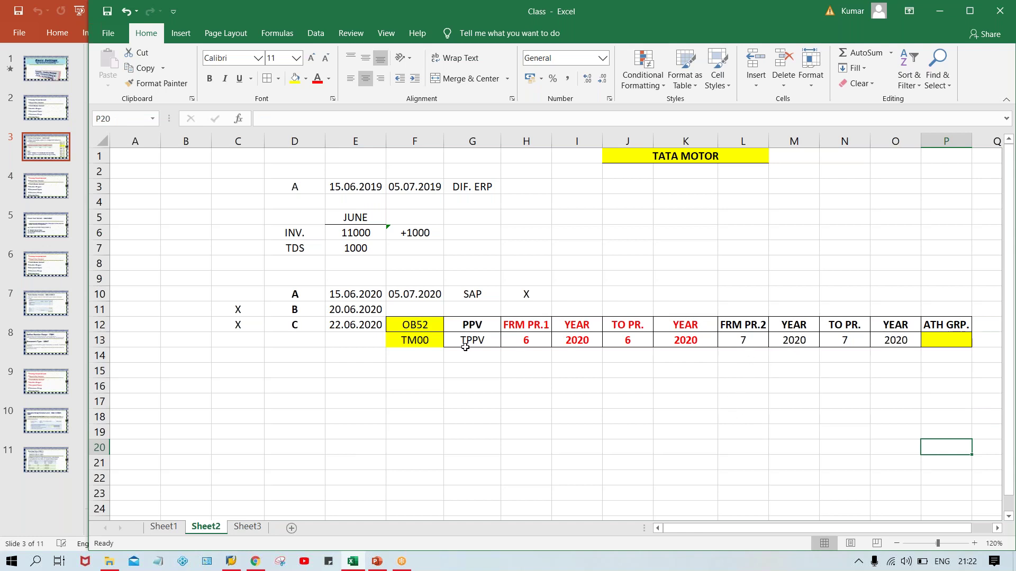
Copy the second period block L12:O13 and clear its contents, leaving only the first period block.
left_click(527, 337)
left_click(619, 339)
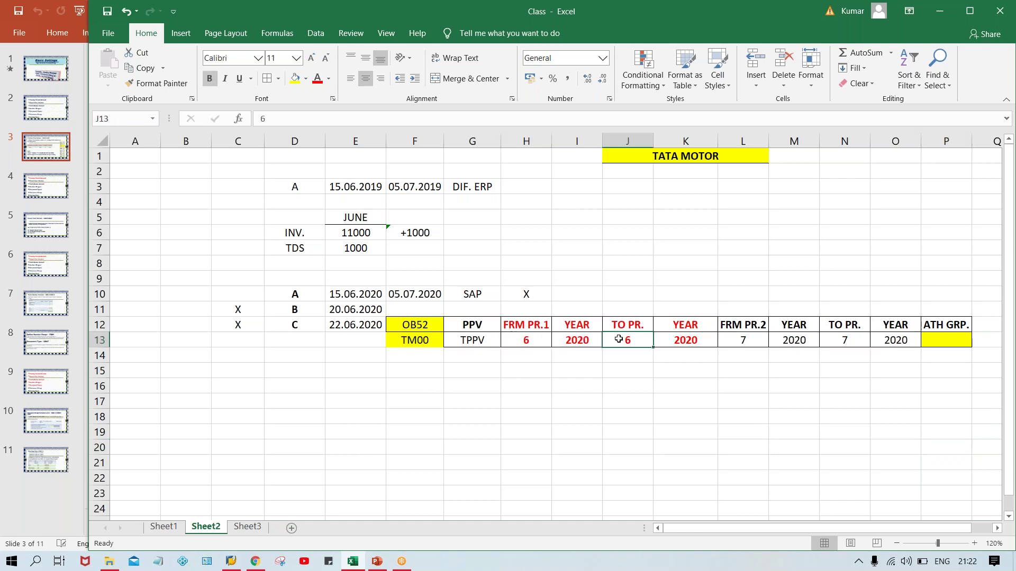
left_click_drag(757, 319, 794, 341)
left_click_drag(868, 326, 907, 342)
key("ctrl+c")
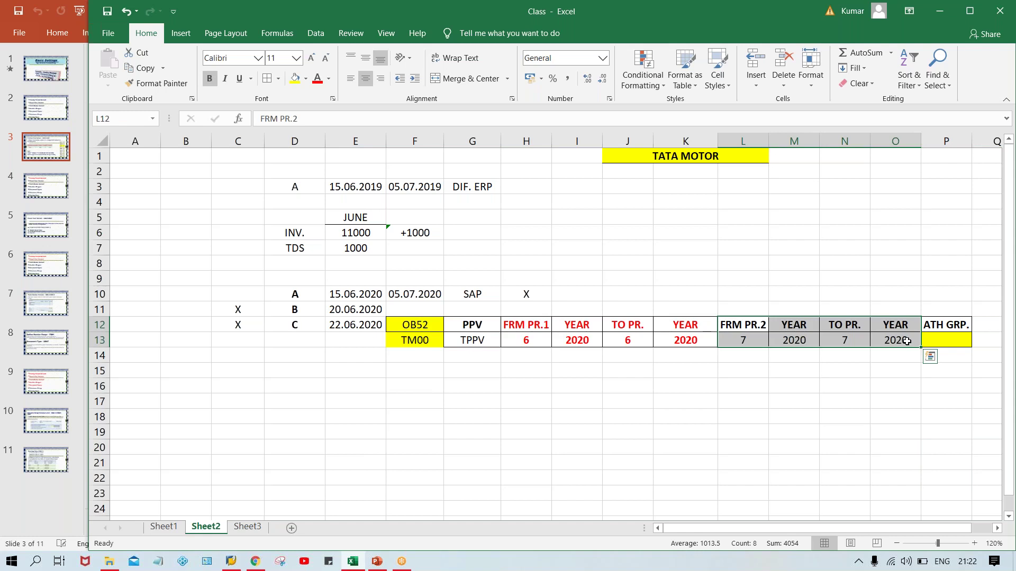
key("Delete")
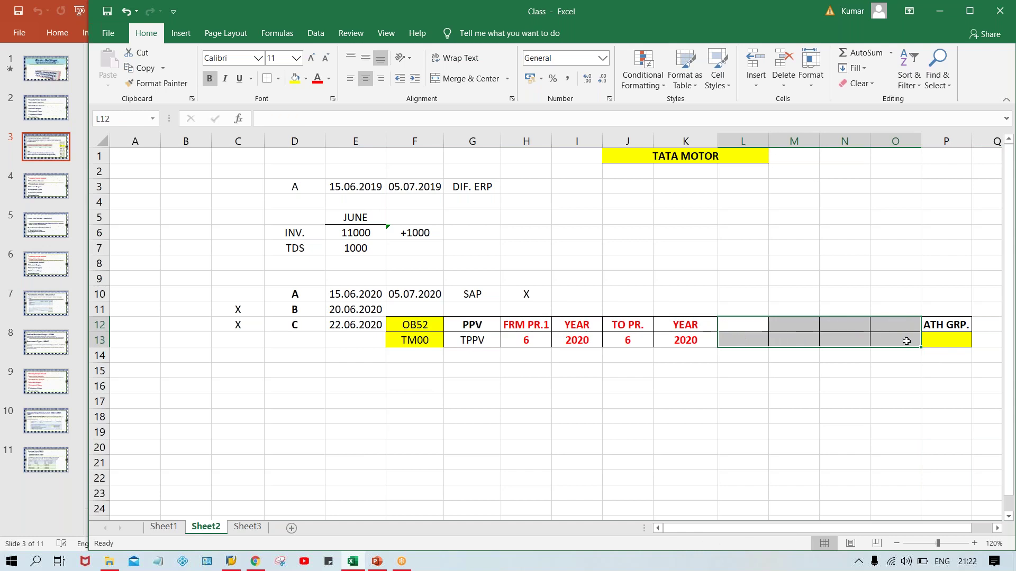
Set the first block's from period in H13 and to period in J13 to 7.
left_click(518, 345)
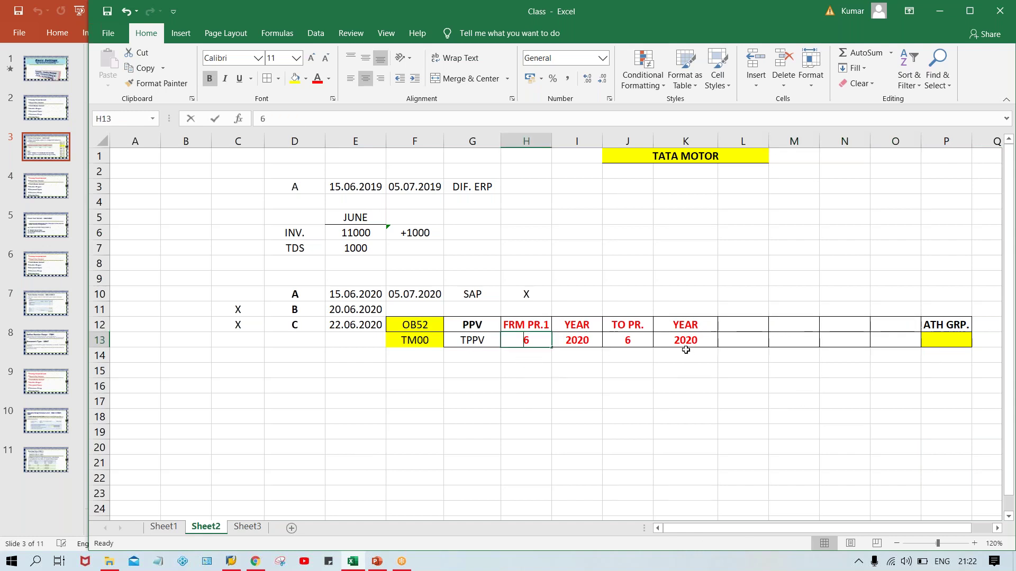
type("7")
left_click(629, 343)
type("7")
left_click(640, 407)
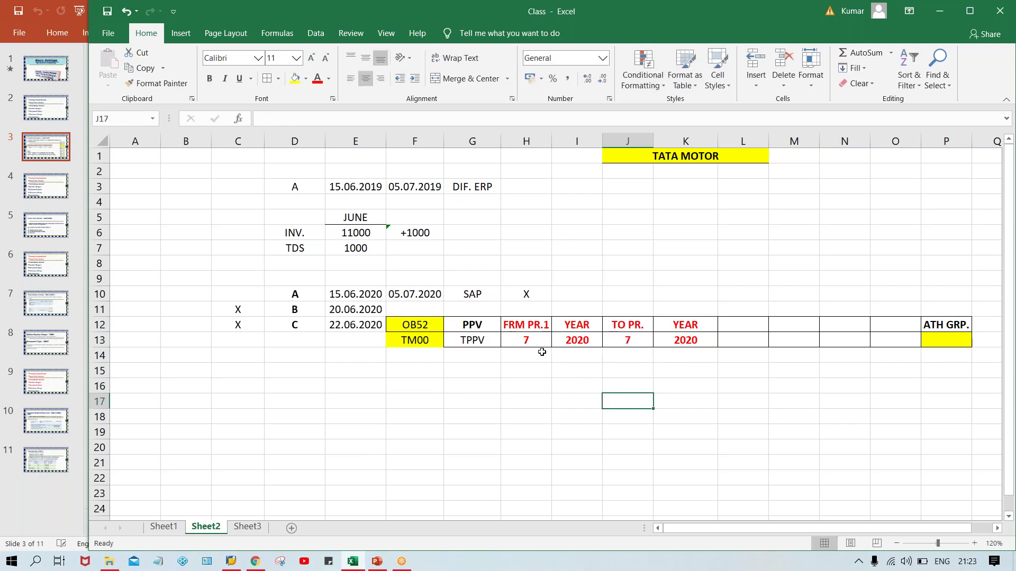
Set the first block's from period in H13 to 5, keeping the to period in J13.
left_click(527, 335)
left_click(622, 339)
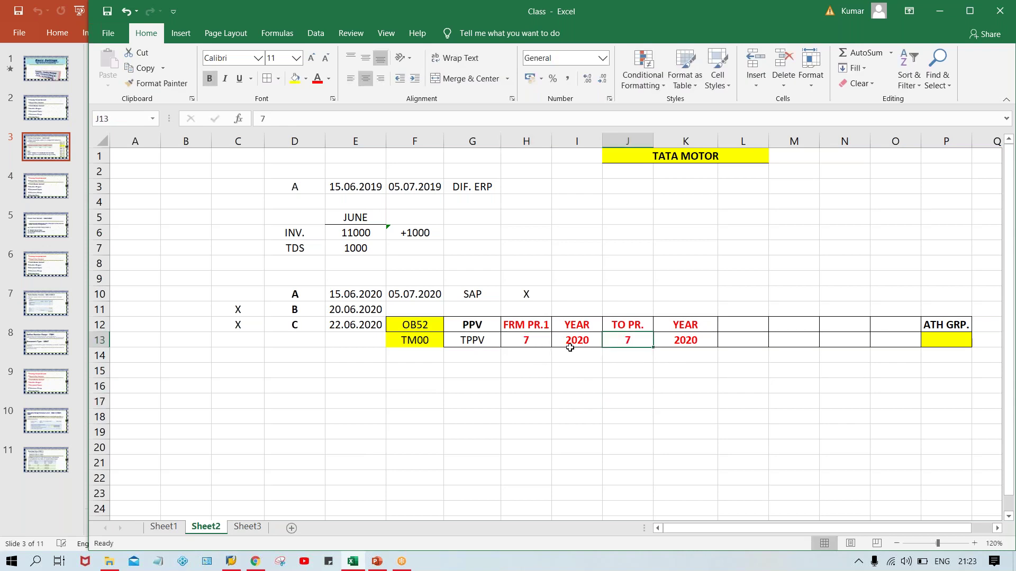
left_click(518, 343)
type("5")
key("Return")
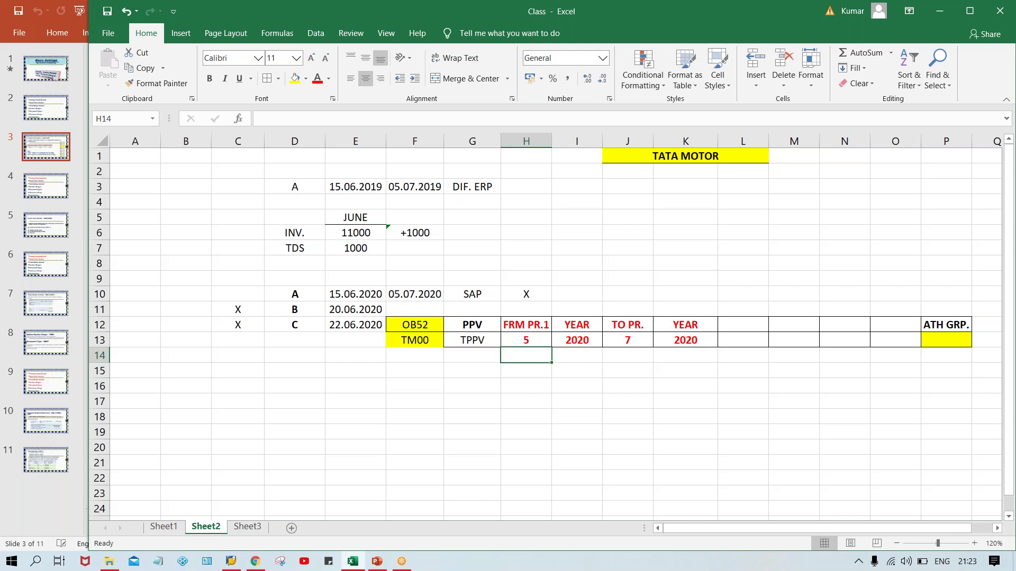
Undo the period changes in H13 and J13 and the clearing of the second period block L12:O13.
key("ctrl+z")
key("ctrl+z")
key("ctrl+z")
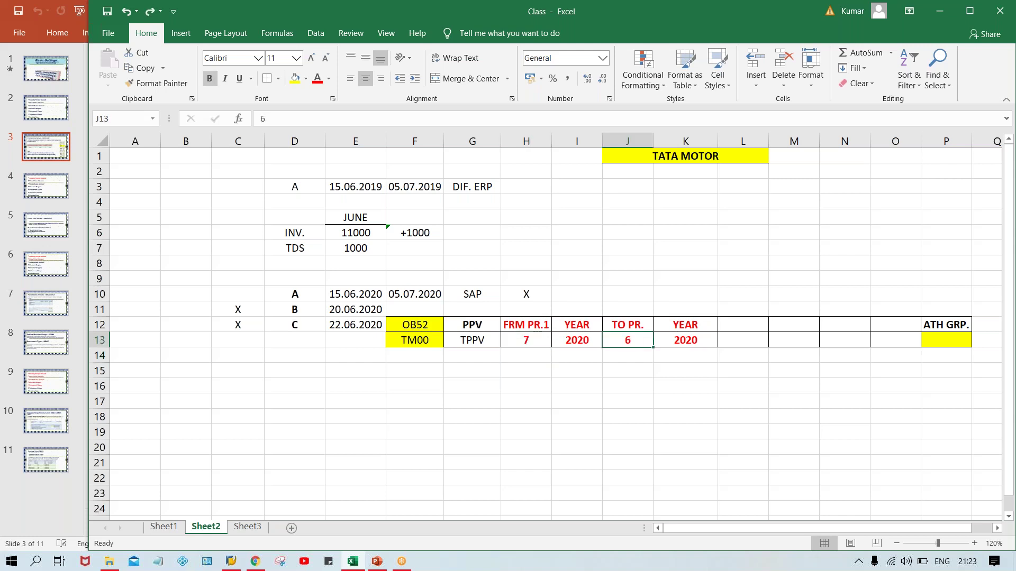
key("ctrl+v")
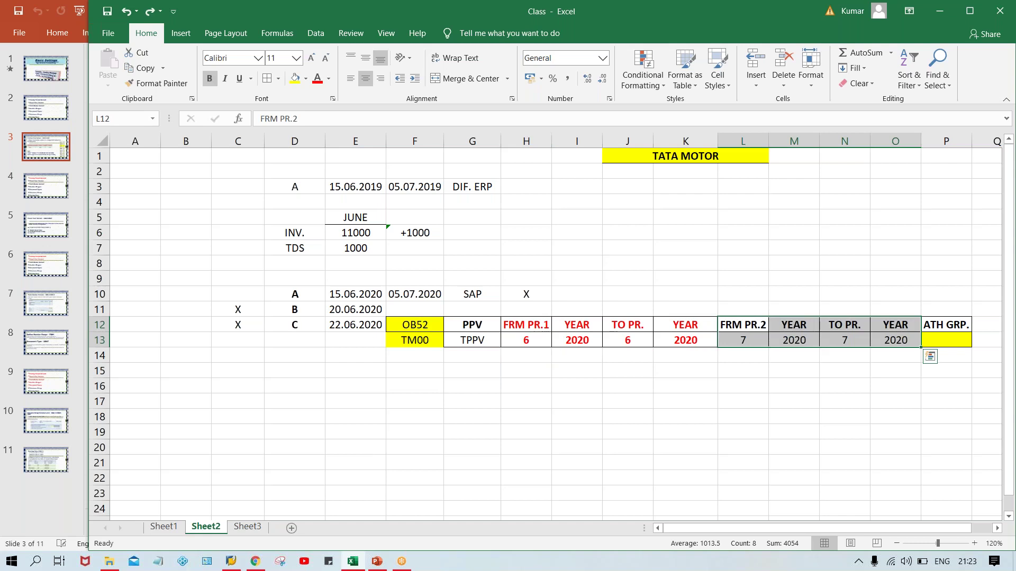
left_click(849, 431)
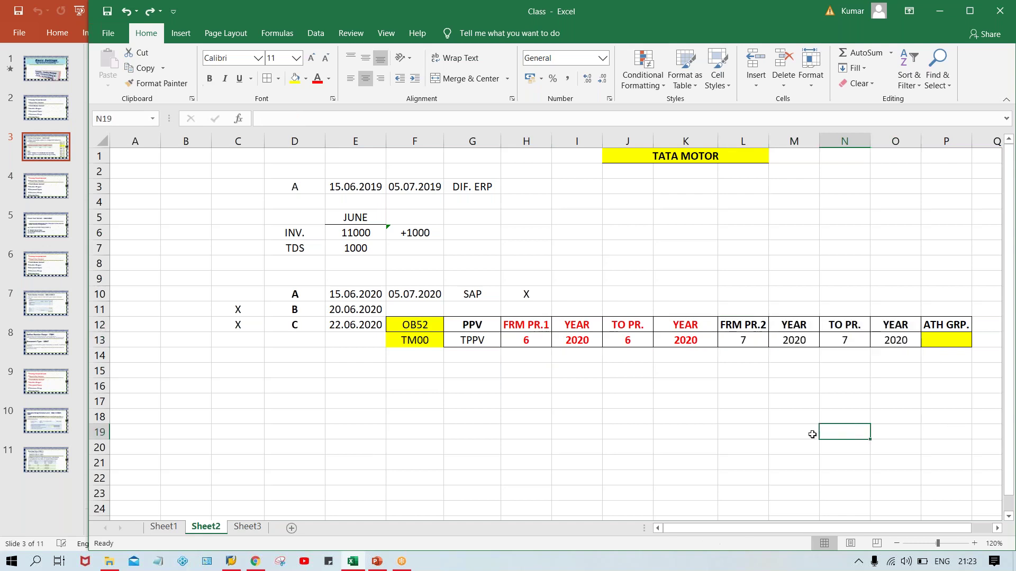
Compare the second block's from and to periods in L13 and N13 with the first block's in H13 and J13.
left_click(738, 340)
left_click(856, 340)
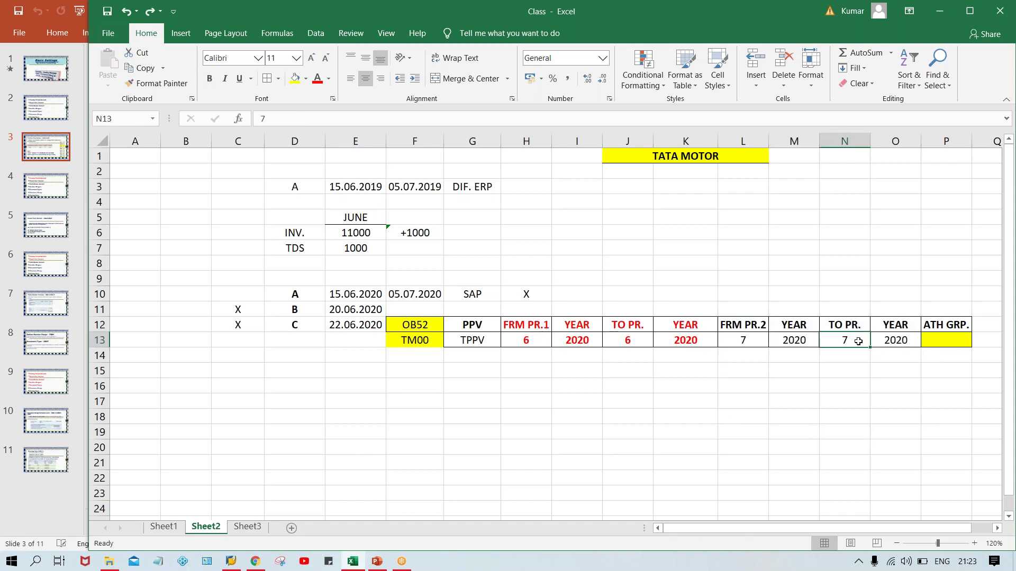
left_click(750, 346)
left_click(533, 342)
left_click(630, 343)
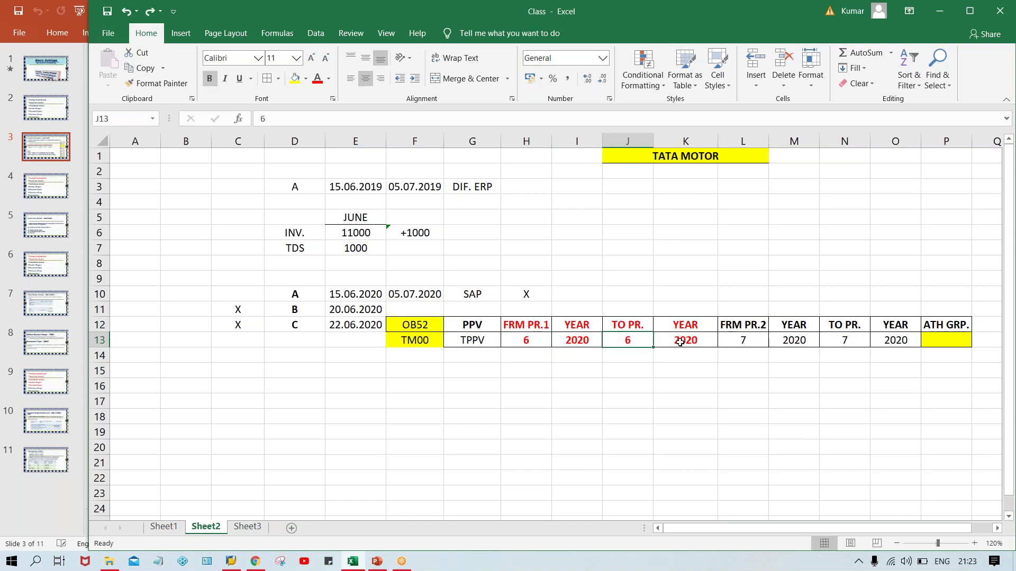
left_click(741, 340)
left_click(841, 338)
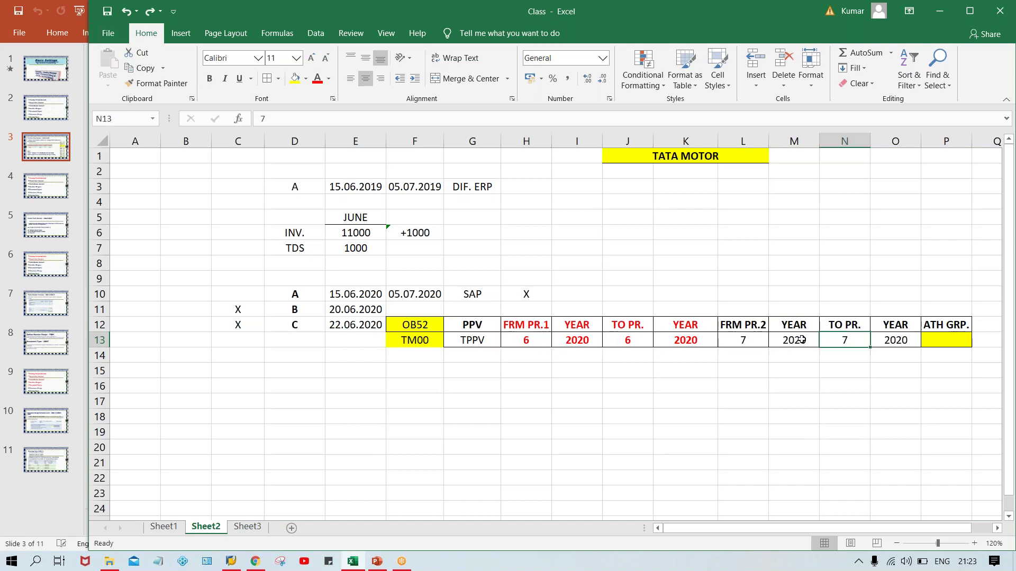
left_click(736, 347)
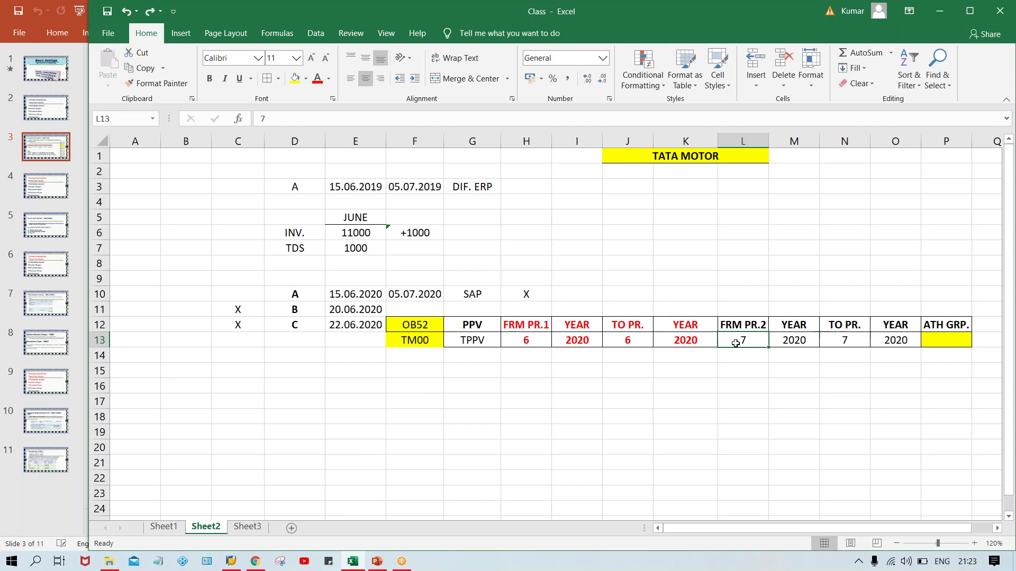
Set both the from period in H13 and the to period in J13 of the first block to 5.
left_click(530, 329)
left_click(535, 340)
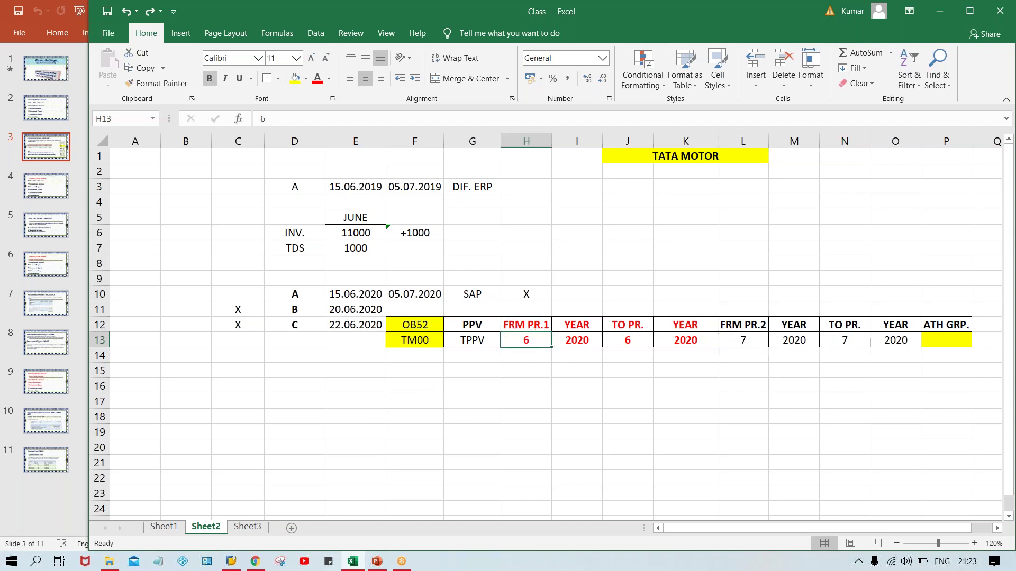
type("5")
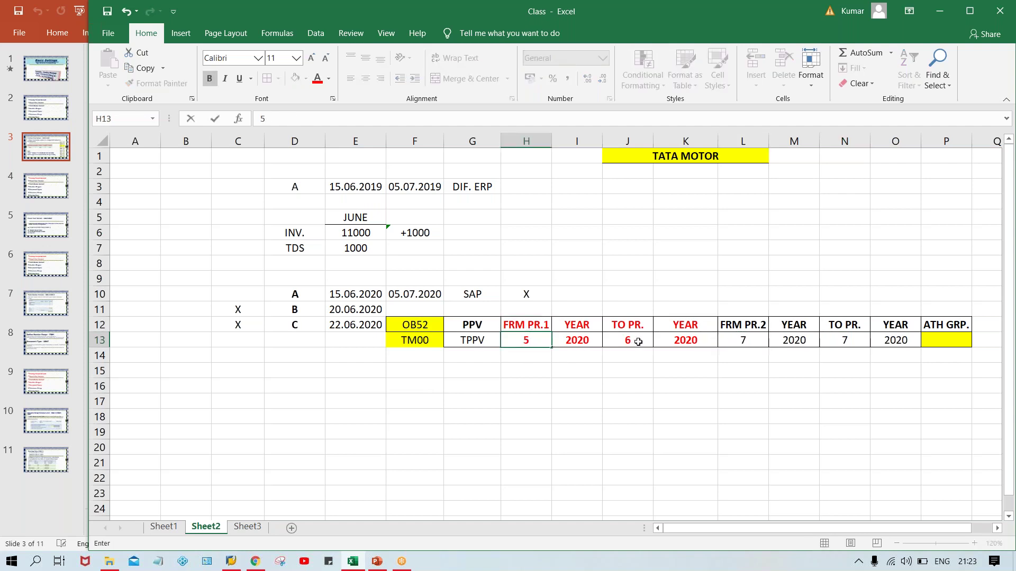
left_click(638, 342)
type("5")
left_click(656, 414)
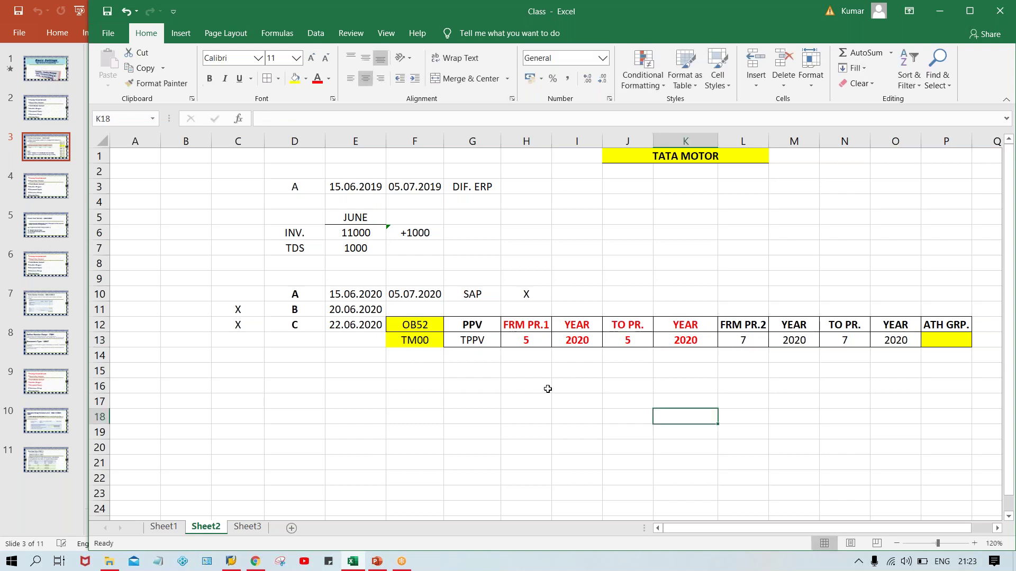
Examine the from and to periods of both blocks in row 13 together with the authorization group cell P13.
left_click(526, 350)
left_click(648, 354)
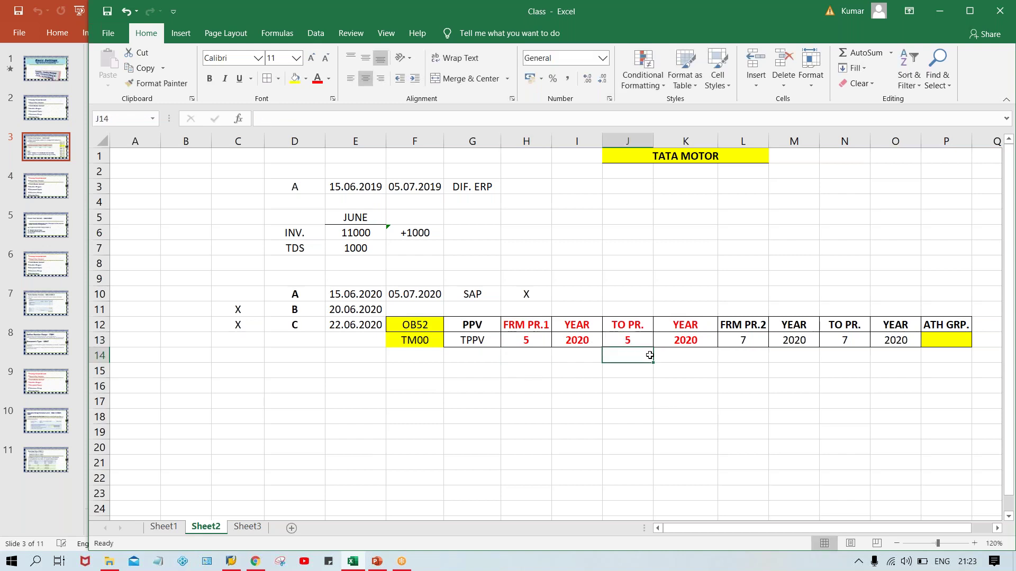
left_click(765, 349)
left_click(858, 338)
left_click(851, 360)
left_click(744, 355)
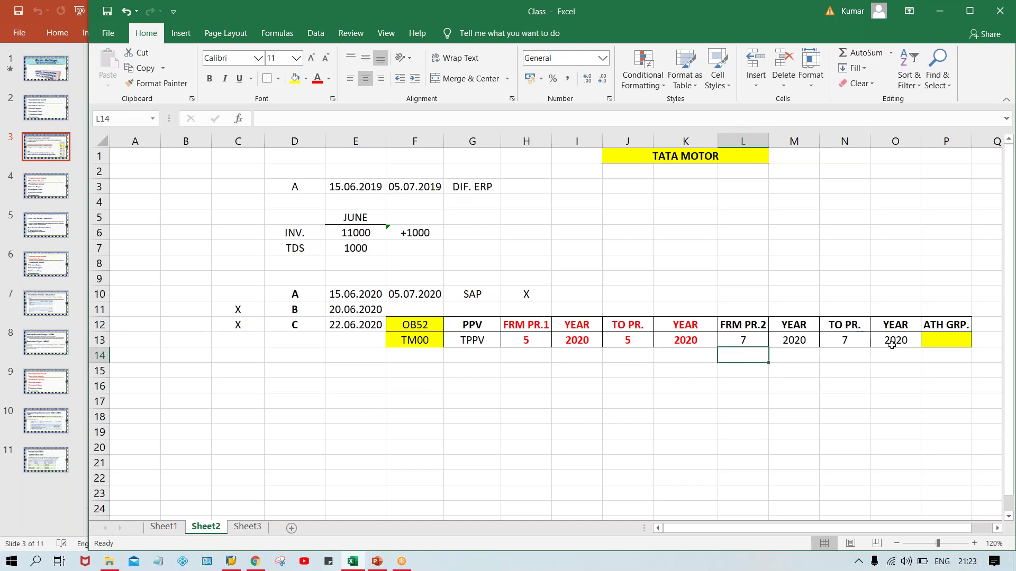
left_click(947, 337)
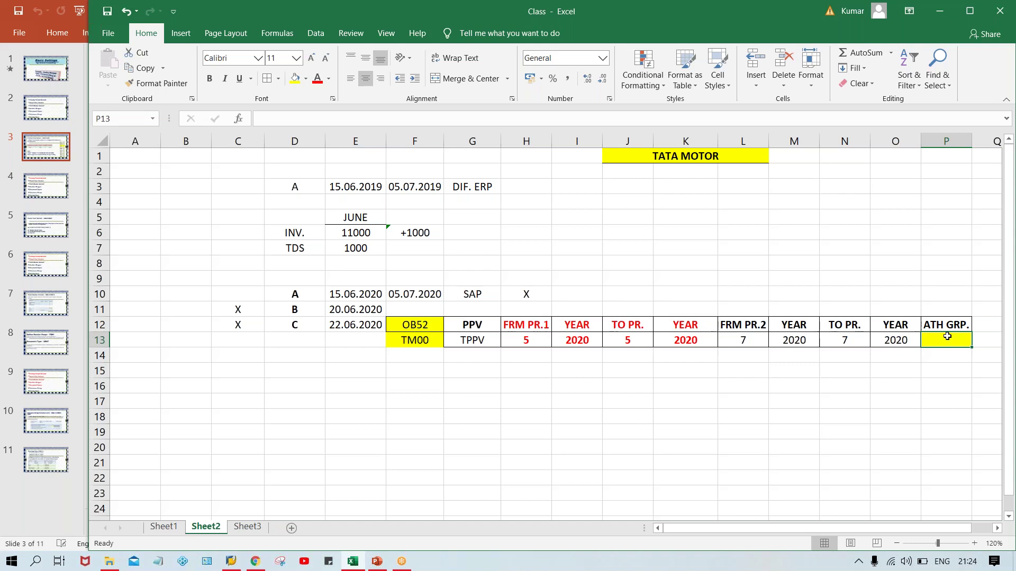
left_click(534, 446)
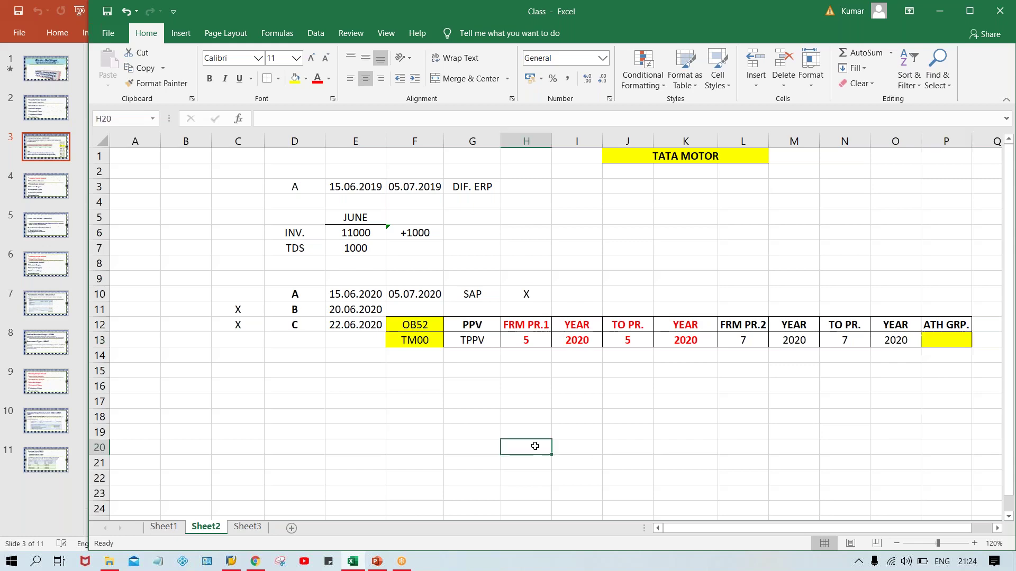
Consult the Posting Period Variant slide in PowerPoint, then return to Excel and review the entry dates in E10:E12.
left_click(376, 562)
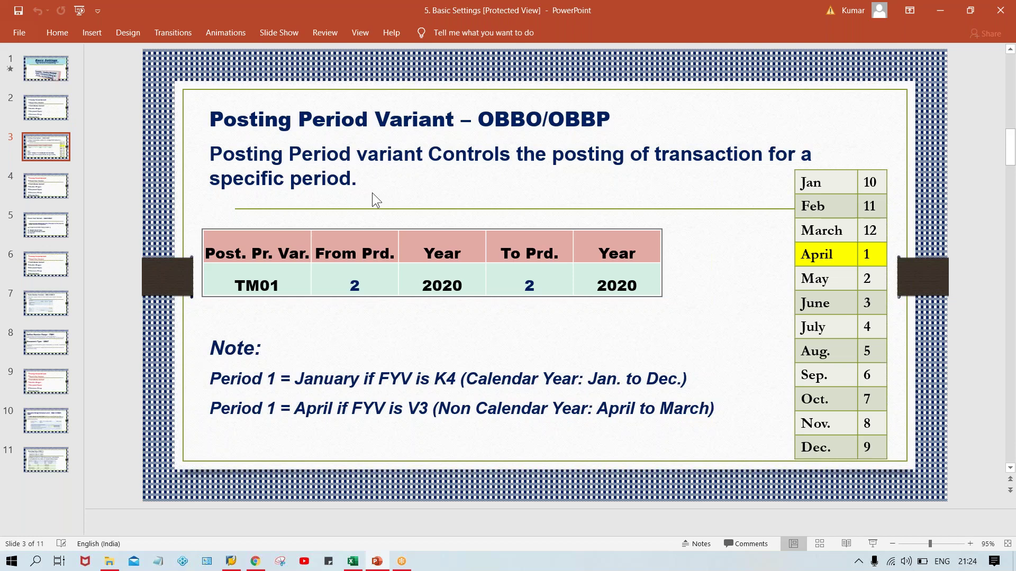
key("alt+Tab")
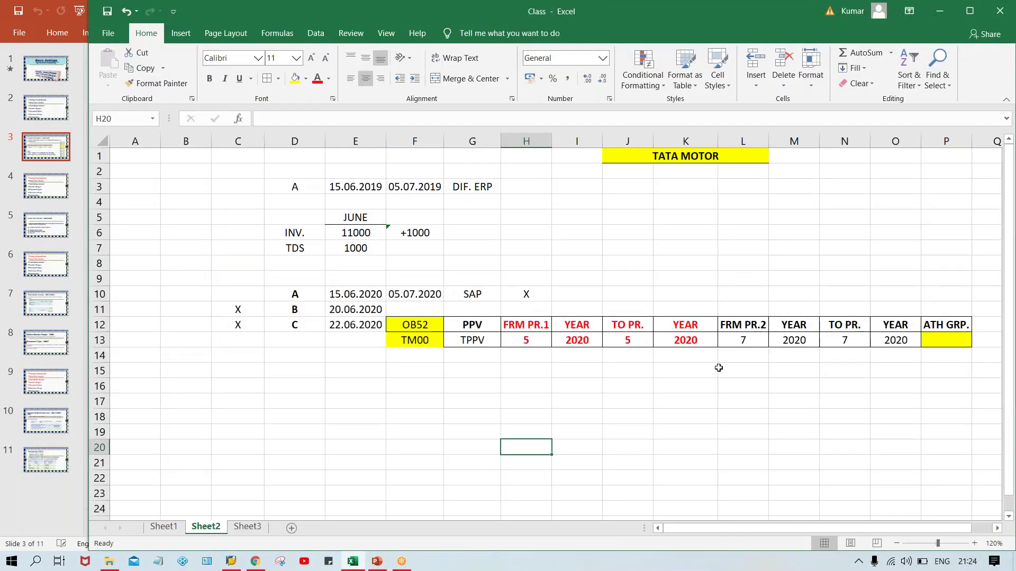
left_click(680, 398)
left_click_drag(349, 297, 343, 329)
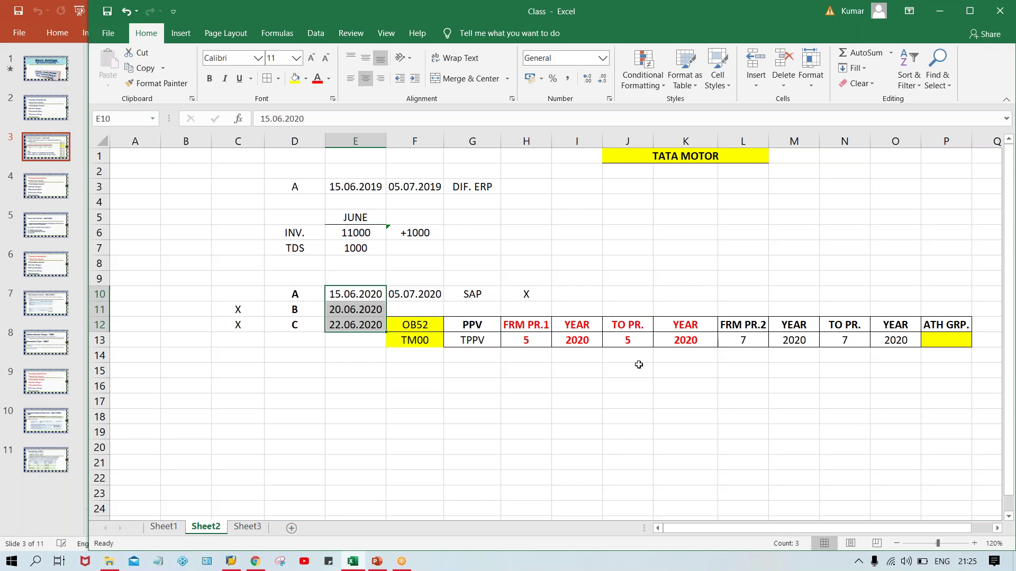
Check the second interval in L13 and N13 against the first interval in H13:J13.
left_click(761, 343)
left_click(849, 343)
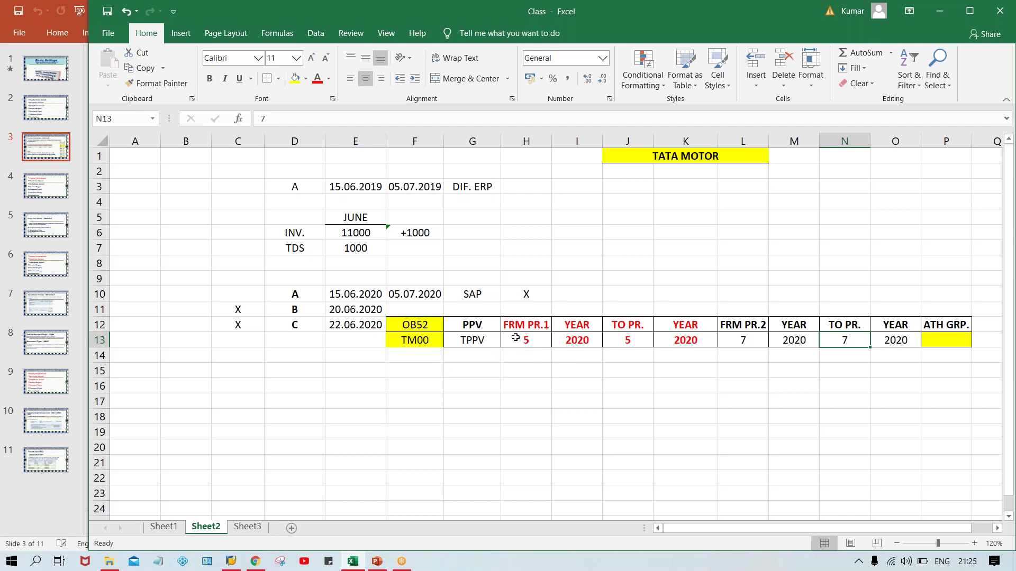
left_click(516, 338)
mouse_move(515, 337)
left_mouse_down()
mouse_move(591, 351)
mouse_move(654, 338)
mouse_move(661, 354)
mouse_move(525, 338)
left_mouse_up()
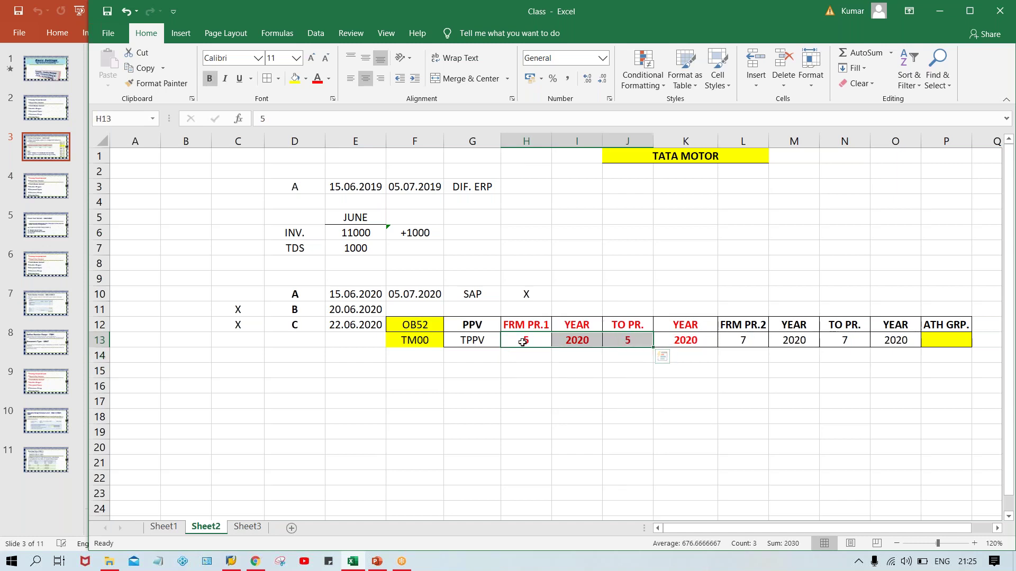
left_click(623, 341)
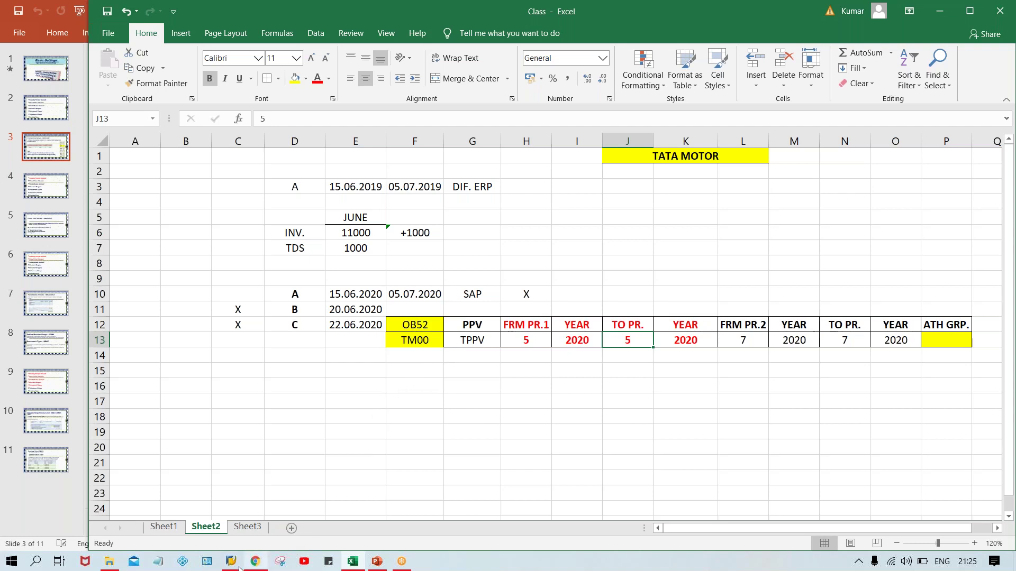
Switch to SAP Logon 740, open the login window of the SAP connection and move it beside the slide thumbnails.
mouse_move(231, 560)
left_click(230, 515)
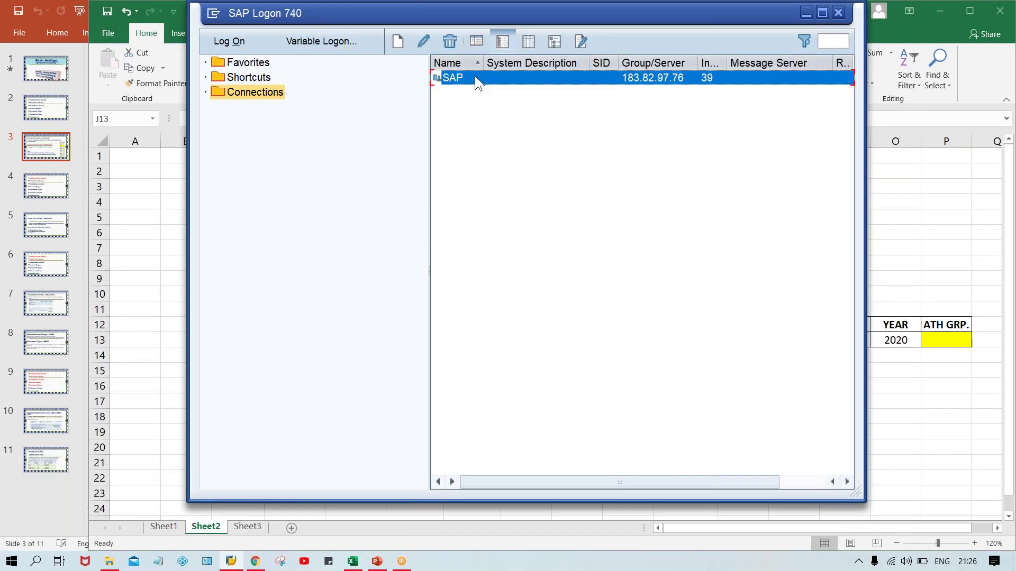
double_click(474, 78)
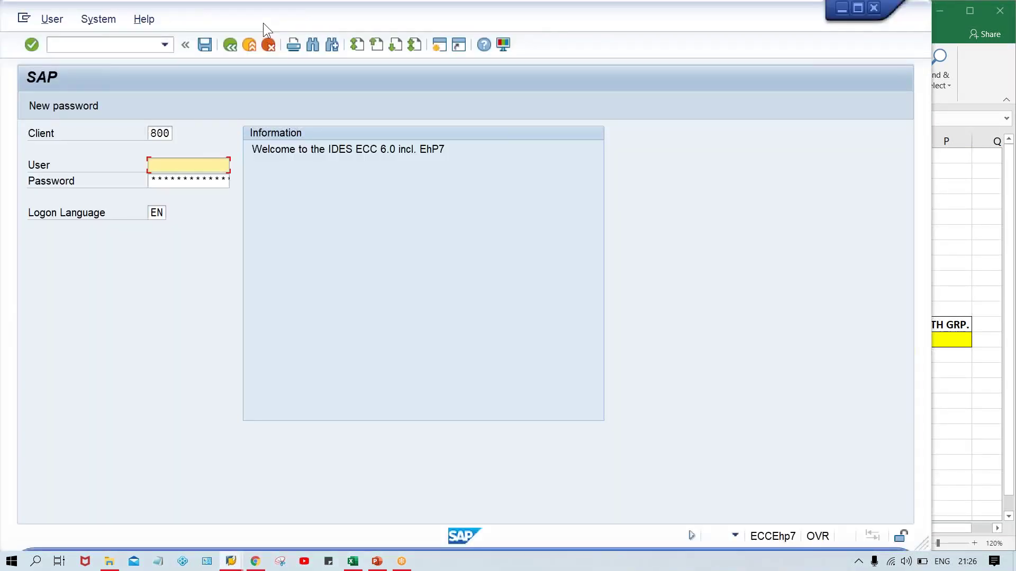
left_click_drag(290, 24, 348, 23)
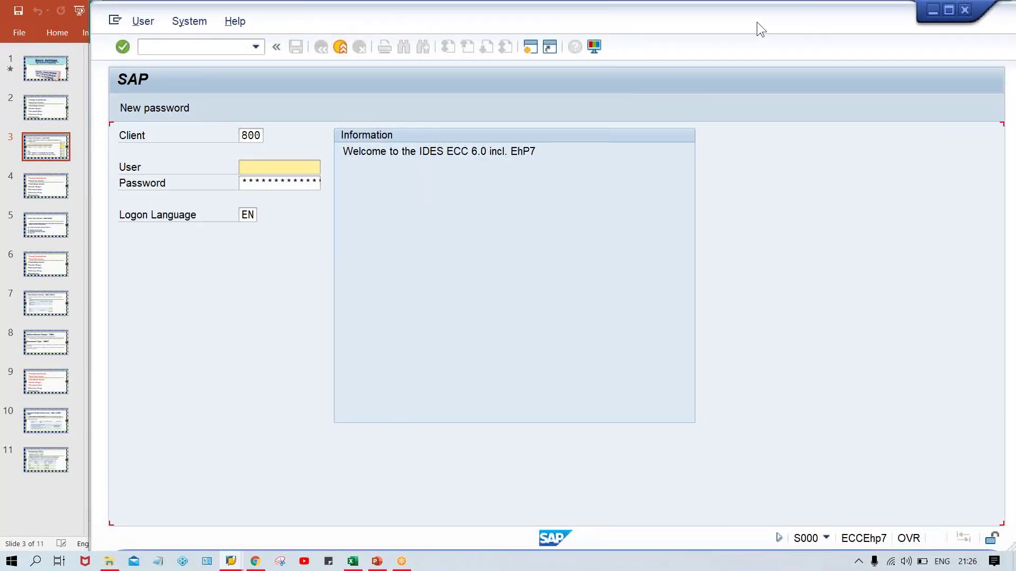
left_click(742, 21)
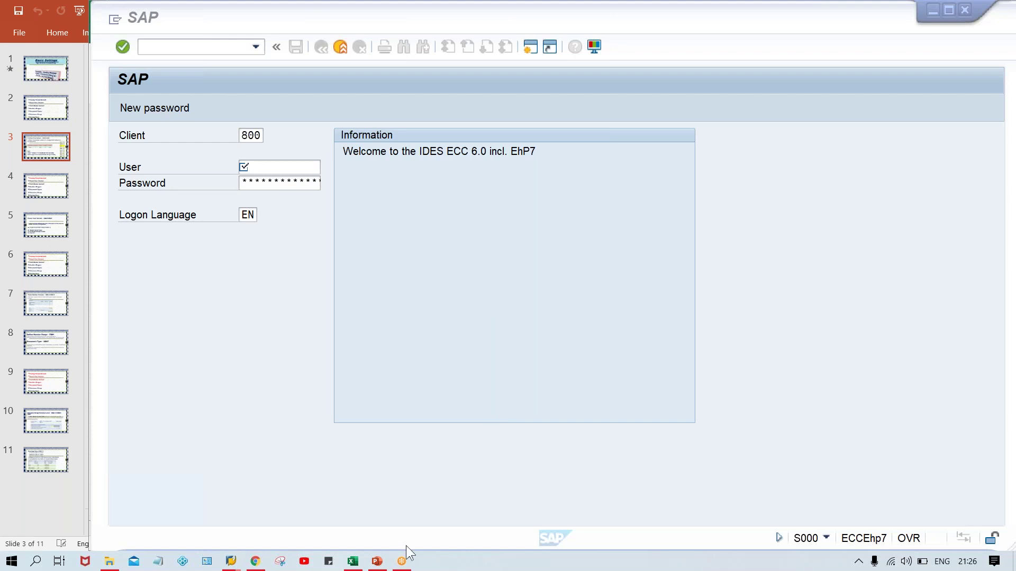
Switch to the Excel workbook and enter XYZ as the authorization group in P13 of Sheet2.
left_click(353, 562)
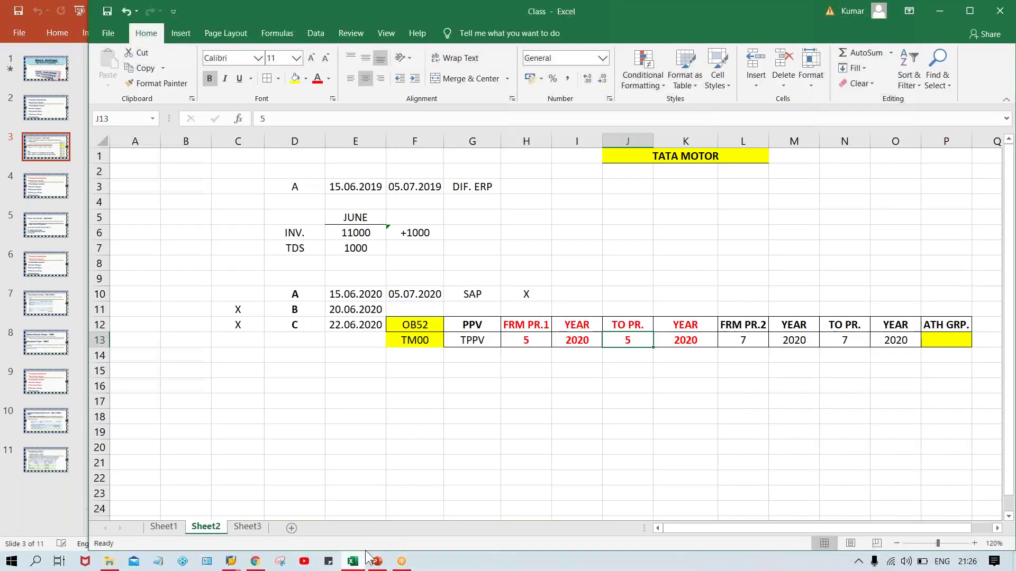
left_click(546, 449)
left_click(779, 54)
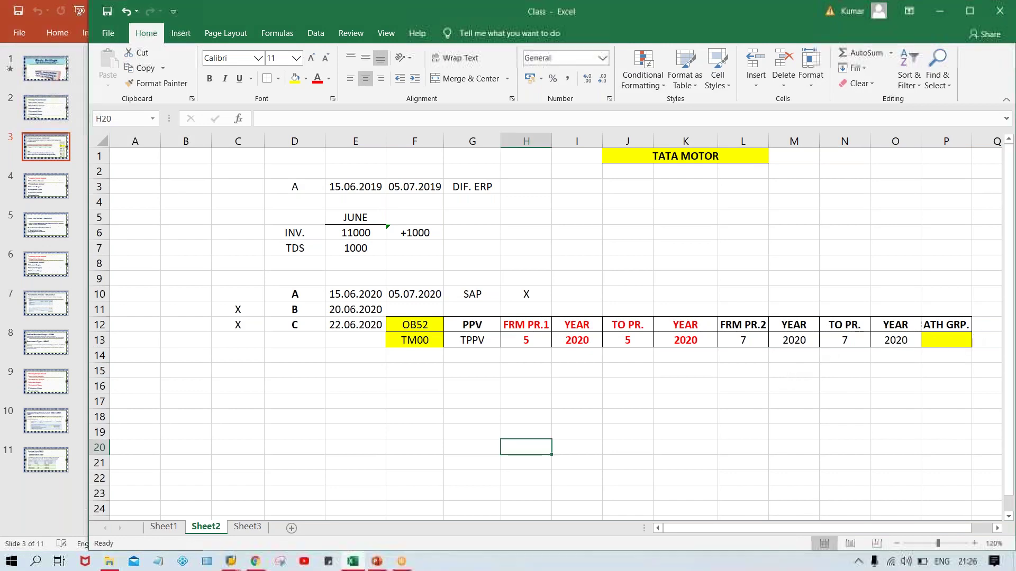
left_click(939, 340)
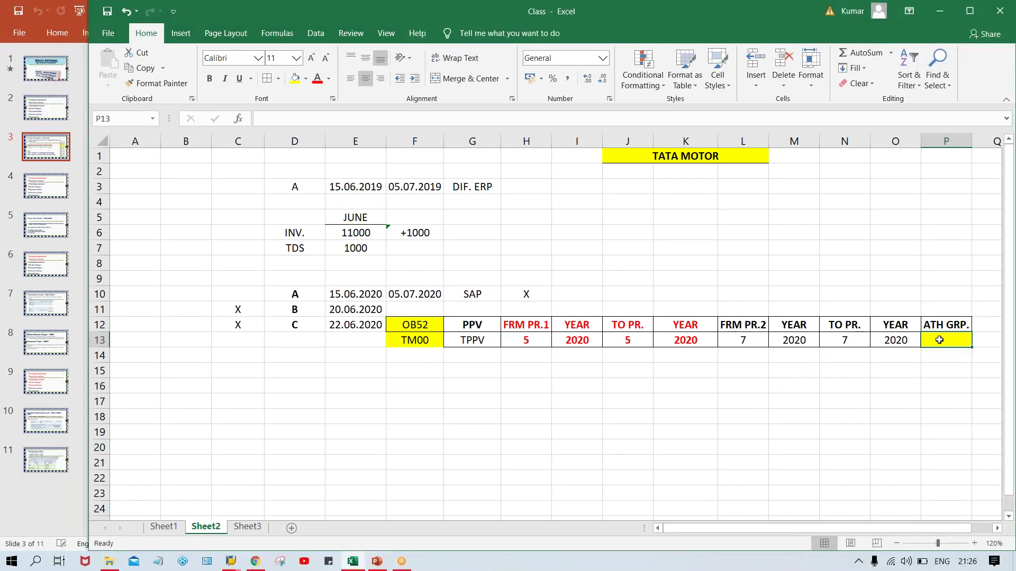
type("XYZ")
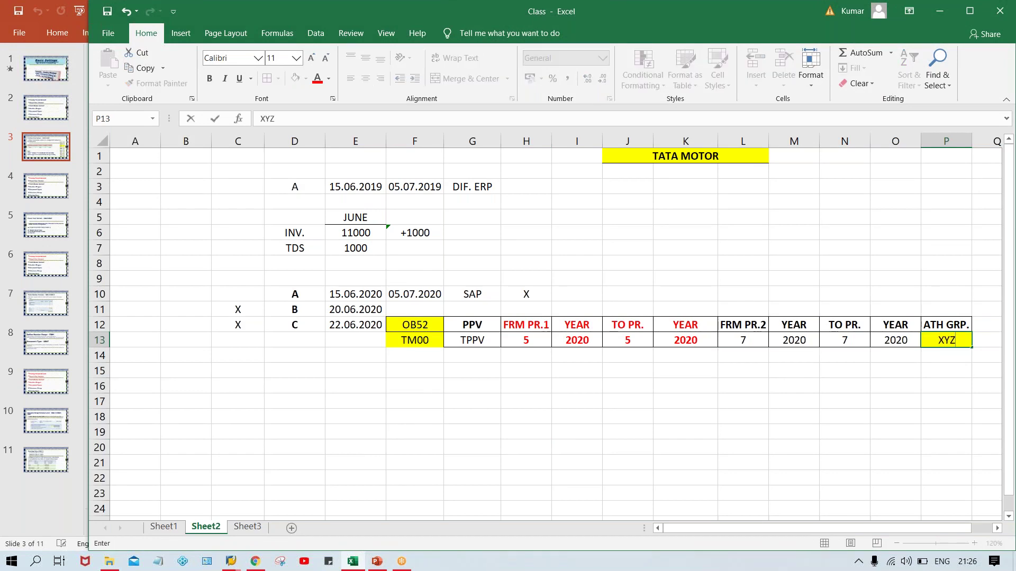
key("Return")
left_click(958, 340)
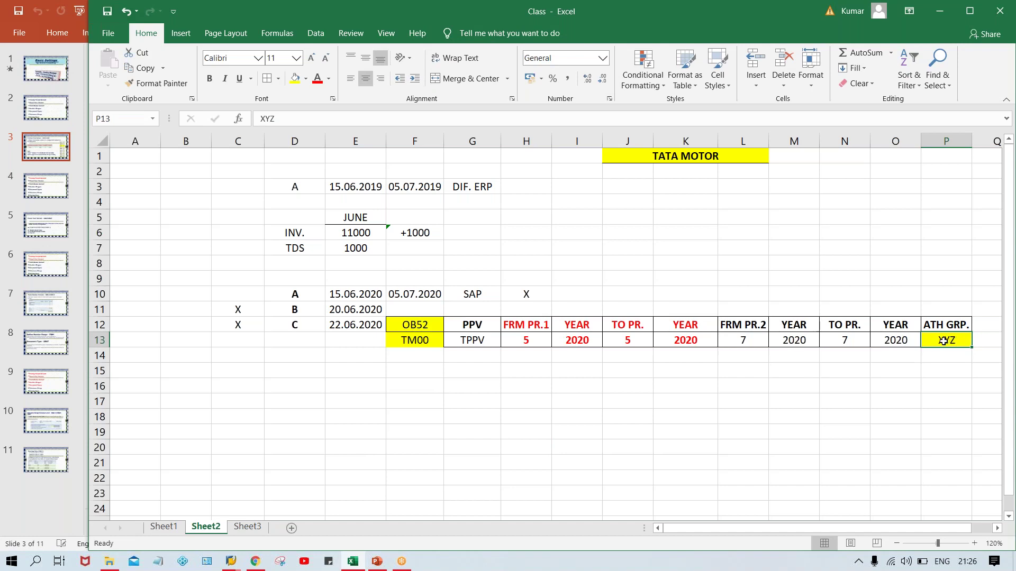
Examine the first interval's from period in H13 against its to period in J13.
left_click(524, 337)
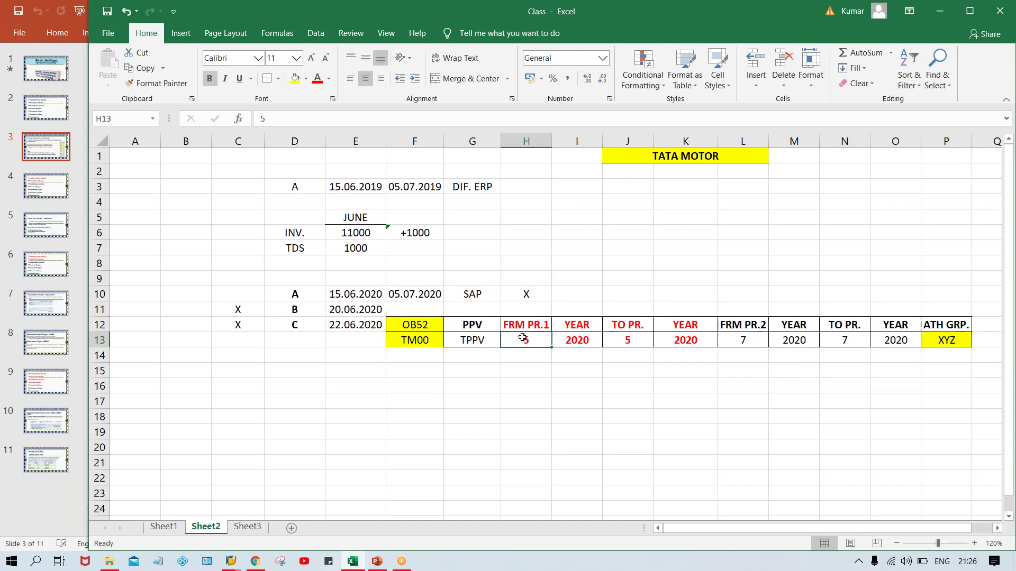
left_click(630, 337)
left_click(537, 340)
left_click(630, 340)
left_click(511, 342)
left_click(620, 340)
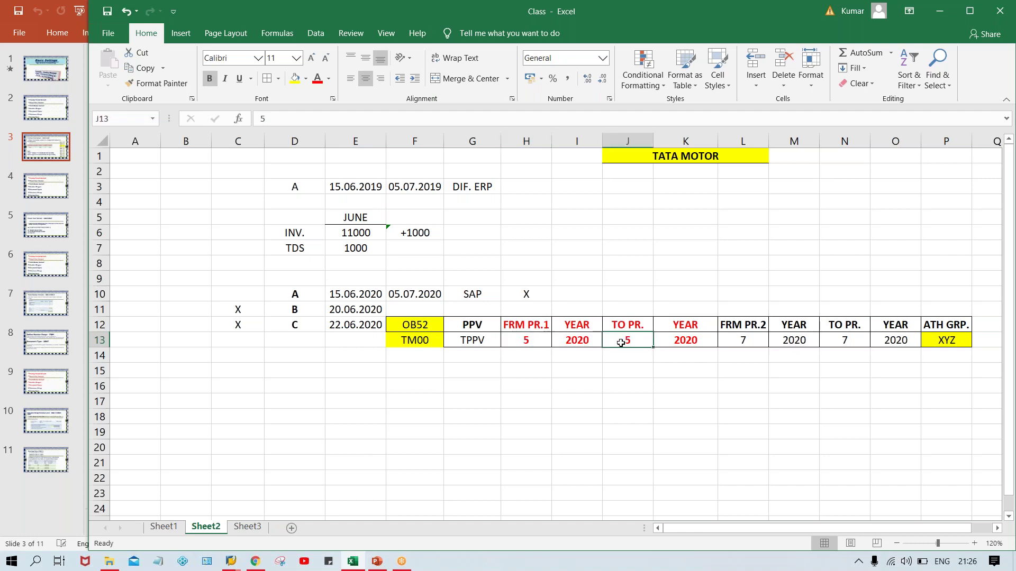
left_click(524, 338)
left_click(609, 339)
left_click(527, 342)
left_click(627, 344)
Fill H14:K14 with yellow and L14:O14 with light blue beneath the two period intervals.
left_click_drag(511, 358, 700, 359)
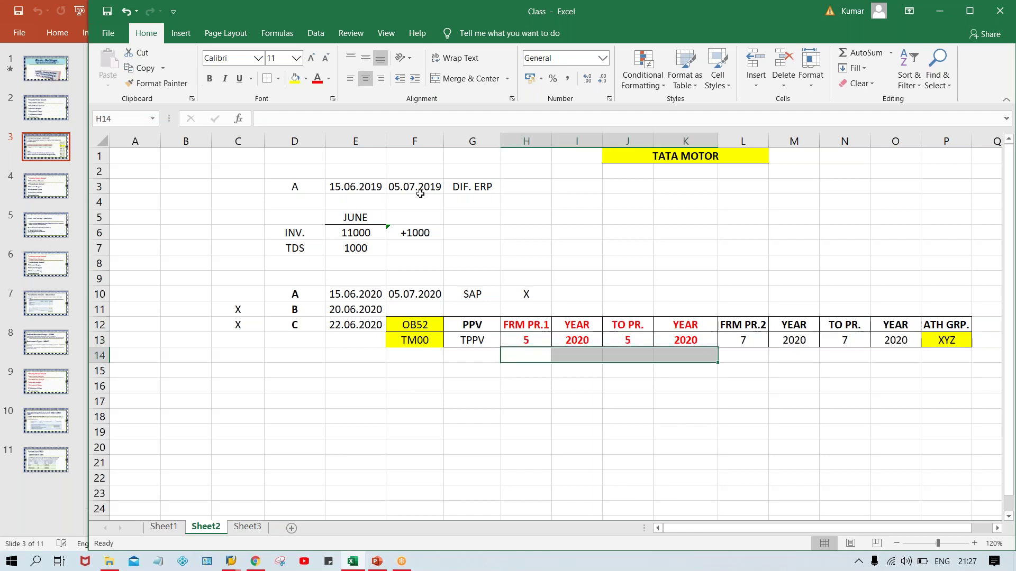
left_click(294, 78)
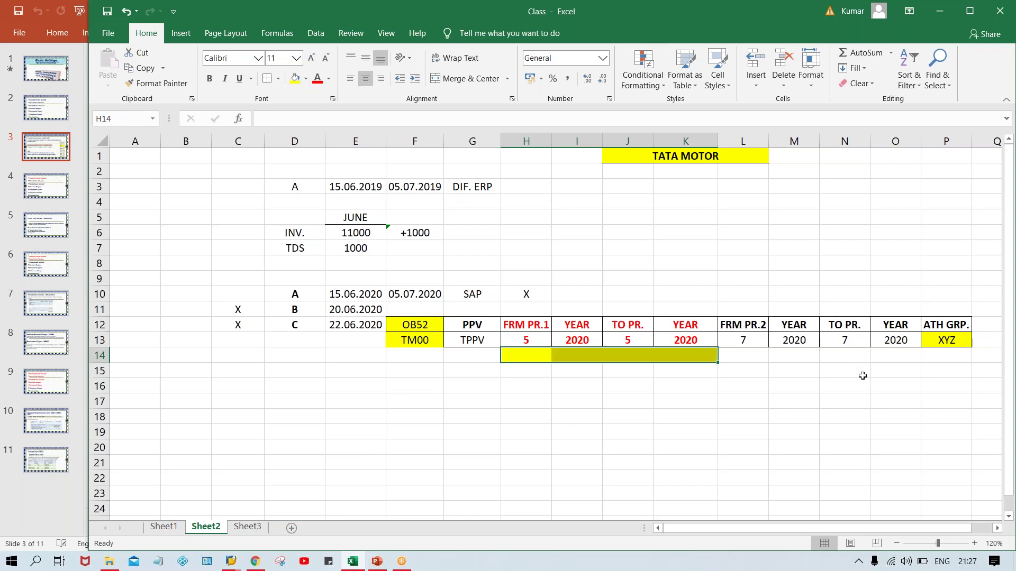
left_click_drag(746, 356, 895, 362)
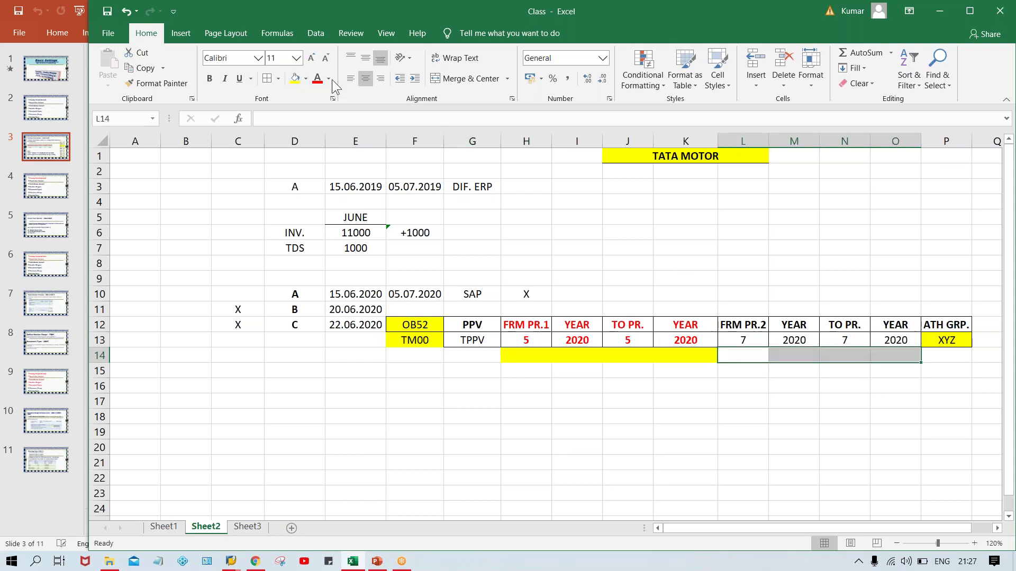
left_click(305, 79)
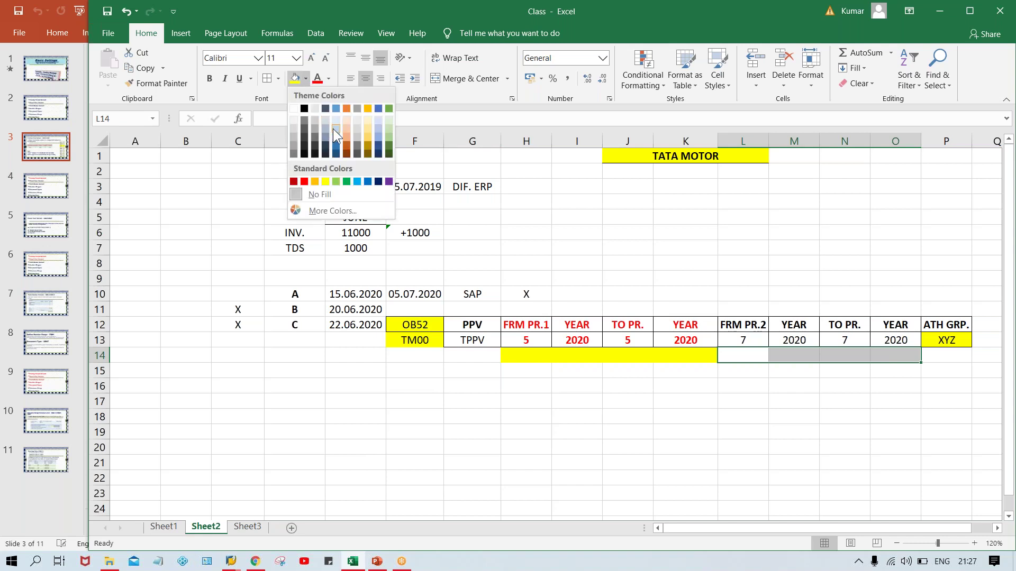
left_click(333, 132)
Merge and center the yellow cells H14:K14 and enter 1 as the first interval's label.
left_click(569, 353)
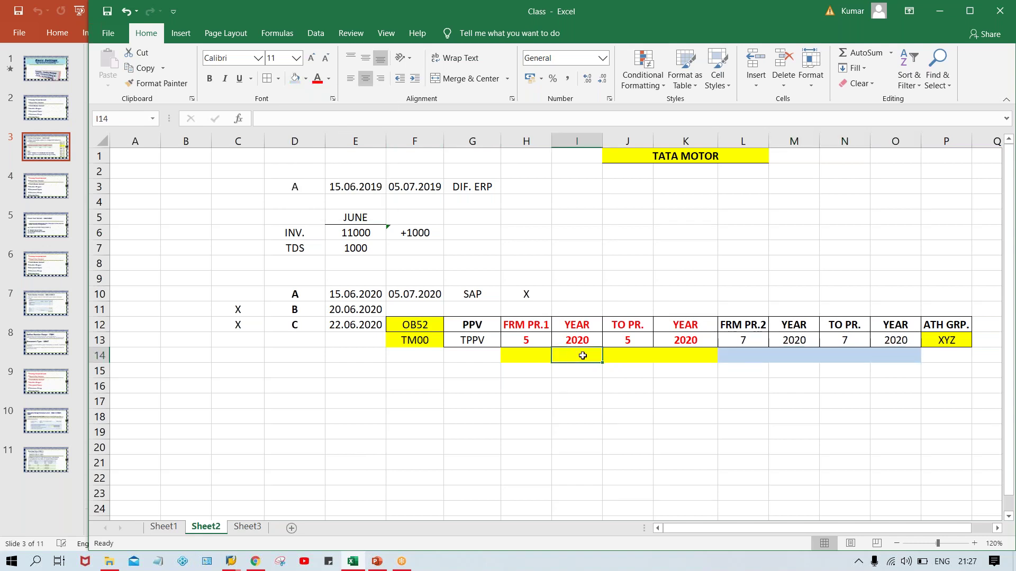
left_click_drag(535, 356, 669, 355)
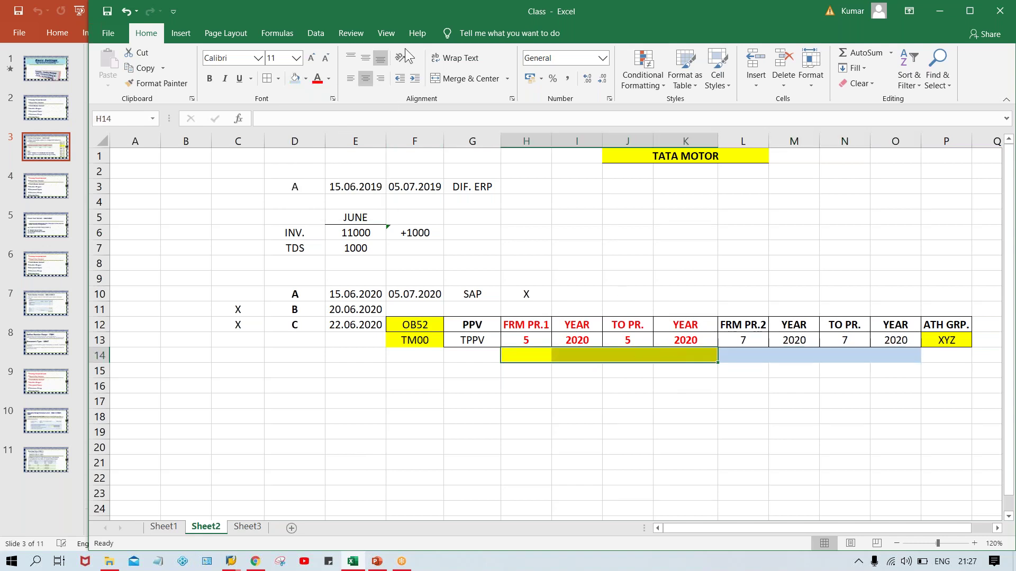
left_click(466, 80)
type("1")
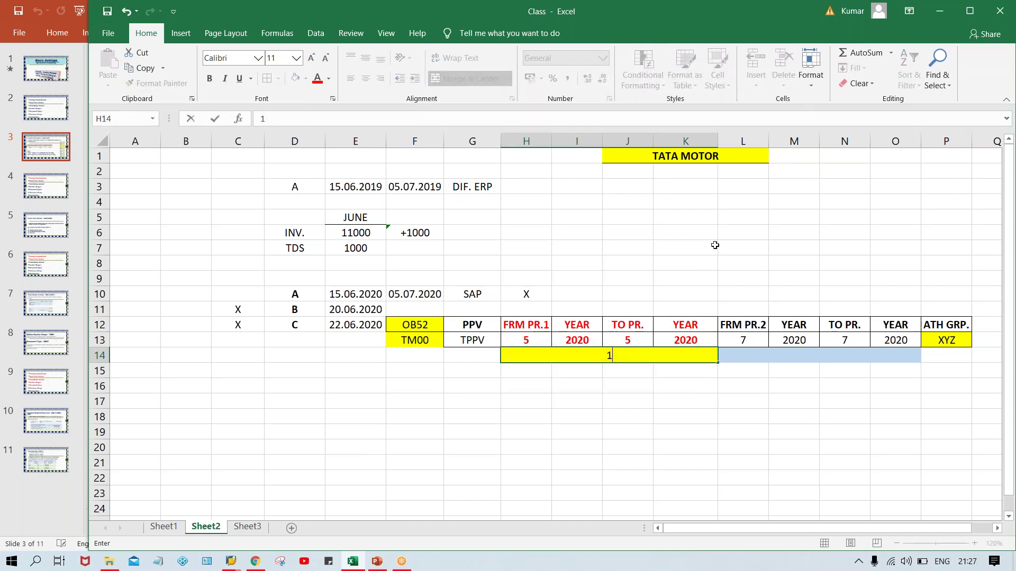
left_click(792, 355)
Merge and center the light blue cells L14:O14 and enter 2 as the second interval's label.
left_click_drag(752, 355, 887, 355)
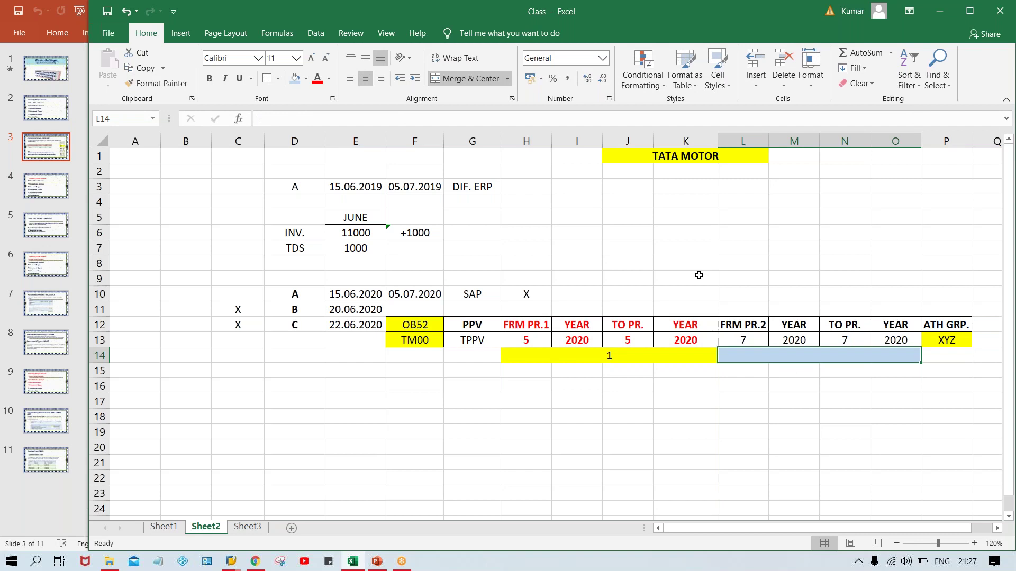
type("2")
key("Return")
left_click(720, 467)
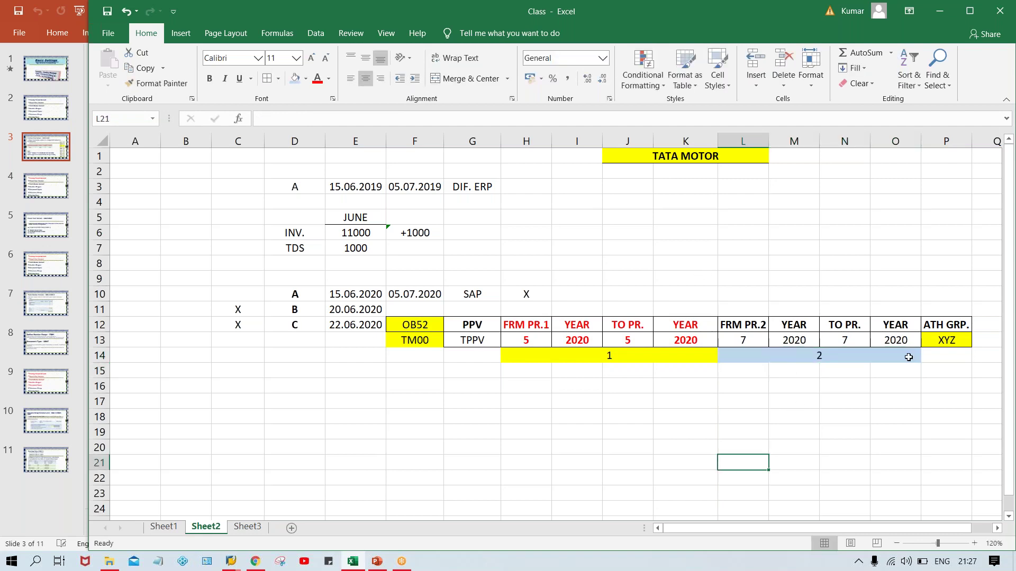
Check the authorization group in P13 against the first interval's periods in H13 and J13 and its label in row 14.
left_click(934, 336)
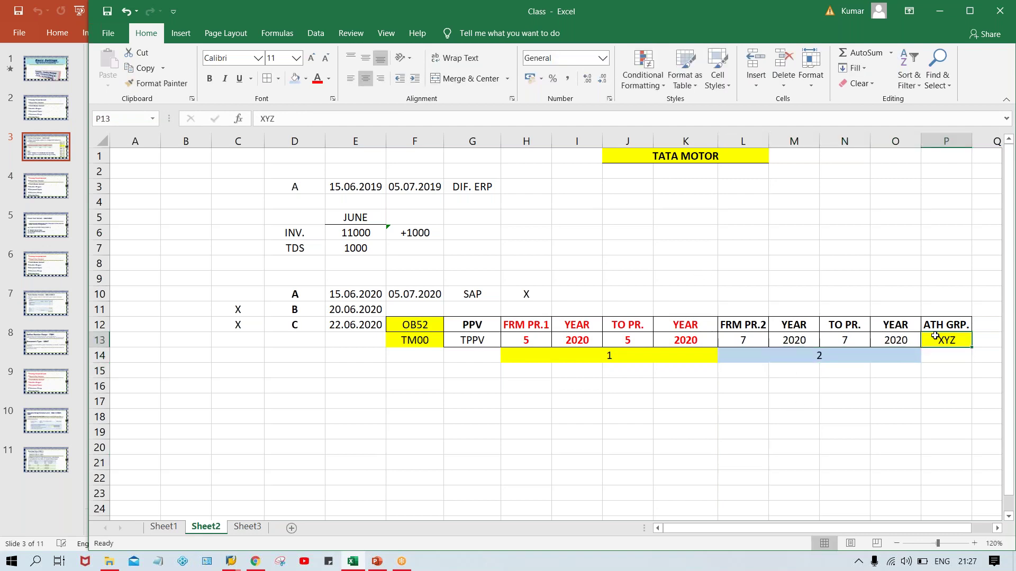
left_click(509, 351)
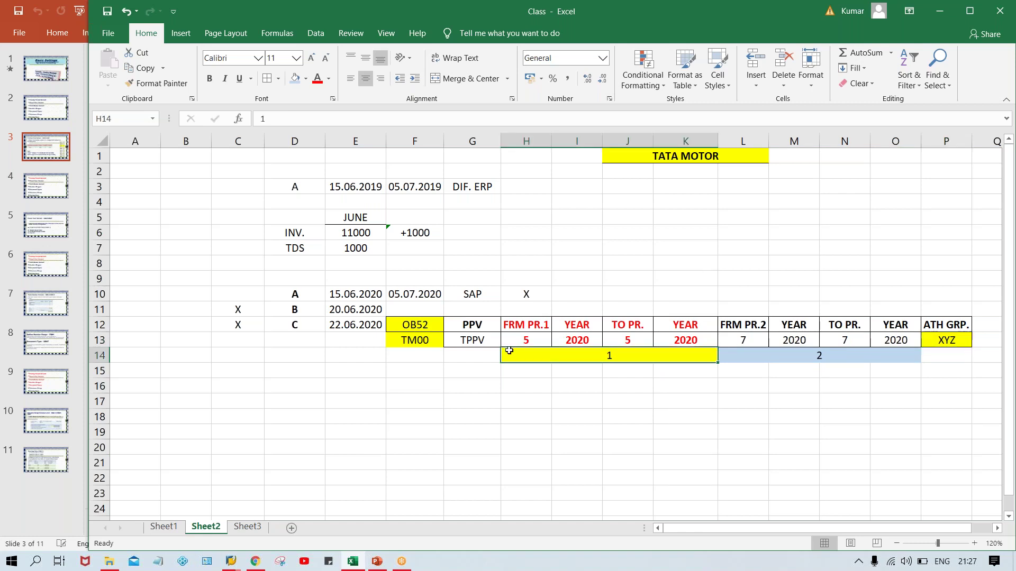
left_click(960, 343)
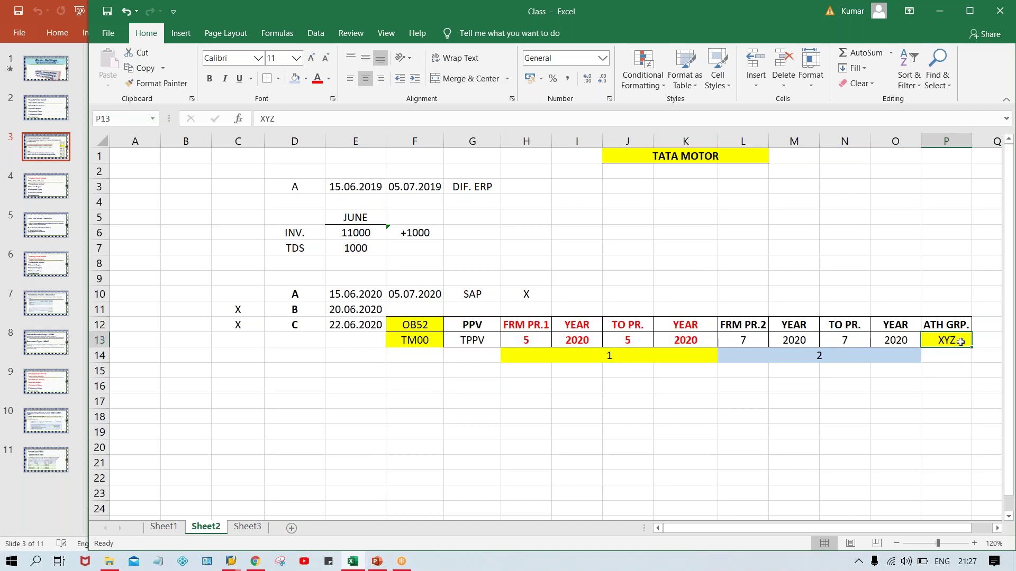
left_click(524, 343)
left_click(623, 344)
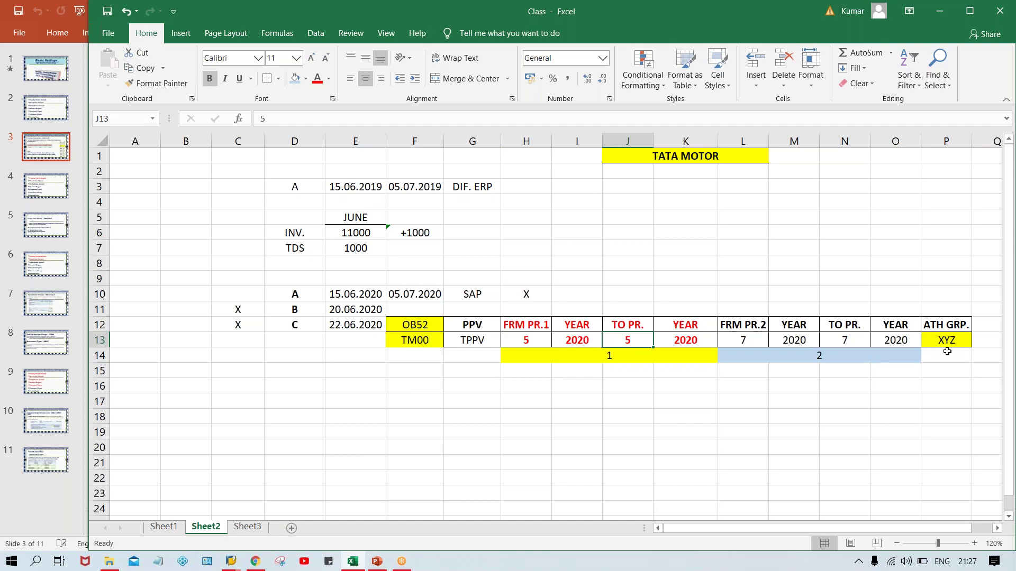
left_click(524, 342)
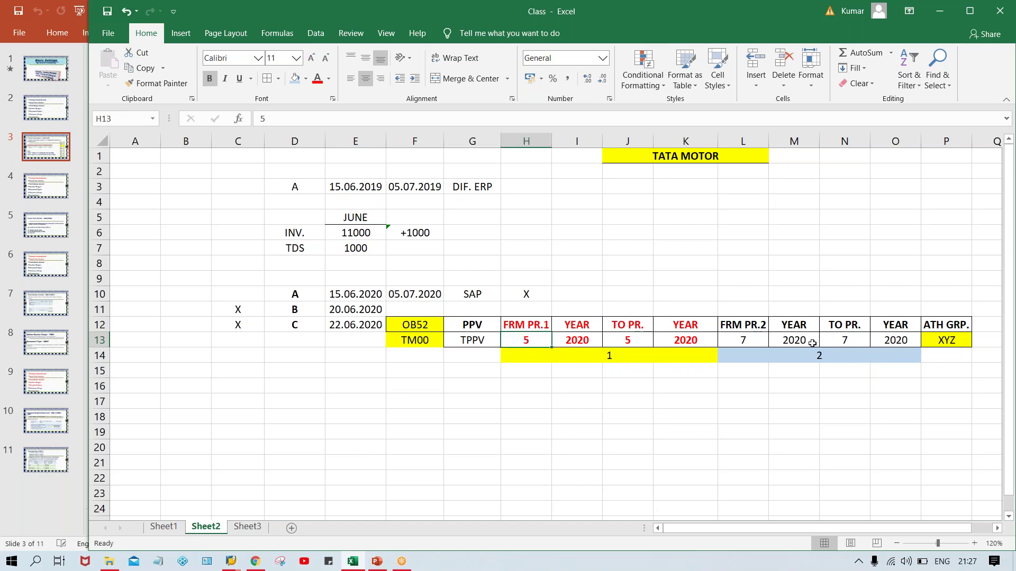
left_click(952, 339)
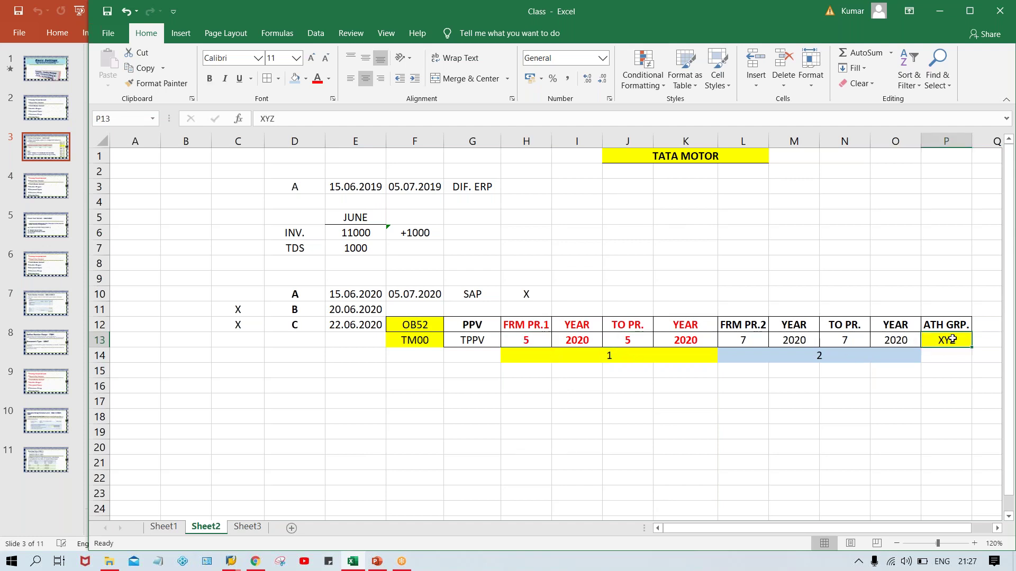
Review the second interval's from and to periods in L13 and N13 together with the authorization group in P13.
left_click(760, 337)
left_click(859, 339)
left_click(743, 339)
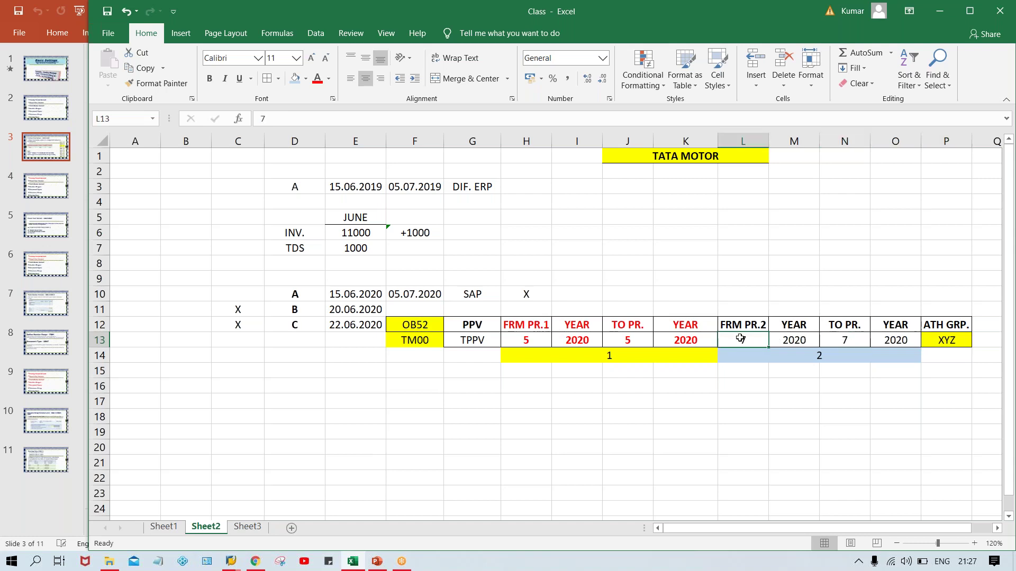
left_click(856, 344)
left_click(949, 340)
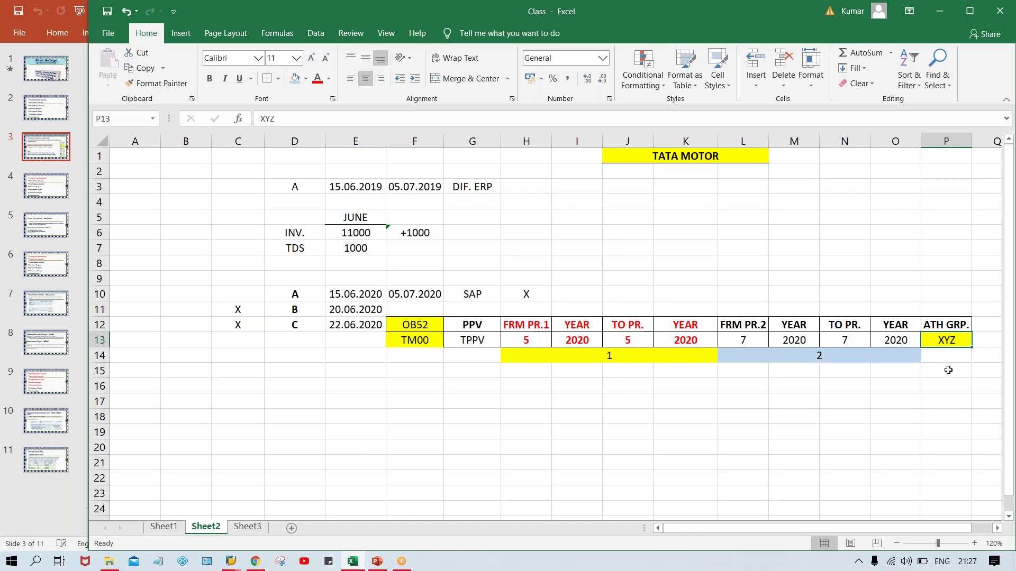
Compare the full first interval H13:K13 with the second interval L13:O13 and relate them to the authorization group in P13.
left_click(516, 340)
left_click(629, 339)
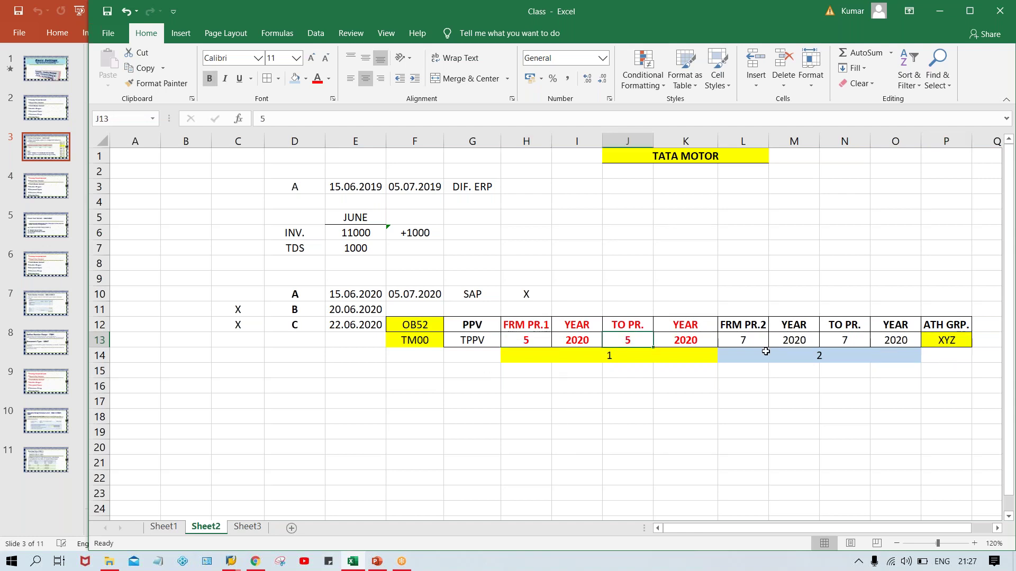
left_click(960, 354)
left_click(936, 340)
left_click_drag(527, 340, 679, 342)
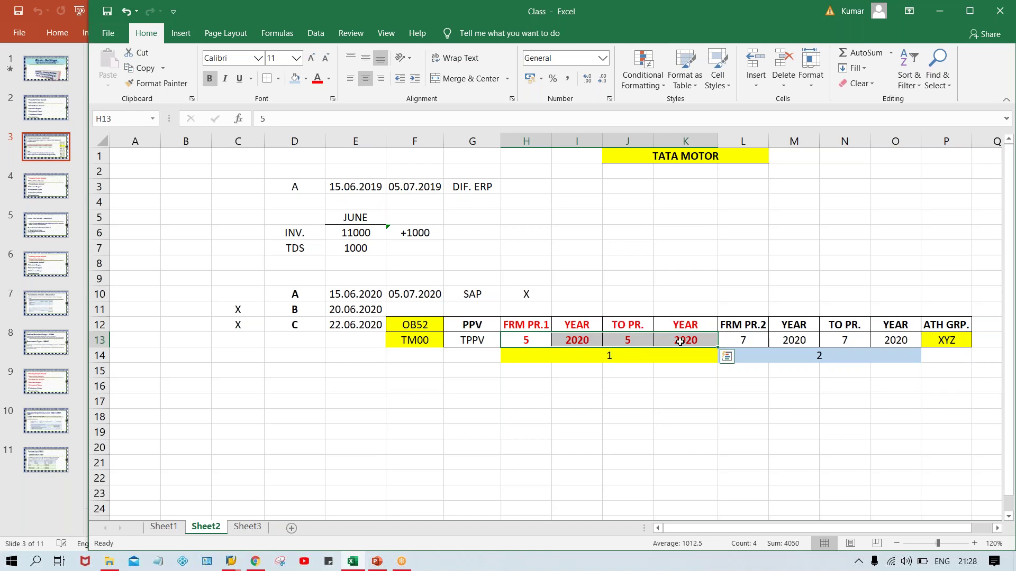
left_click_drag(744, 339, 882, 336)
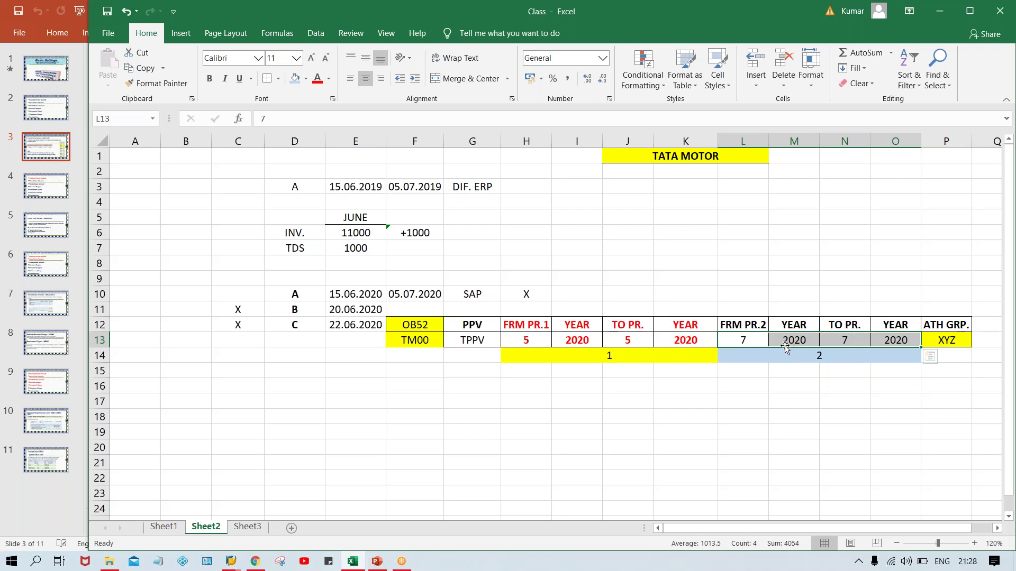
left_click_drag(533, 328, 674, 353)
left_click(936, 344)
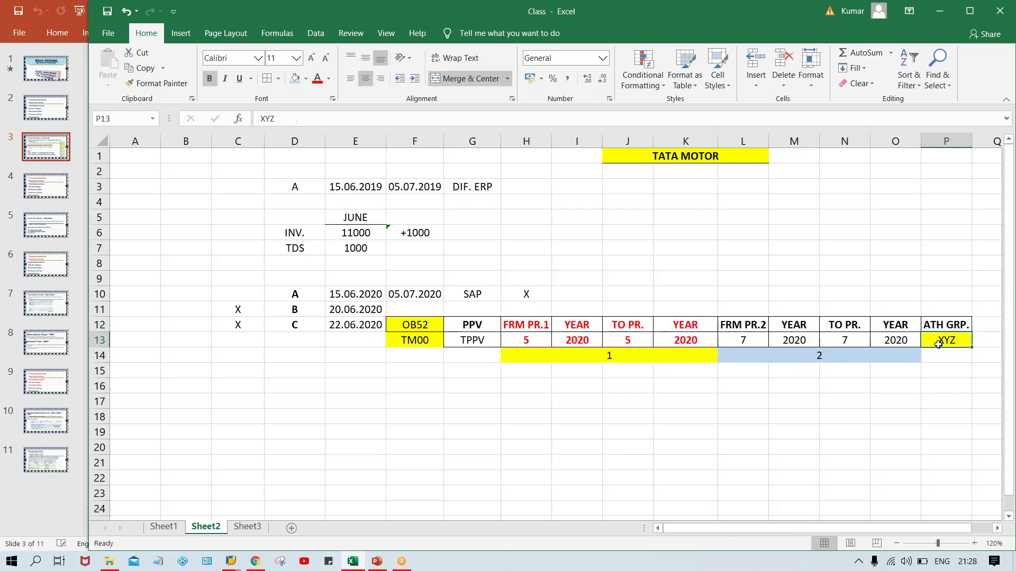